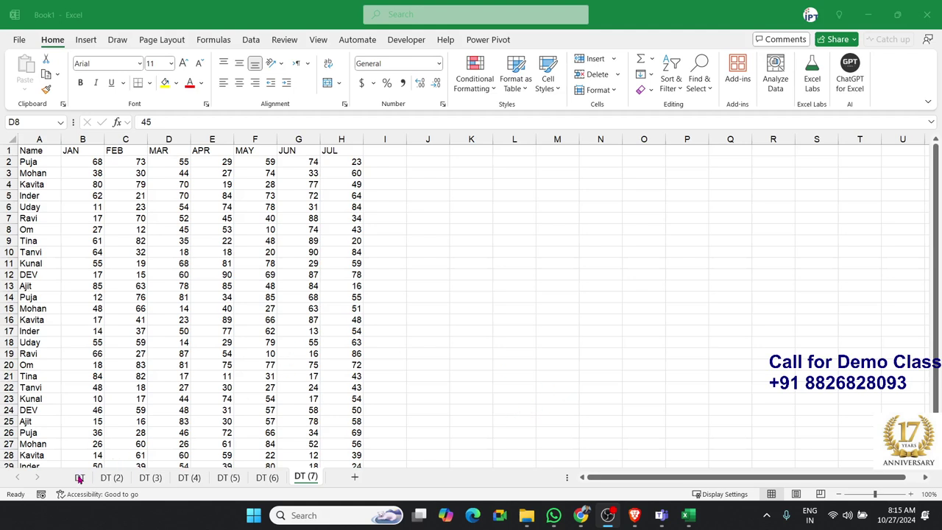
Step: Look over the data on sheets DT (2) and DT (3), then bring up the Developer tools
click(112, 478)
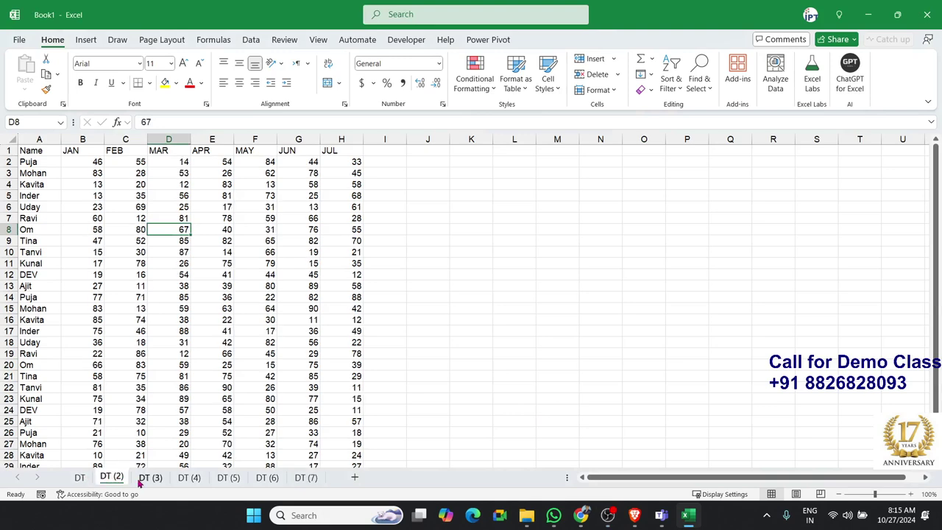
click(150, 477)
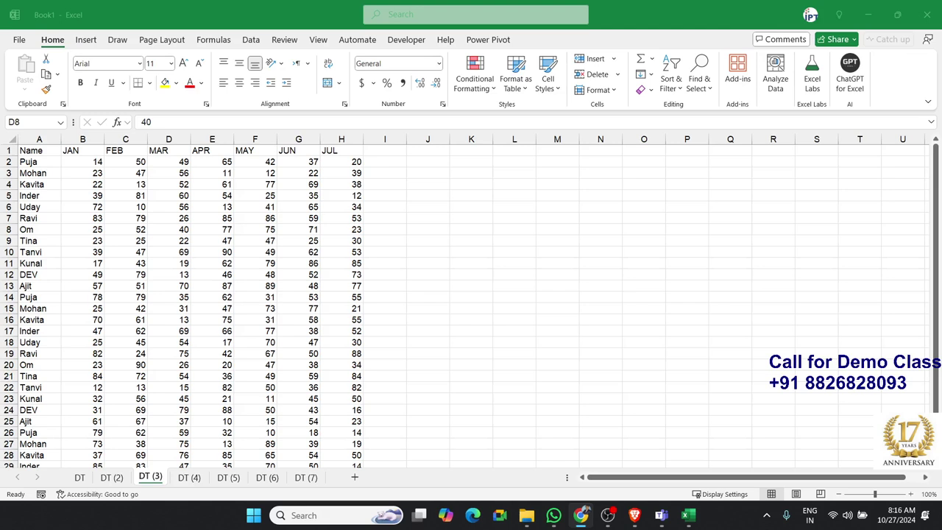
click(404, 40)
Step: Open the Visual Basic editor and insert a new code module
click(24, 77)
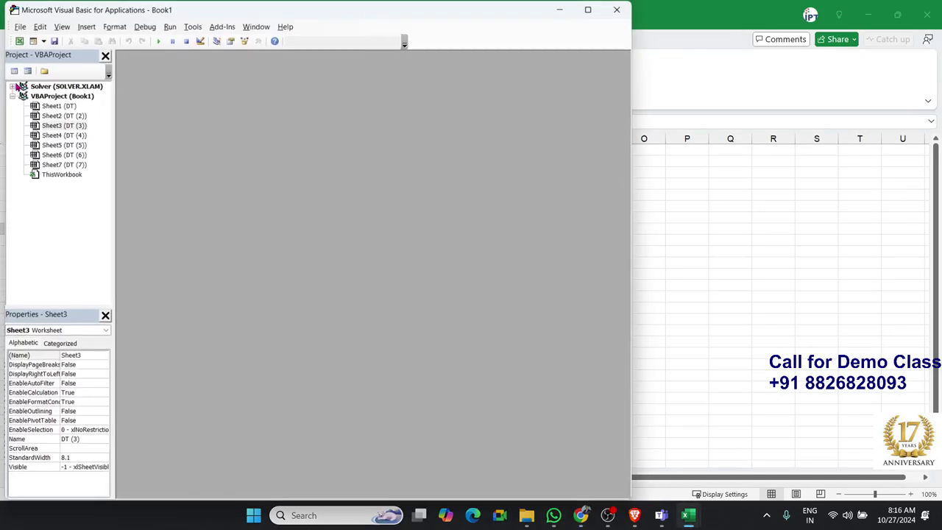
click(86, 27)
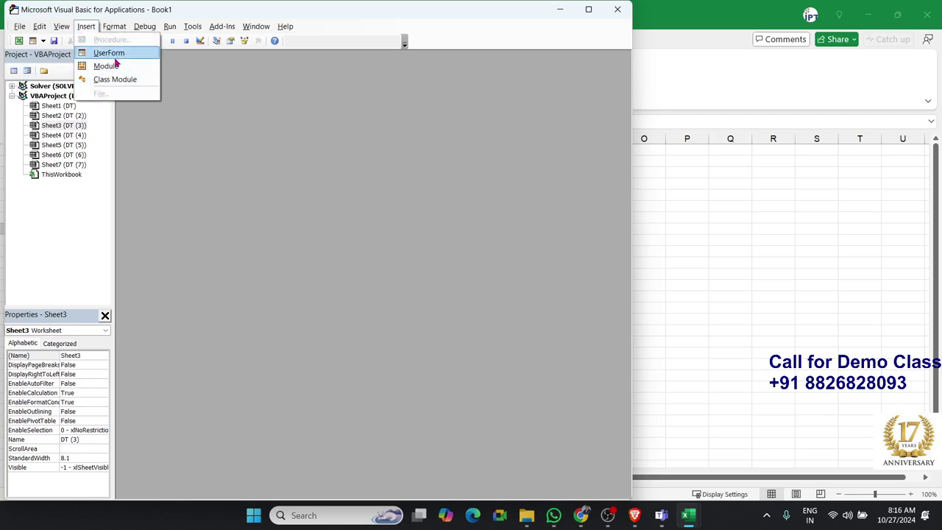
click(106, 66)
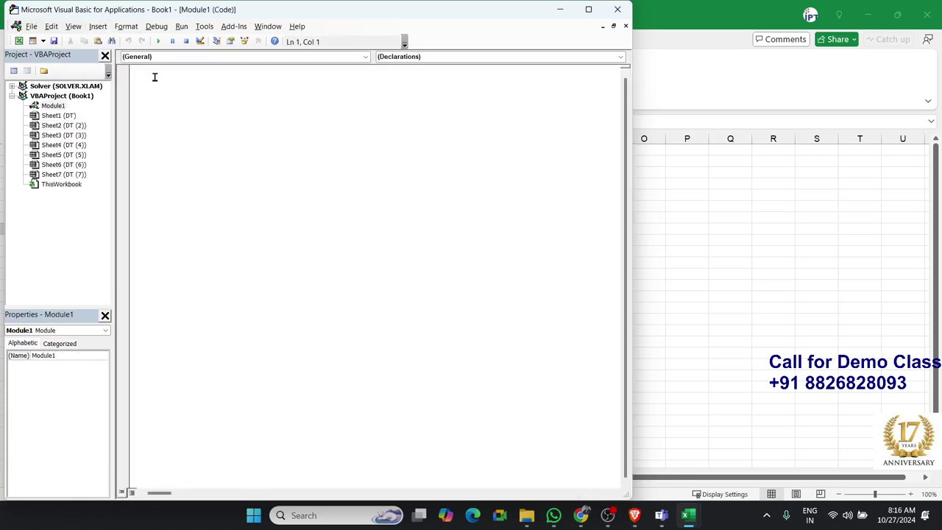
Step: Write macro Sub rr() containing the line Sheets.Add.Name = "Data"
text(s)
text(ub rr)
text(())
key(Return)
key(Return)
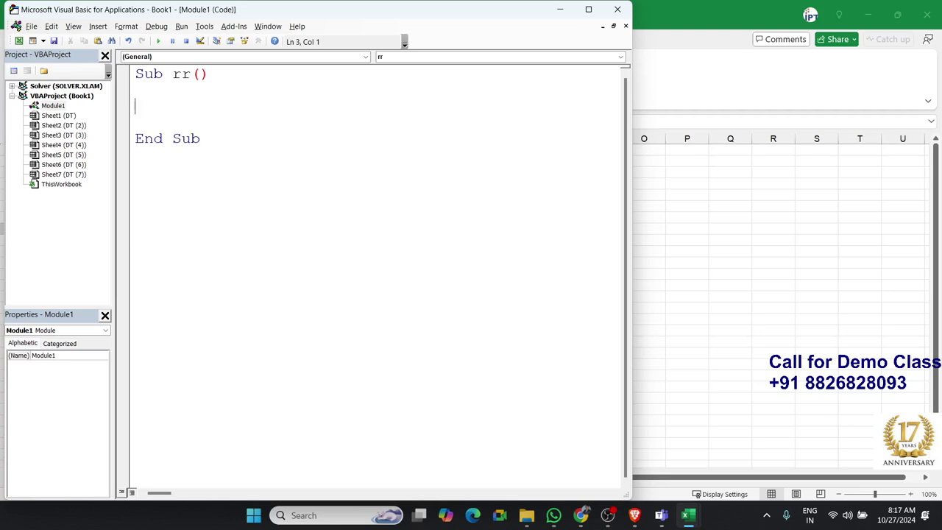
text(s)
text(h)
text(eet)
text(s)
text(.a)
key(Tab)
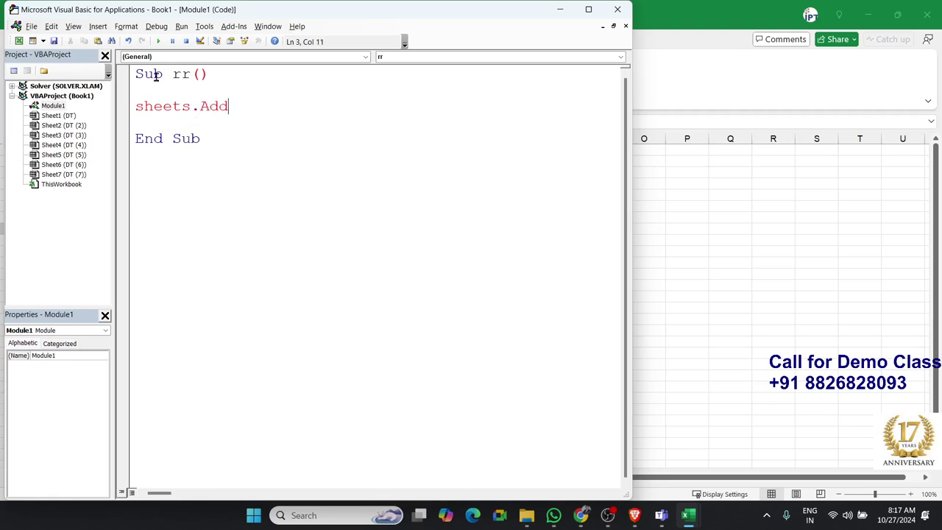
text(.name)
text(="Da)
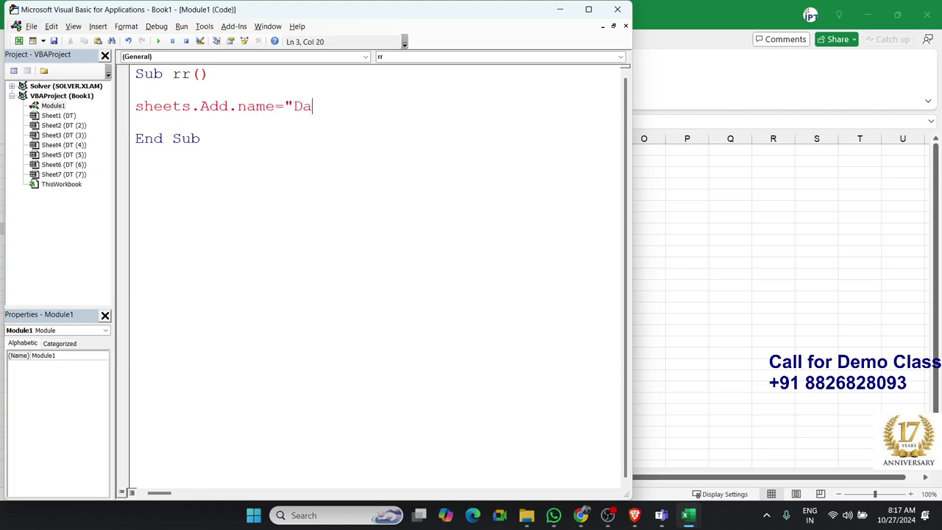
text(ta")
key(Return)
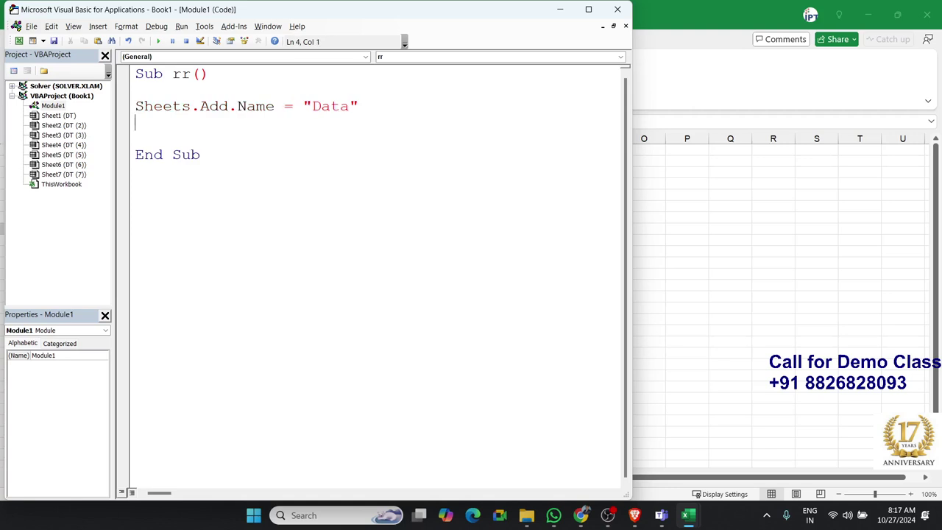
Step: Insert a blank line above the Sheets.Add line for a declaration
click(135, 106)
key(Up)
key(Return)
key(Up)
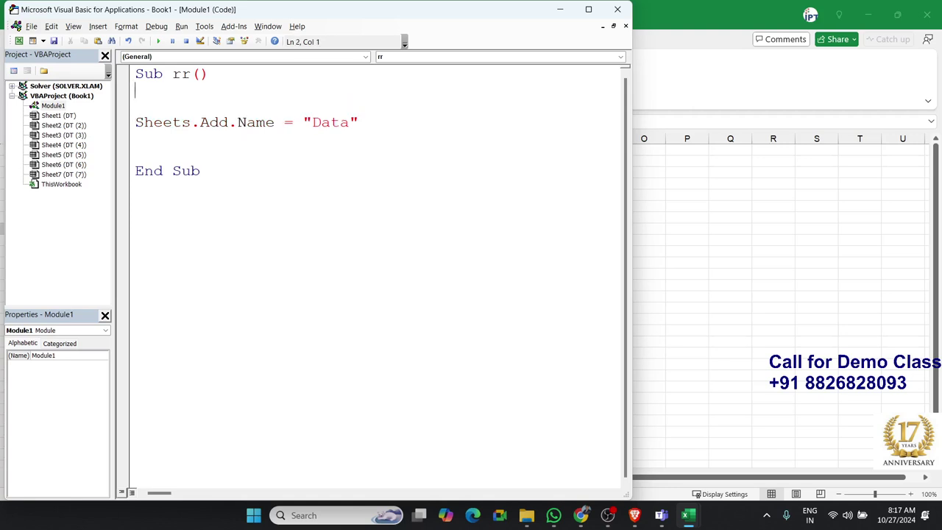
Step: Declare Dim ds As Worksheet at the top of macro rr
text(dim )
text(d)
text(s a)
text(s s)
key(BackSpace)
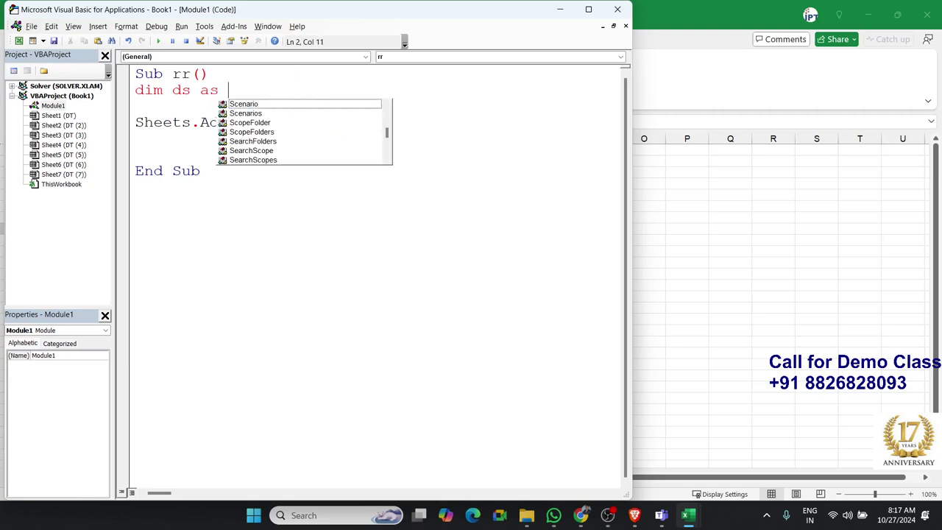
text(w)
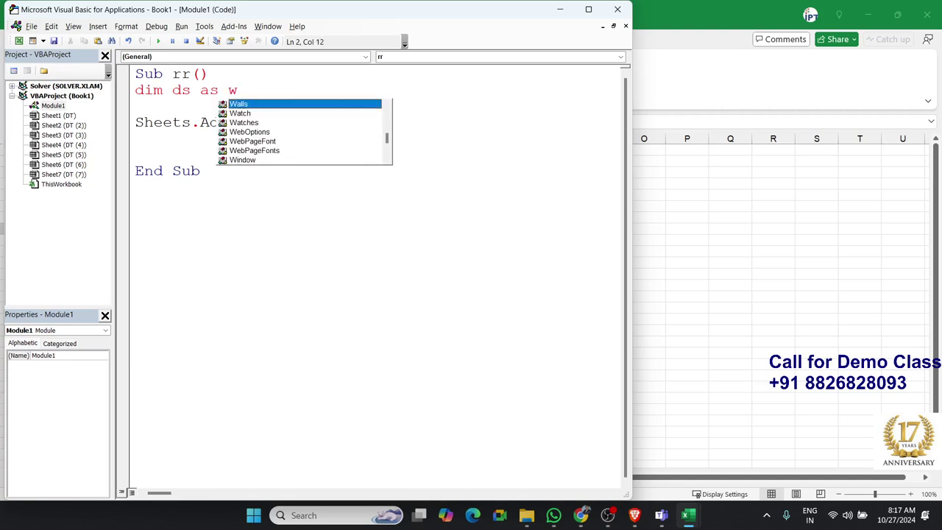
text(or)
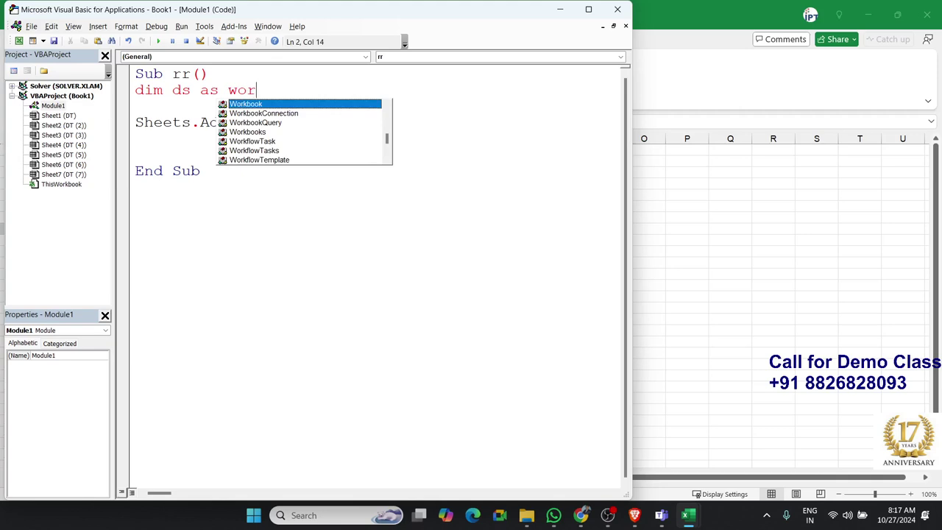
text(ks)
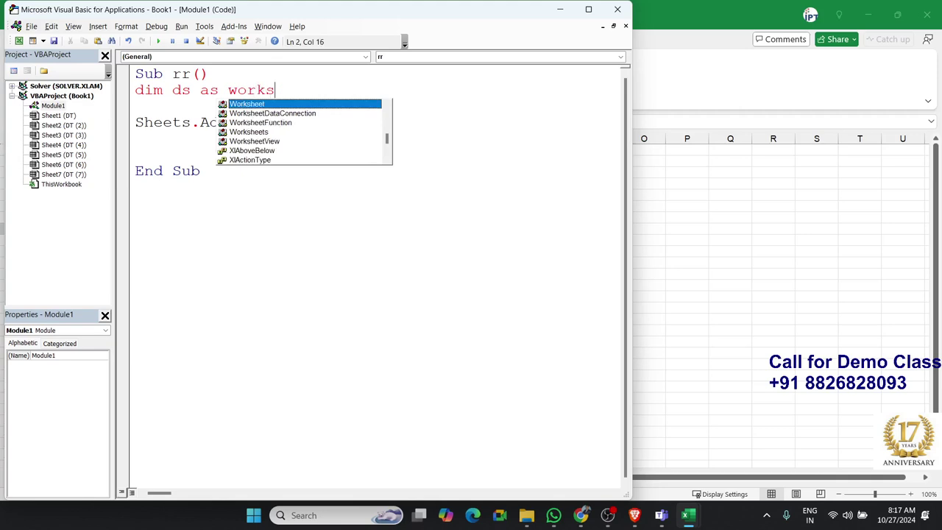
key(Tab)
Step: Add Set ds = Sheets("Data") below the Sheets.Add line
key(Down)
key(Down)
key(Down)
key(Return)
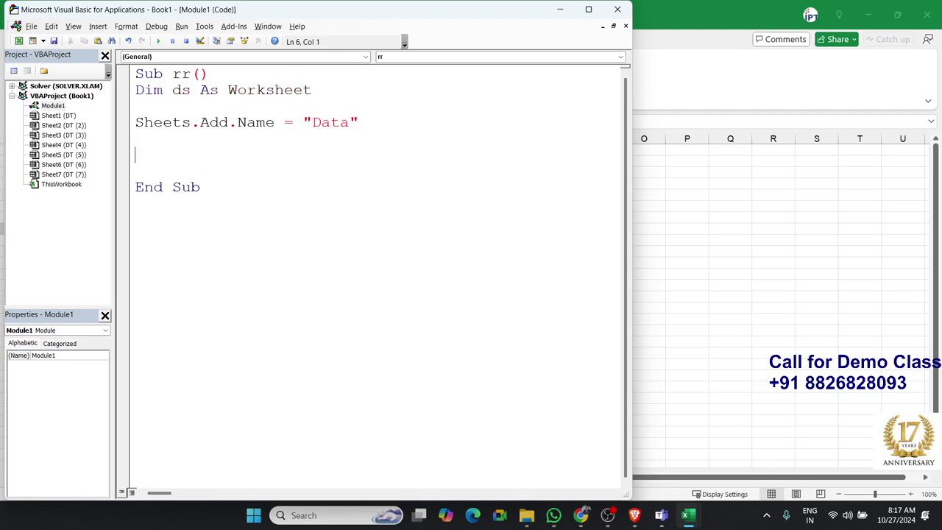
text(set )
text(ds)
text(=)
text(s)
text(heets()
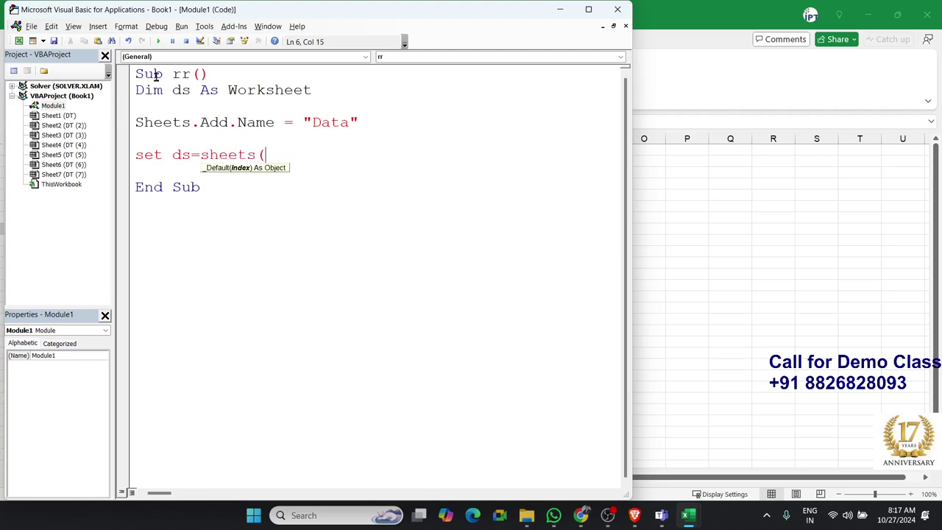
text(")
text(Data)
text("))
key(Return)
key(Return)
key(Return)
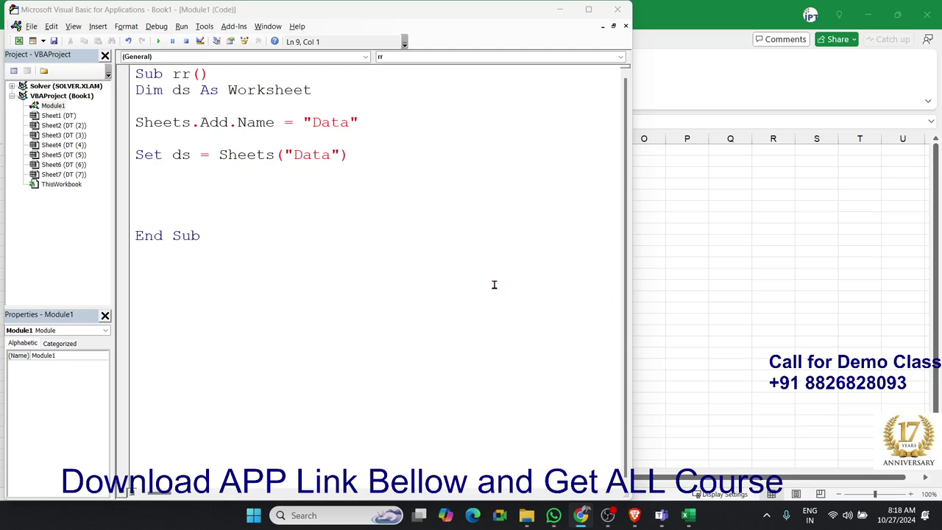
Step: Make a new line below the Set ds statement, discarding the mistyped starts
click(398, 169)
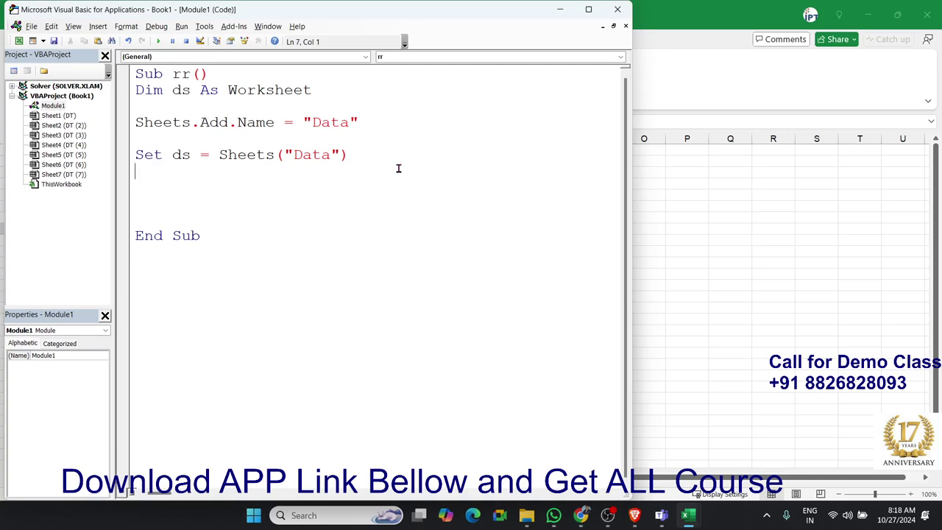
key(Return)
text(s)
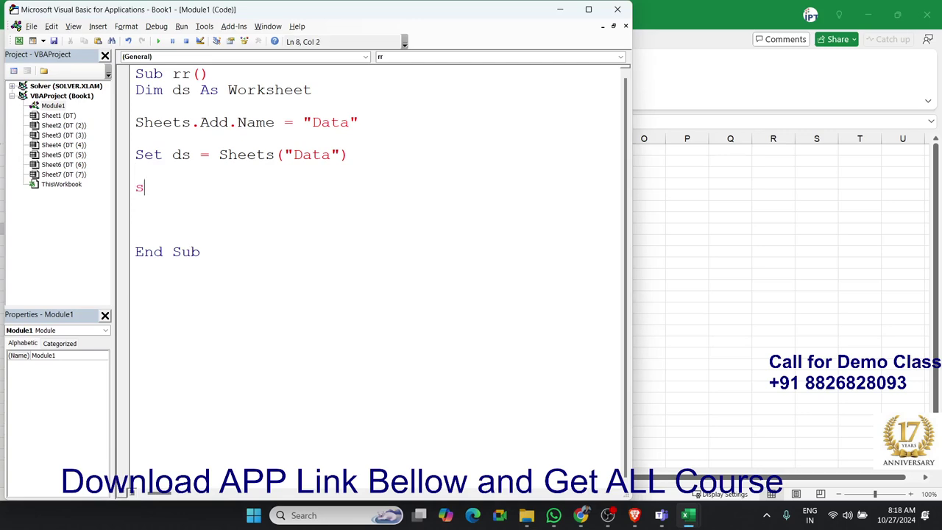
text(heets)
key(BackSpace)
key(BackSpace)
key(BackSpace)
key(BackSpace)
key(BackSpace)
key(BackSpace)
text(for )
text(i)
key(BackSpace)
key(BackSpace)
key(BackSpace)
key(BackSpace)
key(BackSpace)
key(BackSpace)
key(Up)
key(Up)
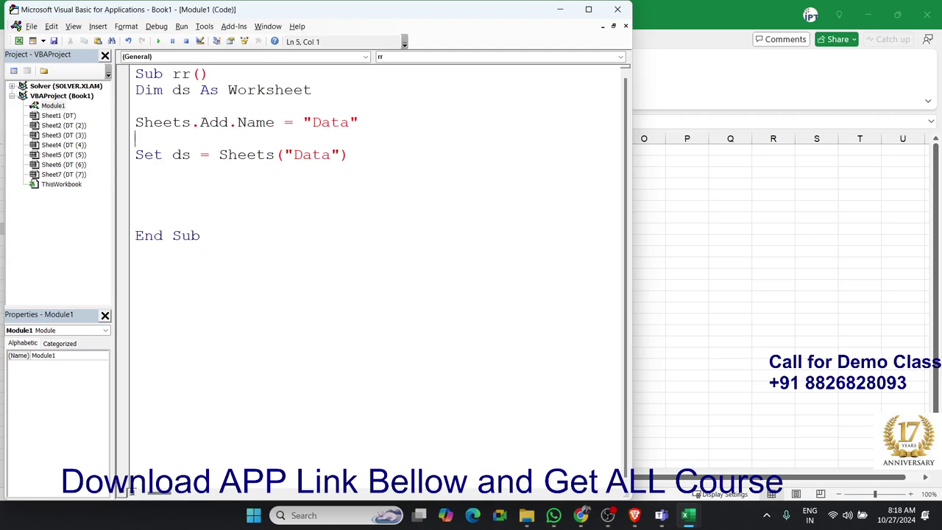
key(Up)
key(Down)
key(Down)
key(Down)
Step: Write the loop header For i = 1 To Sheets.Count
key(Return)
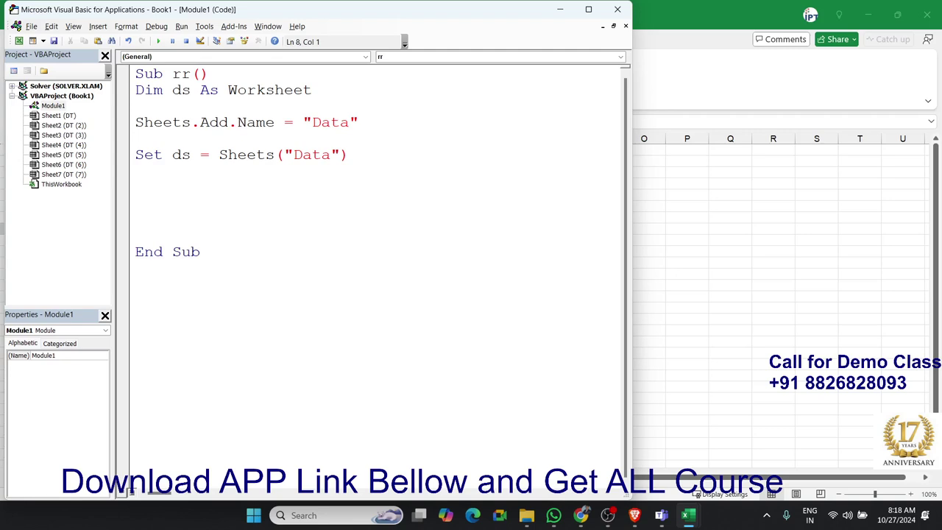
text(for )
text(i = )
text(1 th)
key(BackSpace)
text(oe)
key(BackSpace)
key(BackSpace)
text(s)
text(heets)
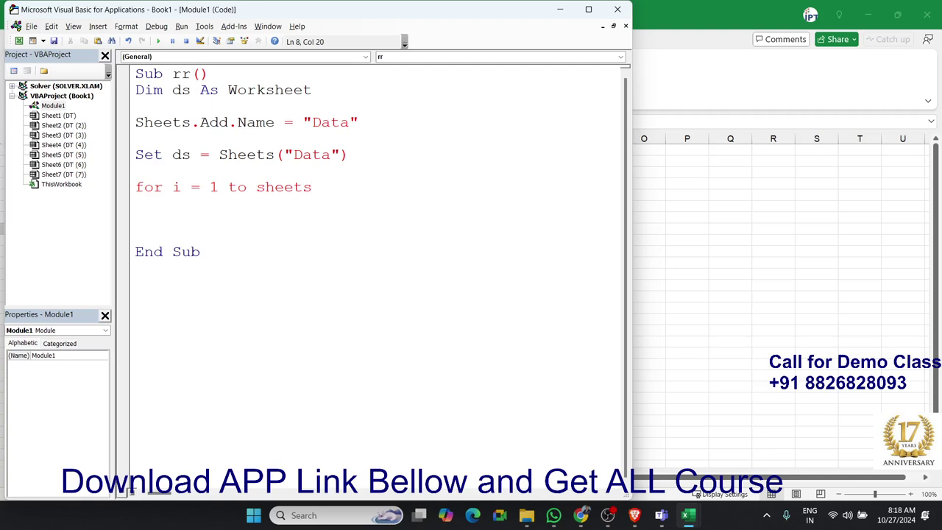
text(.c)
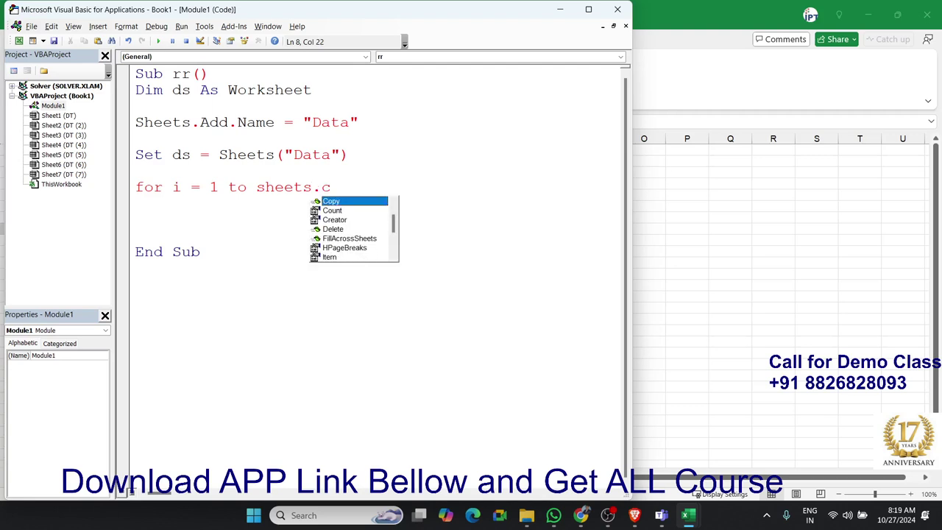
text(oun)
key(Tab)
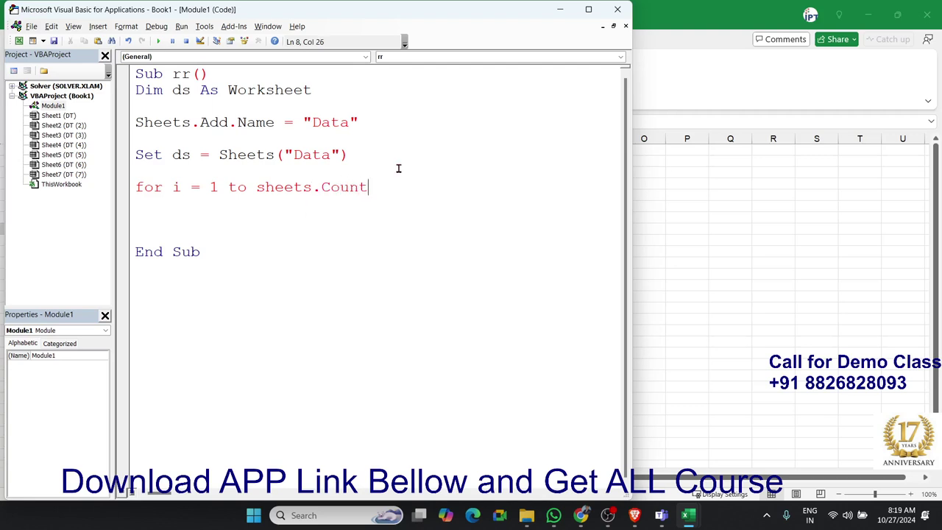
Step: Close the loop with Next i, leaving a blank line inside its body
key(Return)
key(Return)
click(135, 203)
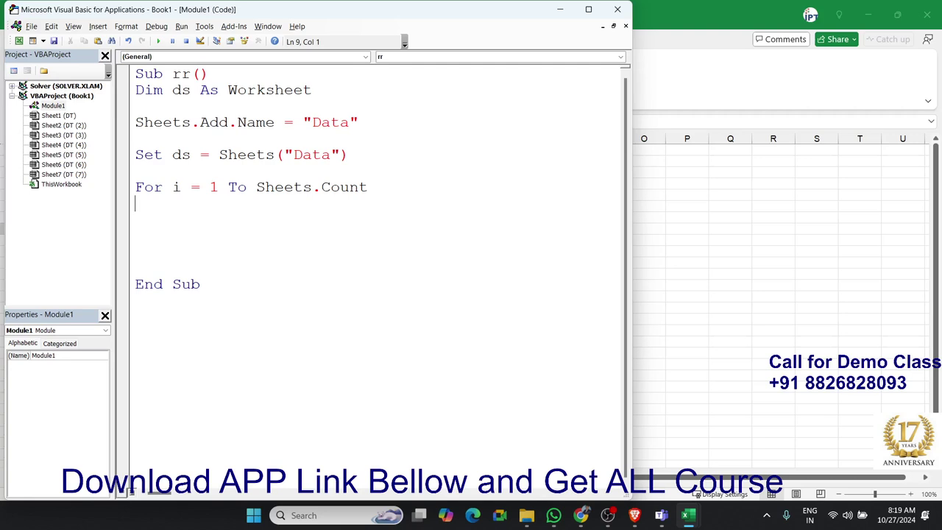
click(135, 187)
key(Down)
key(Down)
key(Return)
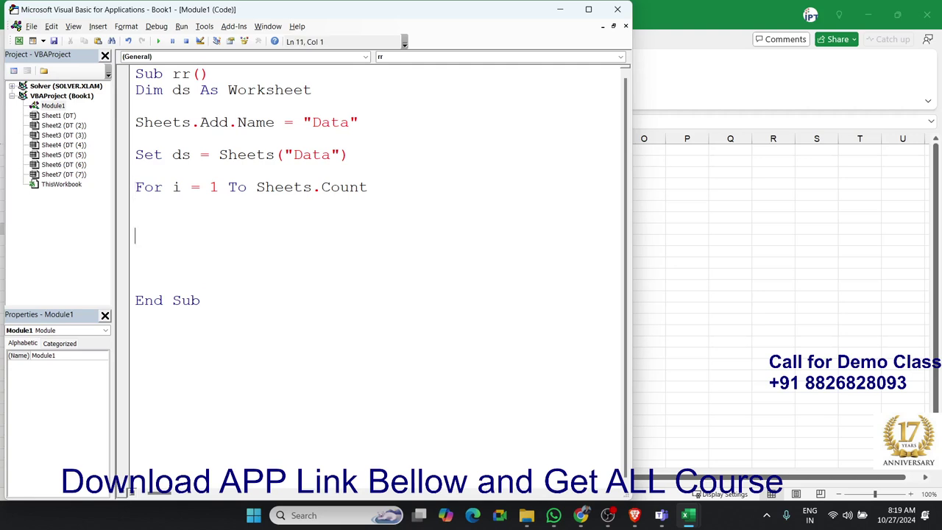
text(next )
text(i)
key(Up)
key(Up)
key(Return)
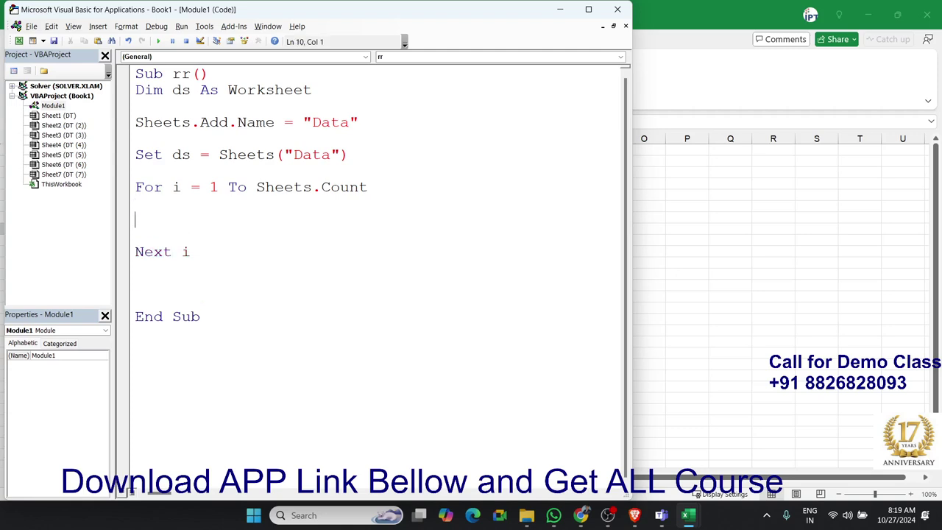
key(Up)
Step: Add the condition If Sheets(i).Name <> "Data" Then inside the loop
text(if)
text( s)
text(heets()
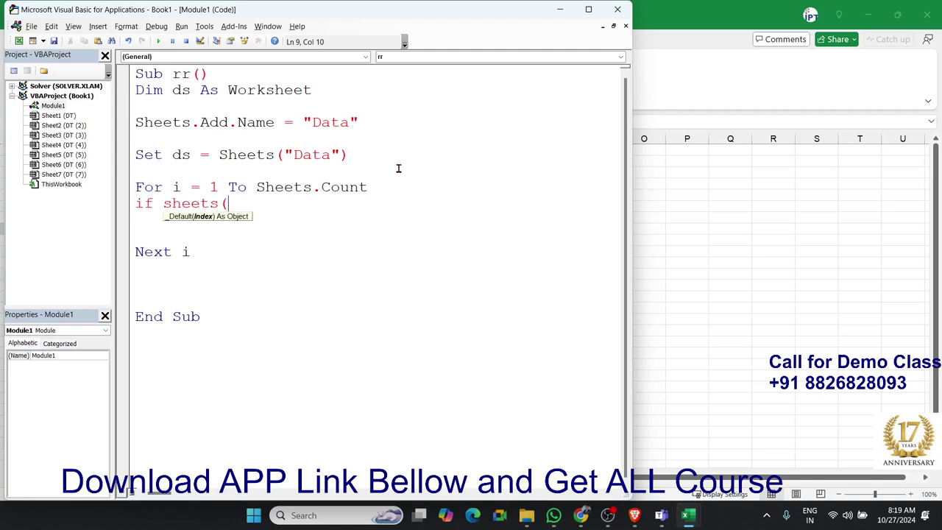
text(i))
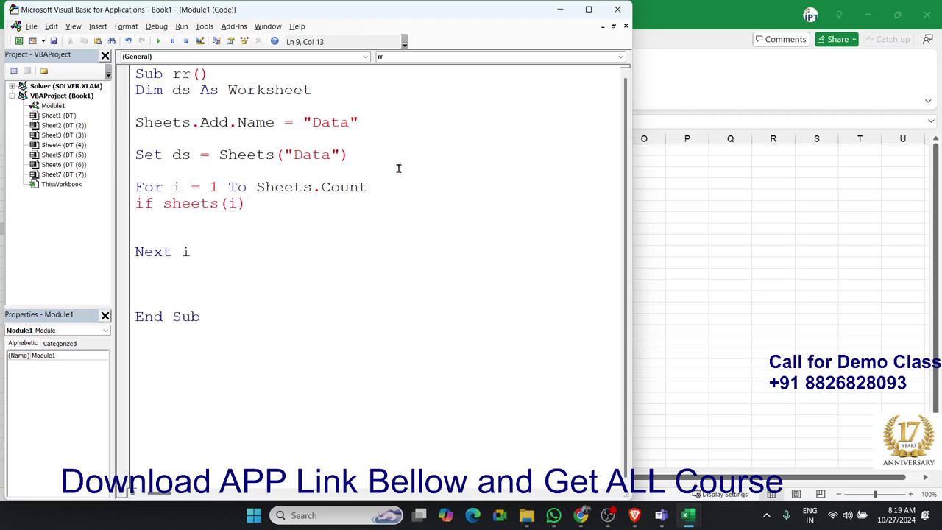
text(.name )
text(<)
key(BackSpace)
text(<>)
text( "Dat)
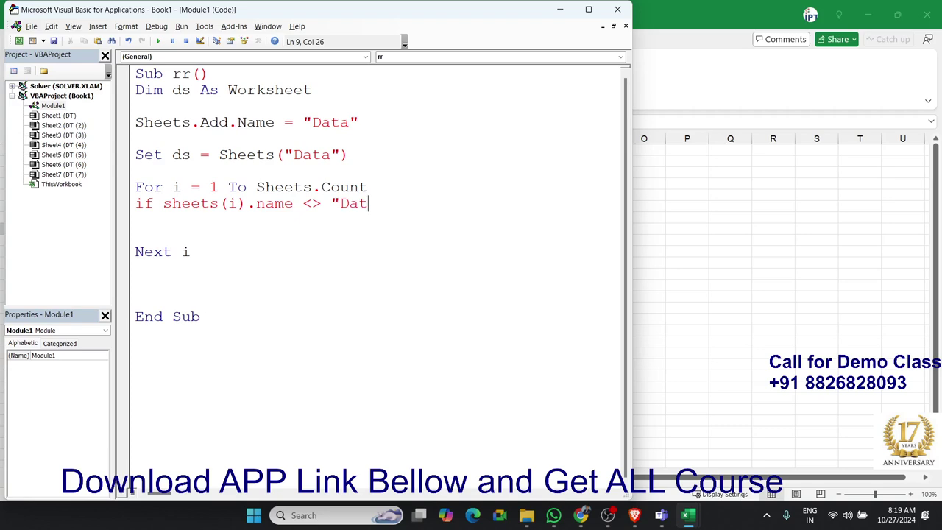
text(a" th)
text(en)
key(Return)
Step: Close the block with End If and put Sheets(i).Select inside it
key(Return)
key(Return)
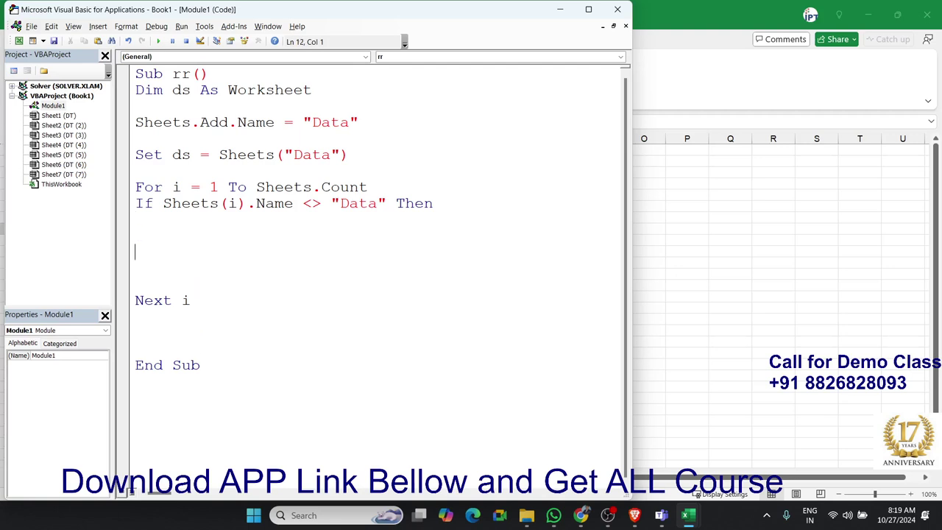
text(end )
text(if)
click(135, 236)
key(Return)
key(Return)
key(Up)
key(Up)
key(Up)
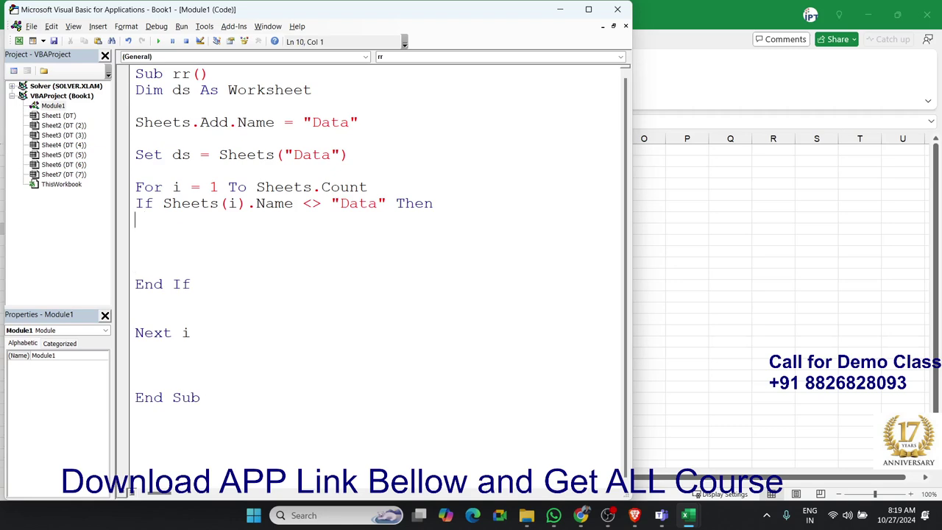
text(sheet)
text(s(i)
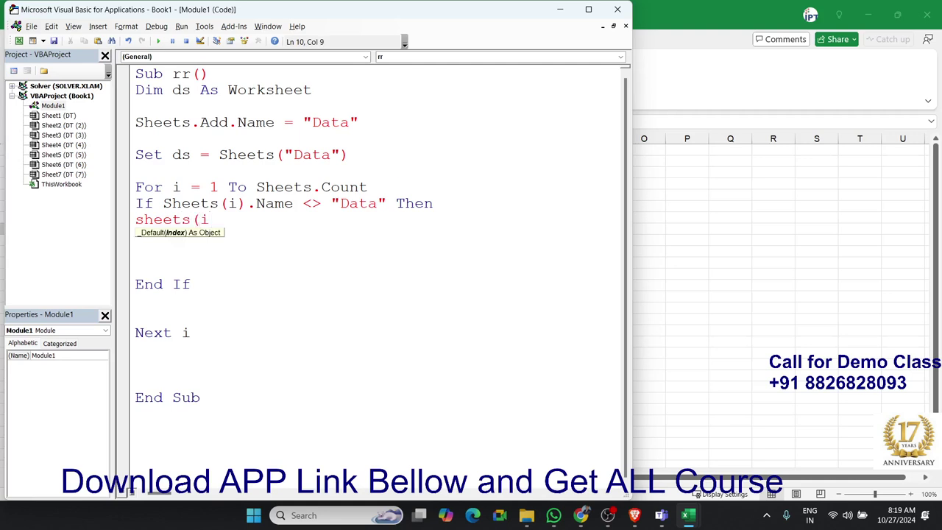
text().se)
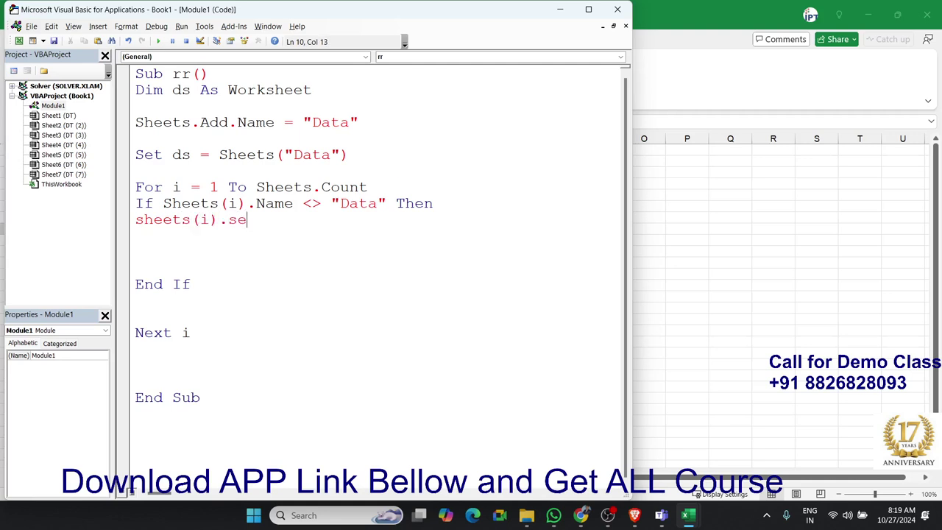
text(lec)
text(t)
key(Return)
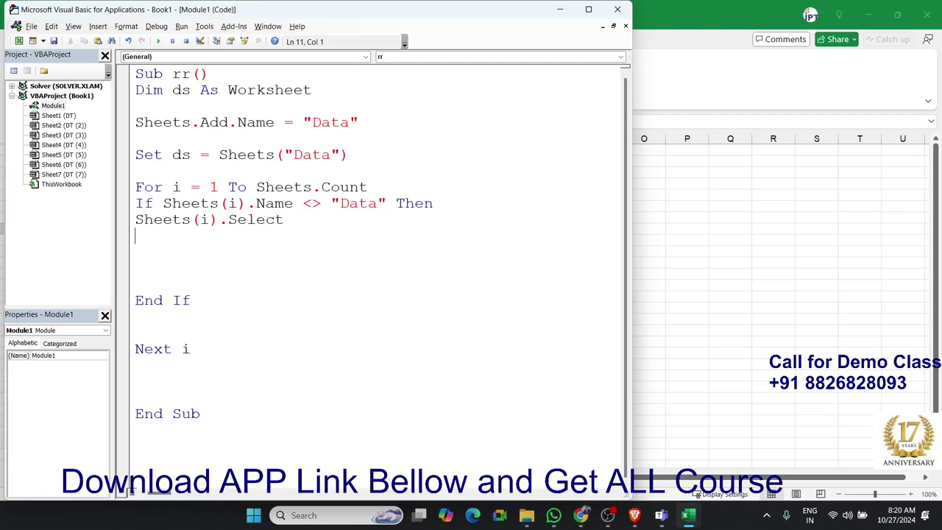
Step: Add the line Range("A1").CurrentRegion.Copy, fixing the wrong CurrentArray completion
text(range)
text(("A1)
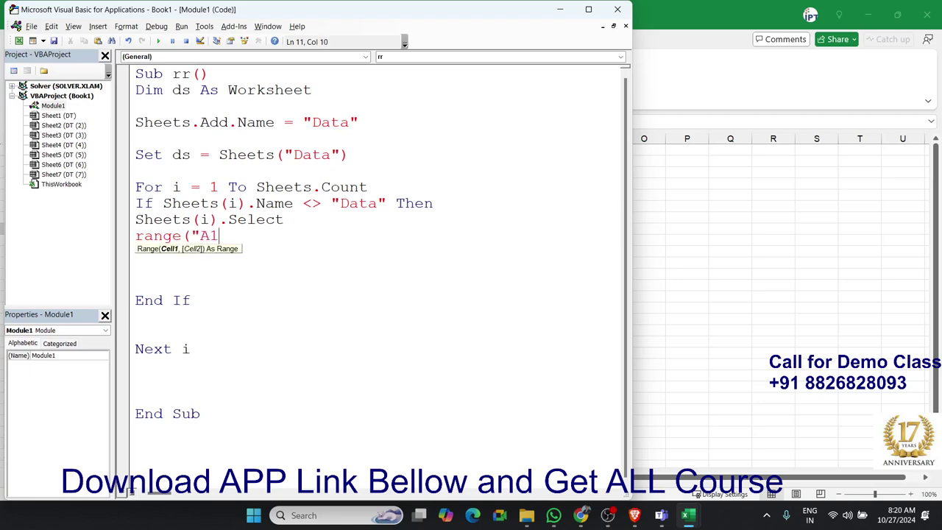
text(").)
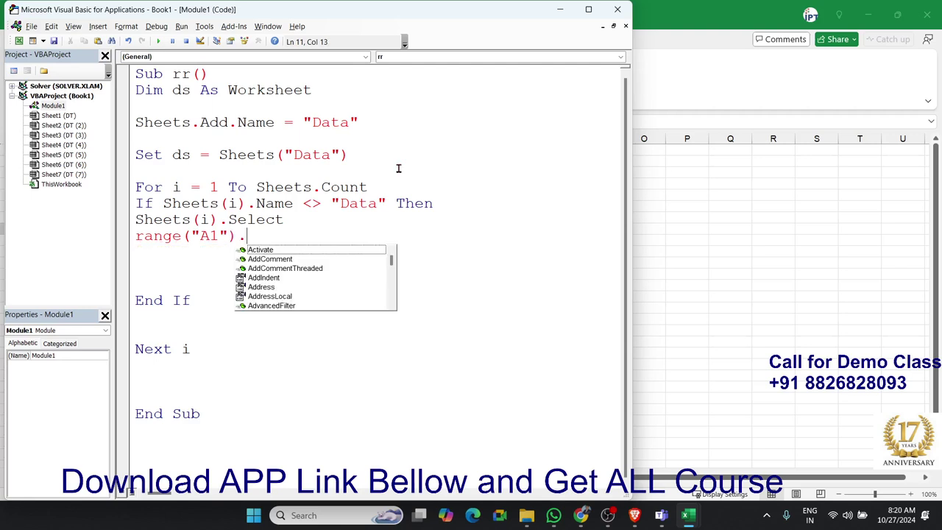
text(cu)
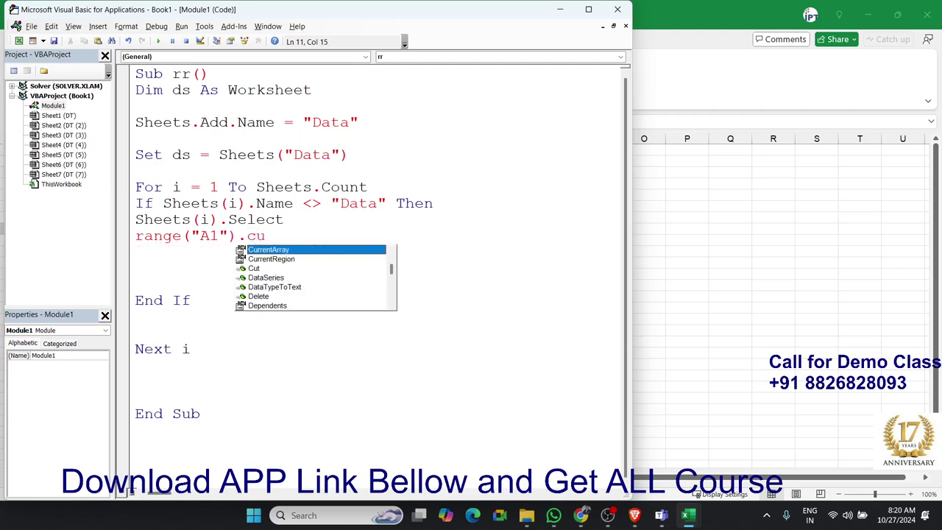
key(Tab)
key(BackSpace)
key(BackSpace)
key(BackSpace)
key(BackSpace)
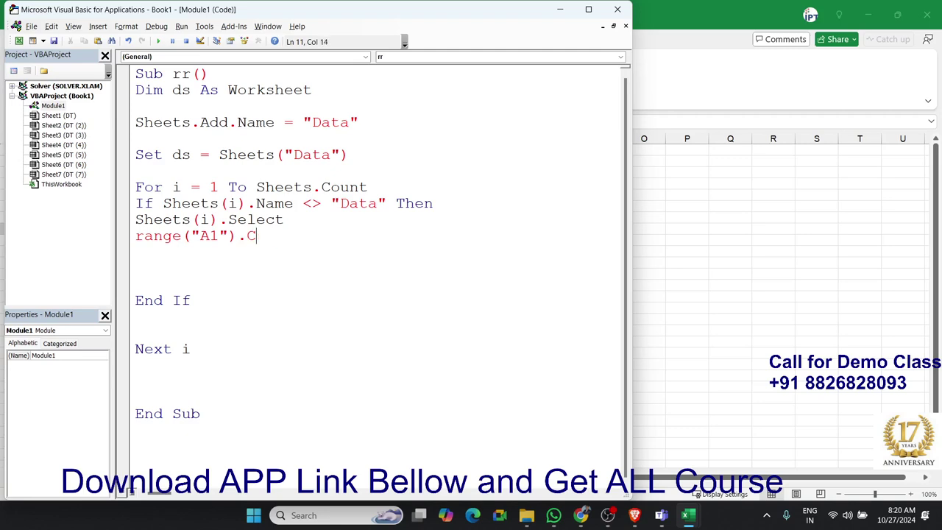
key(BackSpace)
key(BackSpace)
text(.cu)
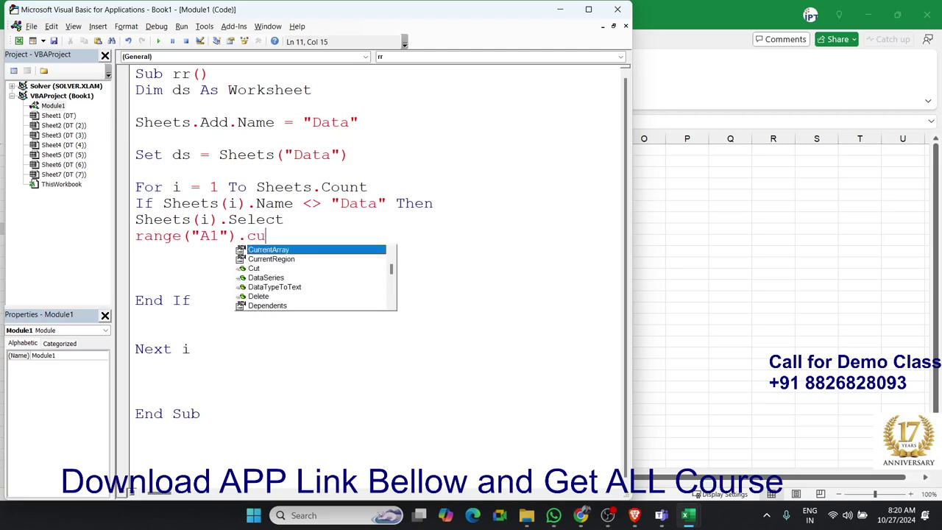
key(Down)
key(Tab)
text(.)
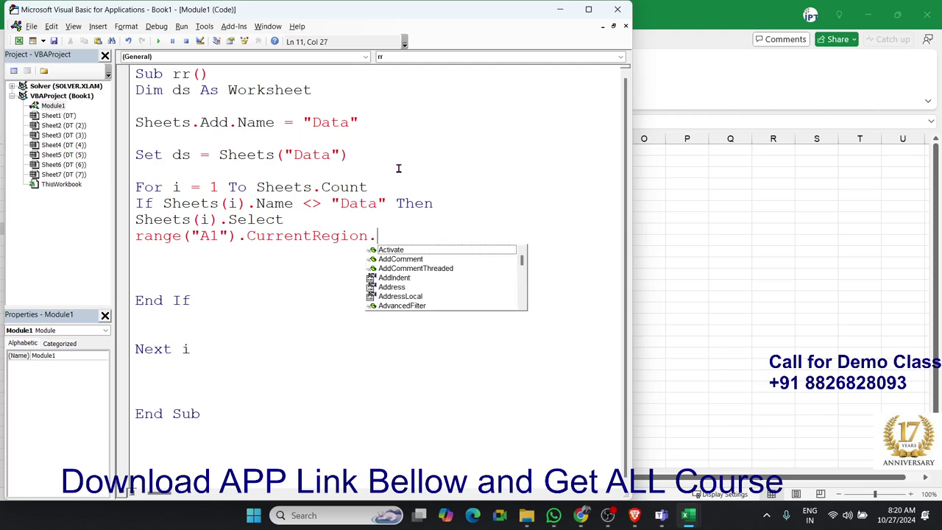
text(cop)
key(Tab)
key(Return)
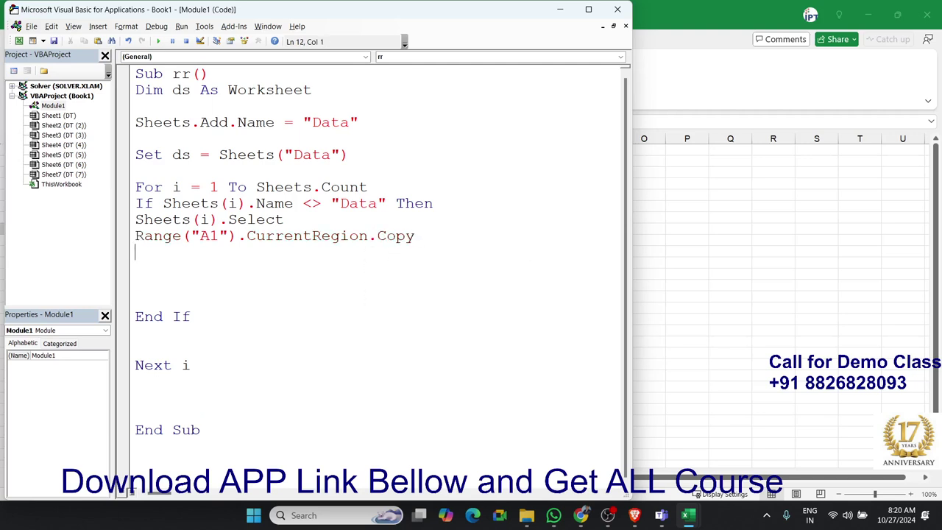
Step: Add ds.Activate and target Range("A65000").End(xlUp).Offset(1,0) as the paste destination
text(ds)
text(.a)
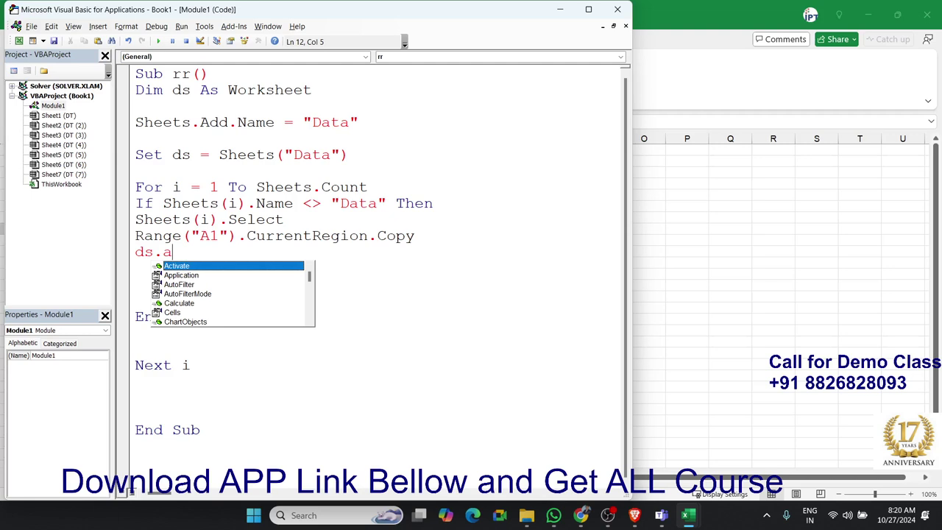
key(Tab)
key(Return)
text(ran)
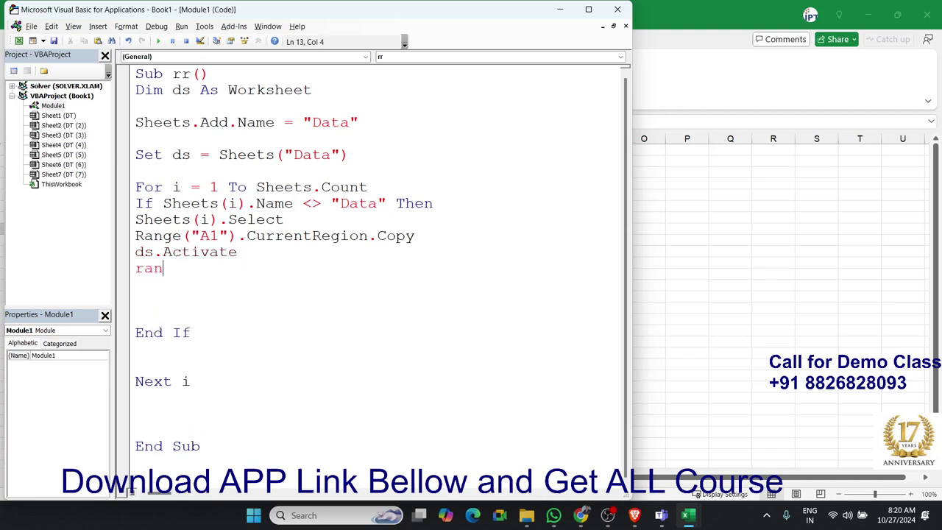
text(ge()
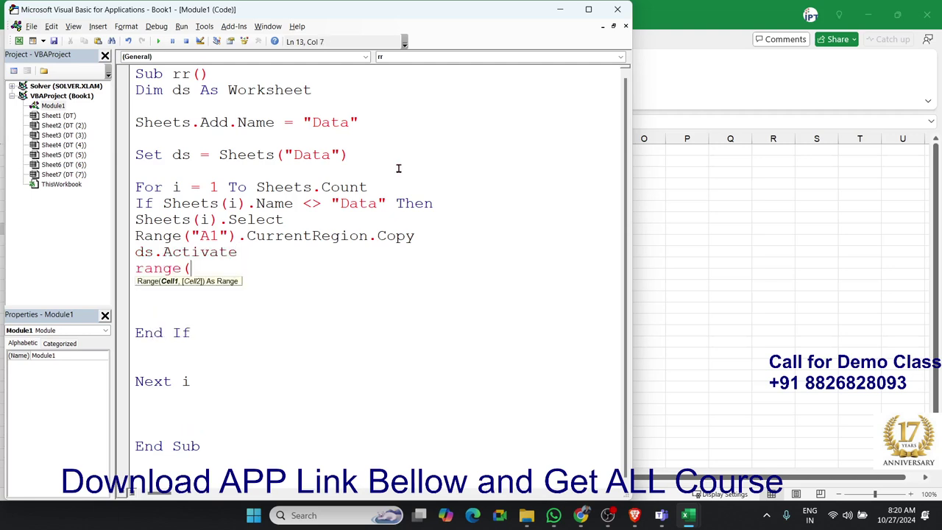
text("A1)
text(").e)
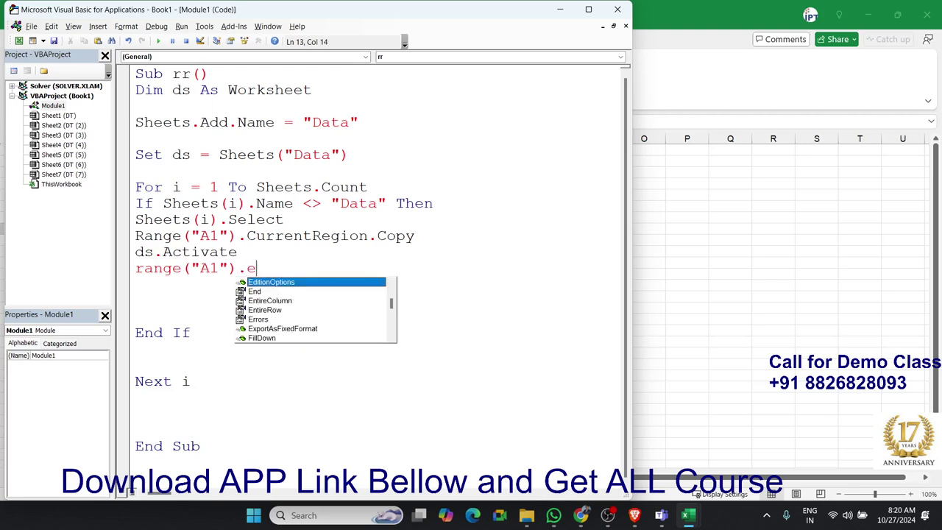
text(n)
key(Tab)
text(()
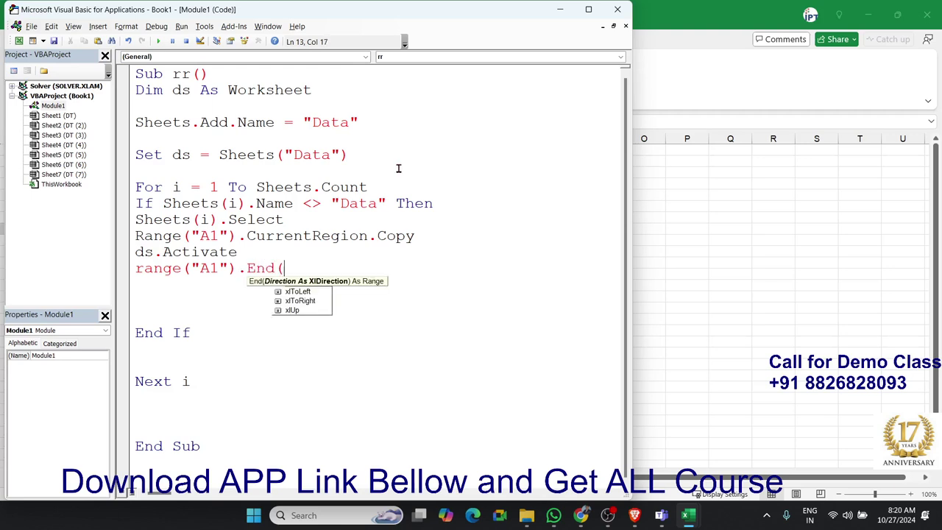
key(Left)
key(Left)
key(Left)
key(Left)
key(Left)
key(Left)
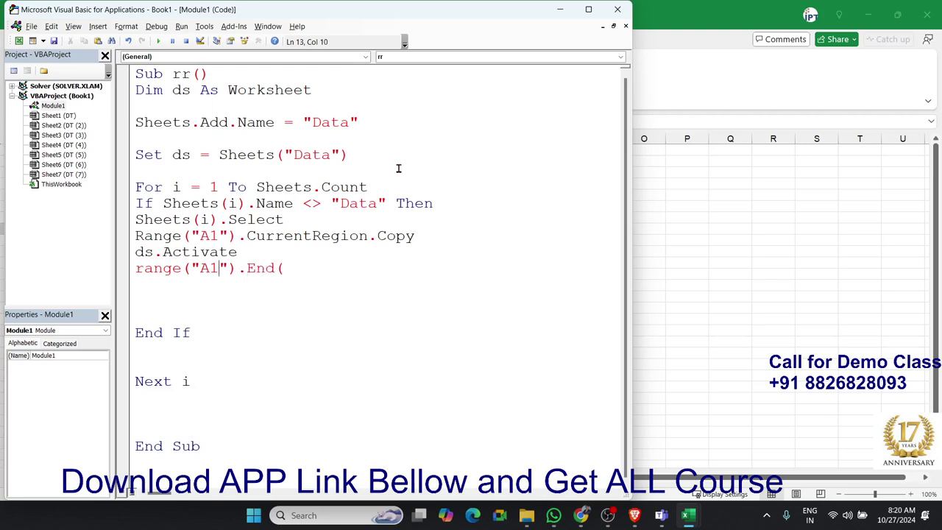
key(BackSpace)
text(6500)
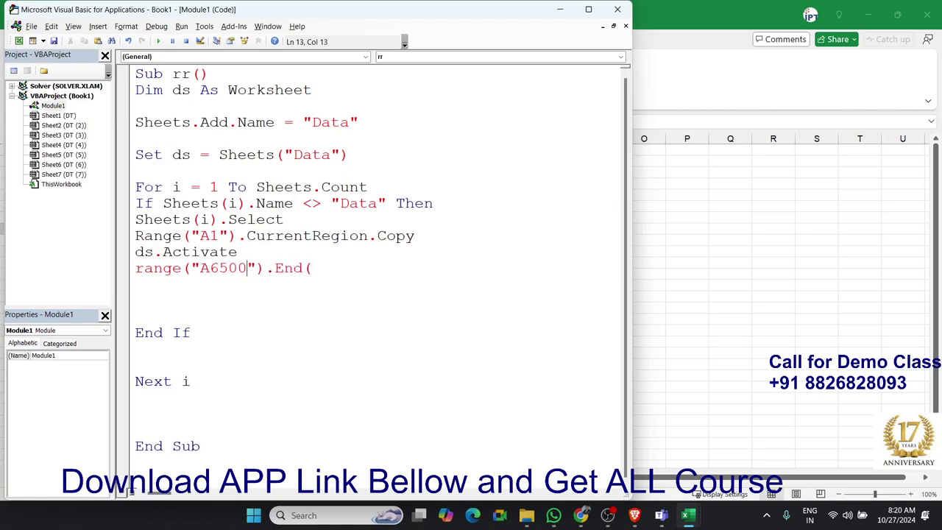
text(0)
key(Right)
key(Right)
key(Right)
key(Right)
key(Right)
key(Right)
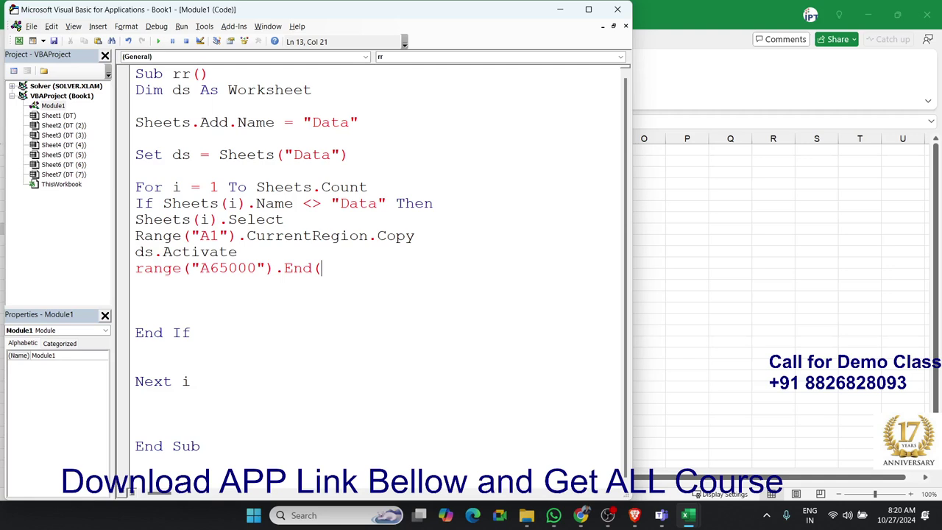
text(xl)
text(up)
text())
text(.)
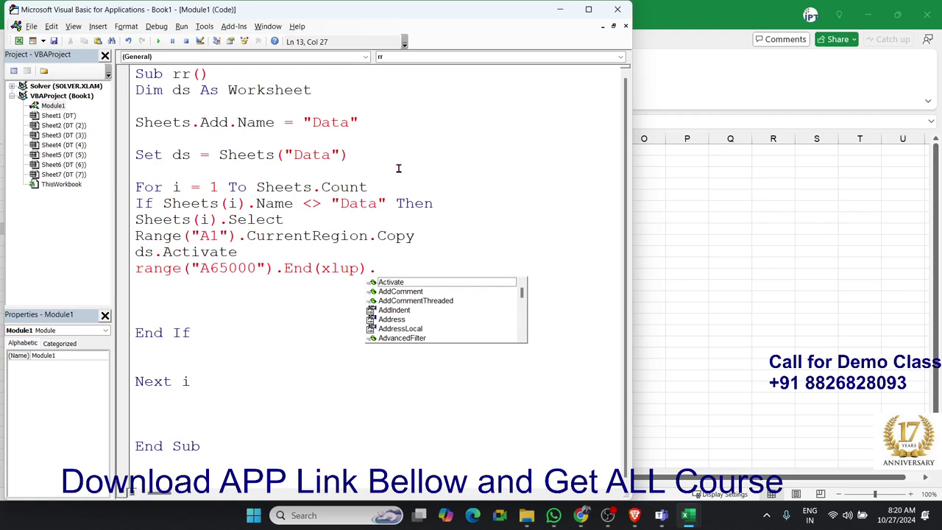
text(of)
key(Tab)
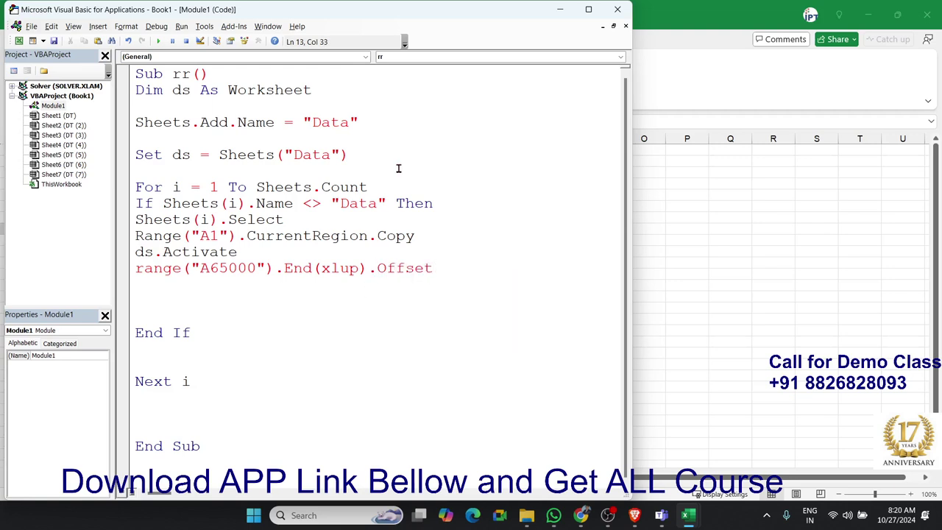
text((1,0)
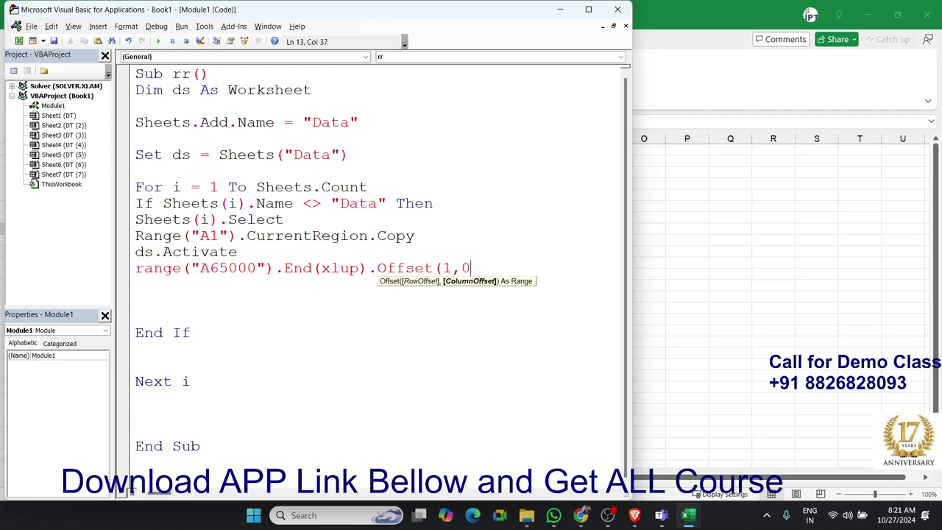
text().)
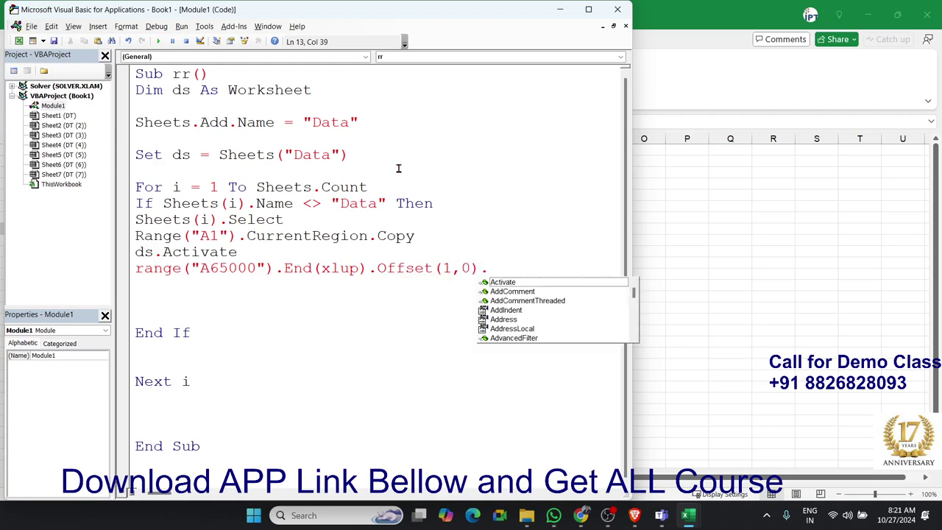
text(ps)
Step: End the destination line with PasteSpecial and remove the extra blank lines
key(Down)
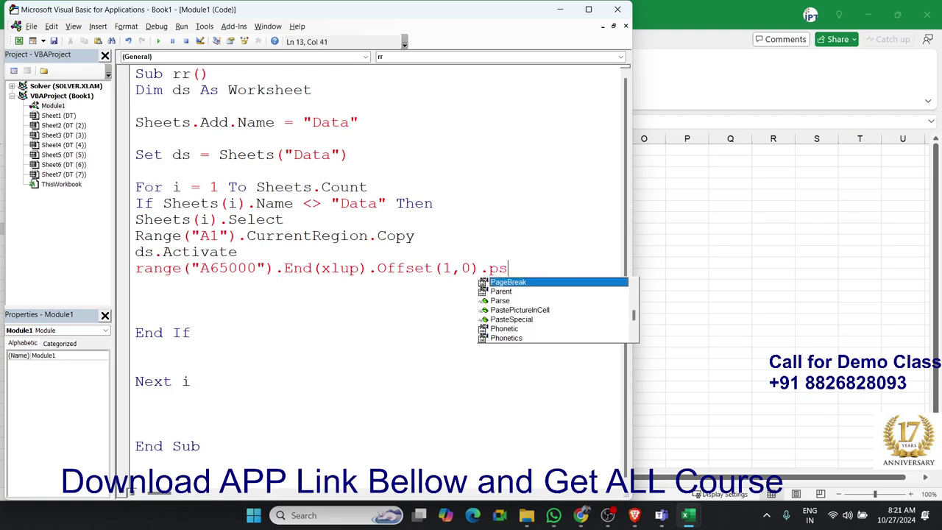
key(Down)
key(Down)
key(Down)
key(Down)
key(Tab)
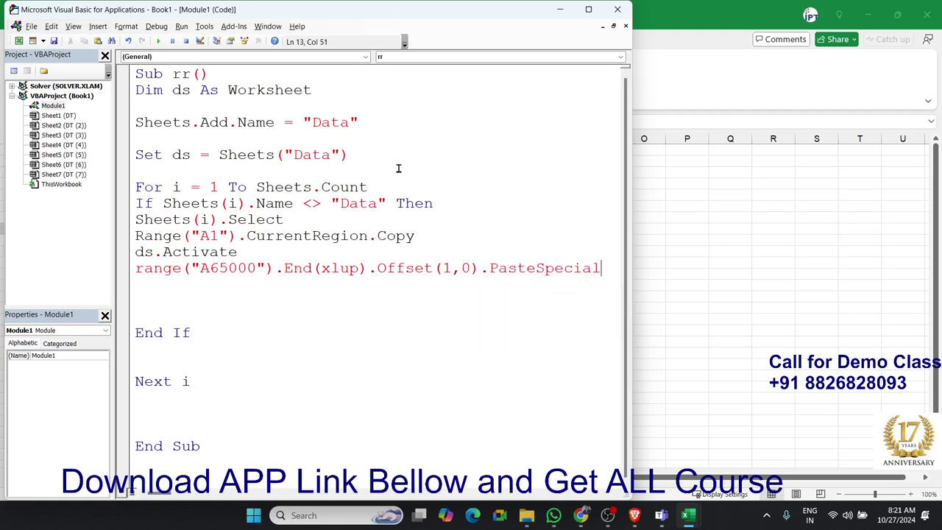
key(Return)
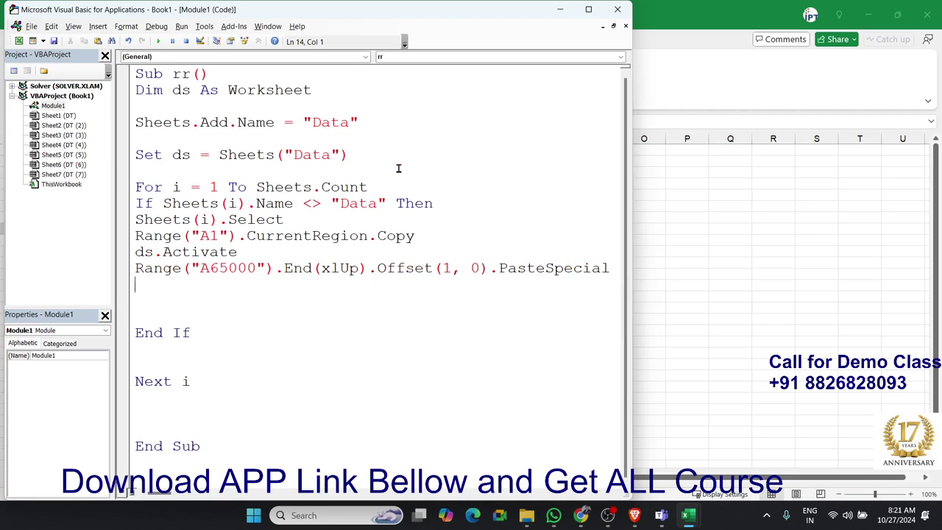
key(Delete)
key(Delete)
key(Delete)
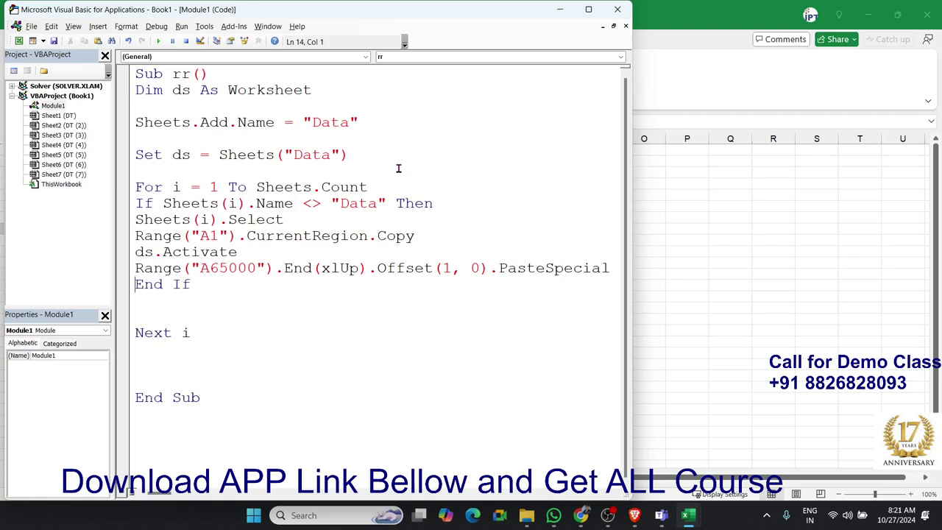
key(Down)
Step: Back in the workbook, run the rr macro from the Macros list
key(alt+F11)
click(666, 187)
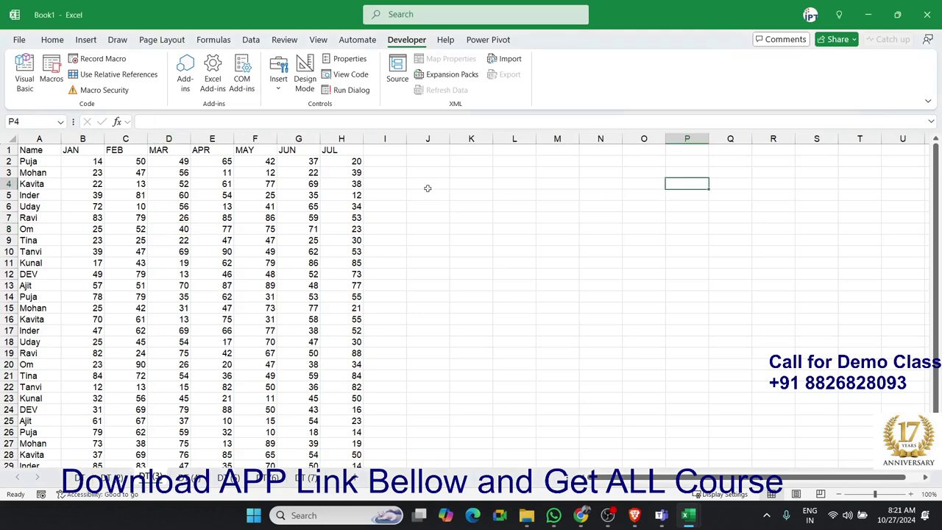
click(180, 184)
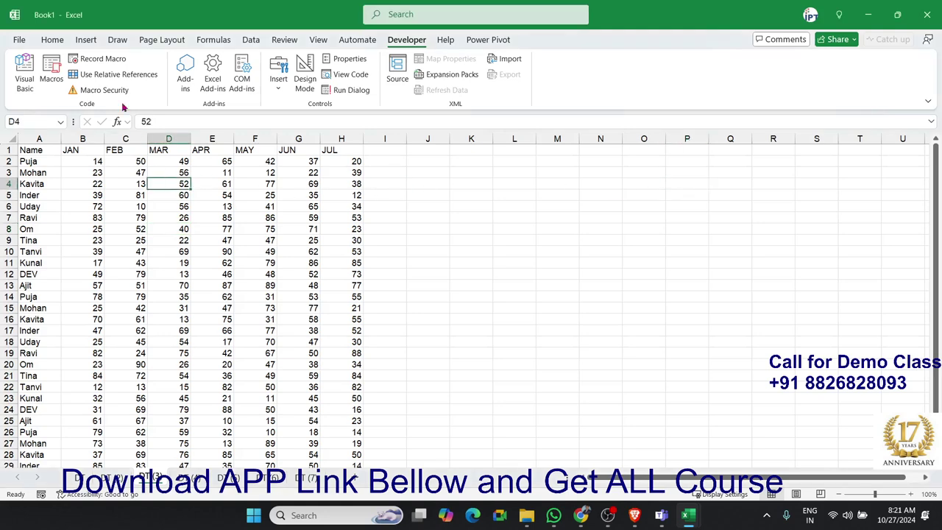
click(51, 81)
click(687, 143)
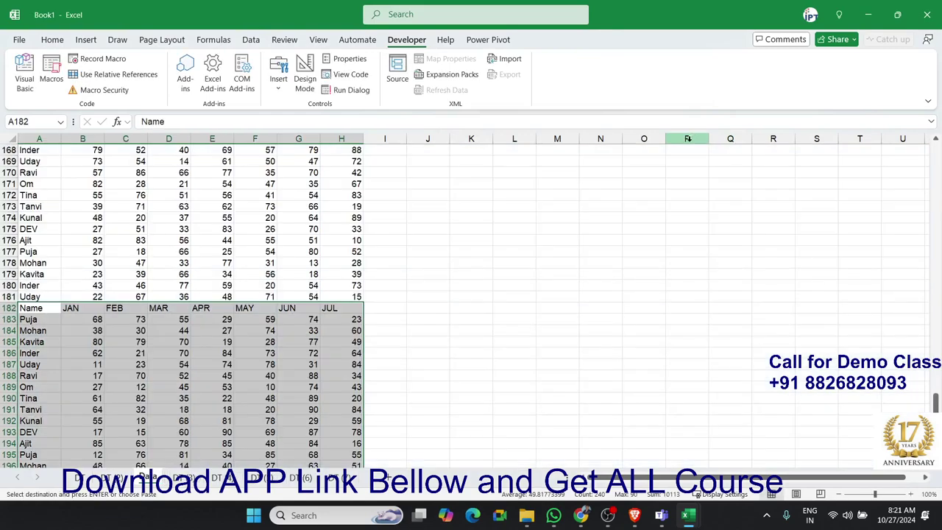
Step: Scroll through the new Data sheet to check the stacked tables, then return to the code
scroll(163, 416, up, 7)
scroll(163, 417, up, 8)
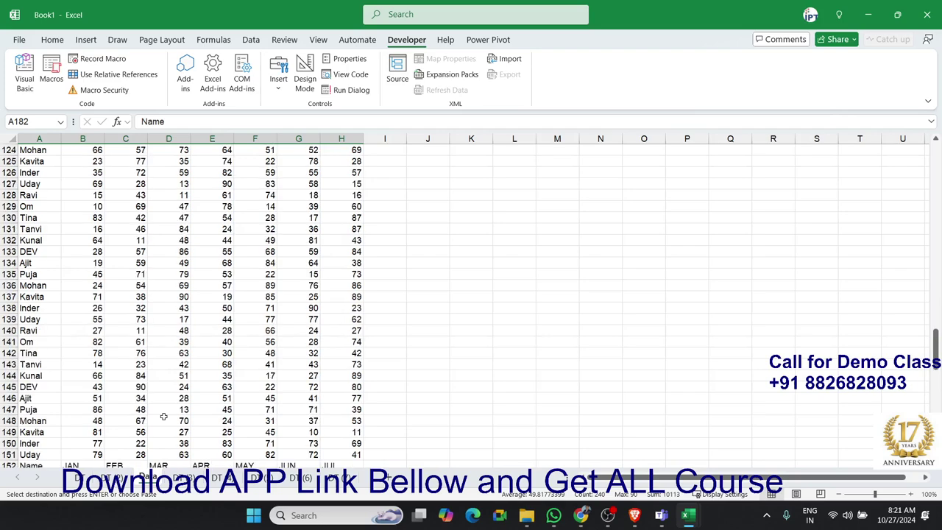
scroll(163, 417, up, 7)
scroll(164, 417, up, 10)
scroll(163, 416, up, 7)
scroll(163, 417, up, 7)
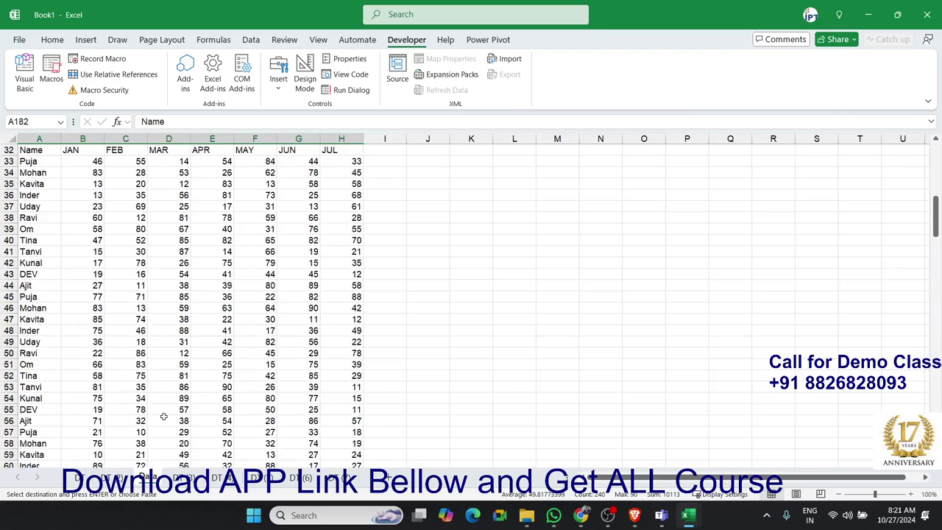
scroll(163, 417, up, 9)
scroll(164, 417, up, 1)
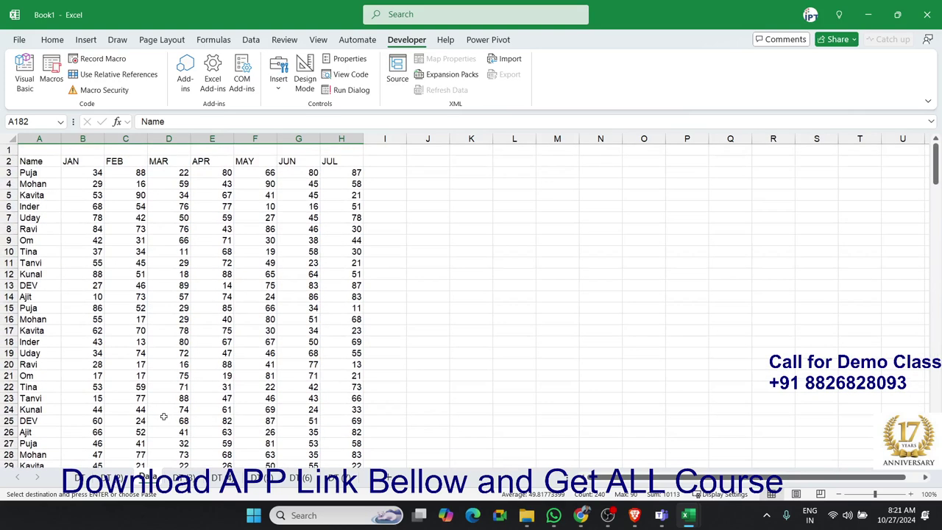
scroll(163, 417, down, 10)
scroll(164, 417, down, 8)
scroll(164, 416, down, 15)
scroll(163, 417, down, 7)
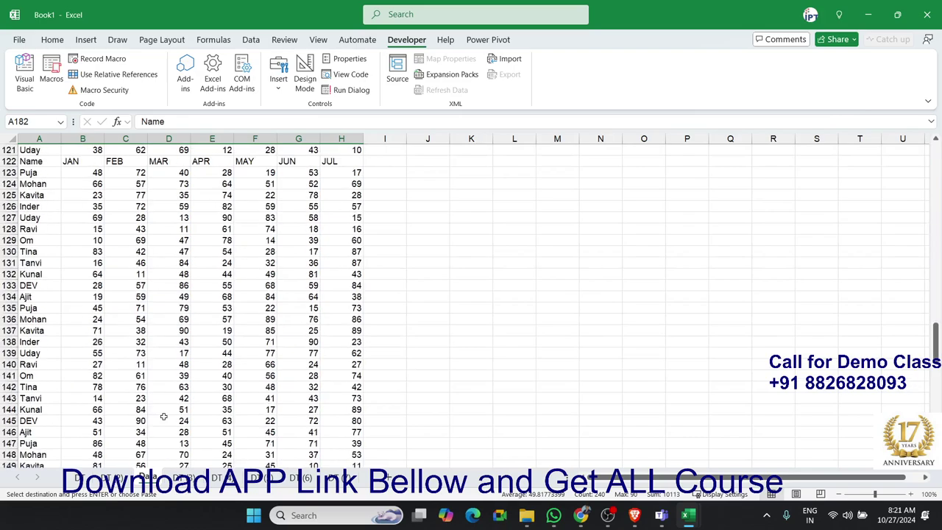
scroll(163, 417, down, 13)
scroll(163, 417, down, 7)
scroll(164, 417, down, 7)
scroll(163, 417, up, 9)
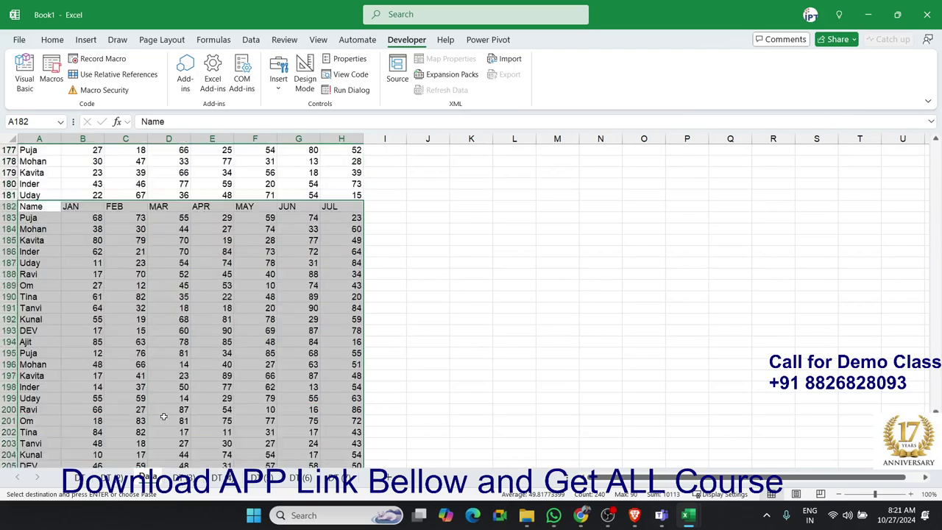
scroll(163, 416, up, 8)
scroll(163, 417, up, 7)
scroll(163, 417, up, 9)
scroll(164, 416, up, 11)
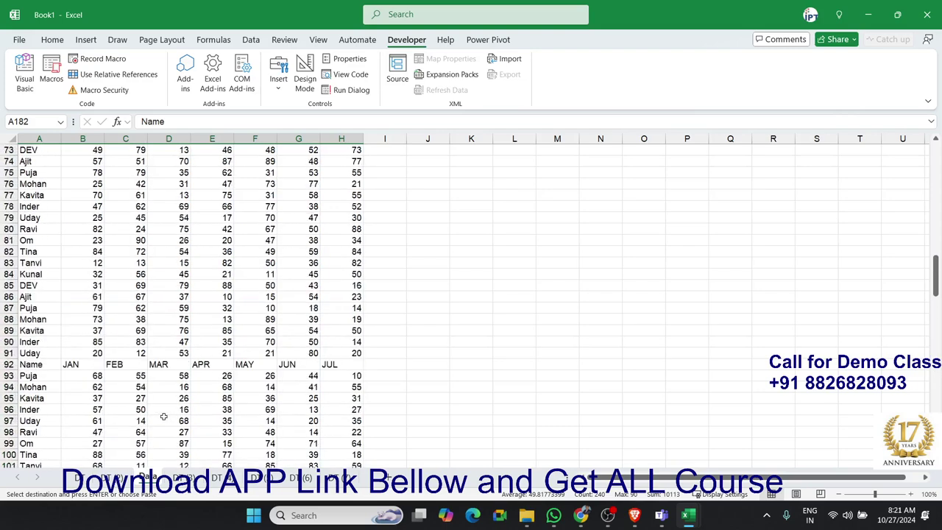
scroll(164, 416, up, 9)
scroll(164, 417, up, 13)
scroll(164, 417, up, 2)
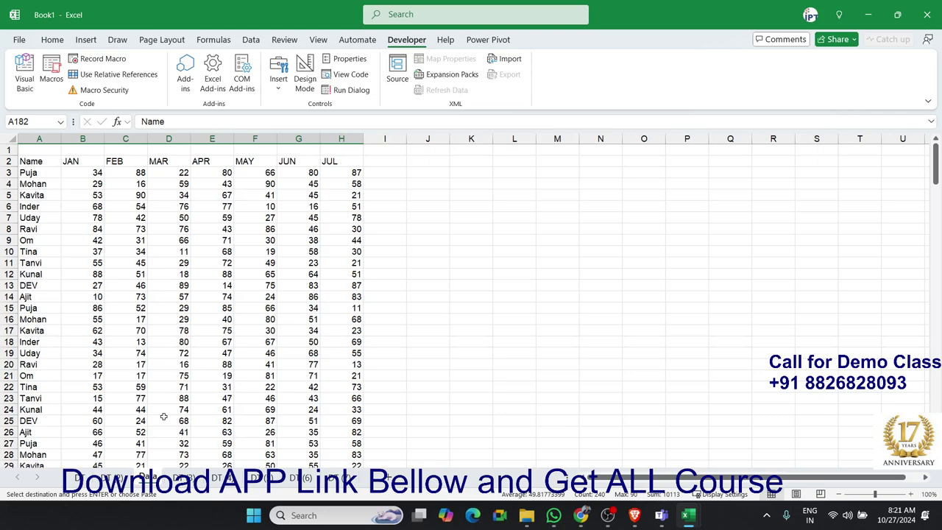
key(alt+Tab)
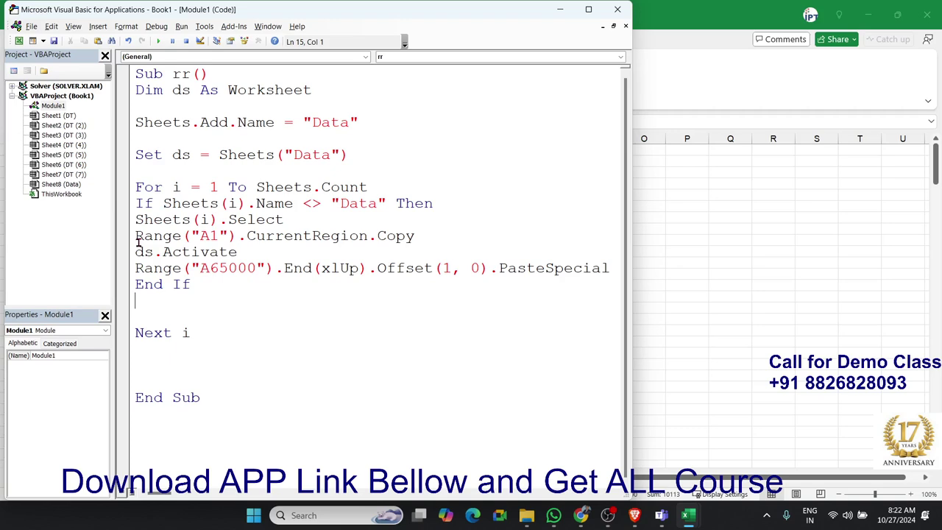
click(190, 203)
click(349, 203)
click(716, 258)
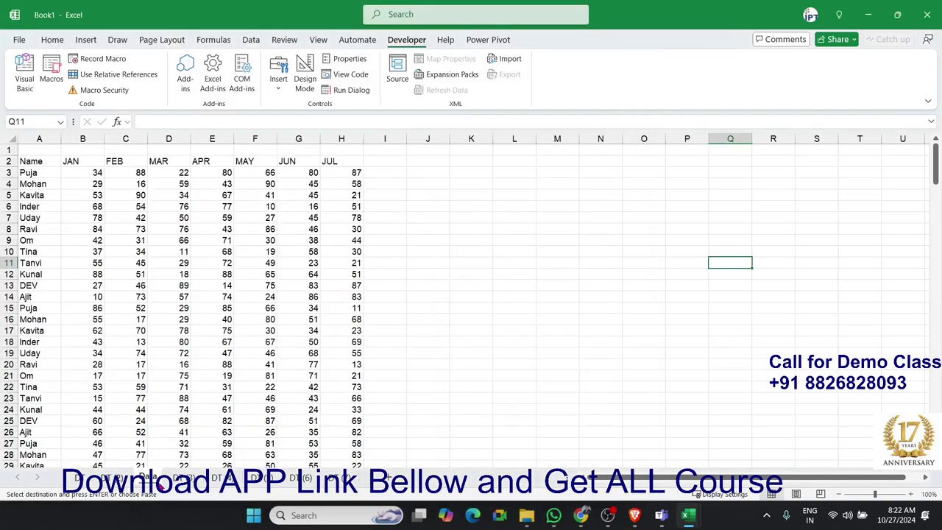
click(180, 479)
click(147, 479)
click(171, 419)
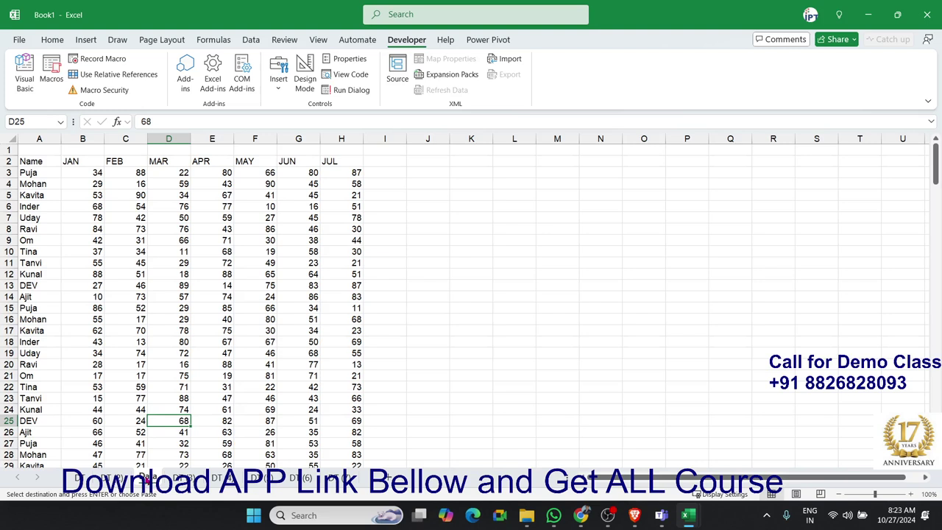
mouse_move(688, 515)
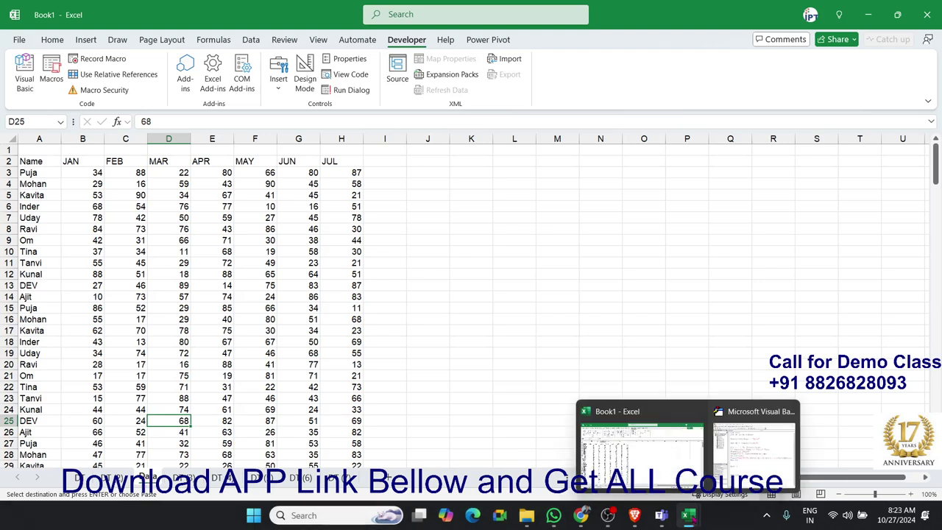
click(754, 445)
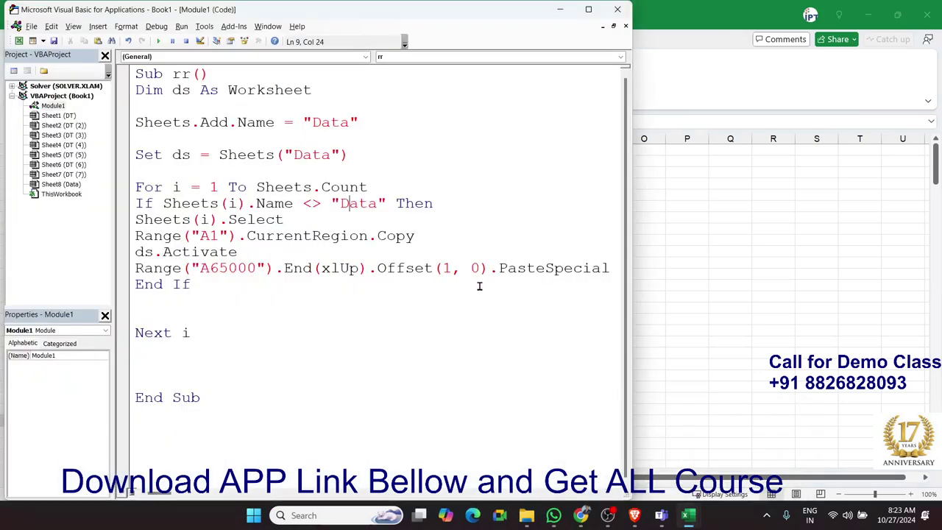
click(395, 182)
drag(395, 181, 212, 187)
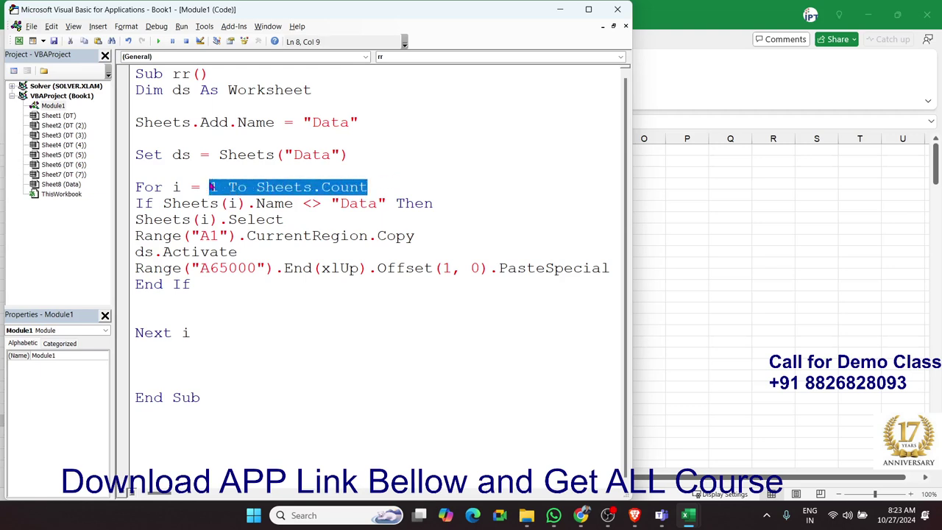
drag(211, 155, 368, 154)
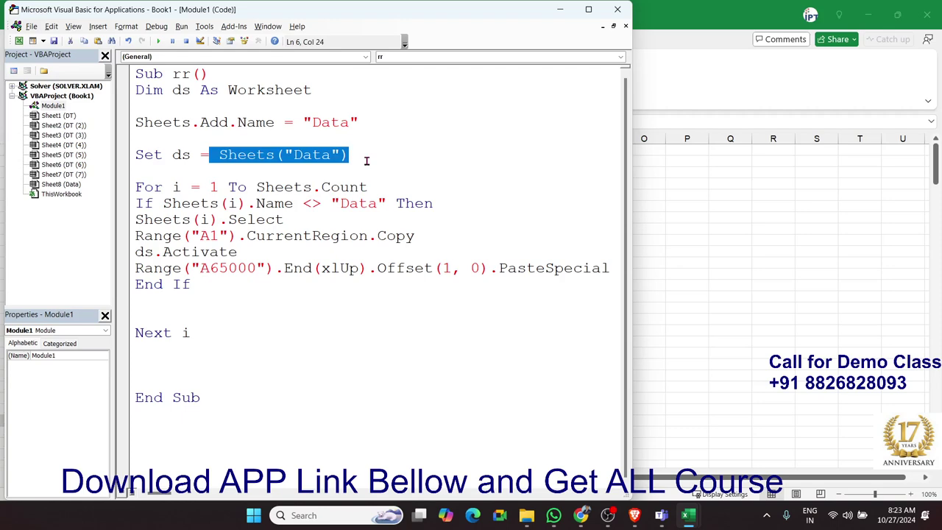
click(310, 221)
mouse_move(163, 203)
mouse_down()
mouse_move(374, 203)
mouse_move(377, 211)
mouse_up()
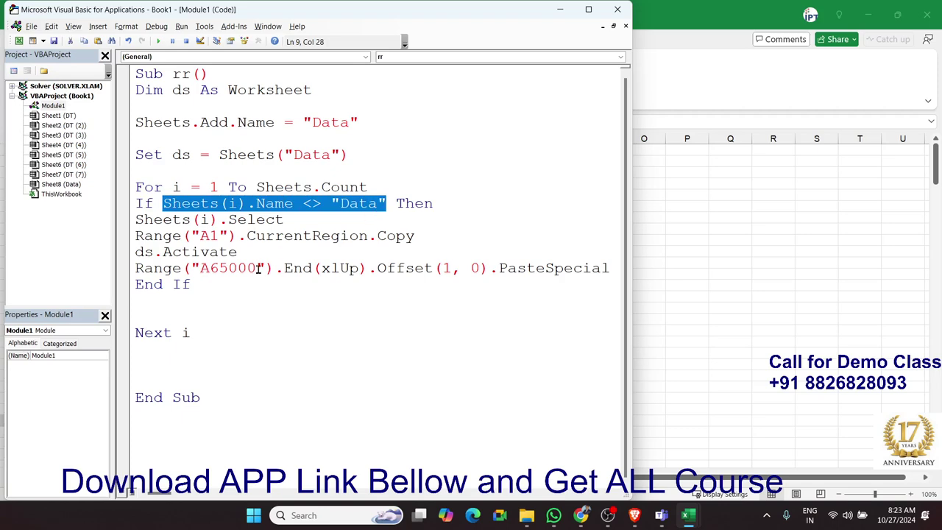
drag(192, 286, 137, 219)
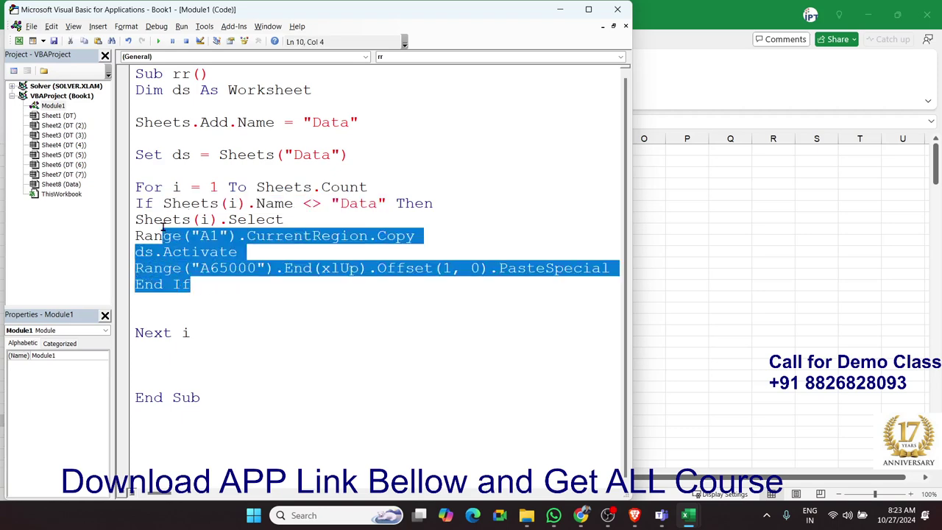
click(321, 203)
click(218, 268)
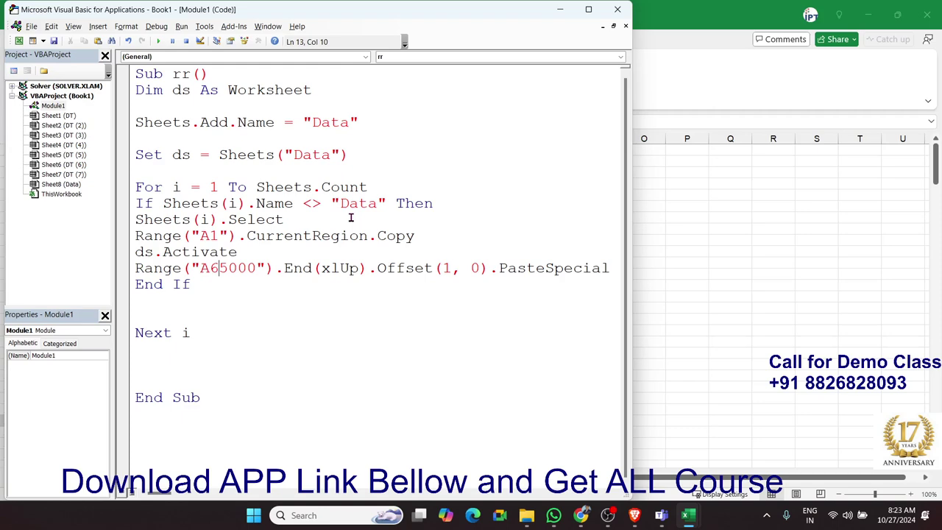
Step: Switch to the workbook's Data sheet and select columns A to H
click(410, 332)
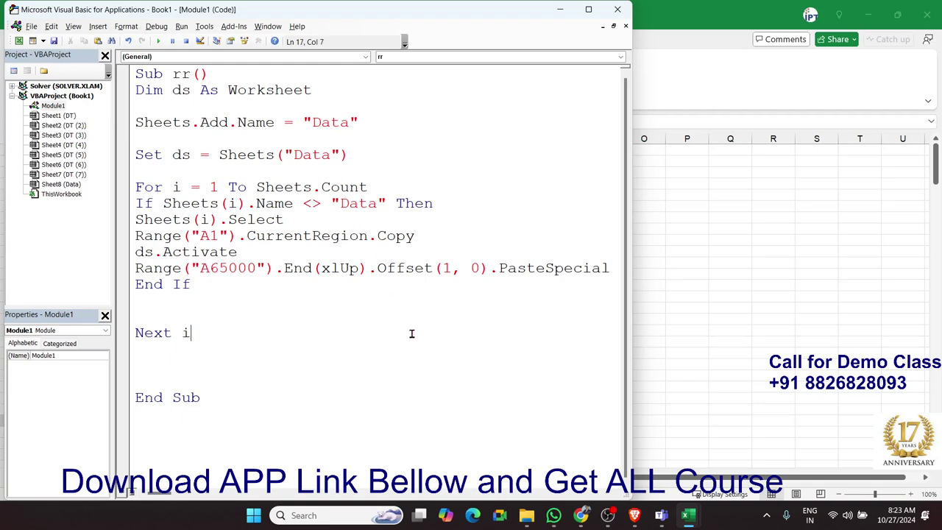
click(378, 304)
click(729, 289)
click(213, 240)
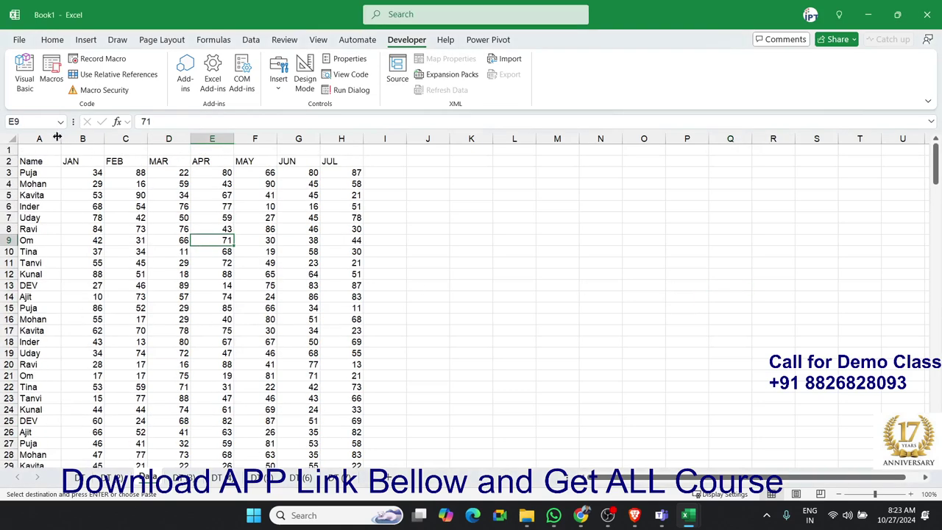
drag(57, 138, 336, 130)
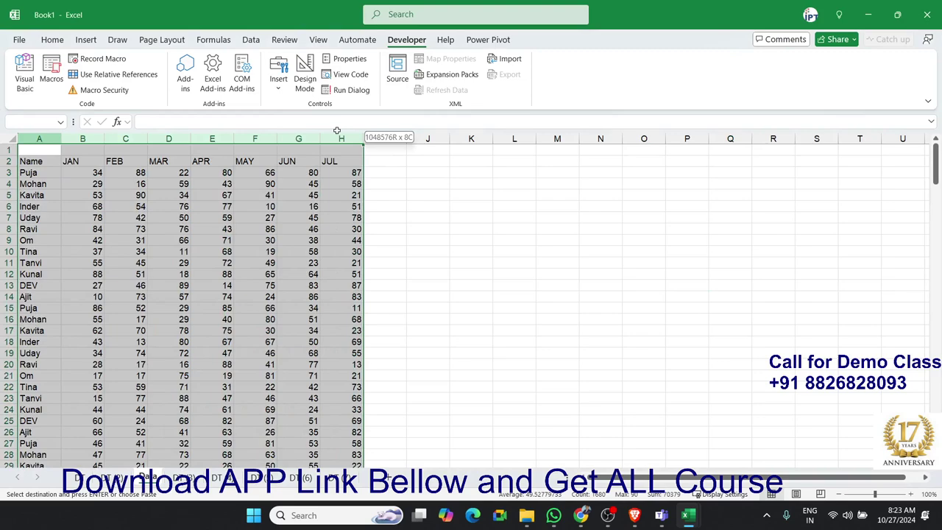
click(215, 296)
Step: Scroll the Data sheet down to row 211 and back up to review the stacked tables
scroll(212, 296, down, 5)
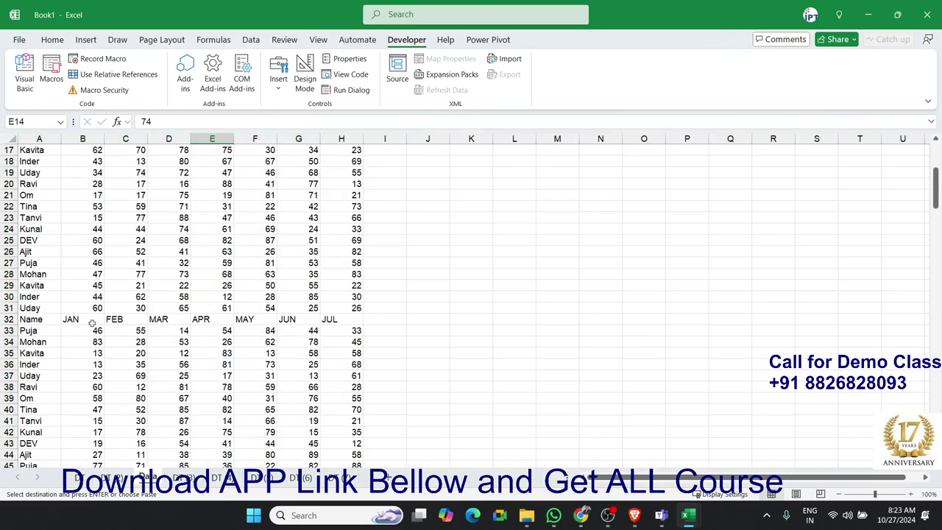
drag(33, 319, 346, 318)
scroll(314, 334, down, 3)
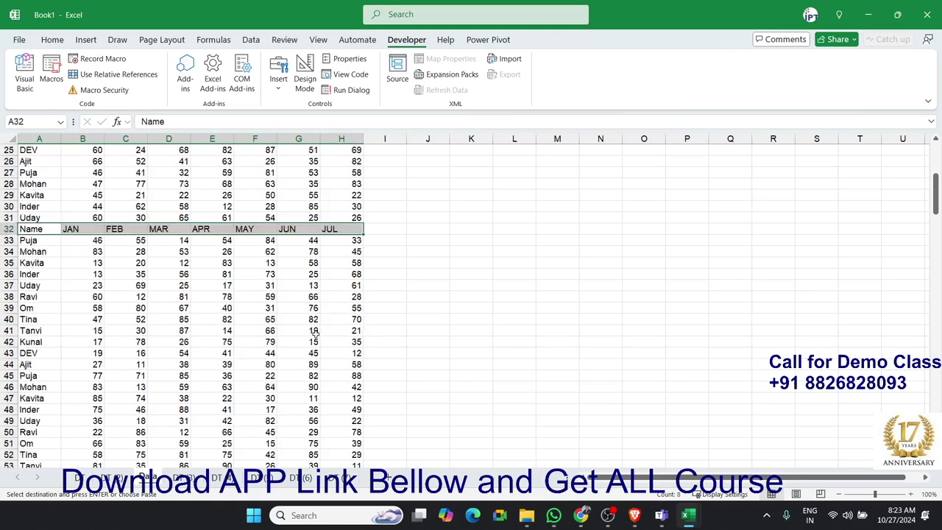
scroll(315, 333, down, 8)
scroll(309, 338, down, 1)
scroll(306, 338, down, 6)
scroll(303, 341, down, 2)
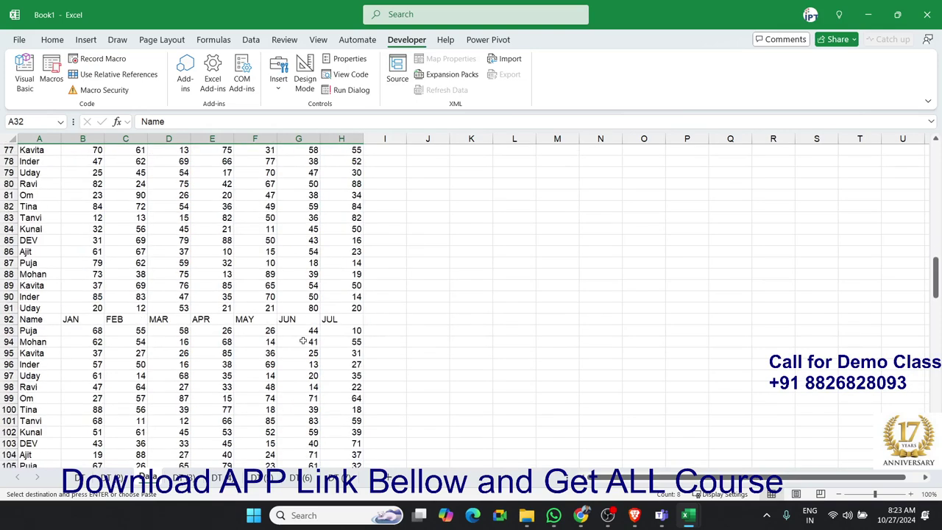
scroll(302, 341, down, 4)
scroll(302, 341, down, 8)
scroll(302, 340, down, 4)
scroll(303, 341, down, 7)
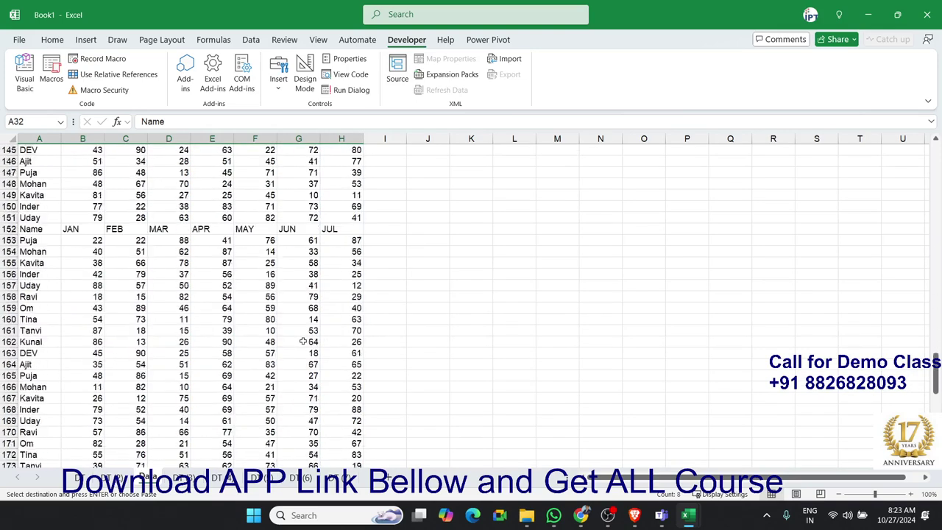
scroll(302, 341, down, 4)
scroll(303, 341, down, 2)
scroll(302, 341, down, 7)
scroll(303, 341, down, 3)
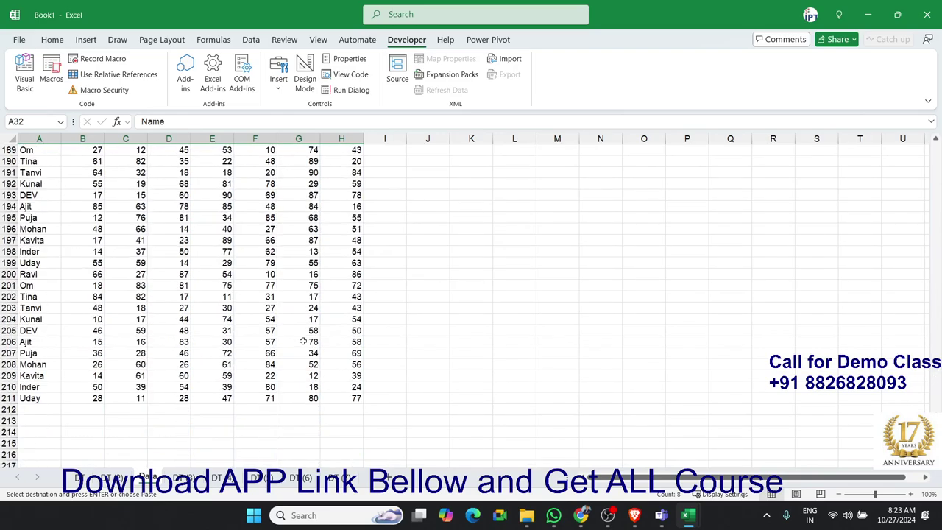
scroll(303, 341, up, 3)
scroll(302, 341, up, 3)
scroll(304, 340, up, 13)
scroll(306, 338, up, 7)
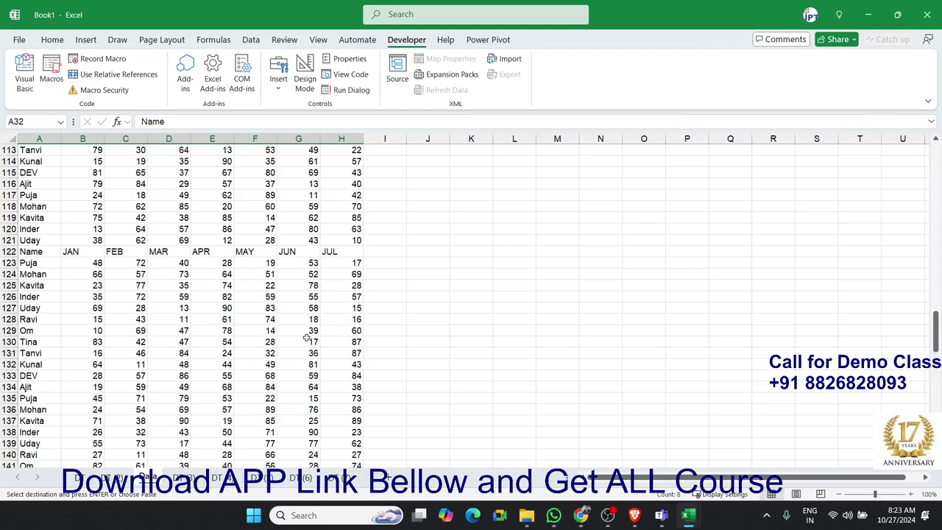
scroll(306, 337, up, 14)
scroll(306, 337, up, 4)
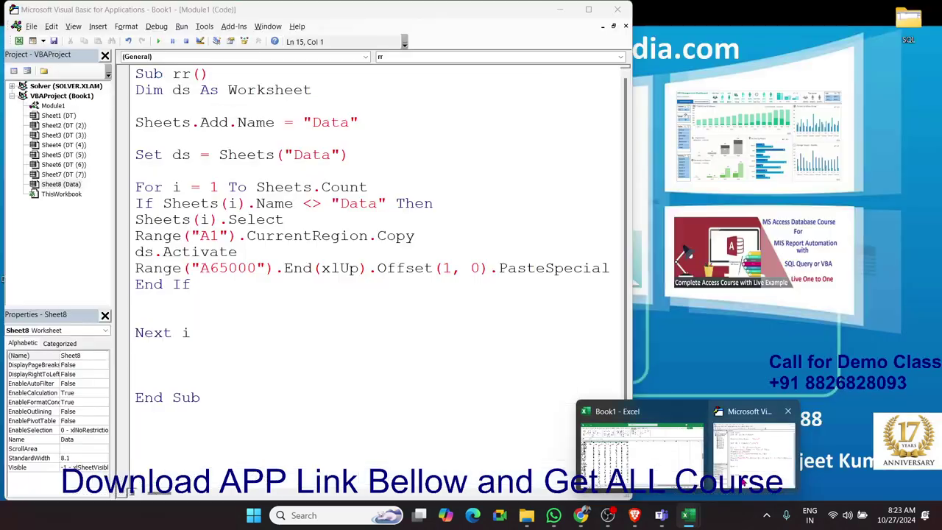
Step: Highlight the Range("A1").CurrentRegion.Copy line in macro rr, then return to the Excel workbook
click(755, 445)
click(405, 349)
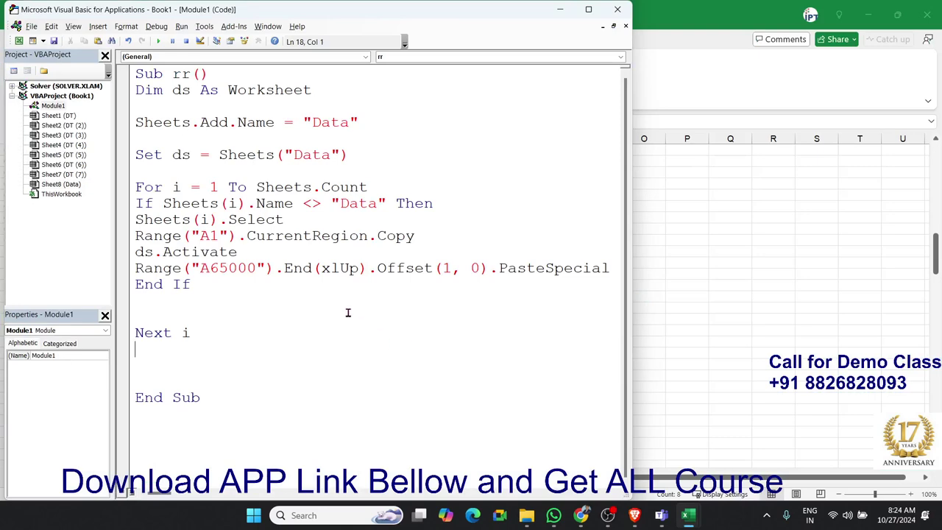
click(427, 242)
drag(415, 237, 139, 242)
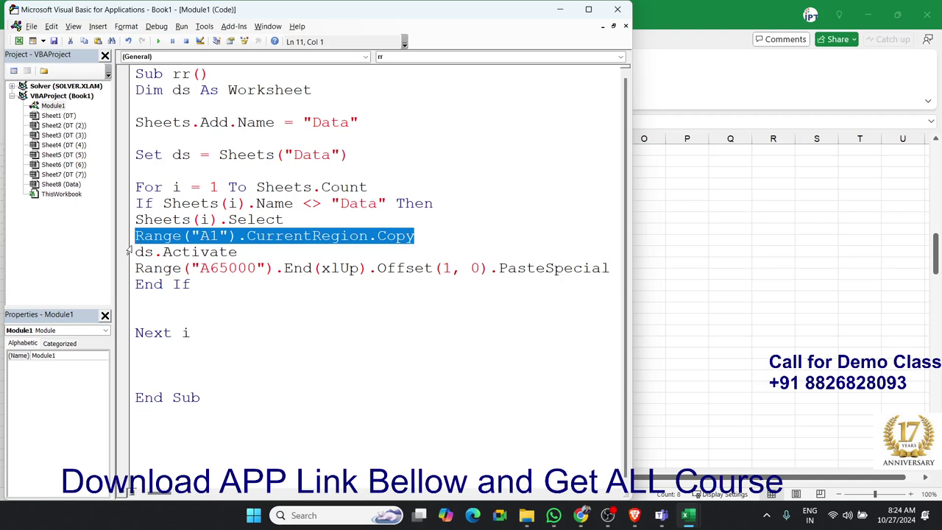
click(164, 269)
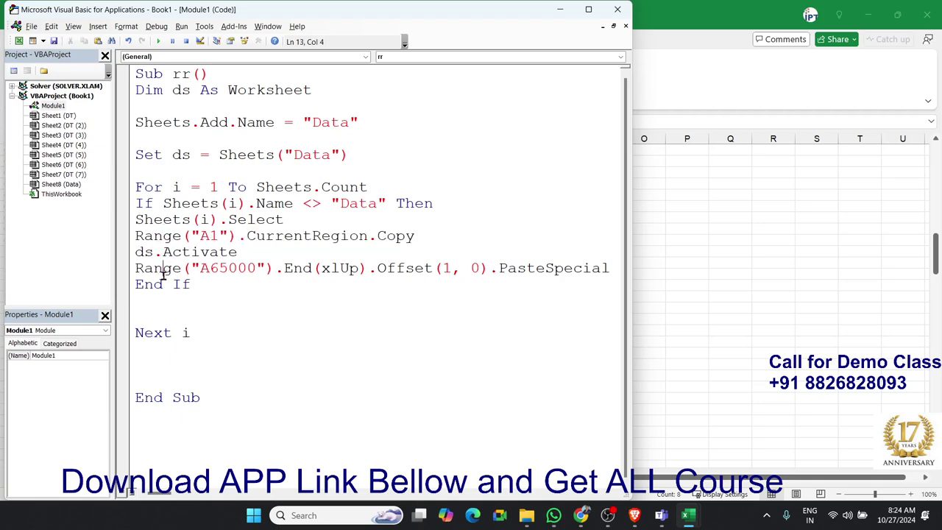
key(F5)
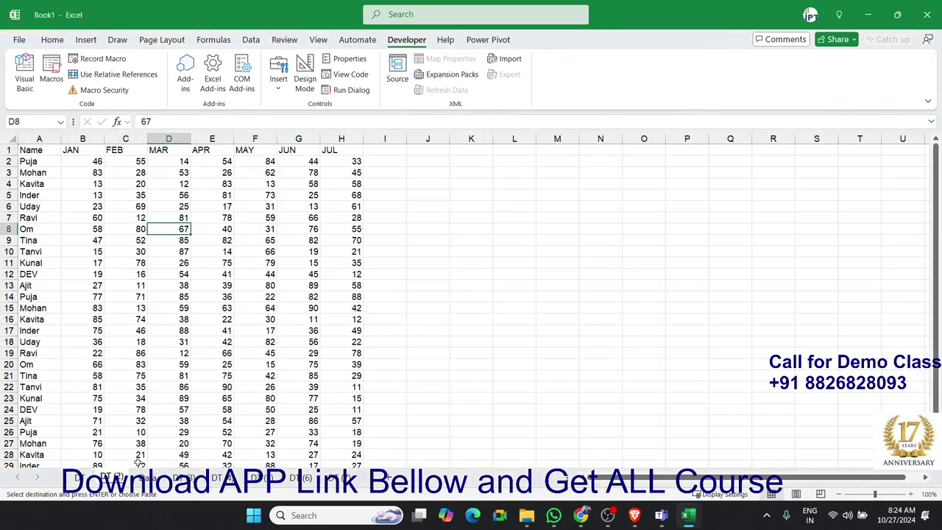
Step: Copy the whole table and paste it at cell A11 of sheet DT (3)
key(ctrl+a)
click(181, 476)
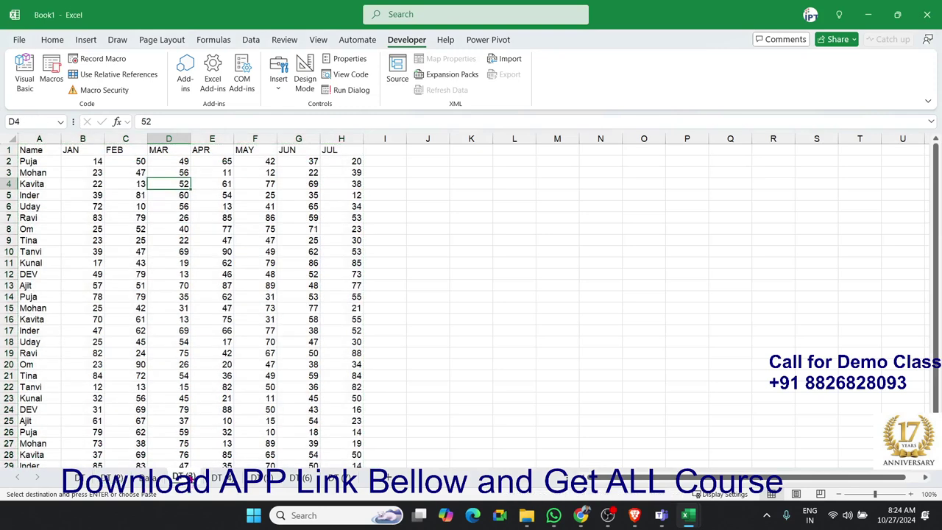
click(63, 261)
click(50, 266)
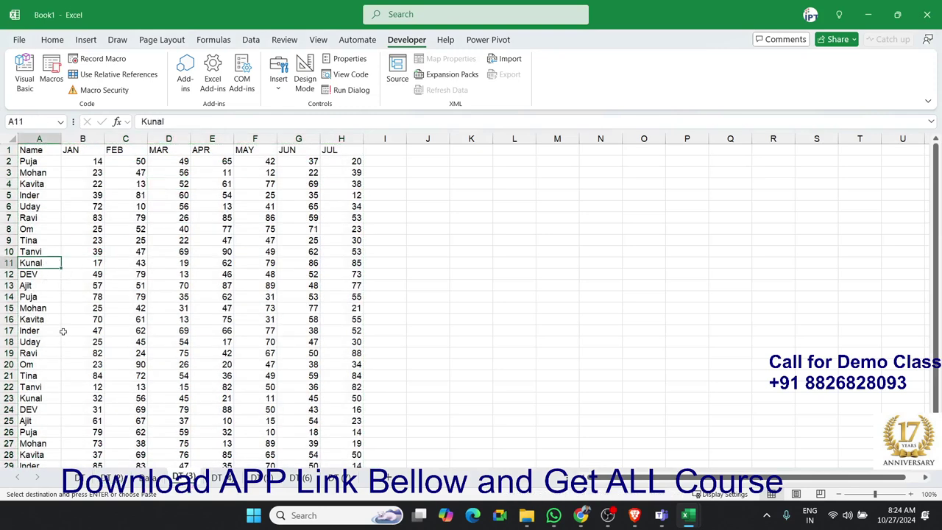
key(ctrl+v)
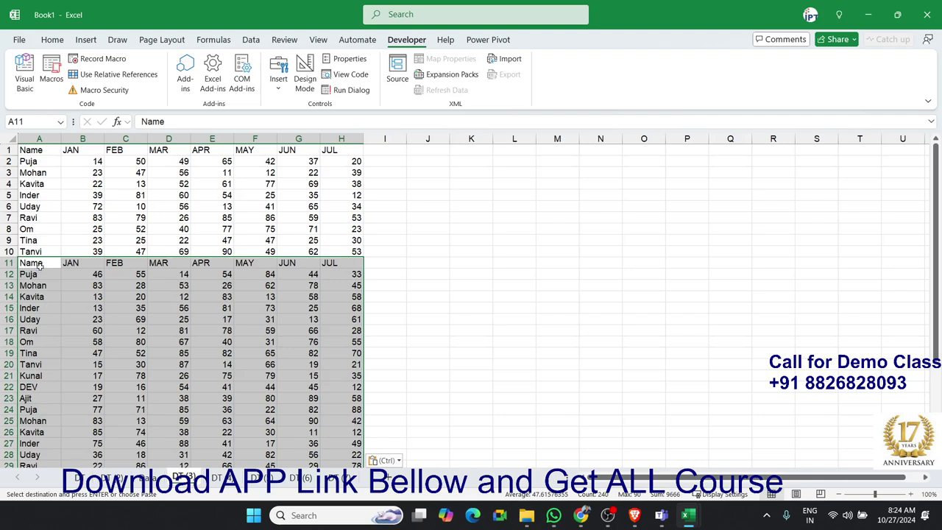
key(ctrl)
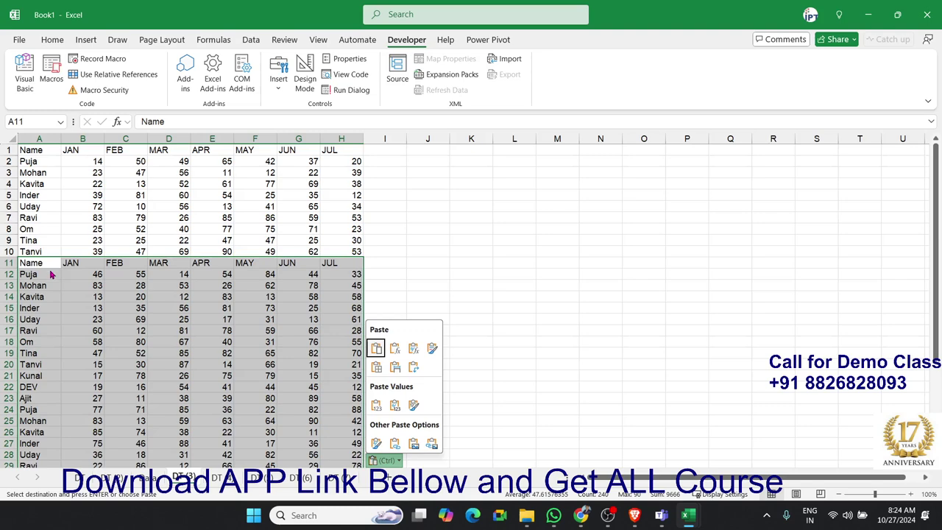
click(4, 263)
Step: Delete the duplicate Name header in row 11 and return to the macro code
click(5, 262)
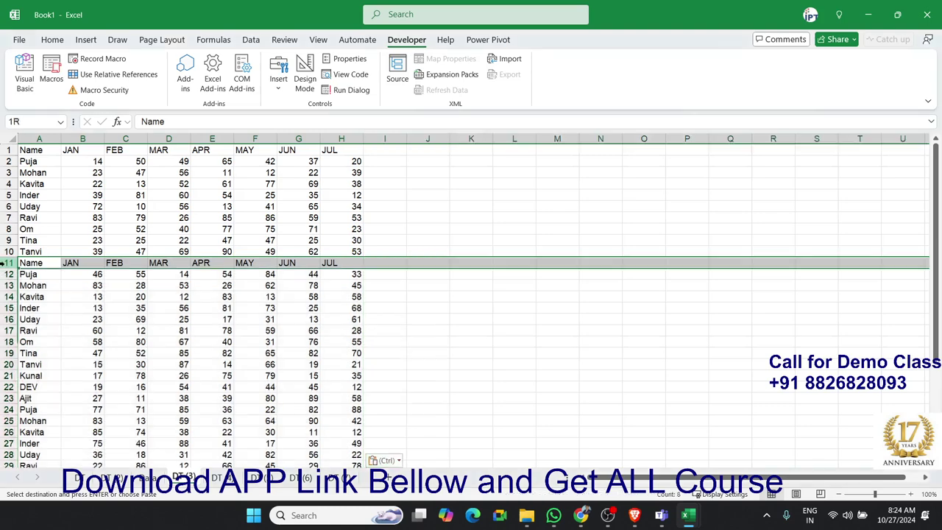
key(ctrl+minus)
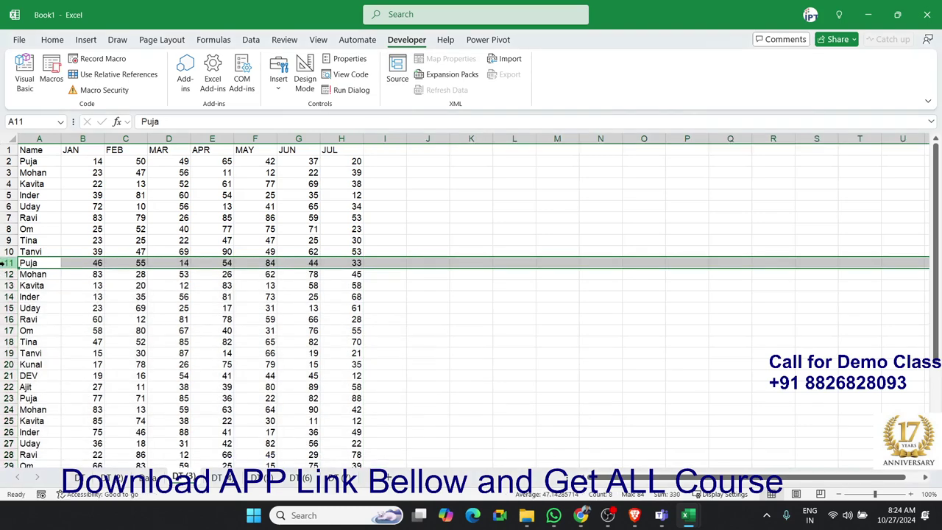
click(73, 308)
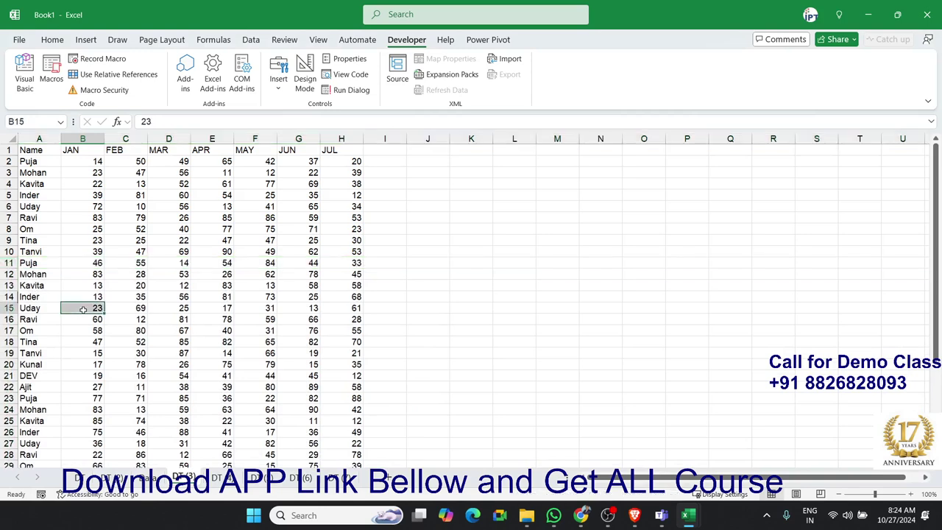
key(alt+F11)
Step: Insert ActiveCell.EntireRow.Delete on a new line above End If, using IntelliSense completions
click(135, 284)
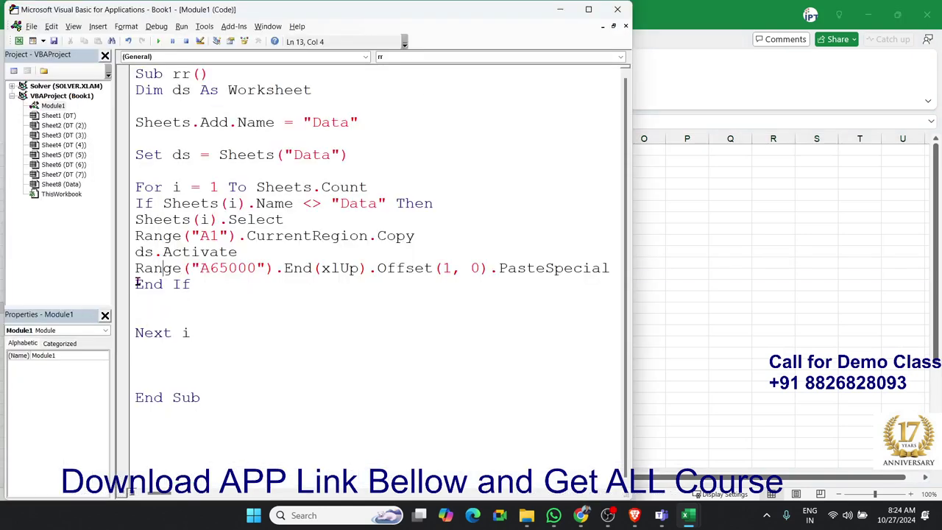
key(Return)
key(Up)
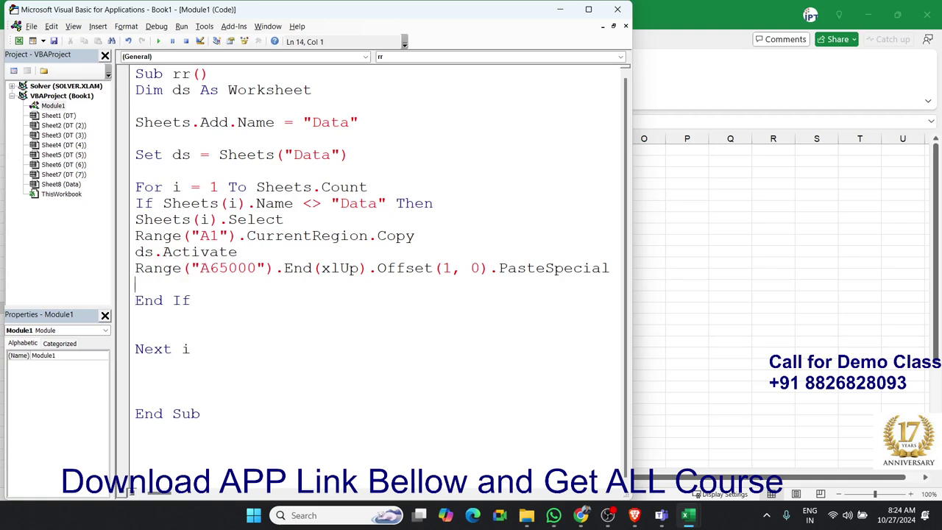
text(act)
text(ivecell)
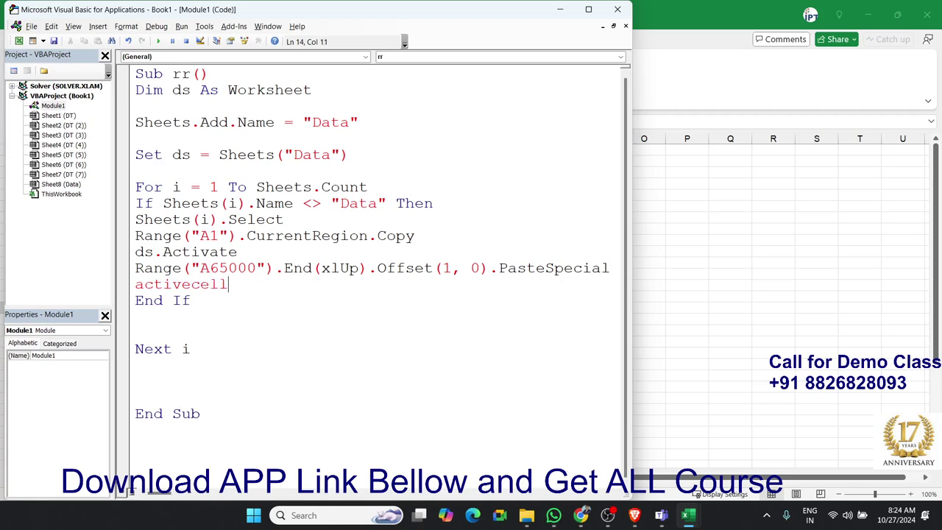
text(.)
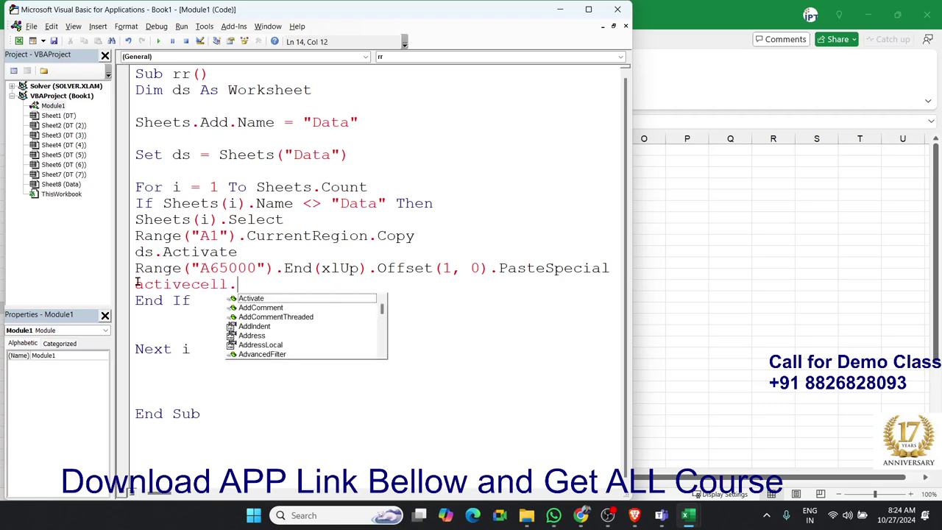
text(e)
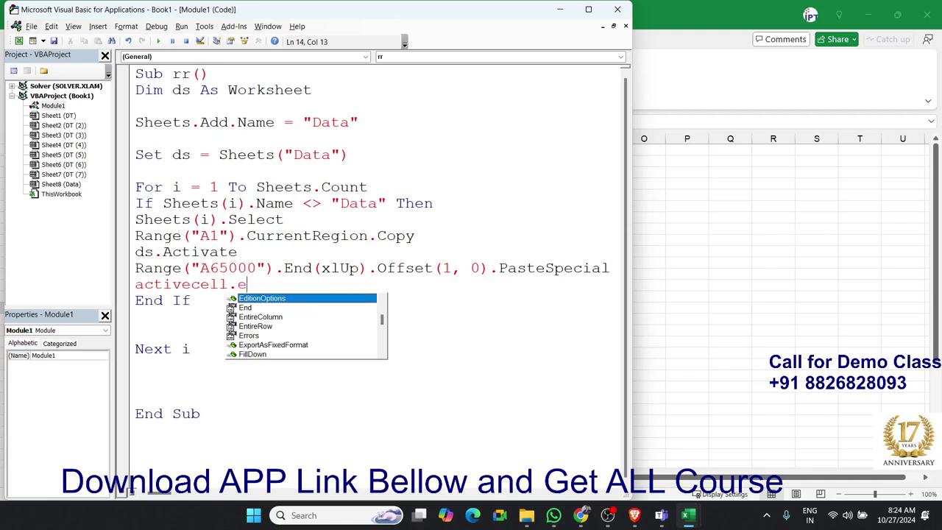
text(n)
key(Down)
key(Down)
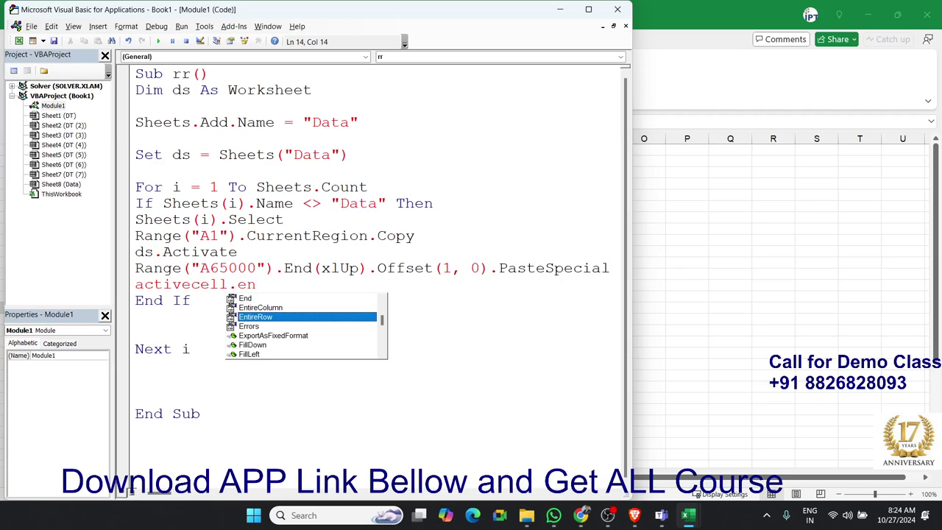
key(Up)
key(Down)
key(Up)
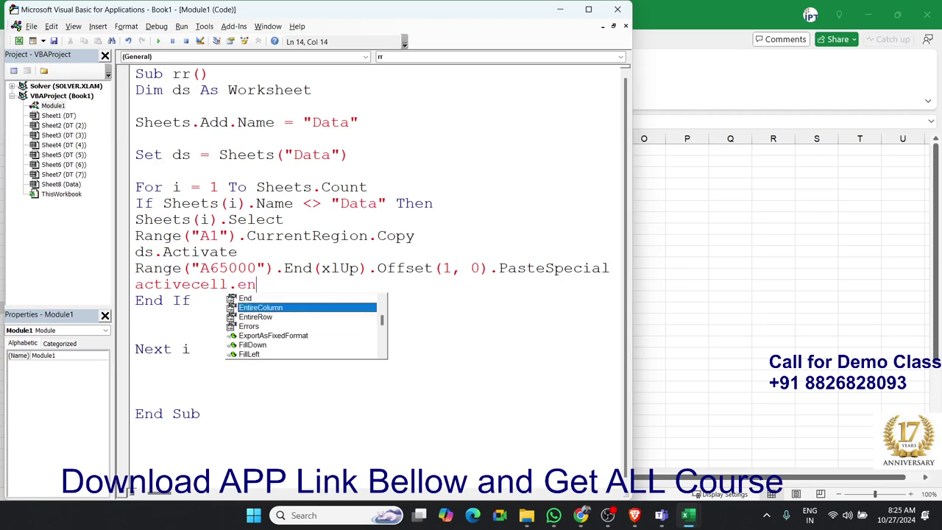
key(Down)
key(Up)
key(Down)
key(Tab)
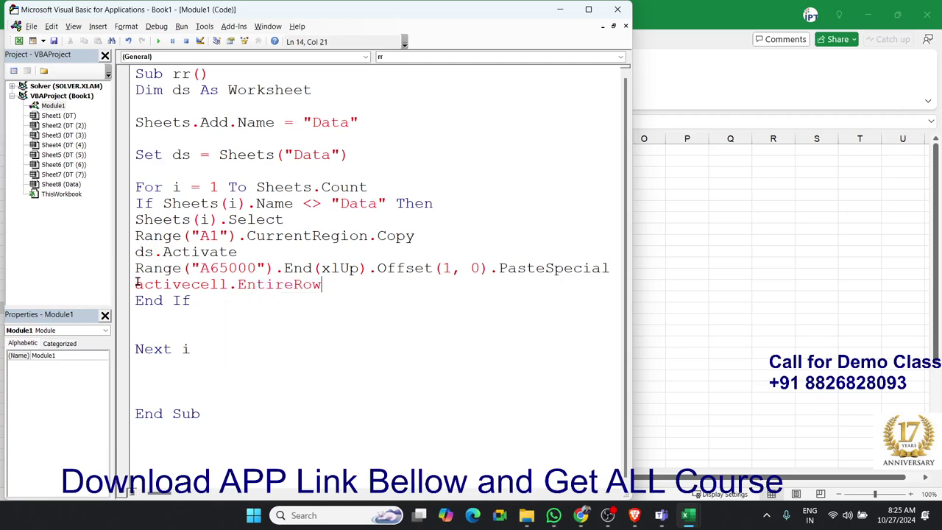
text(.de)
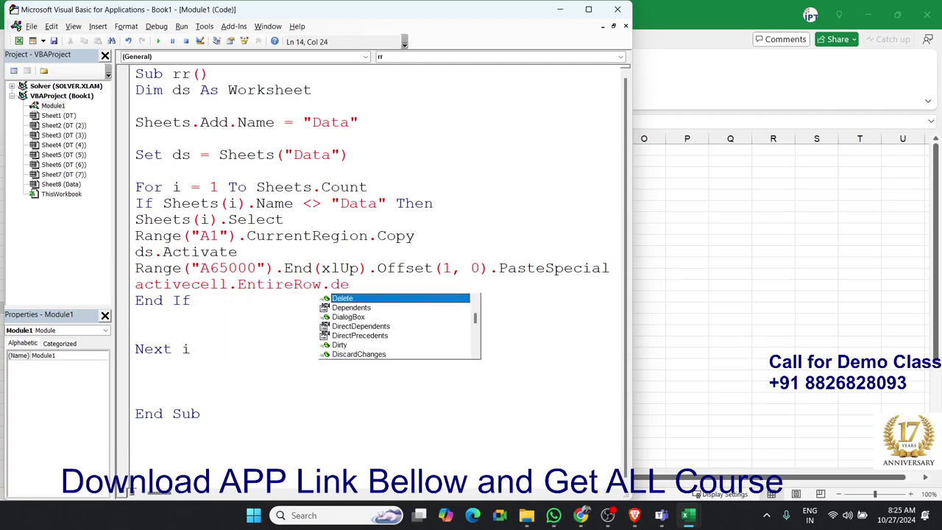
key(Tab)
key(Down)
Step: Delete Book1's leftover Data sheet and switch back to the rr macro code
key(alt+F11)
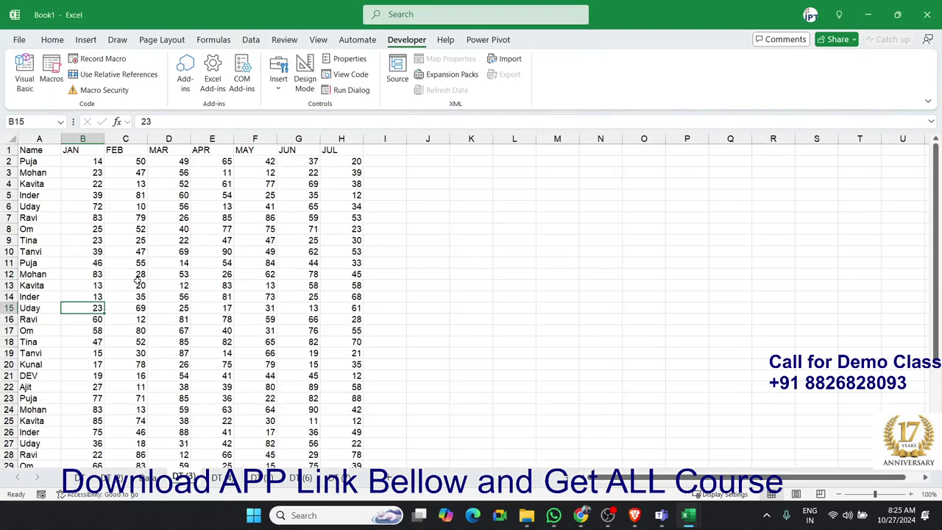
click(151, 478)
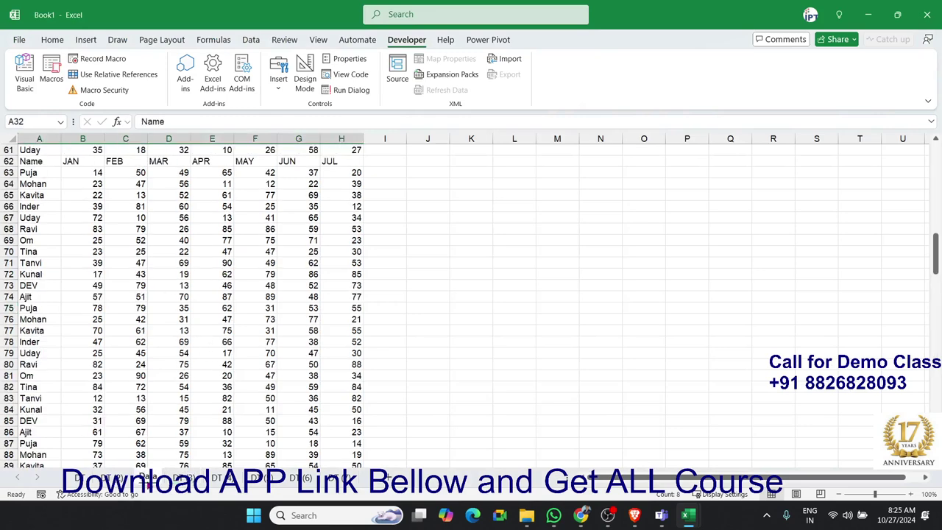
right_click(147, 478)
click(203, 308)
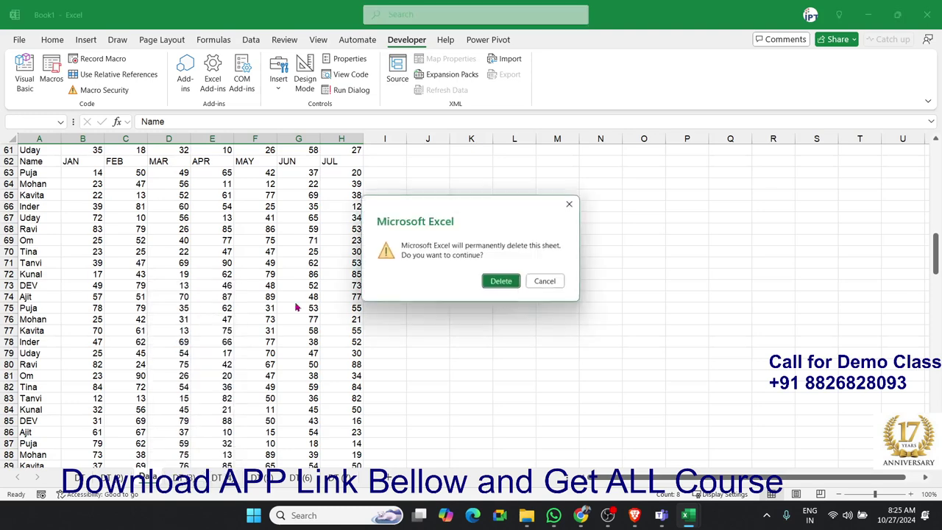
key(Return)
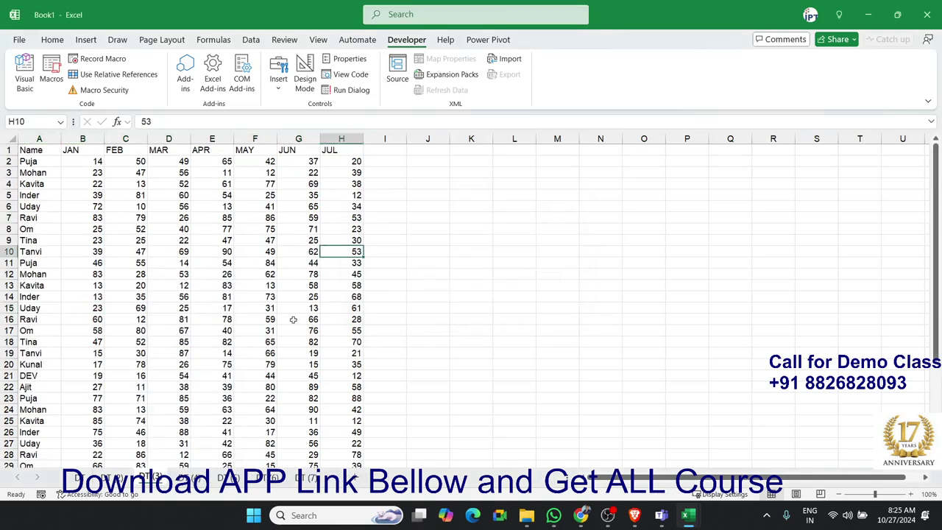
key(alt+F11)
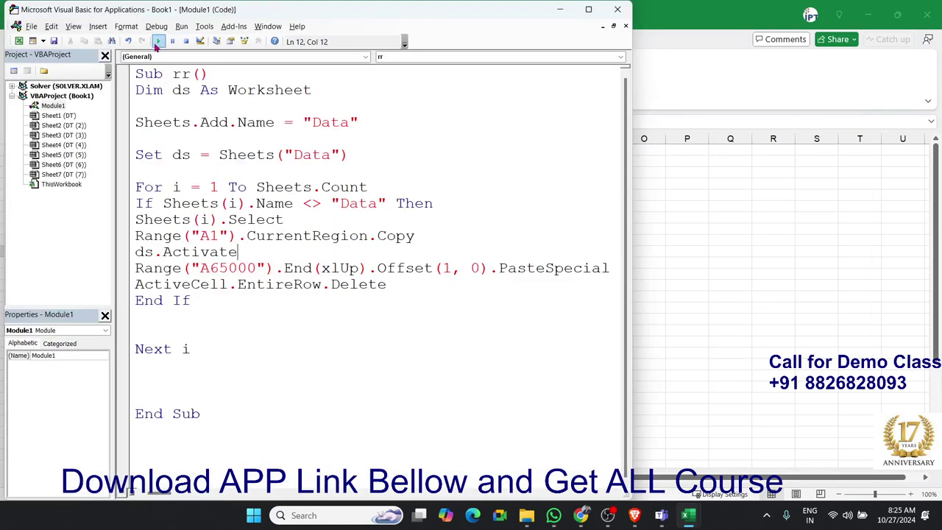
Step: Run macro rr and view the resulting Data sheet from the top
click(158, 42)
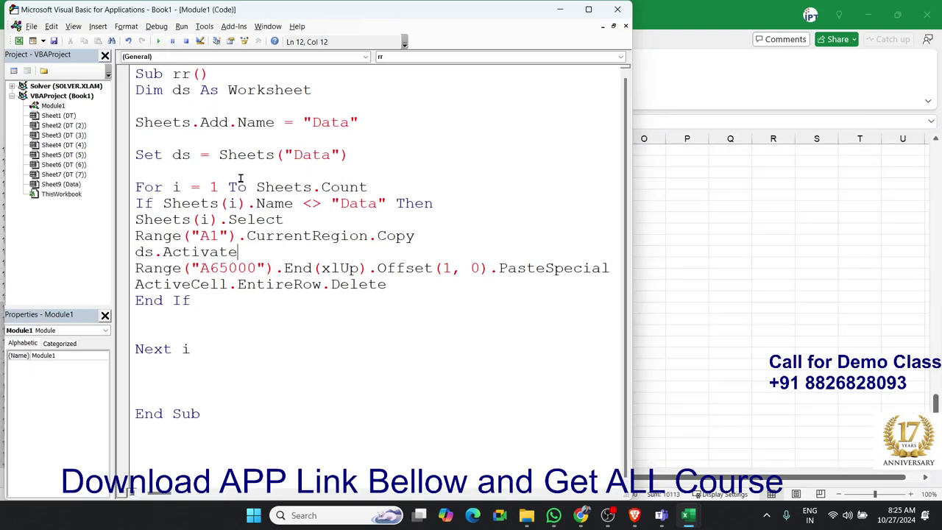
key(alt+F11)
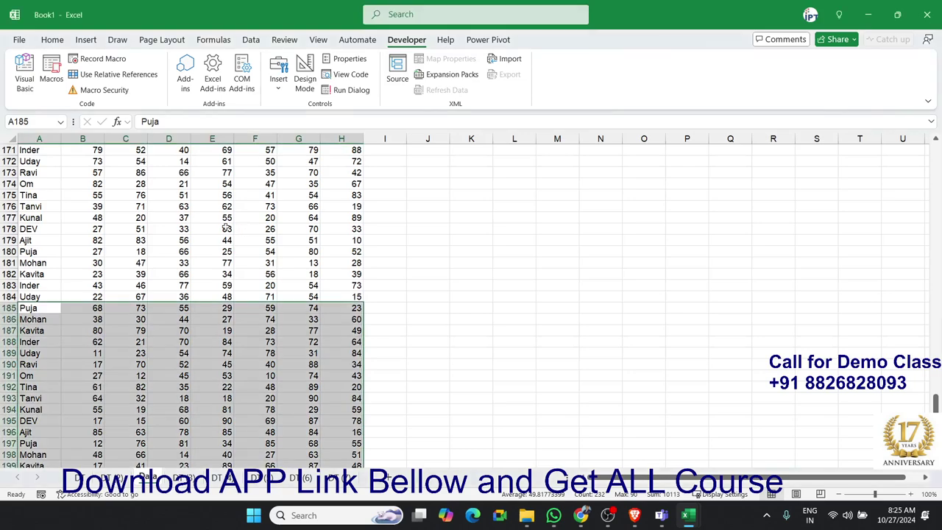
scroll(166, 290, up, 3)
scroll(166, 290, up, 9)
scroll(166, 290, up, 13)
scroll(166, 290, up, 7)
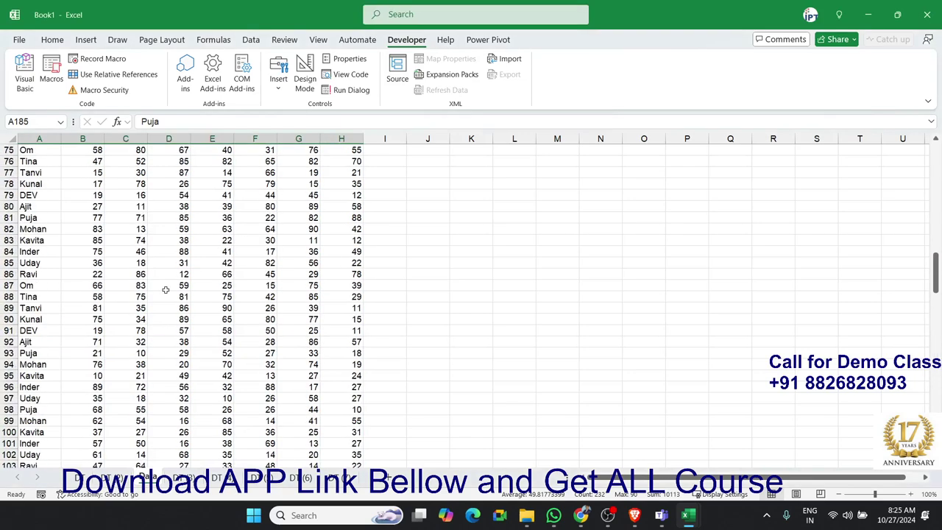
scroll(166, 290, up, 18)
scroll(166, 290, up, 3)
scroll(165, 290, up, 4)
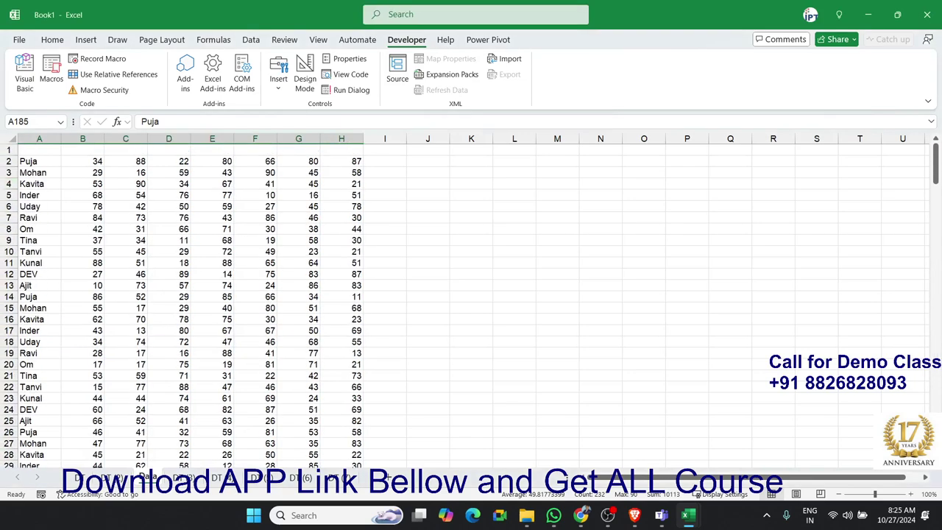
Step: Select the entire worksheet, clear all its data, and return to the VBA editor
drag(29, 151, 338, 150)
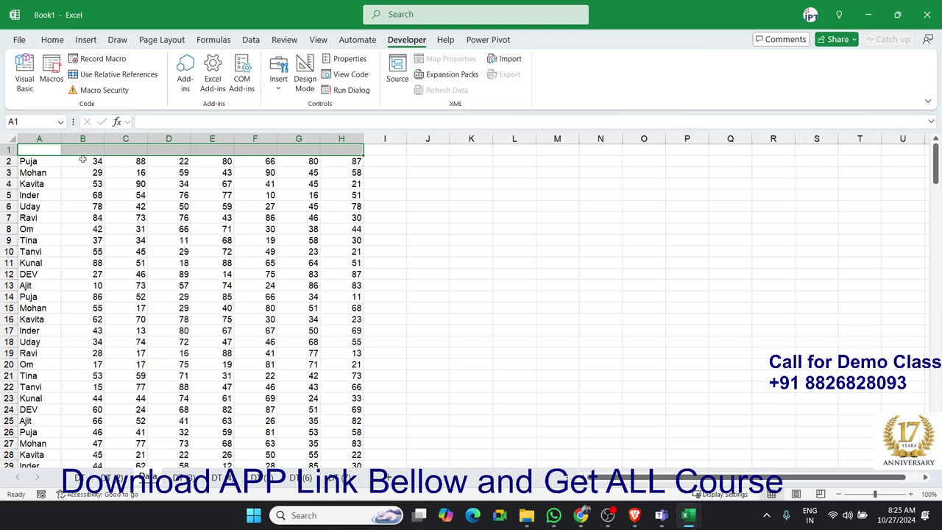
click(13, 138)
key(Delete)
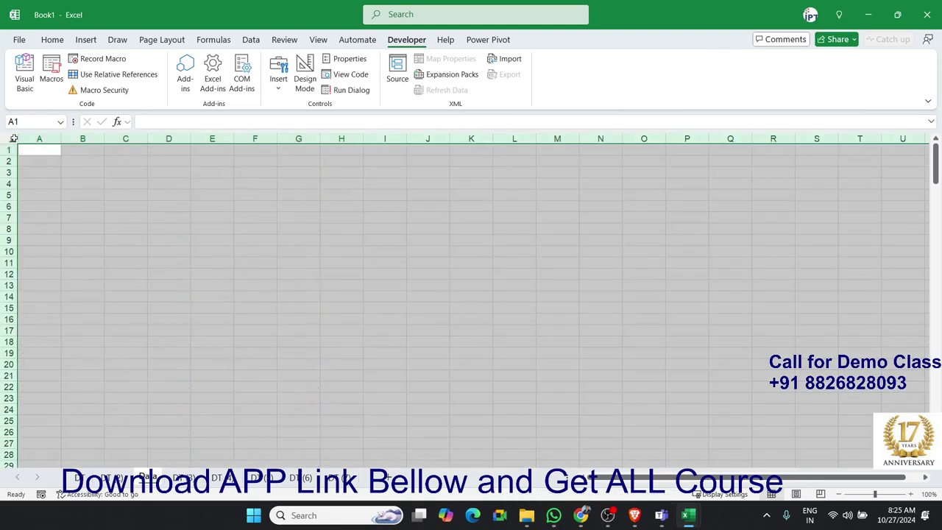
key(alt+F11)
Step: Insert Sheets(1).Select and Range("1:1").Copy lines after the Data assignment
click(151, 176)
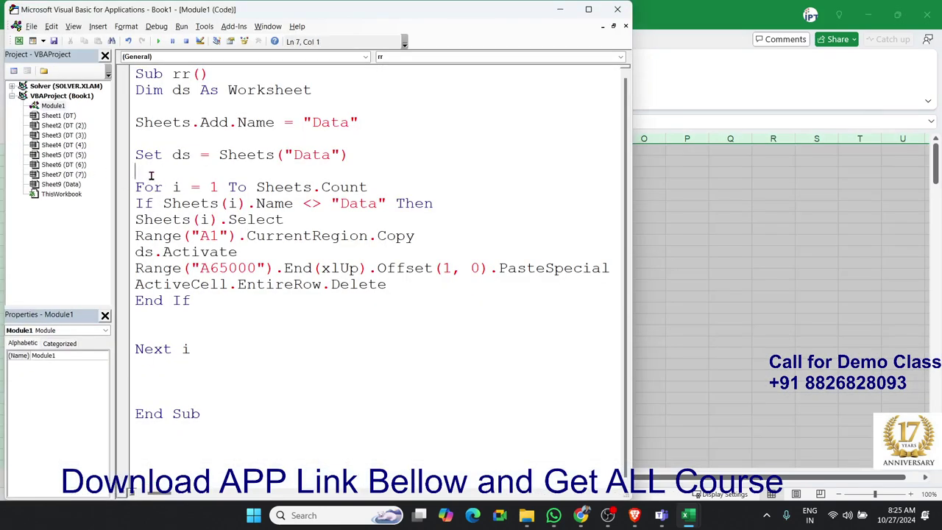
key(Return)
click(135, 187)
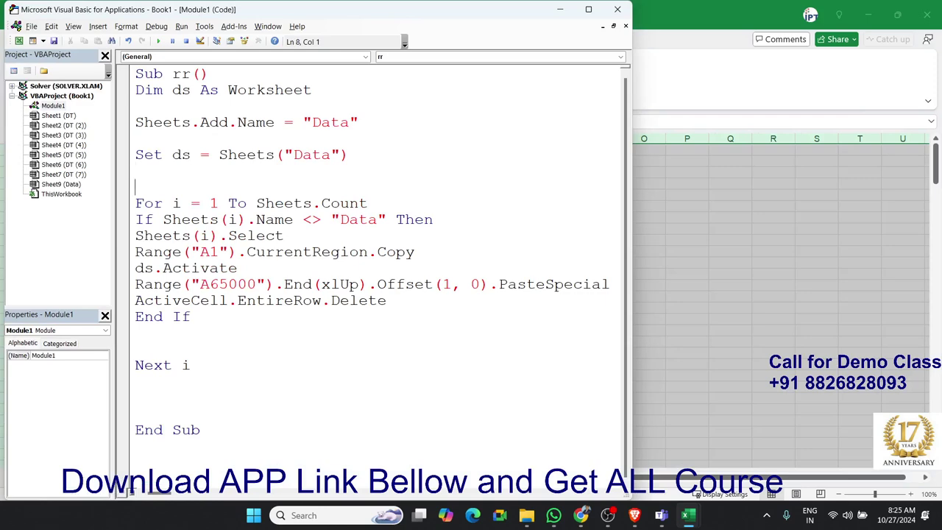
text(sheets)
text((1)
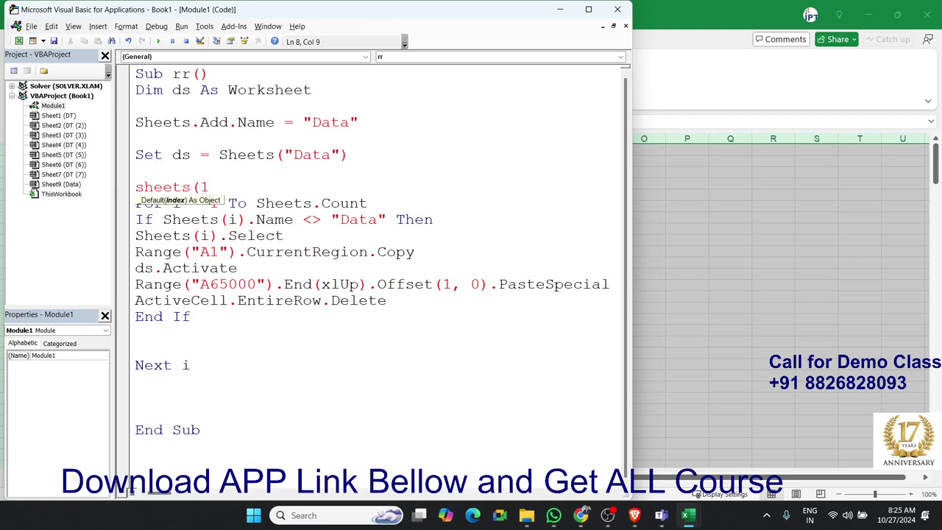
text().)
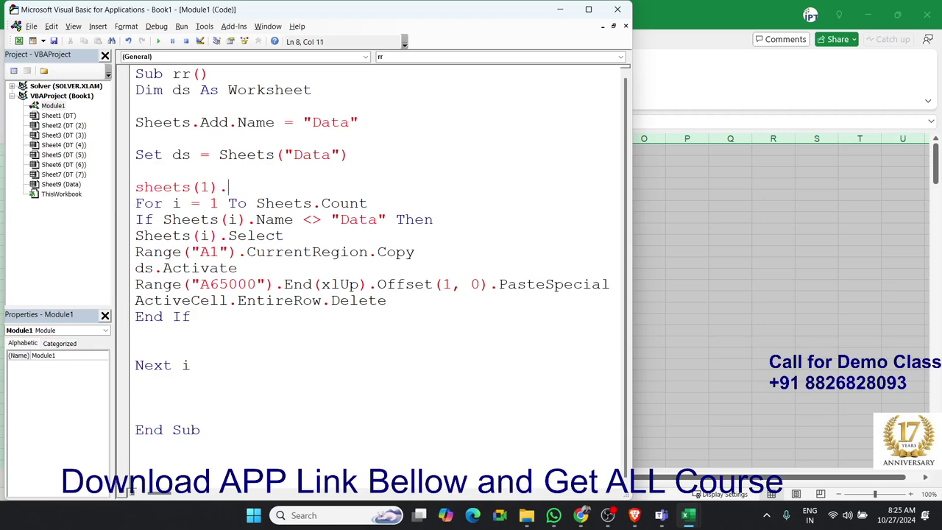
text(se)
text(lect)
key(Return)
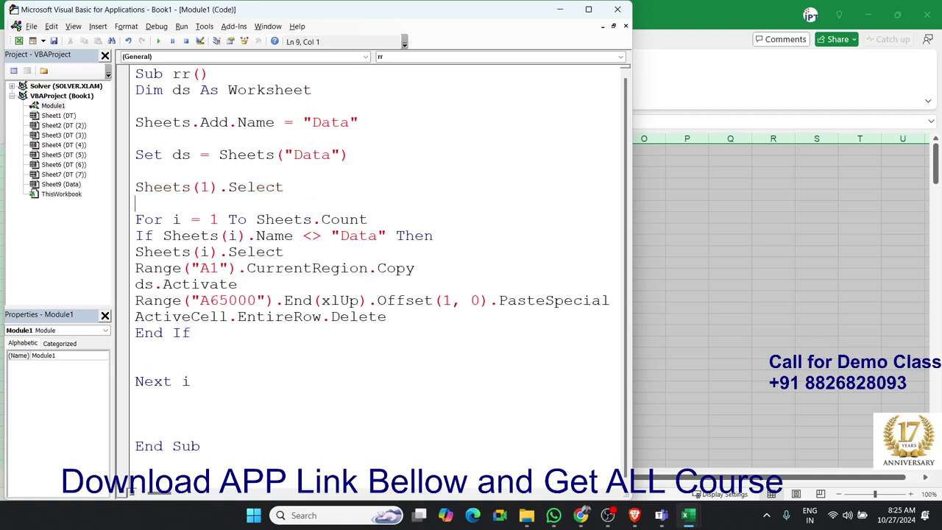
text(range)
text((")
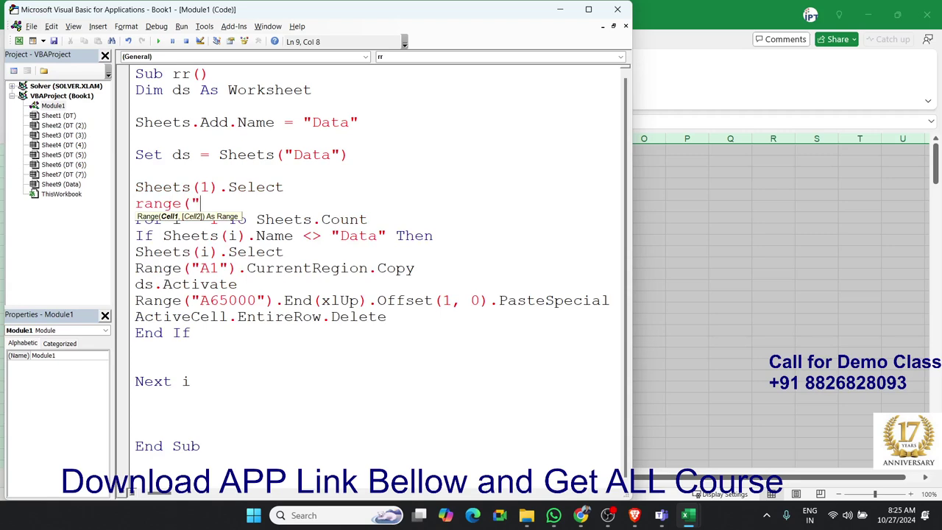
text(1)
text(:1)
text("))
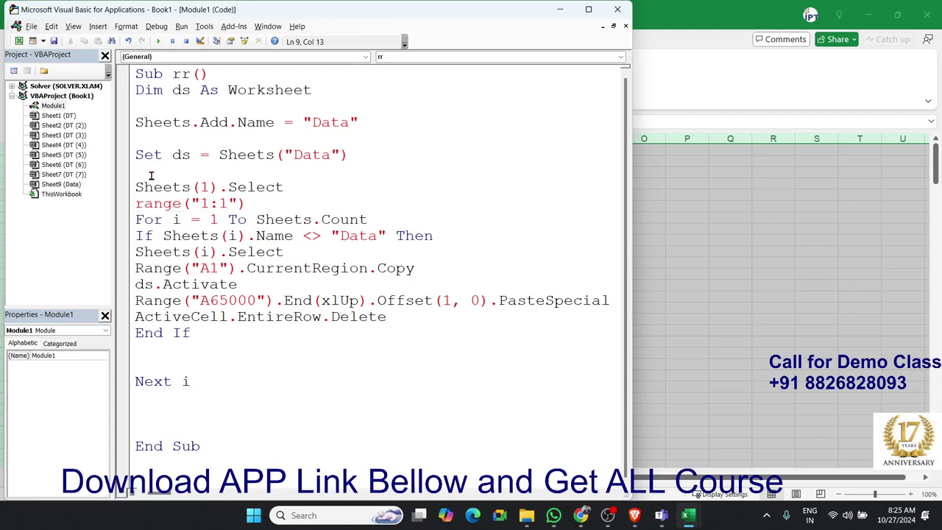
text(.copy)
key(Tab)
key(Return)
Step: Add ds.Range("a1").PasteSpecial so the header row pastes into Data's A1
text(ra)
key(BackSpace)
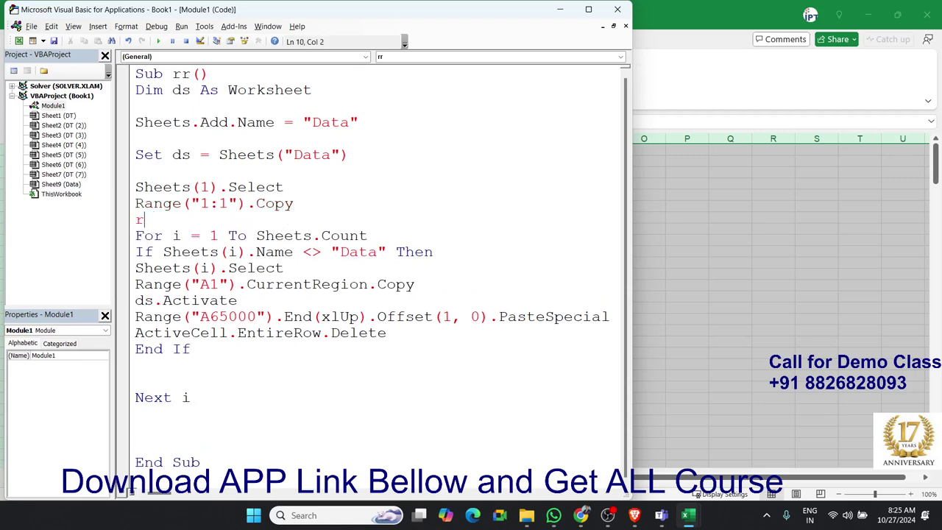
key(BackSpace)
text(sheet)
text(s()
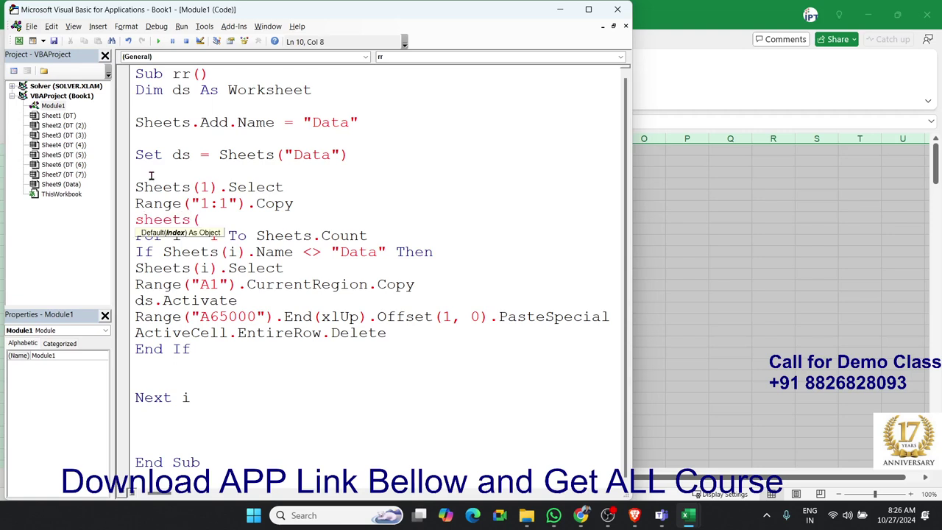
text(")
key(BackSpace)
key(BackSpace)
key(BackSpace)
key(BackSpace)
key(BackSpace)
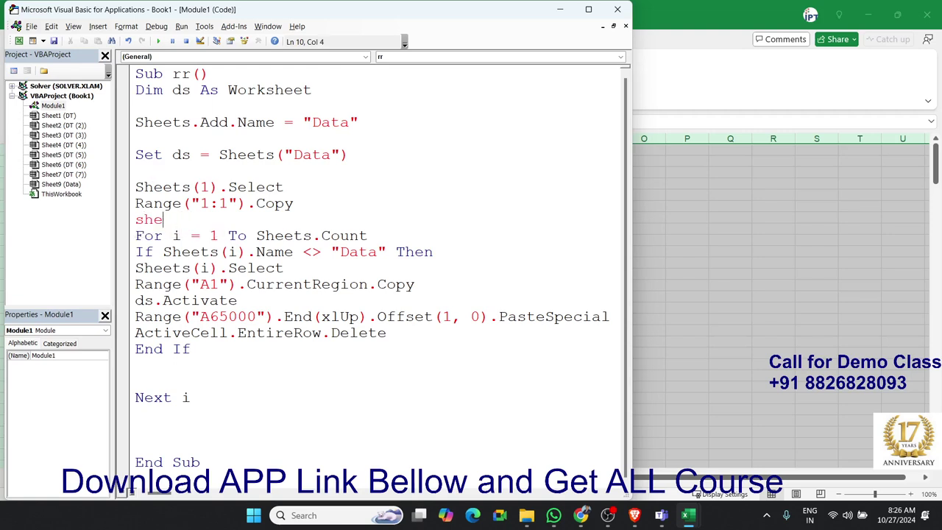
key(BackSpace)
key(BackSpace)
key(BackSpace)
text(ds)
text(.ra)
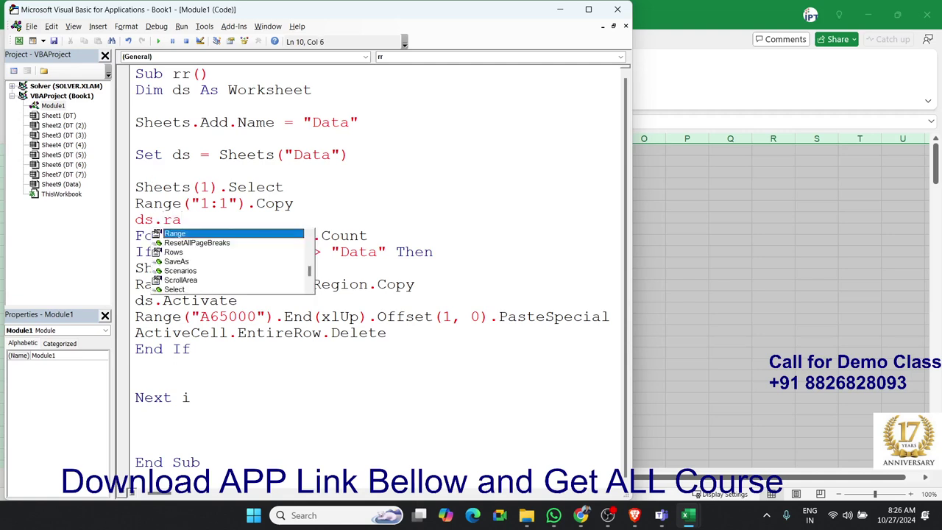
key(Tab)
text(()
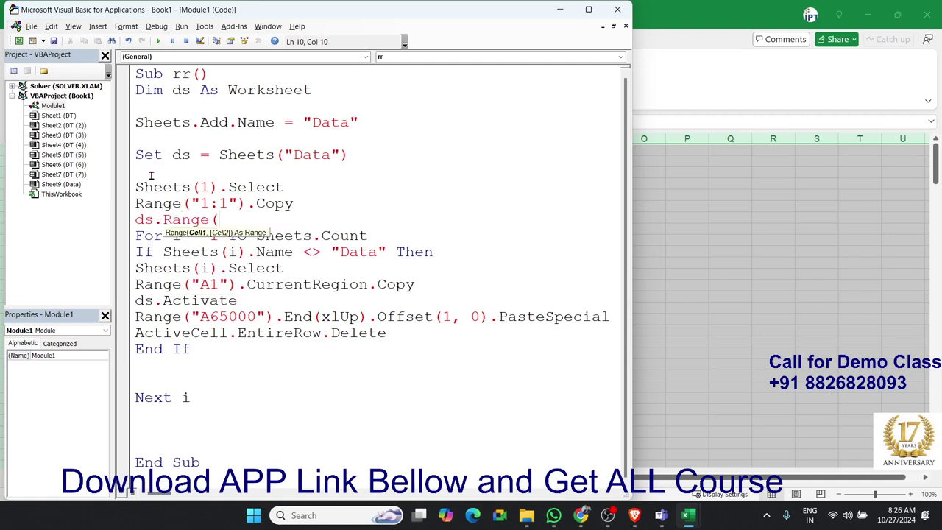
text(")
text(a1")
text().p)
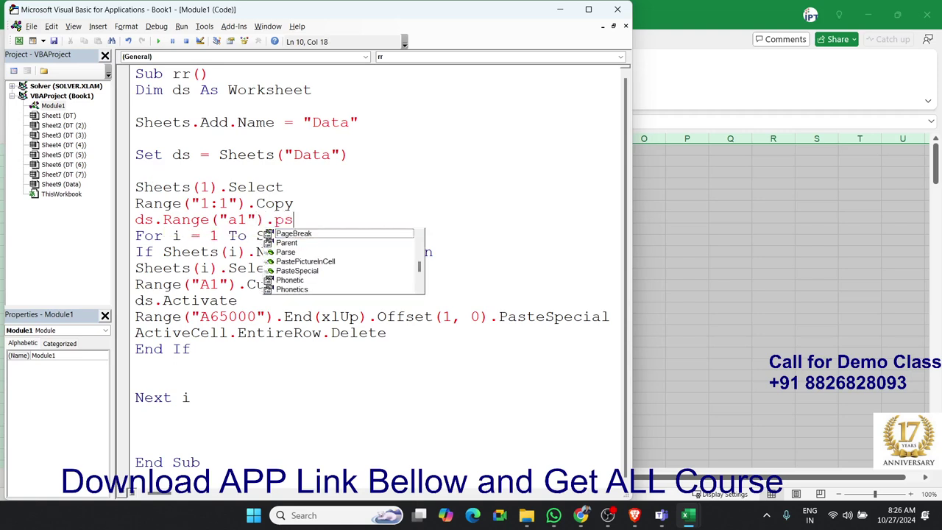
text(s)
click(305, 261)
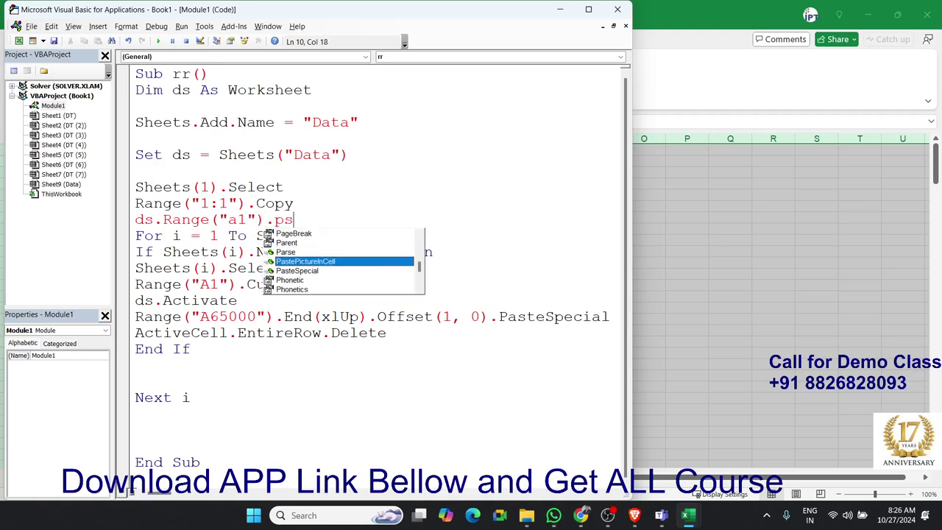
key(Up)
key(Up)
key(BackSpace)
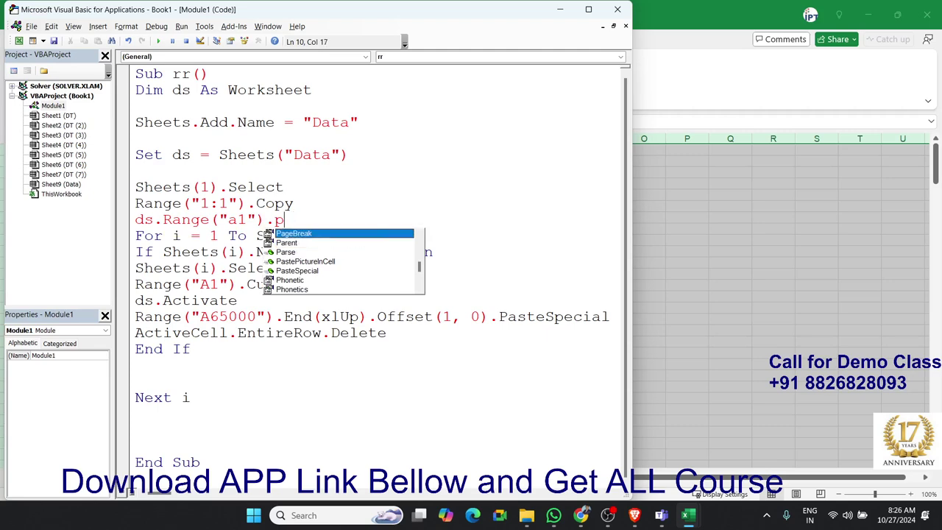
text(as)
key(Tab)
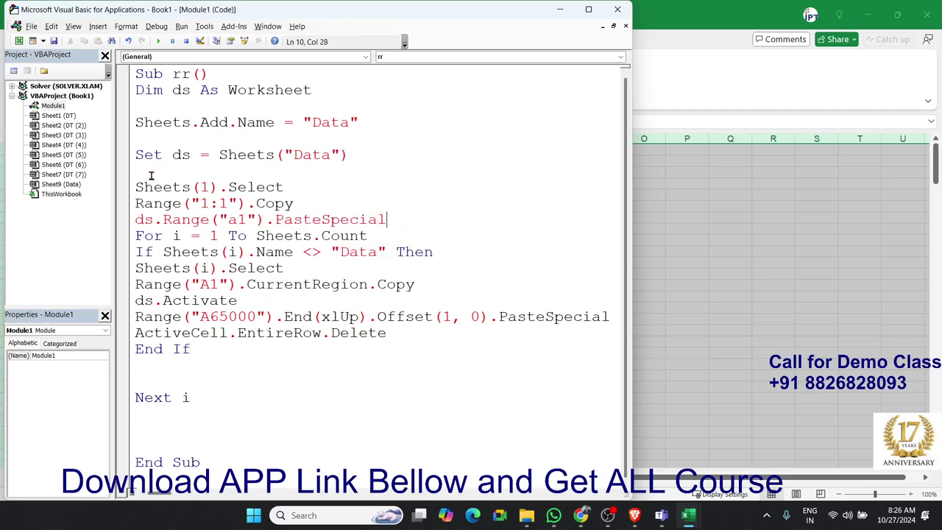
Step: Start stepping through macro rr line by line with F8
click(228, 268)
click(265, 235)
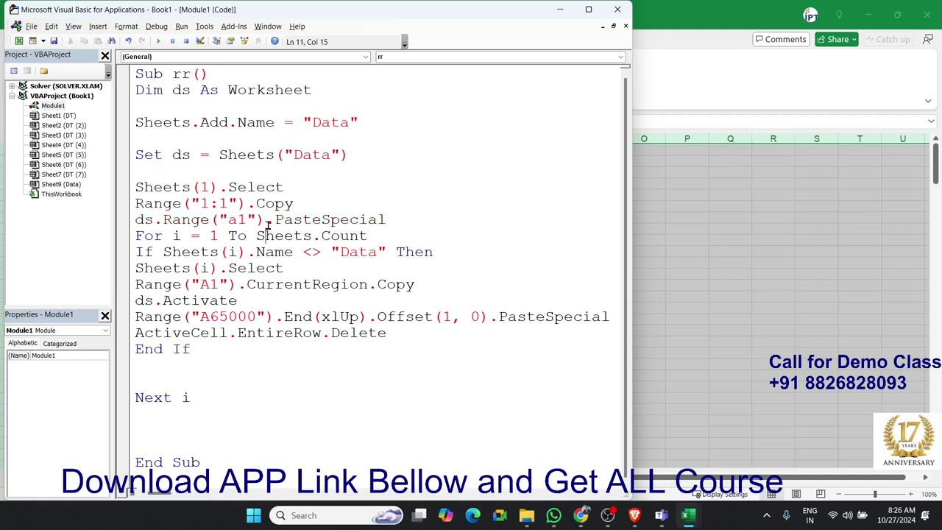
click(343, 105)
key(F8)
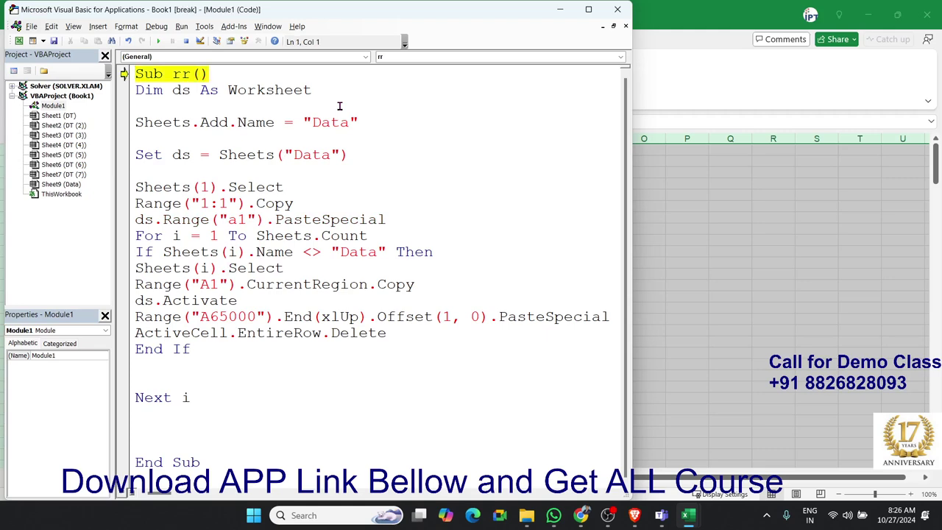
Step: End the macro at the 1004 name-taken error and delete the extra blank sheet
key(F8)
key(F8)
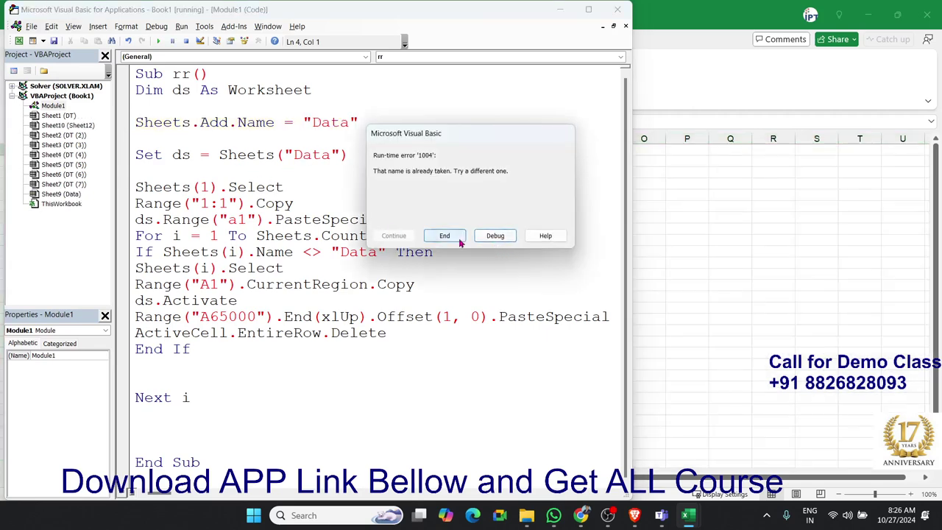
click(460, 237)
click(725, 252)
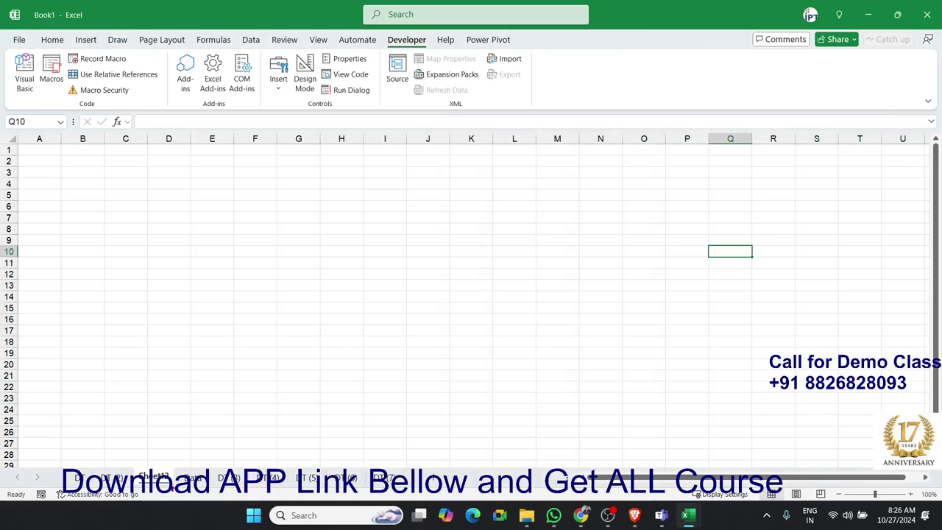
right_click(165, 478)
click(200, 308)
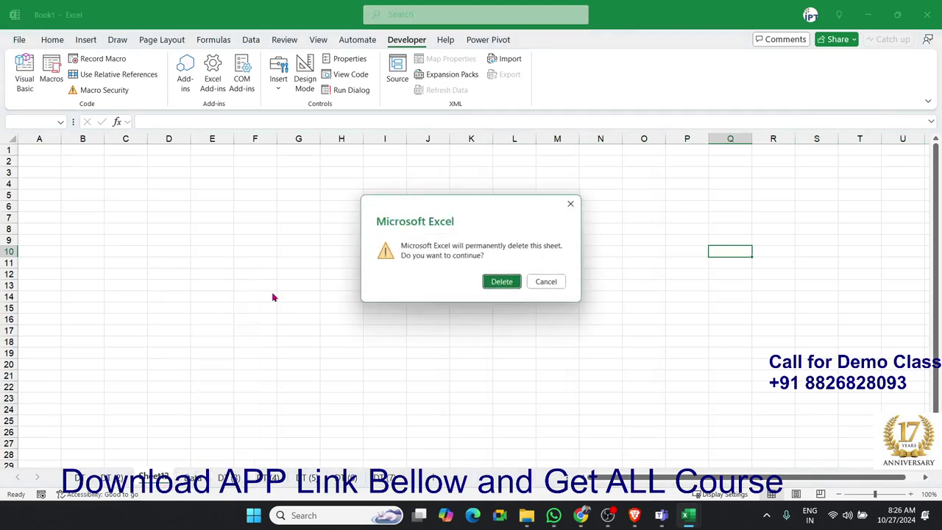
click(499, 280)
Step: Delete the old Data sheet and return to the macro code
right_click(153, 479)
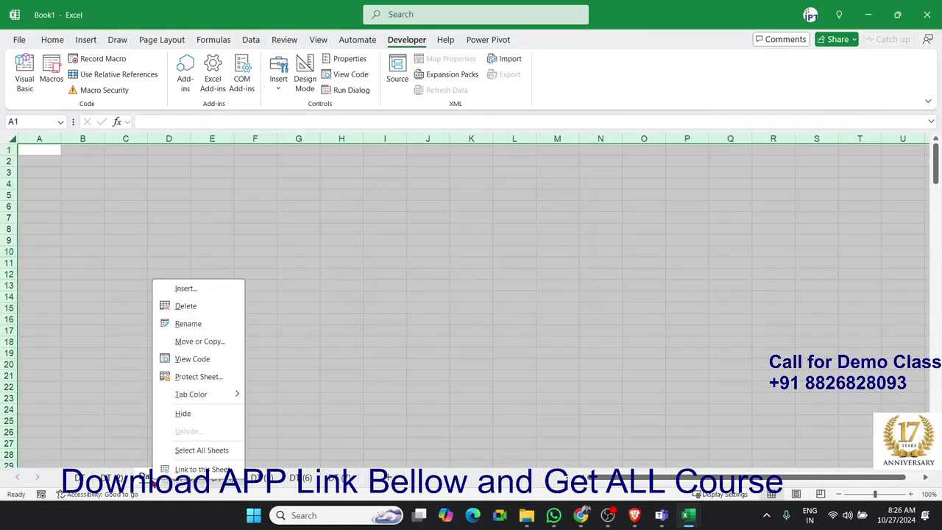
click(201, 308)
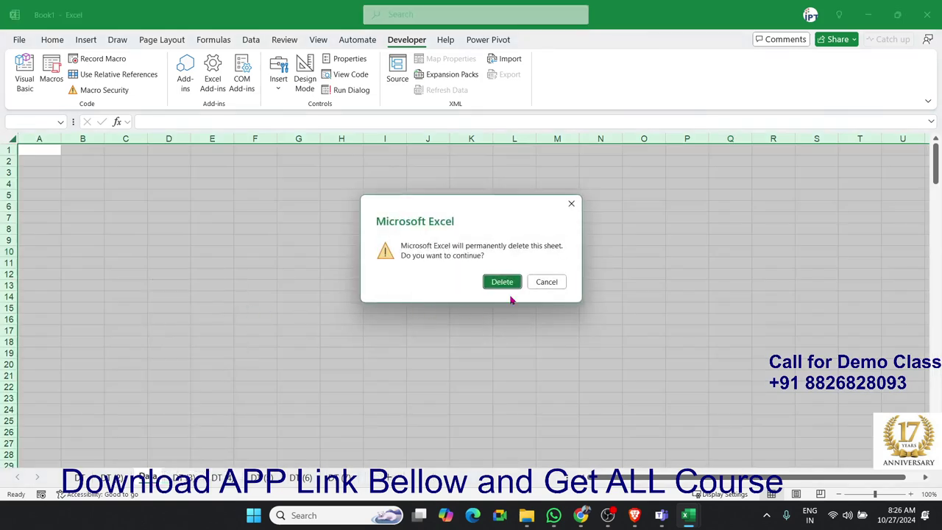
click(498, 282)
click(257, 331)
key(alt+F11)
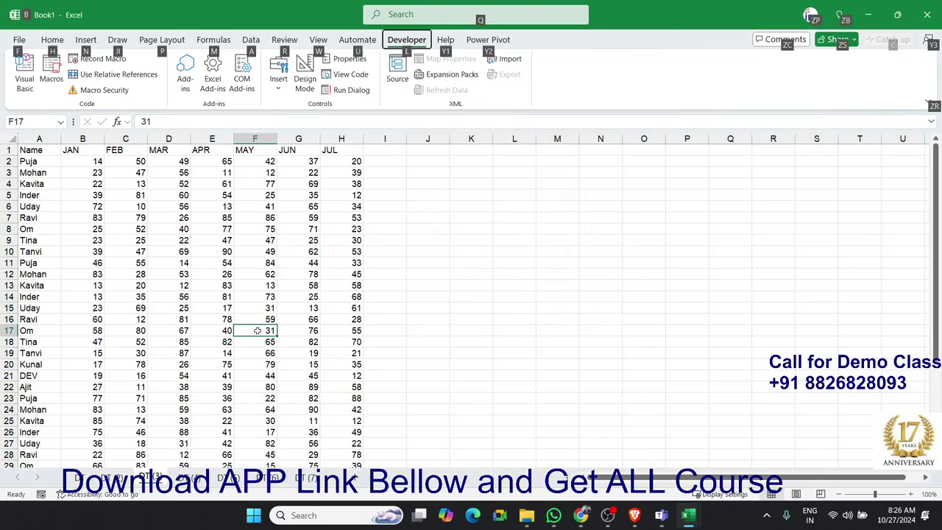
click(256, 252)
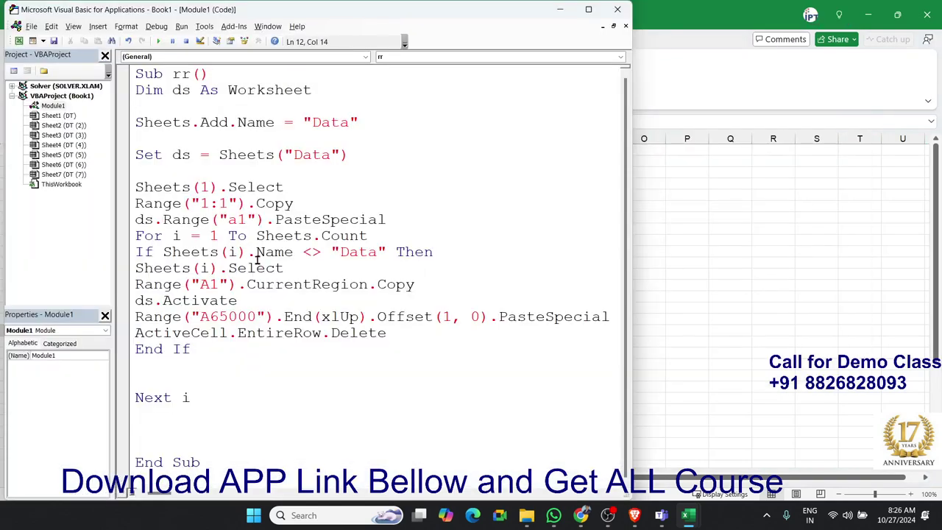
Step: Step rr through adding Data and copying the header row, checking the workbook midway
key(F8)
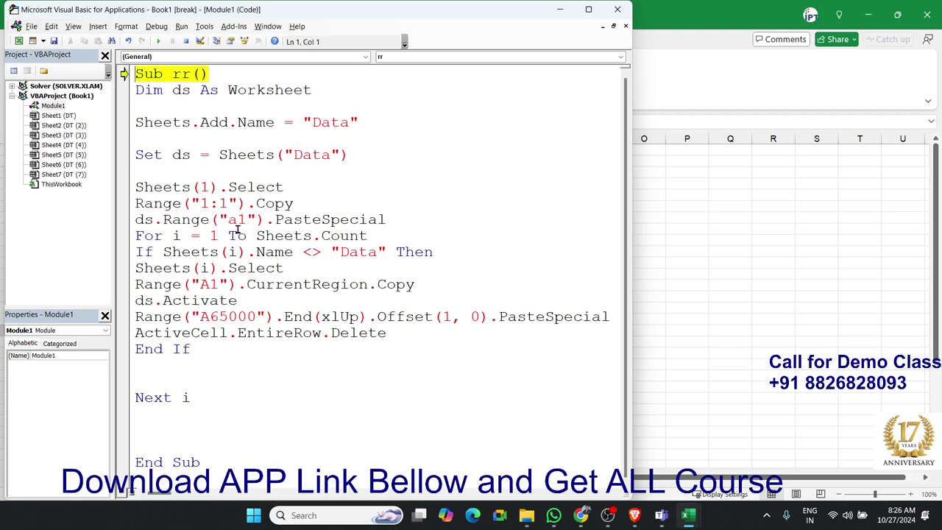
key(F8)
key(F8)
key(F8)
key(F8)
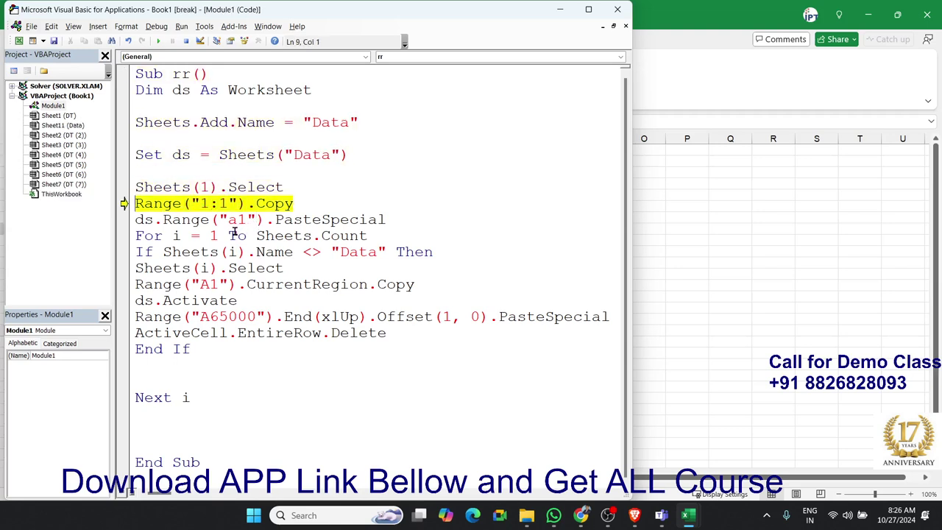
key(F8)
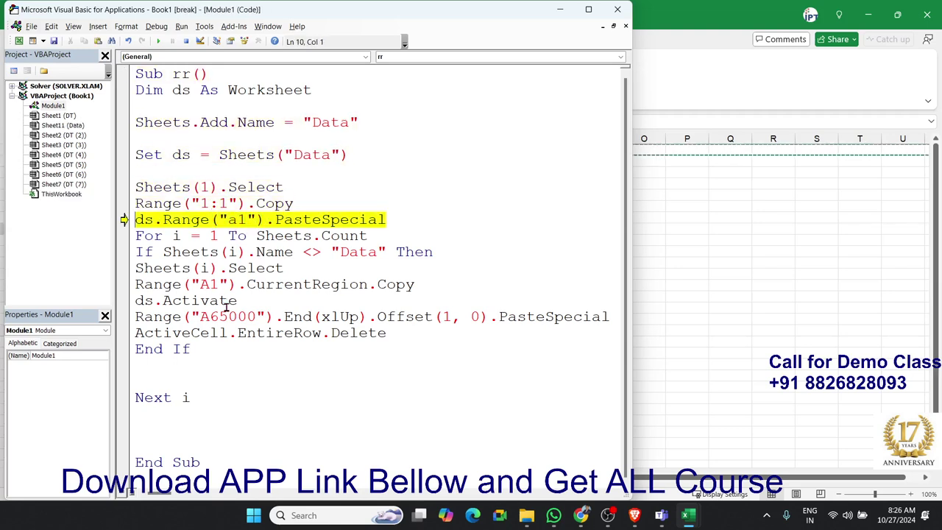
key(F8)
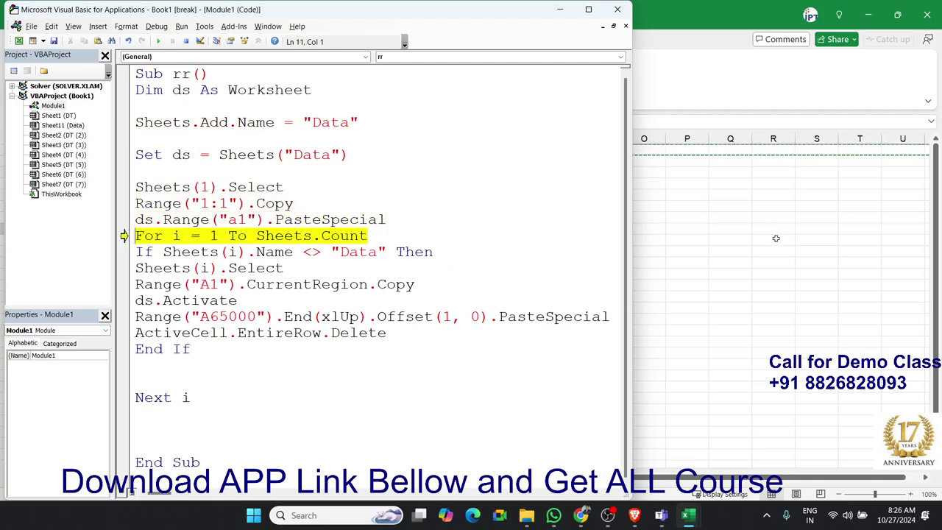
click(702, 237)
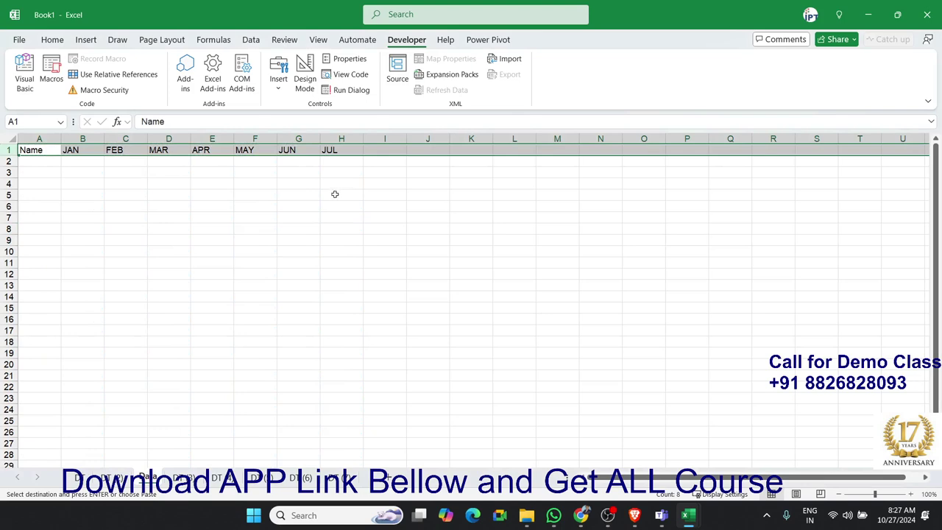
key(alt+F11)
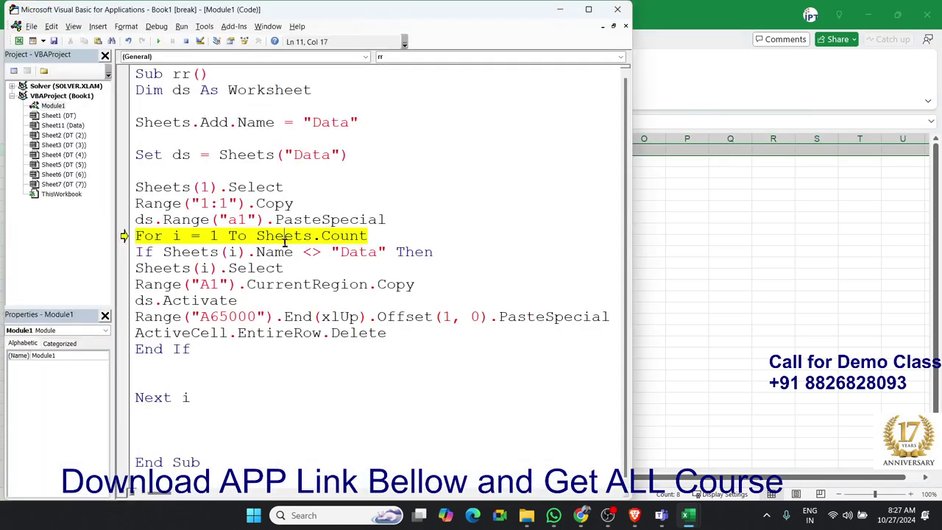
Step: Resume the macro to finish, then review Data's single Name–JUL header above all stacked DT rows
click(159, 42)
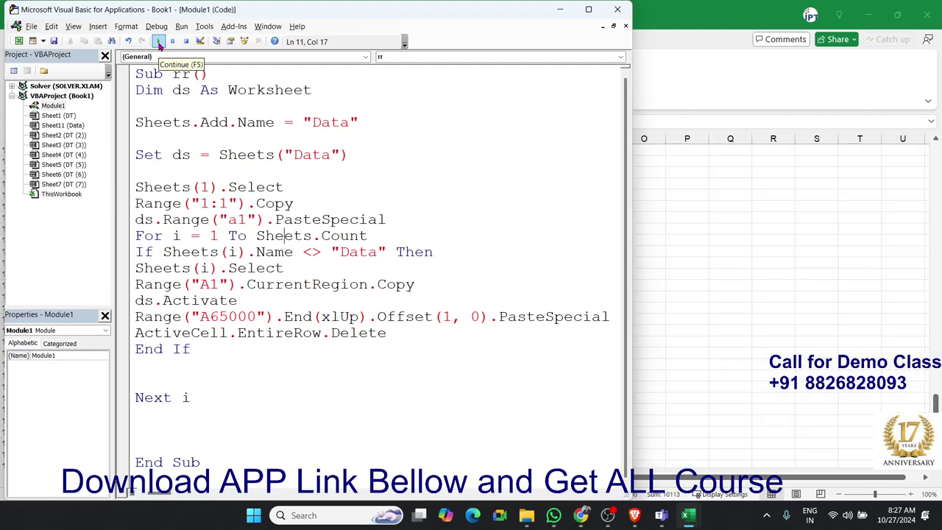
click(689, 259)
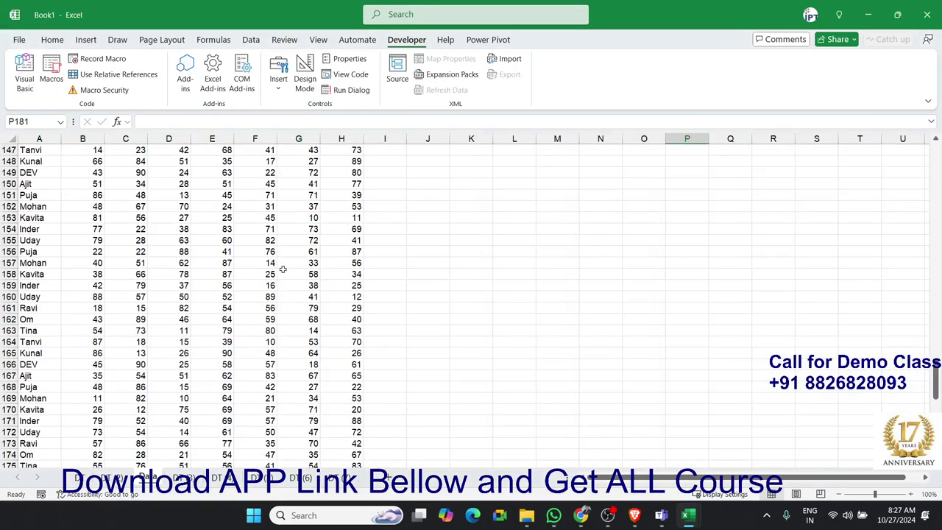
scroll(283, 270, up, 15)
scroll(283, 269, up, 18)
scroll(283, 270, up, 8)
scroll(283, 270, up, 9)
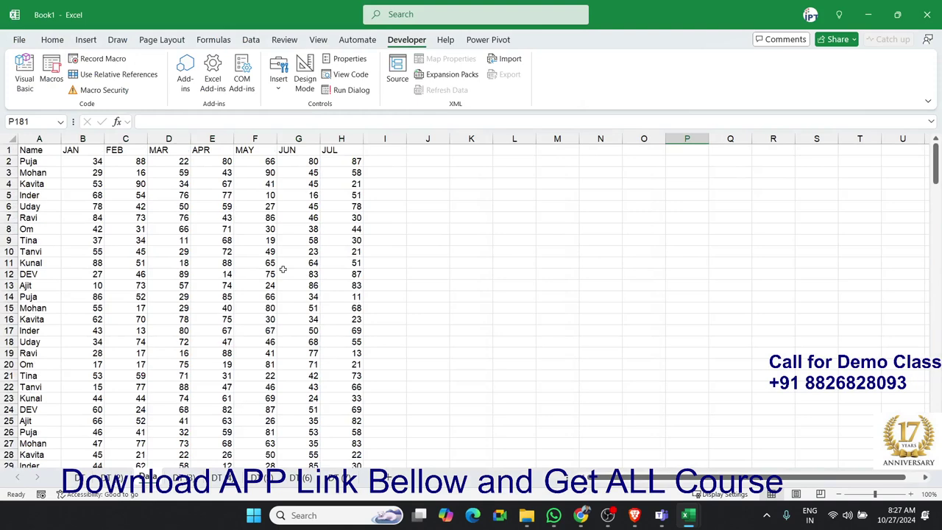
key(alt+F11)
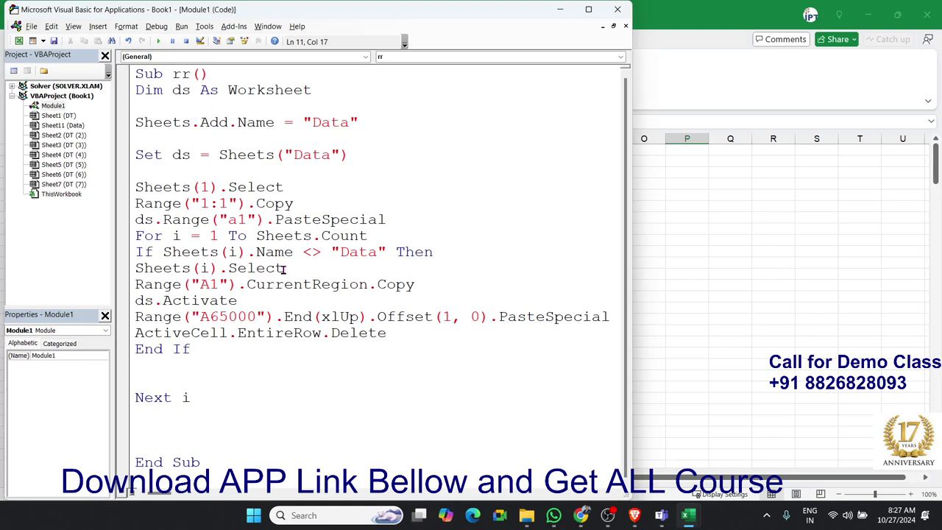
Step: Permanently delete the freshly stacked Data sheet, then go to the File backstage
click(695, 298)
right_click(148, 479)
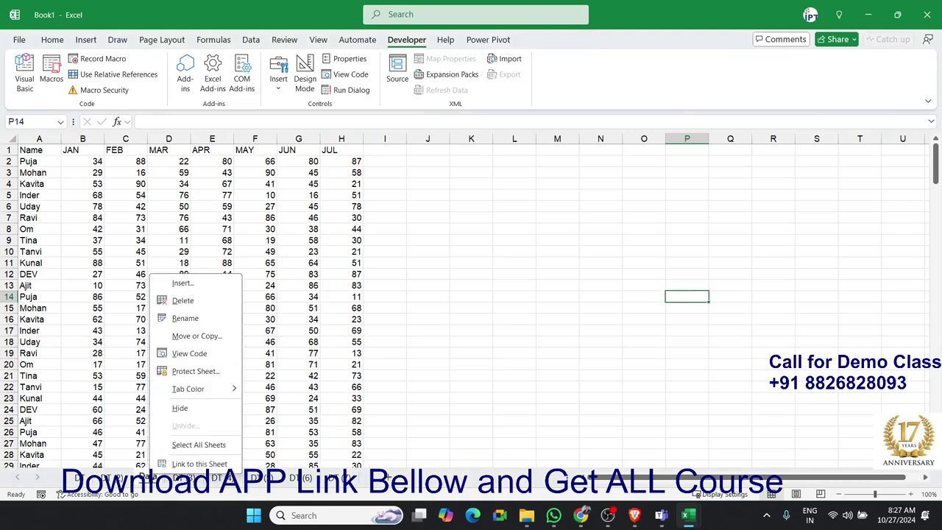
click(186, 300)
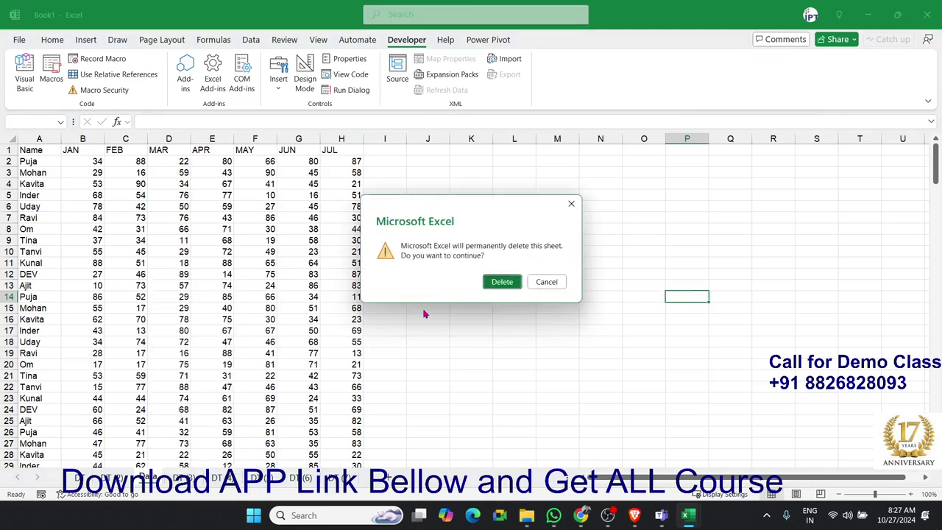
click(510, 288)
click(263, 273)
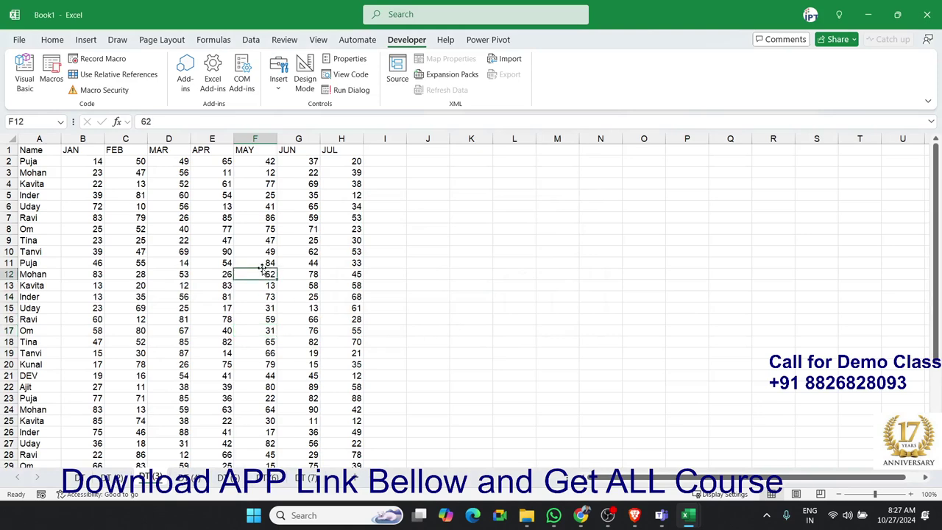
click(19, 39)
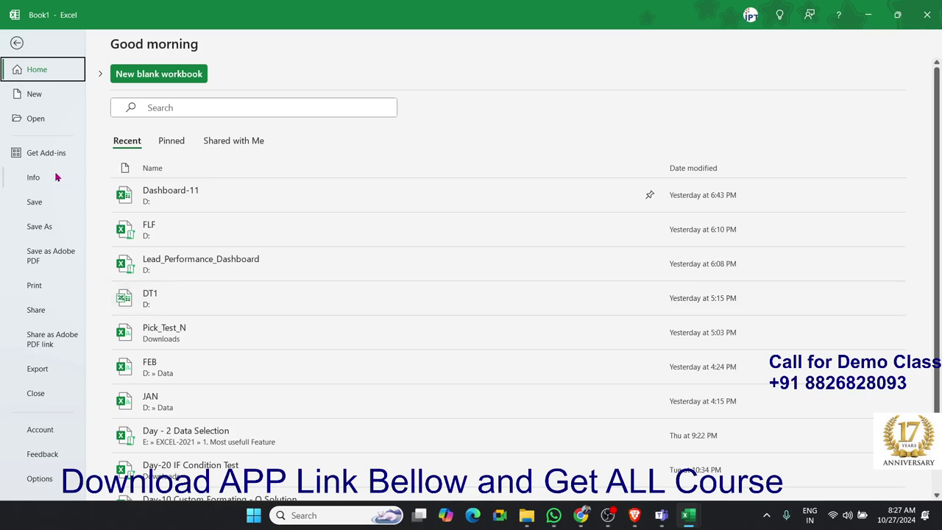
Step: Save the workbook via Save As as 'PRO1' in Excel Macro-Enabled Workbook format on the APP_Rec (D:) drive
click(52, 228)
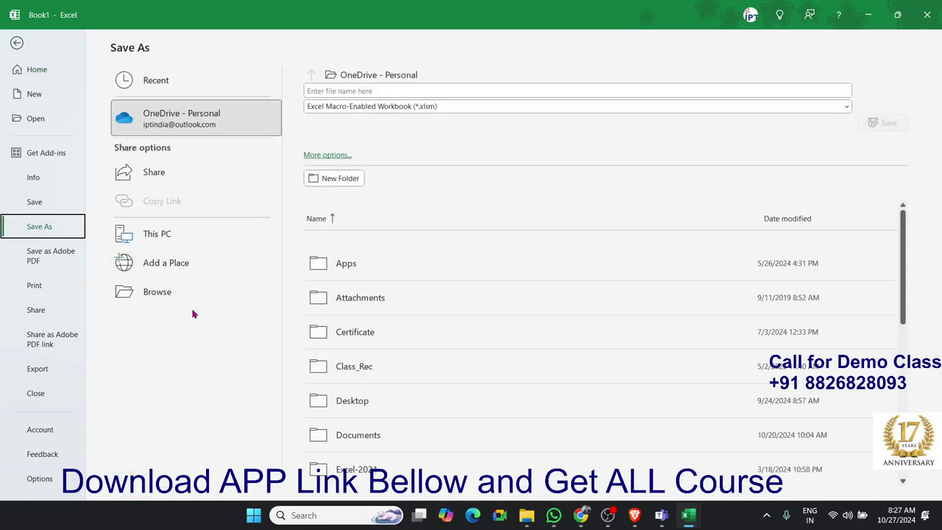
click(182, 294)
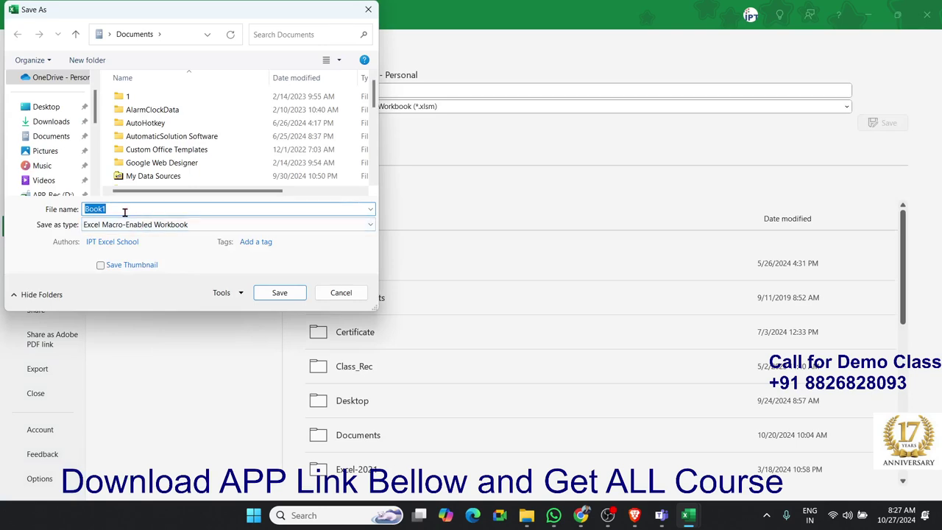
text(PRO)
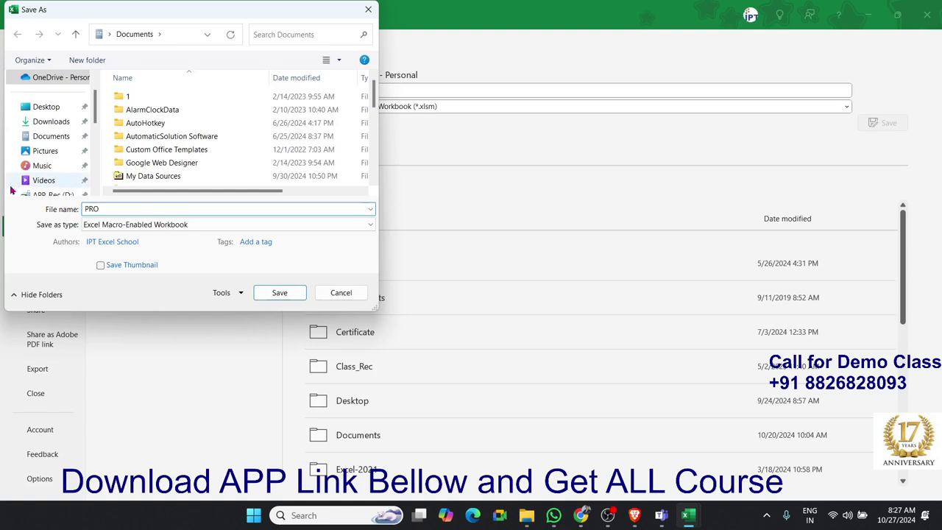
click(47, 195)
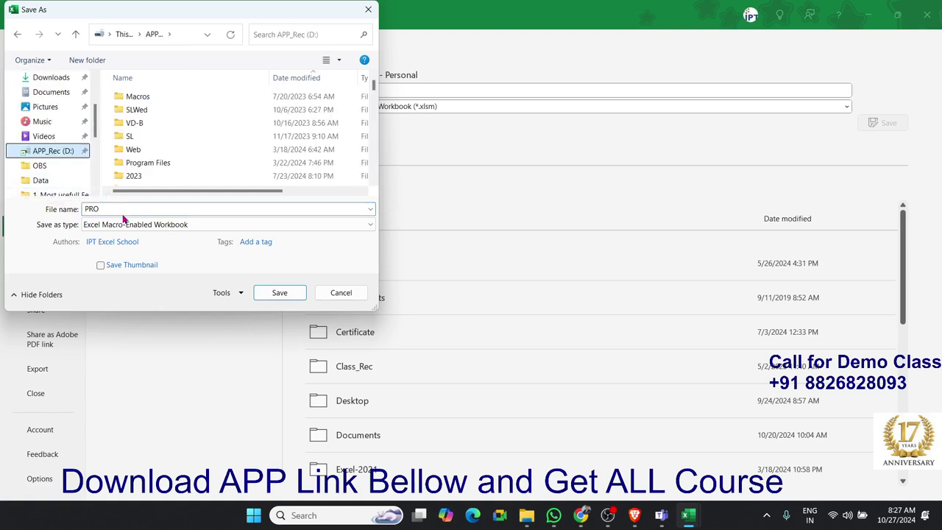
click(118, 212)
click(123, 214)
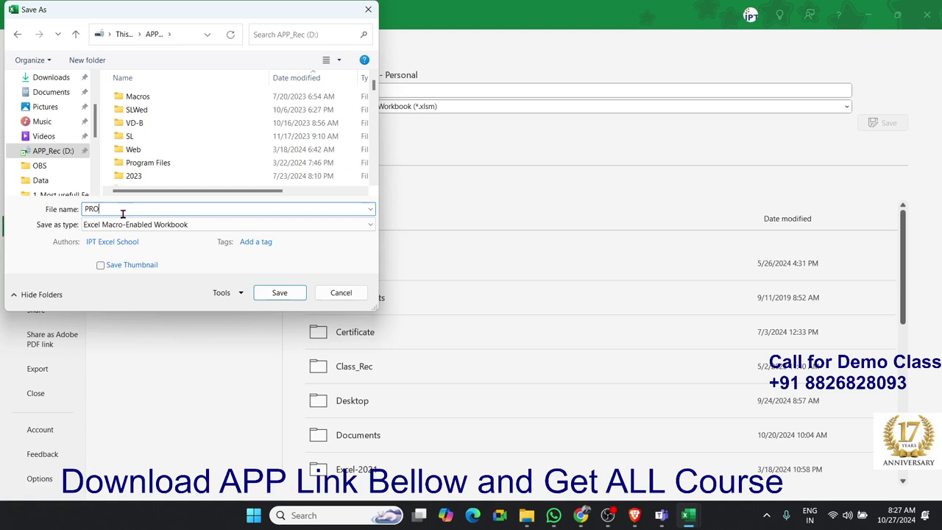
text(1)
drag(94, 135, 94, 169)
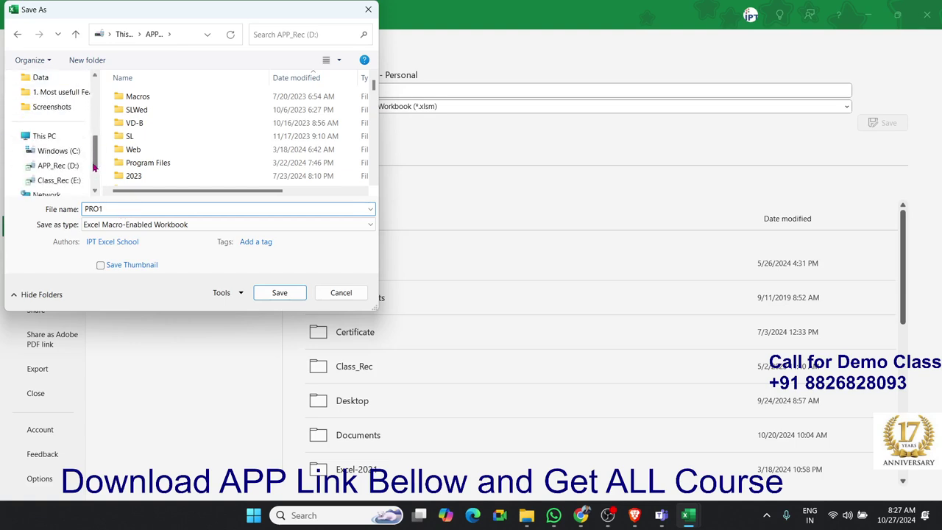
click(55, 166)
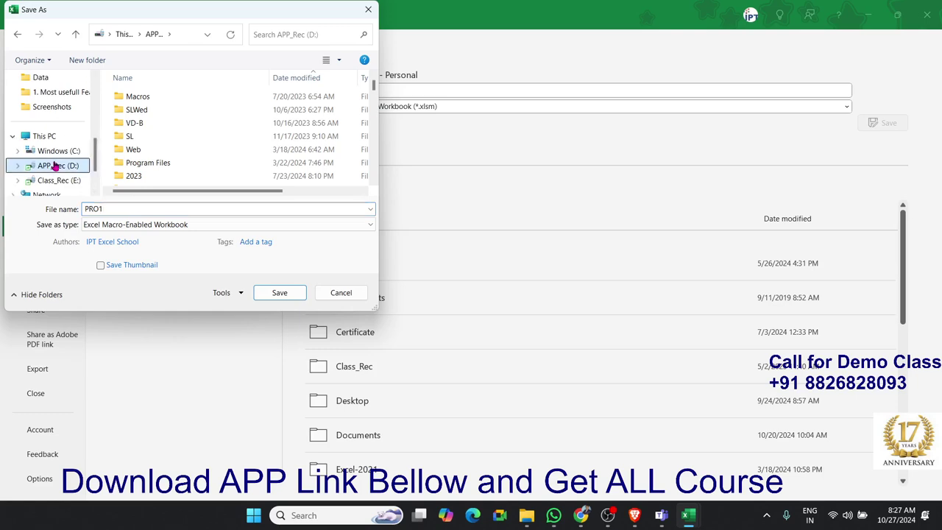
mouse_move(200, 191)
mouse_down()
mouse_move(284, 194)
mouse_move(106, 203)
mouse_up()
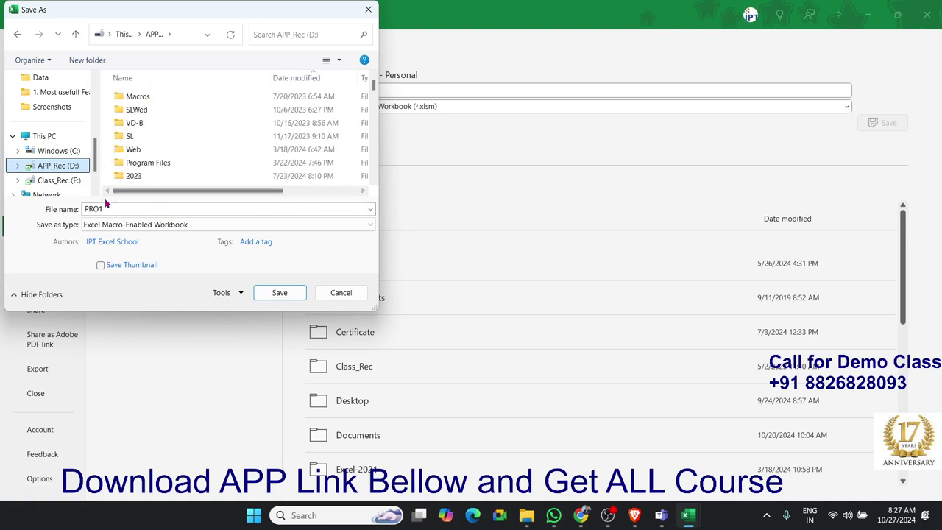
click(264, 293)
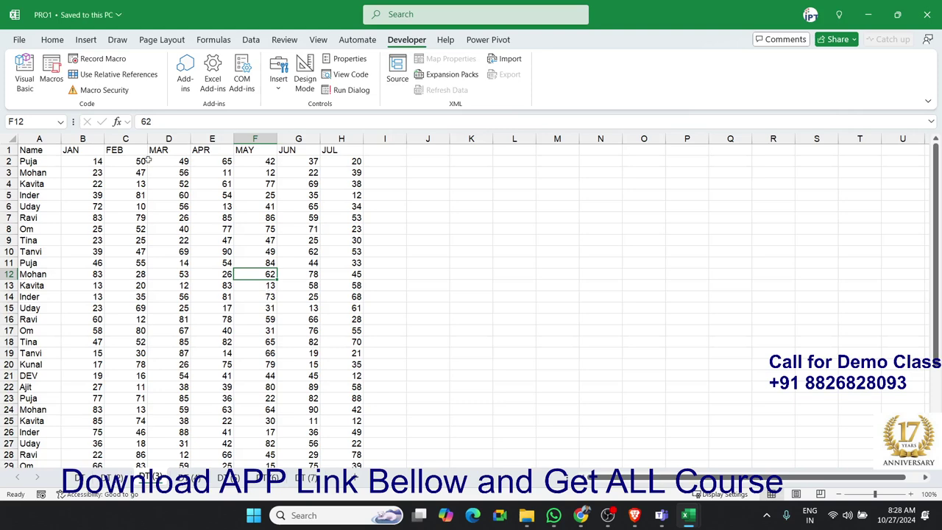
click(19, 41)
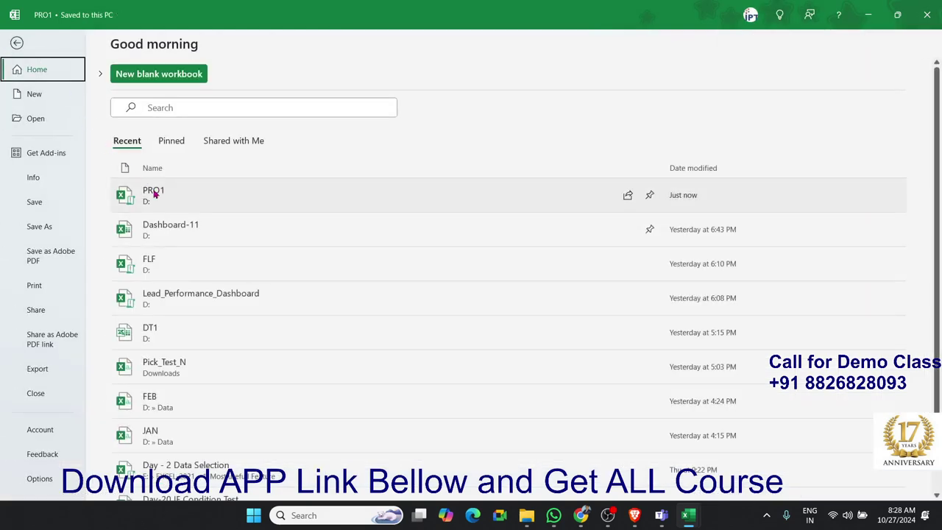
right_click(156, 194)
click(207, 290)
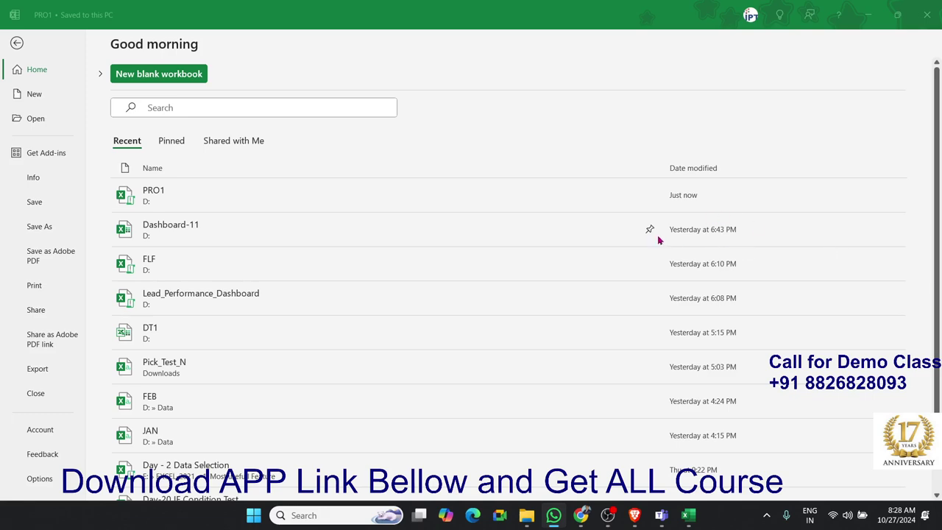
click(15, 47)
click(200, 215)
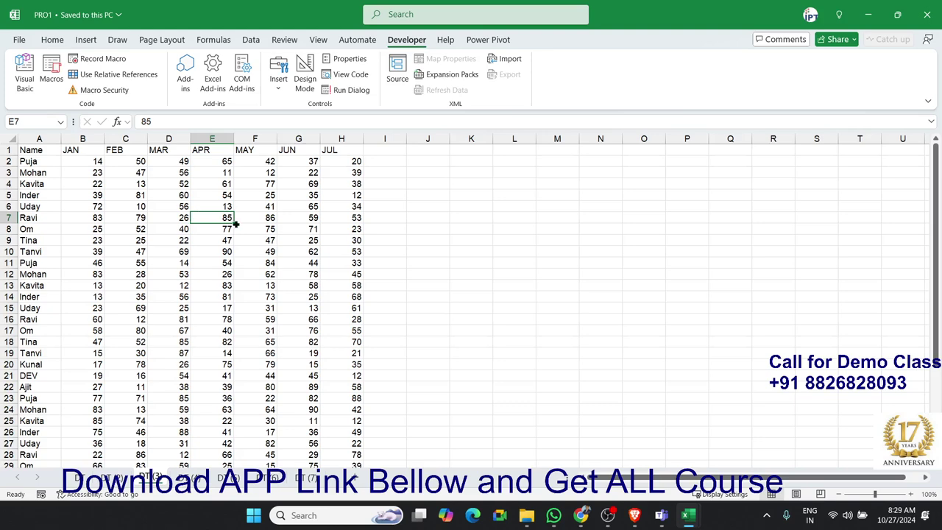
mouse_move(687, 516)
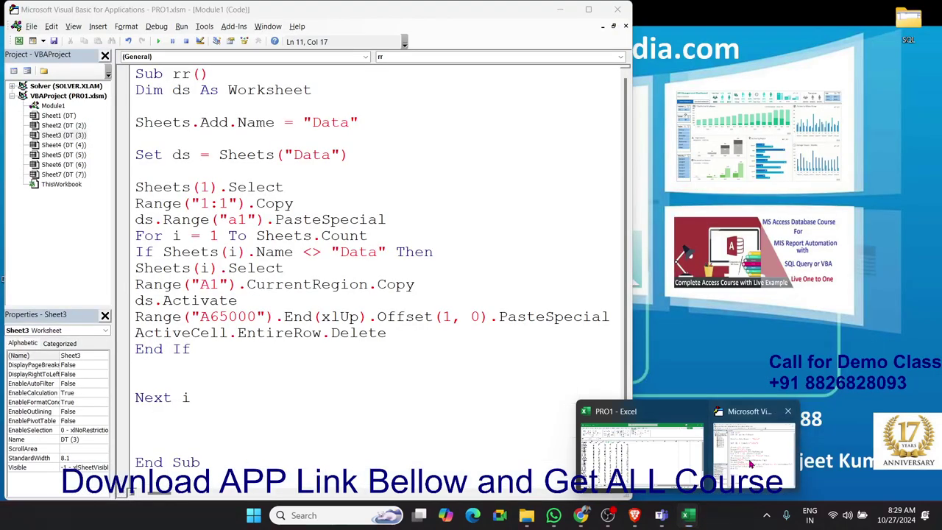
Step: Bring the Visual Basic editor with PRO1's Module1 rr macro back to the front, maximized
click(755, 412)
click(598, 288)
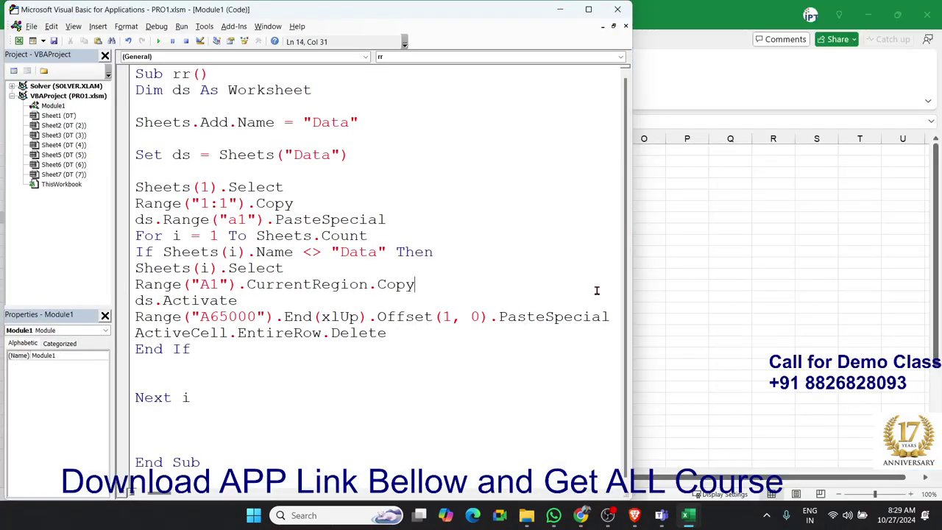
click(589, 9)
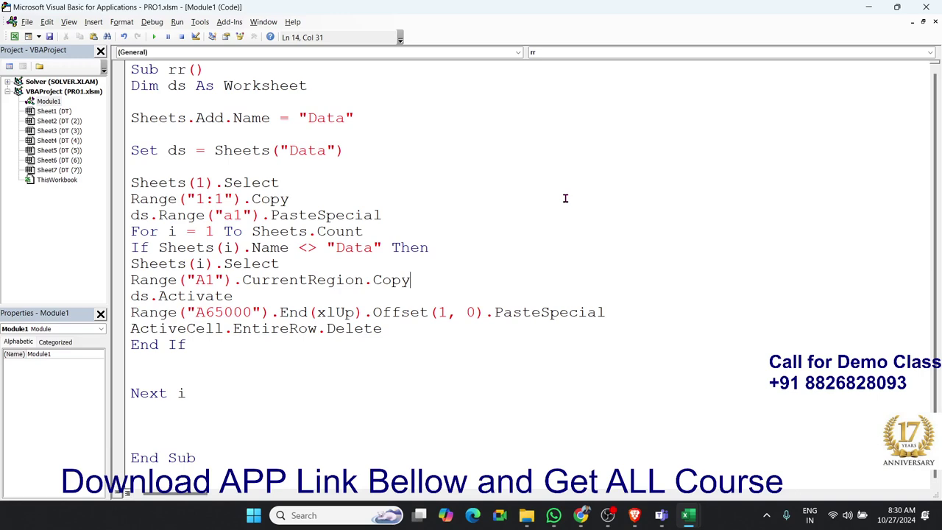
Step: Walk through the rr macro's Sheets(i).Select, sheet-name If check and End If lines
click(459, 261)
click(407, 246)
click(184, 346)
Step: Move below the macro's End Sub, then return to the PRO1 workbook in Excel
click(230, 475)
key(Return)
key(Return)
key(Return)
key(Return)
key(Return)
key(Return)
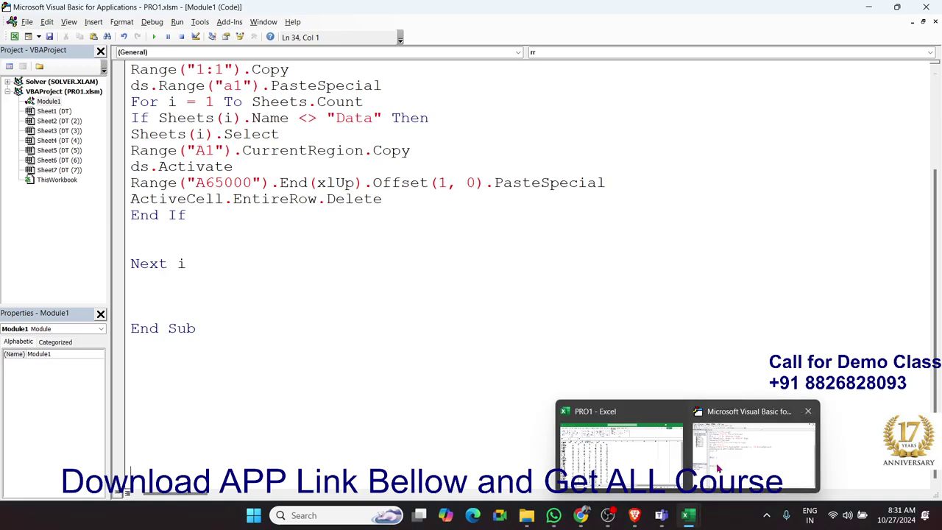
mouse_move(661, 515)
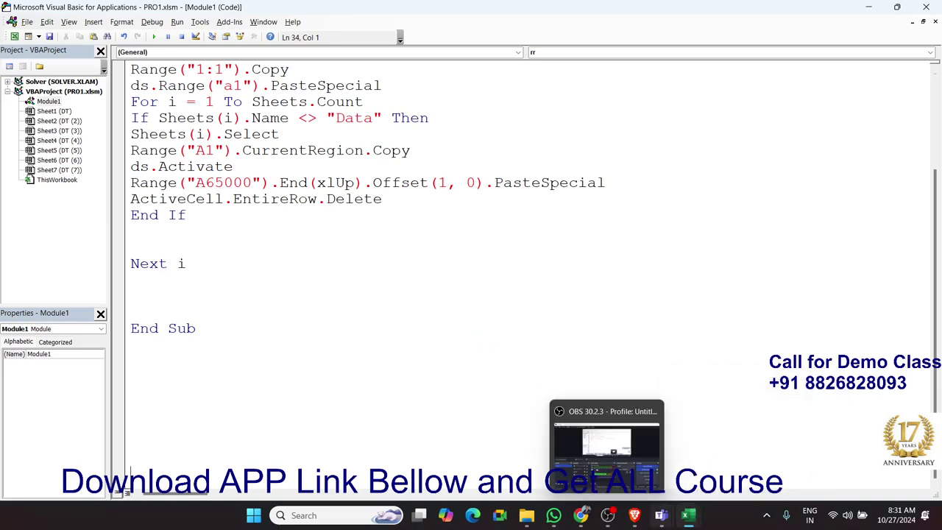
click(662, 478)
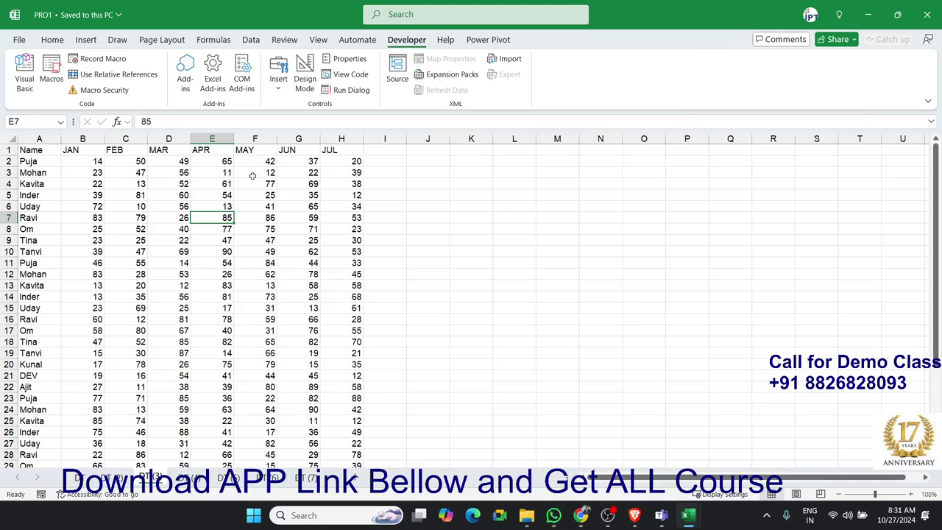
click(46, 205)
click(6, 150)
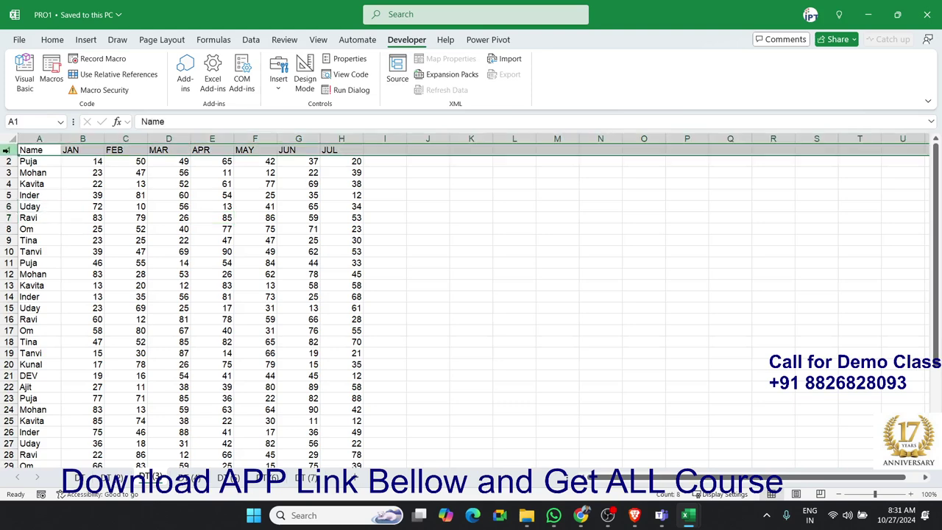
key(ctrl+shift+plus)
key(ctrl+shift+plus)
key(ctrl+shift+plus)
click(57, 206)
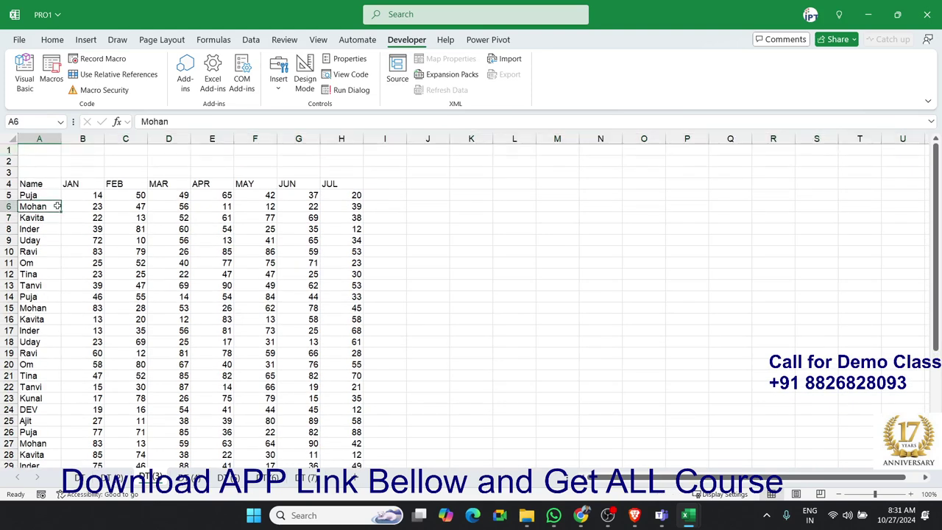
key(ctrl+a)
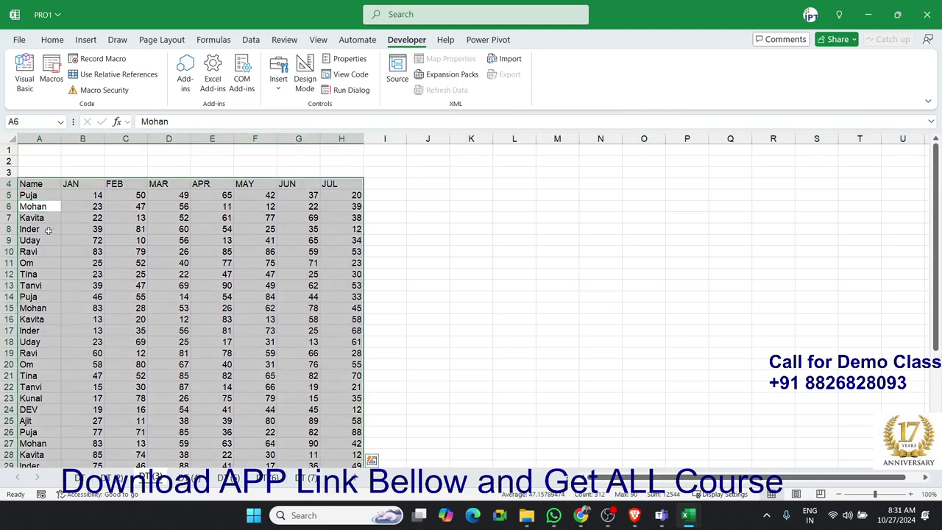
click(33, 252)
click(56, 308)
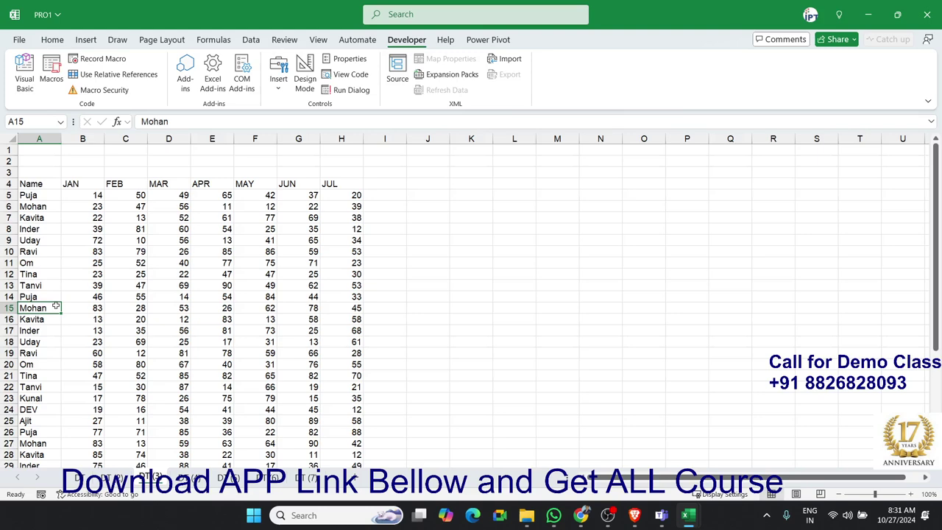
key(ctrl+Down)
key(Down)
key(Down)
key(Down)
key(Down)
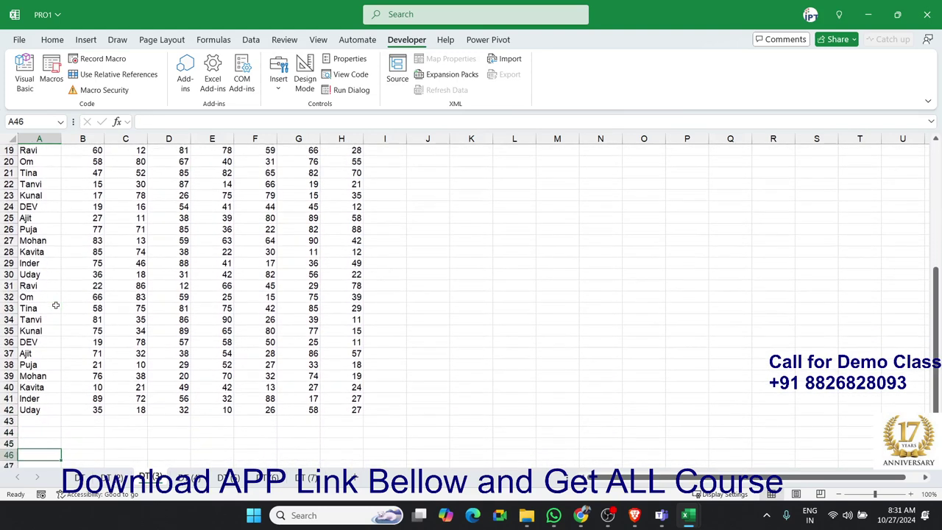
key(ctrl+Down)
key(ctrl+Up)
scroll(86, 318, up, 5)
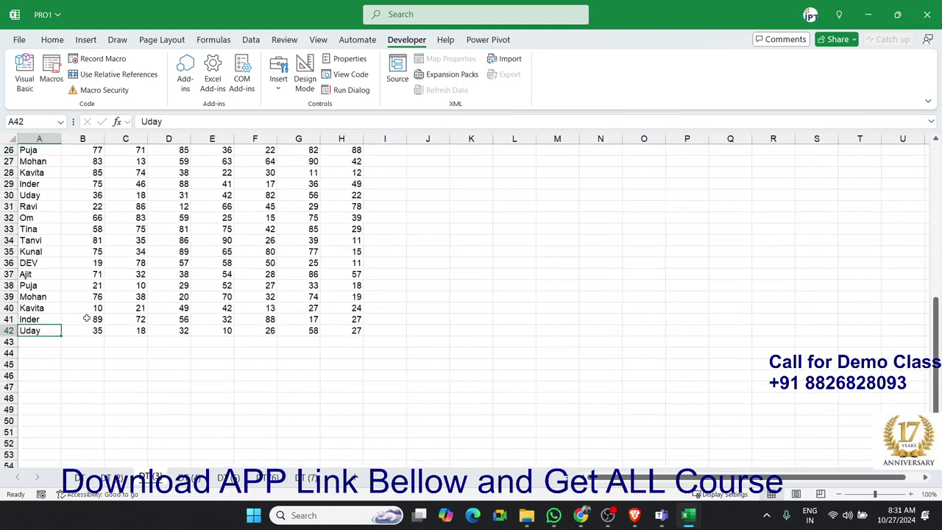
key(ctrl+a)
scroll(86, 318, up, 6)
scroll(88, 316, up, 1)
scroll(95, 312, up, 1)
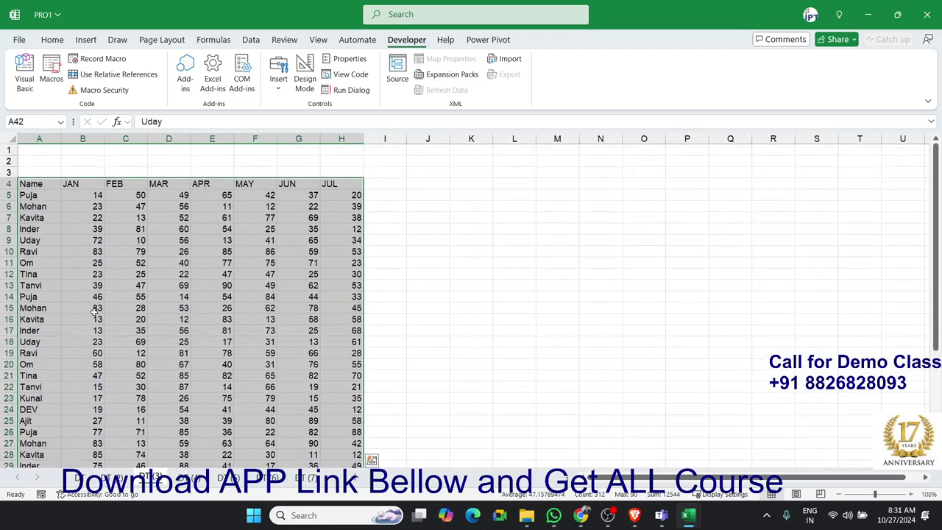
scroll(94, 312, down, 7)
scroll(95, 312, up, 1)
scroll(94, 312, up, 1)
scroll(94, 312, up, 4)
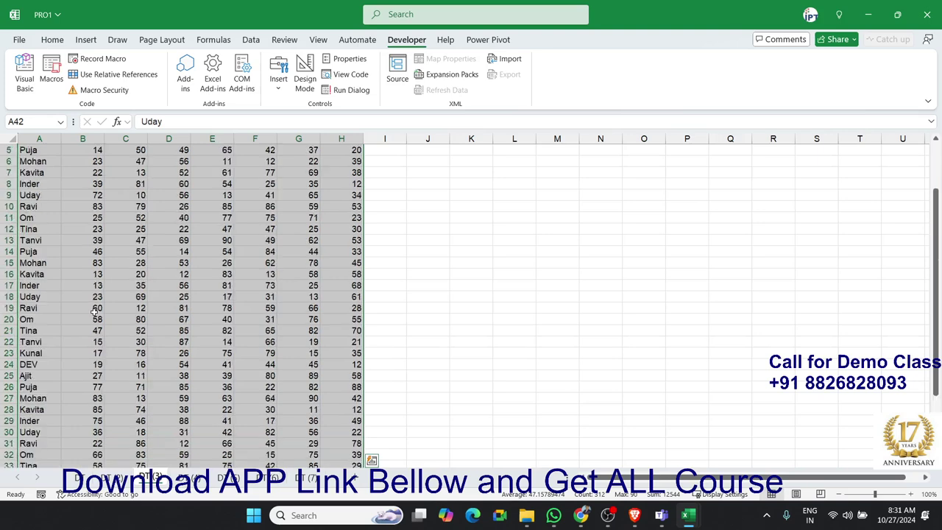
scroll(81, 313, up, 1)
scroll(63, 168, up, 1)
scroll(33, 366, down, 7)
scroll(31, 366, down, 4)
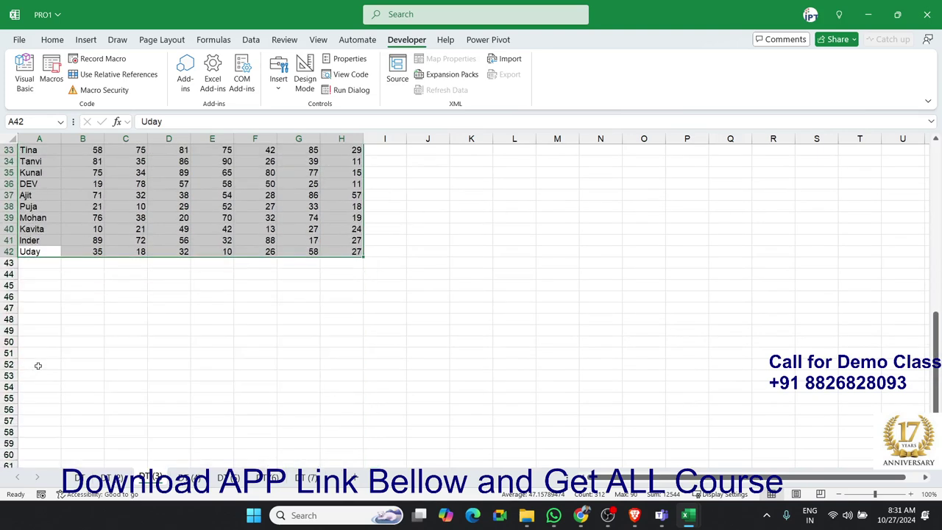
scroll(37, 365, up, 4)
scroll(38, 365, up, 7)
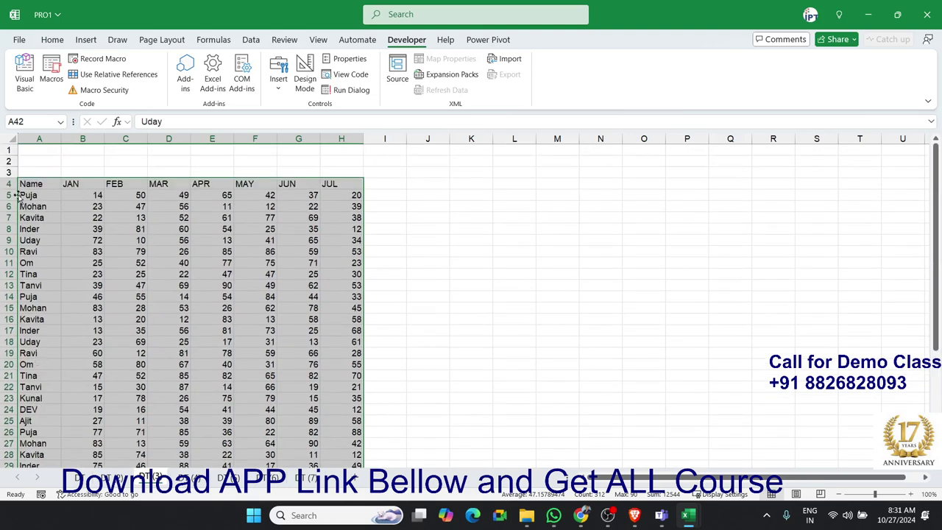
drag(8, 151, 3, 172)
key(ctrl+minus)
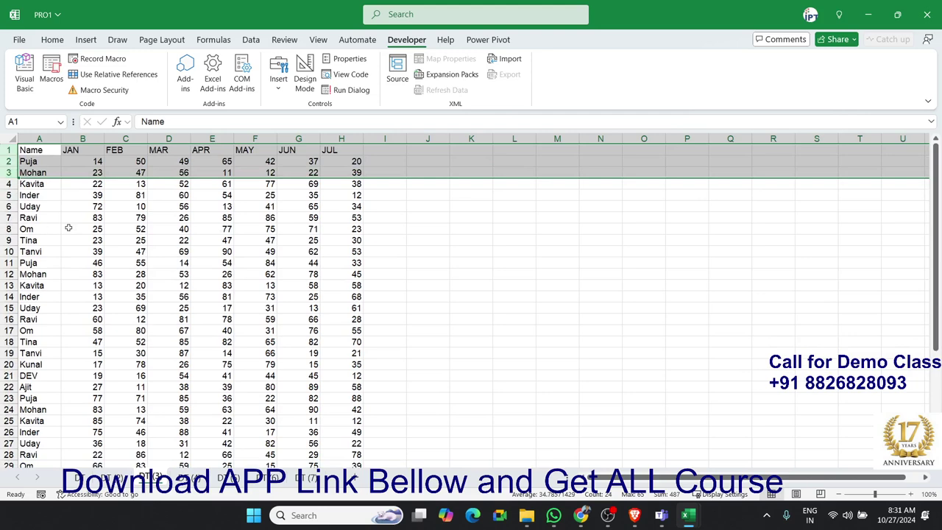
Step: Move the MAR column from D to column I after JUL and delete the emptied column D
click(161, 220)
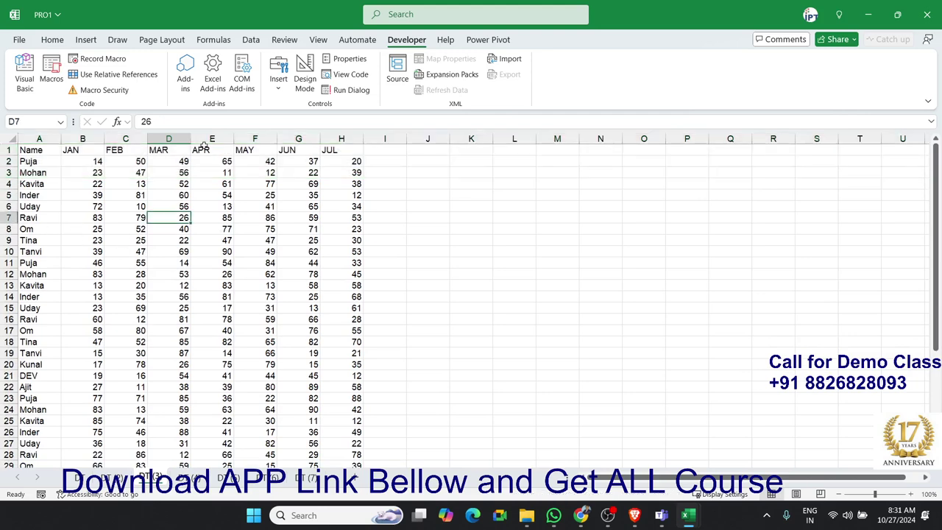
click(162, 137)
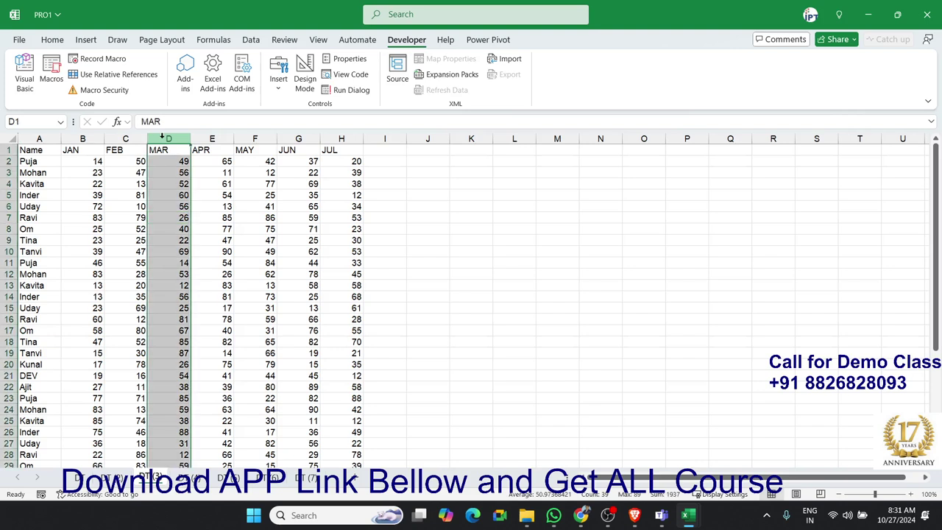
key(ctrl+c)
click(379, 150)
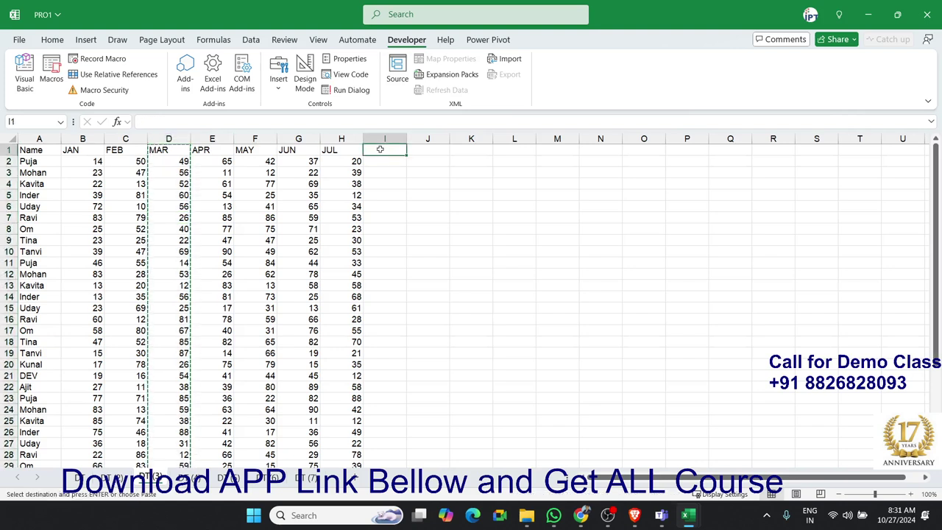
key(ctrl+v)
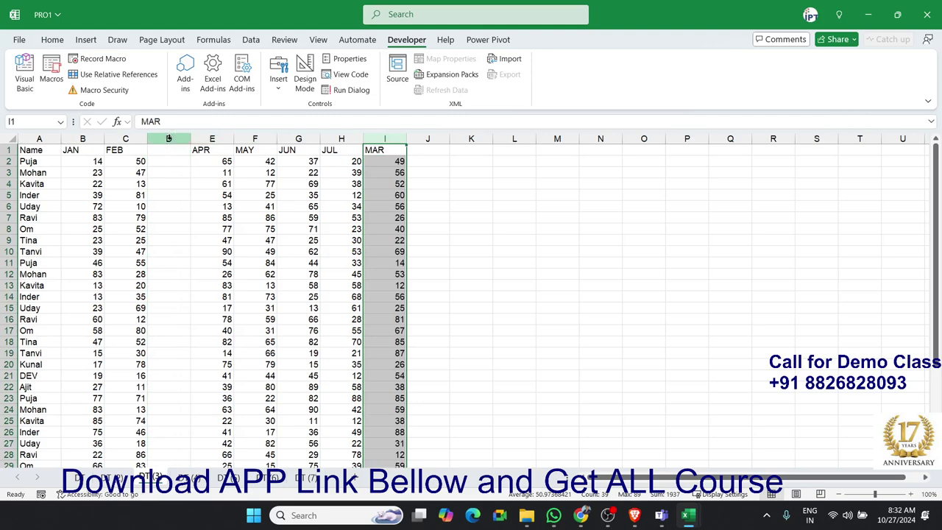
click(169, 139)
key(ctrl+minus)
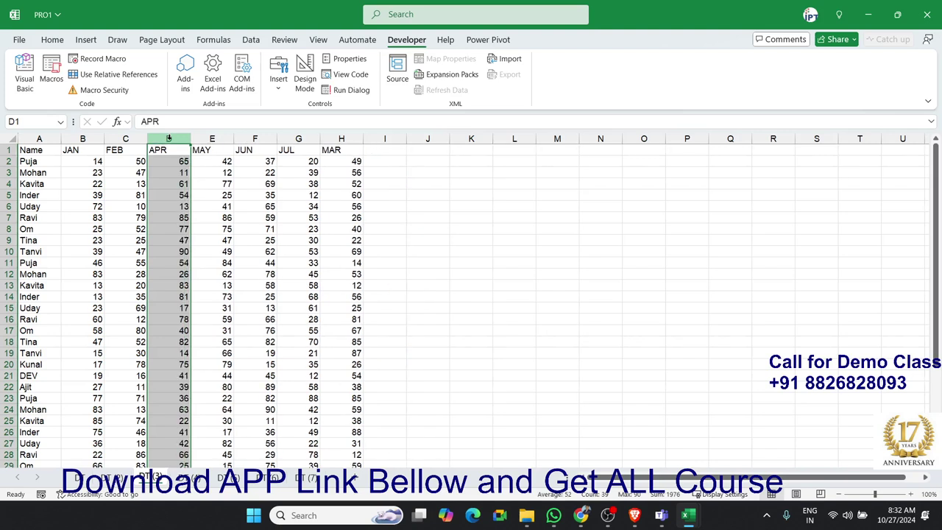
Step: Give the MAR values in H2:H14 a yellow fill
click(248, 287)
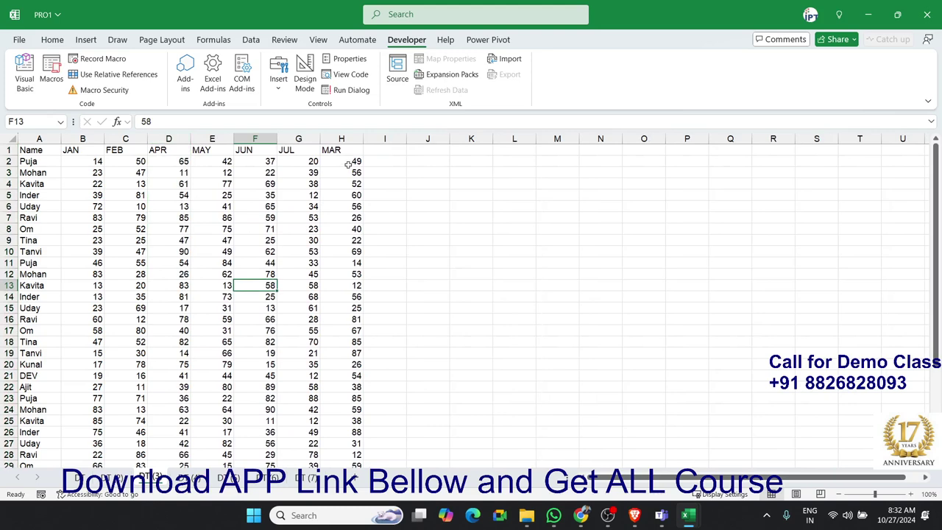
drag(349, 162, 330, 298)
click(61, 41)
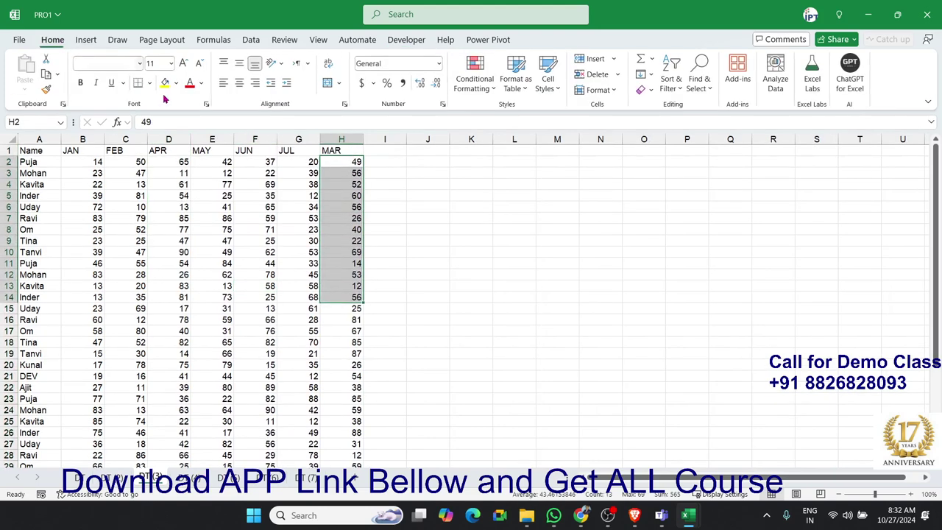
click(165, 84)
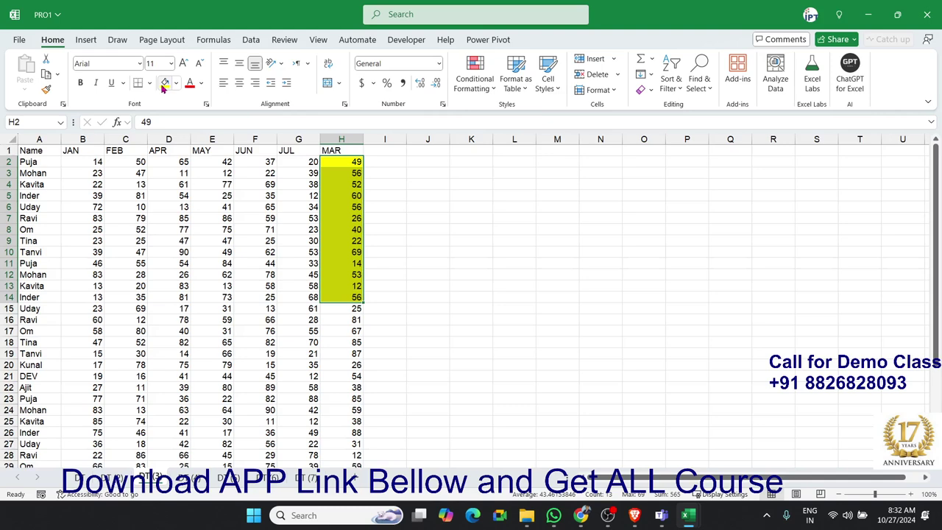
Step: On sheet DT (6), reinsert the APR column just before JUN, then return to the macro editor
click(221, 252)
click(270, 478)
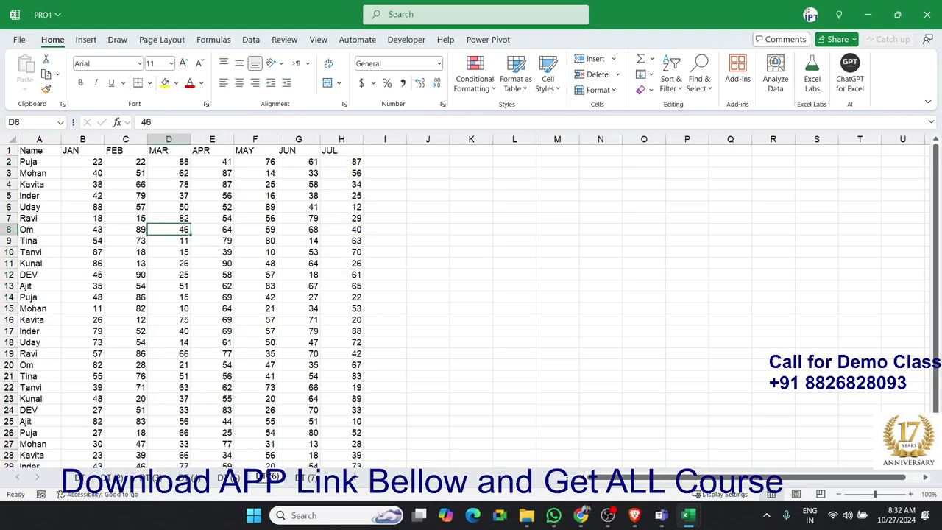
click(208, 139)
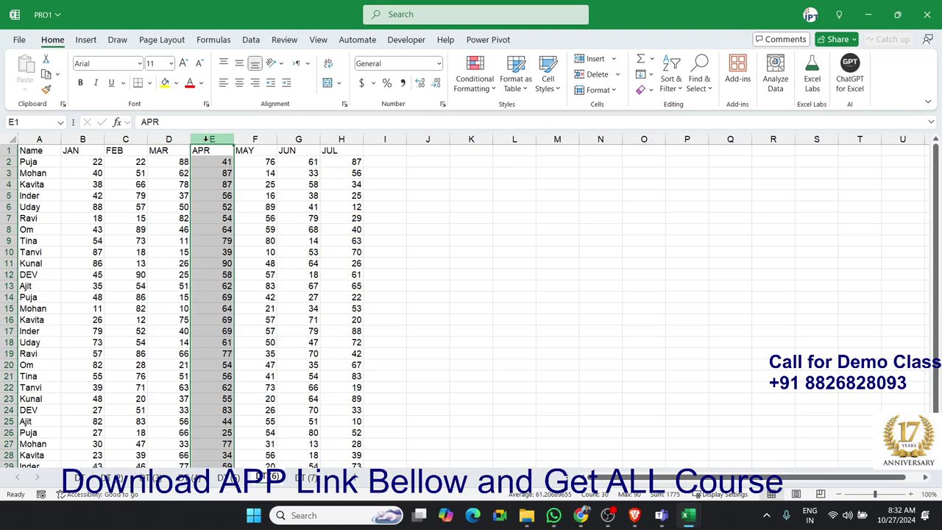
key(ctrl+c)
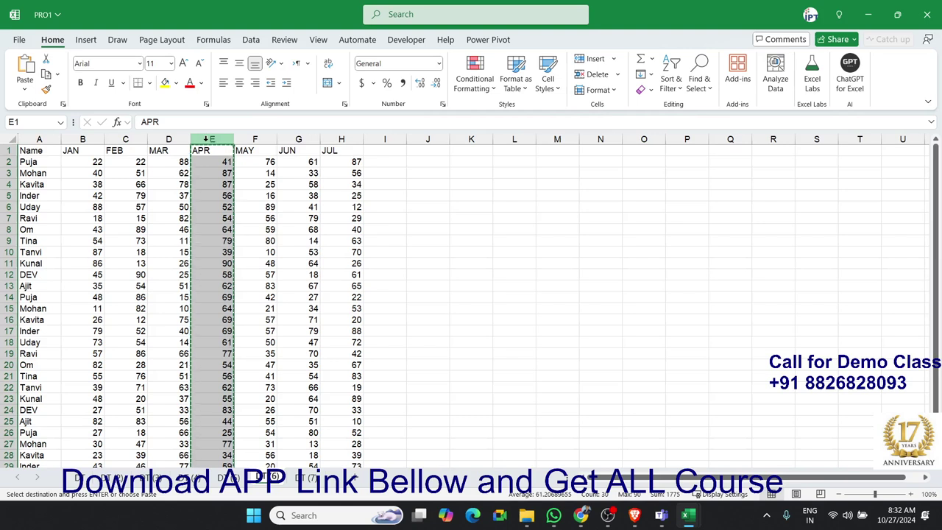
click(295, 139)
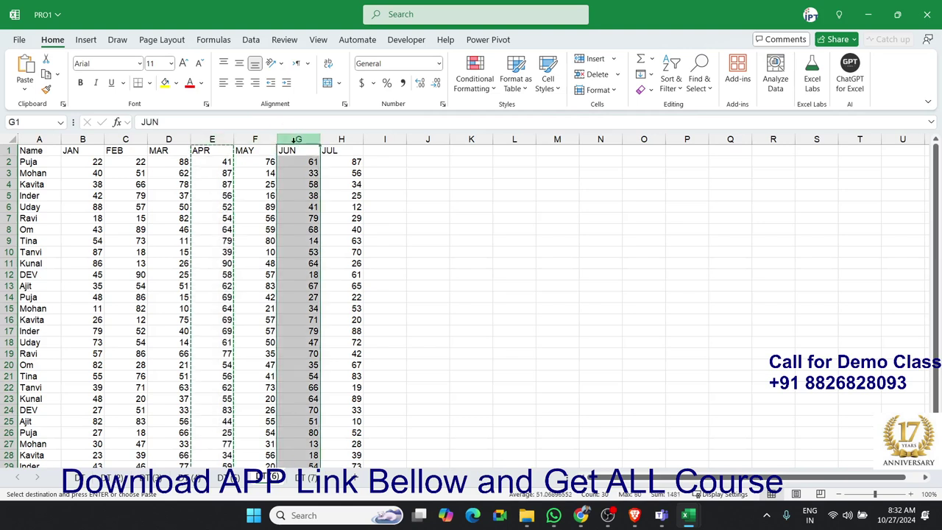
key(ctrl+shift+plus)
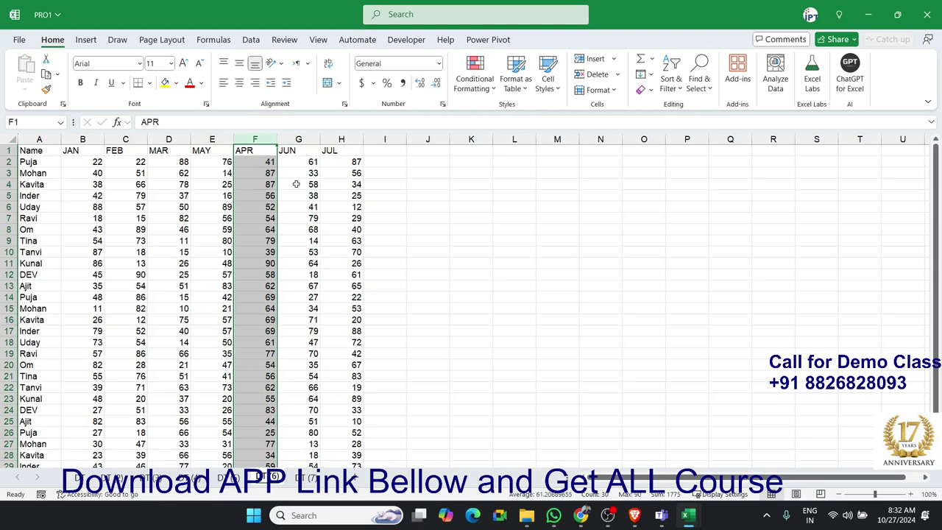
click(255, 186)
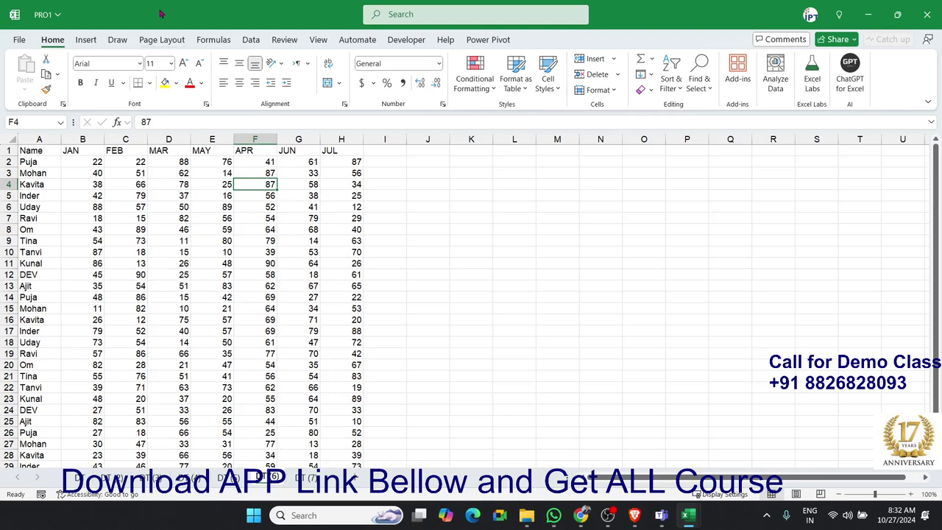
key(alt+F11)
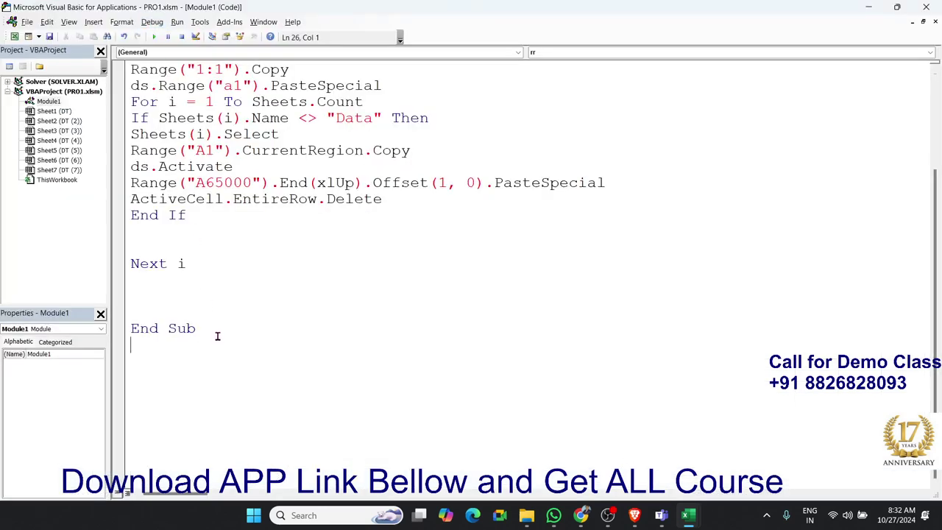
Step: Copy rr's lines from Sub rr() through ds.Range("a1").PasteSpecial and paste them below End Sub
key(Return)
key(Return)
key(Return)
key(Return)
key(Return)
key(Return)
key(Return)
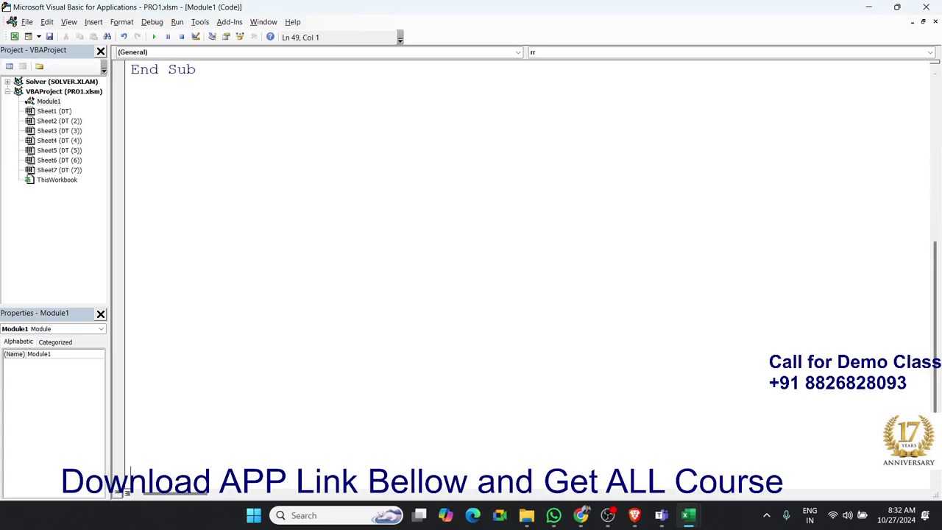
key(Return)
key(Return)
key(Return)
scroll(122, 213, up, 3)
scroll(122, 213, up, 5)
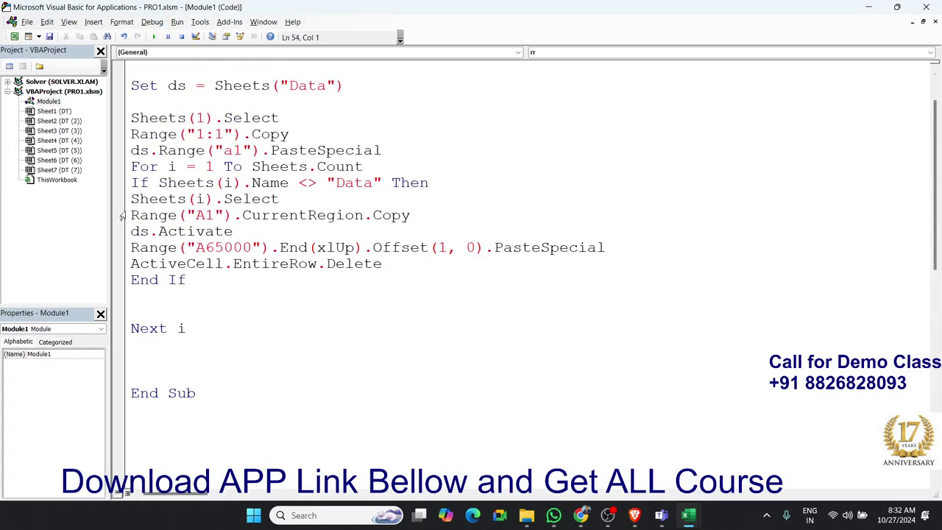
scroll(125, 214, up, 2)
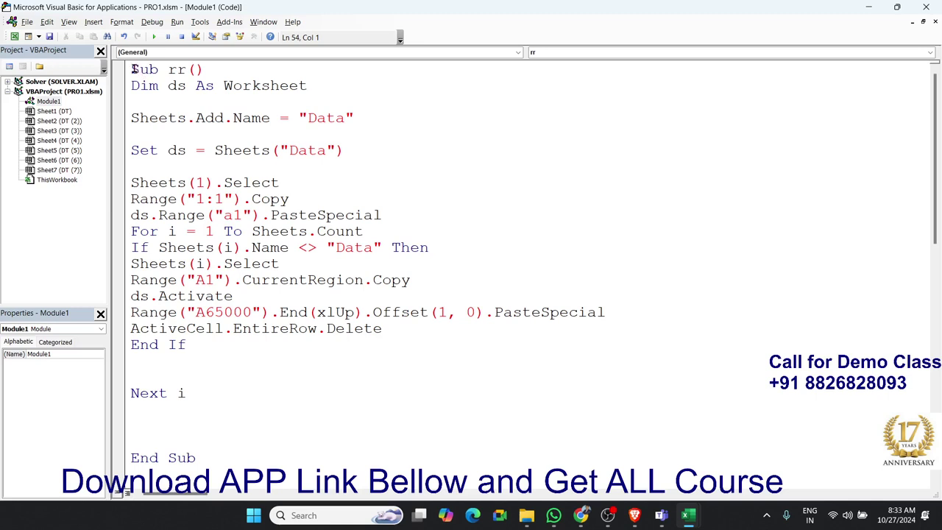
drag(131, 67, 316, 161)
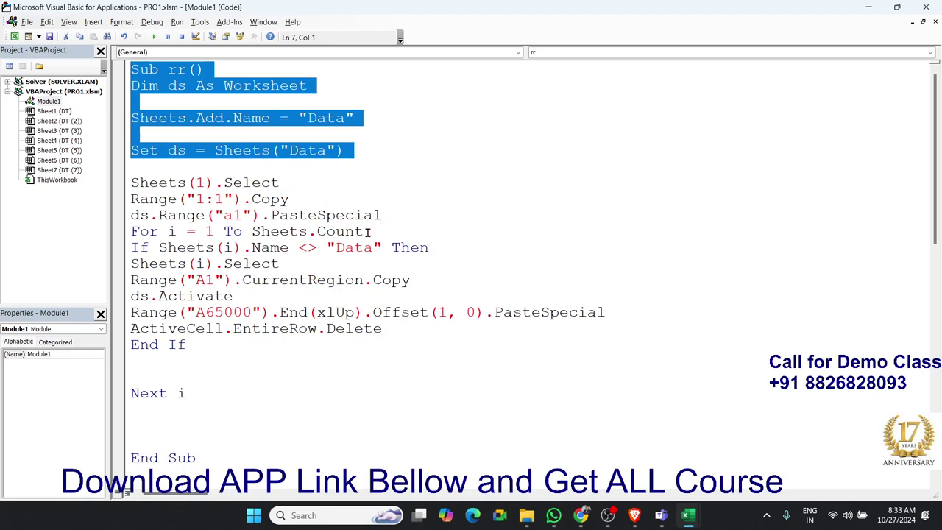
shift+click(383, 215)
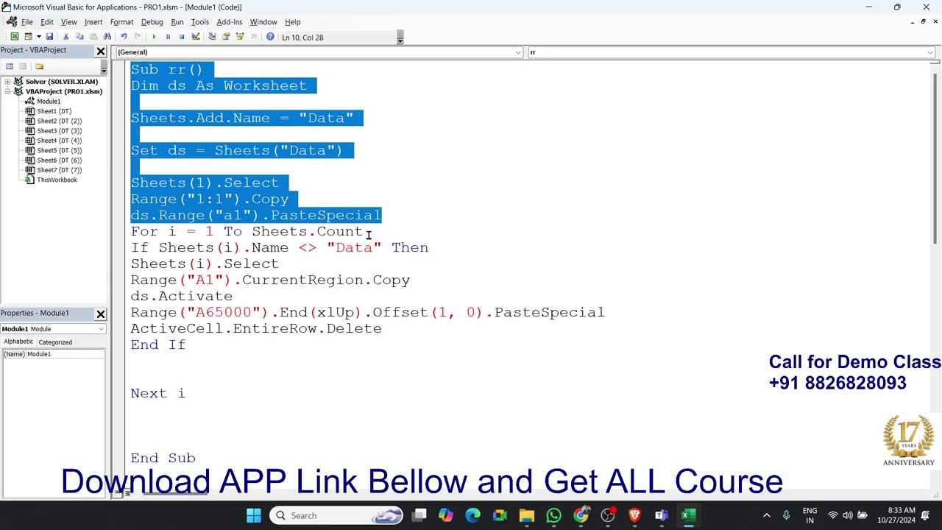
scroll(225, 328, down, 4)
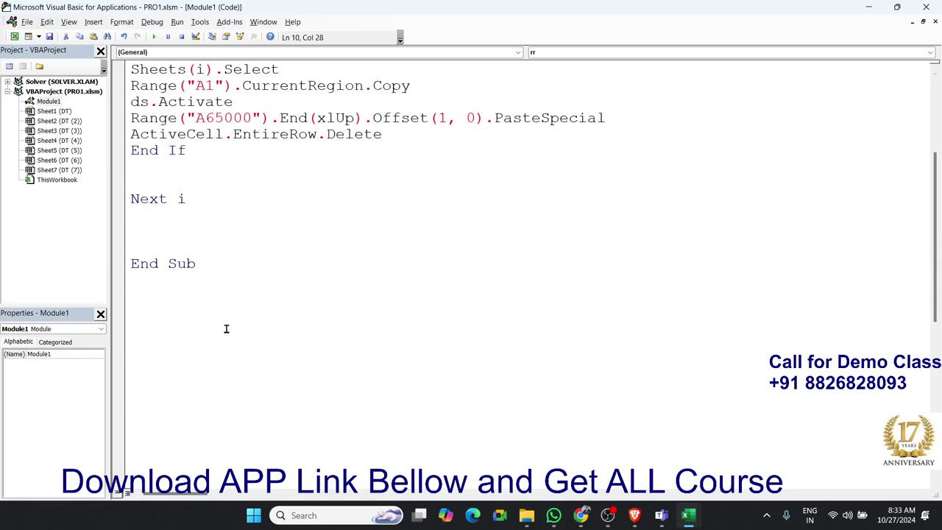
scroll(166, 228, down, 3)
click(155, 200)
key(ctrl+v)
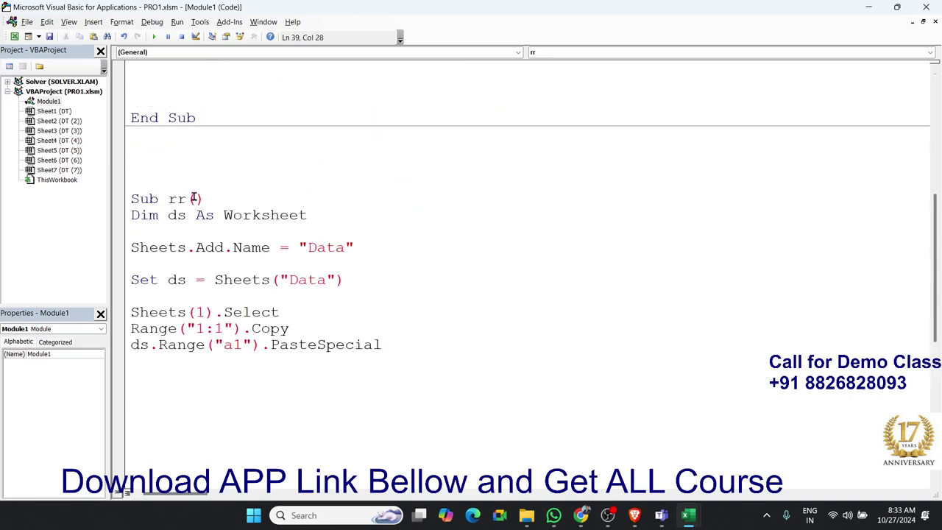
Step: Rename the copied macro to rr_2 by adding _2 after rr
click(193, 199)
click(187, 198)
text(_)
text(2)
key(Return)
Step: Move the auto-added End Sub from under rr_2 to below its PasteSpecial line
shift+click(368, 321)
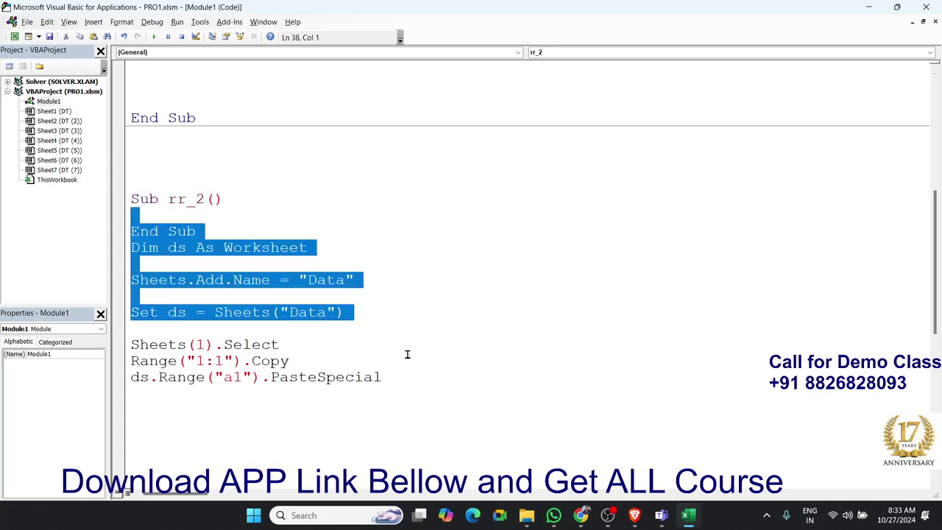
click(362, 326)
drag(231, 231, 135, 232)
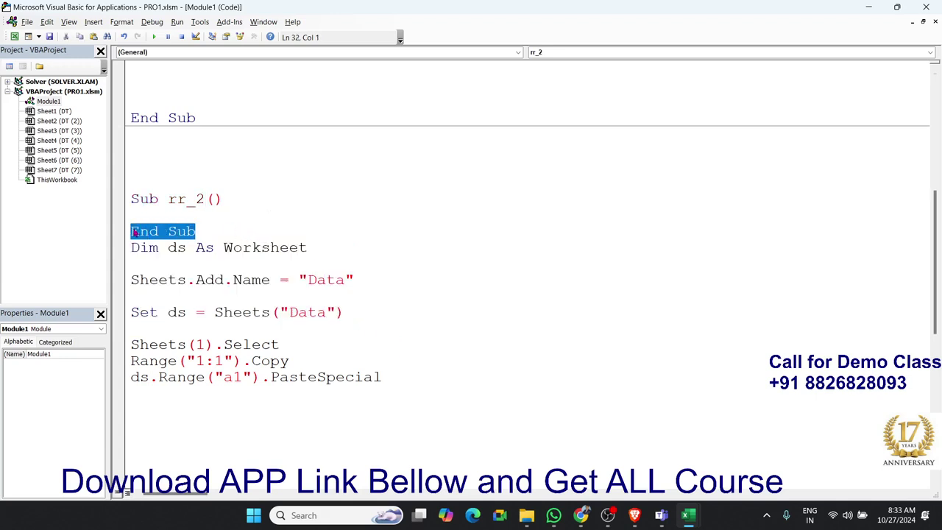
key(ctrl+x)
click(161, 397)
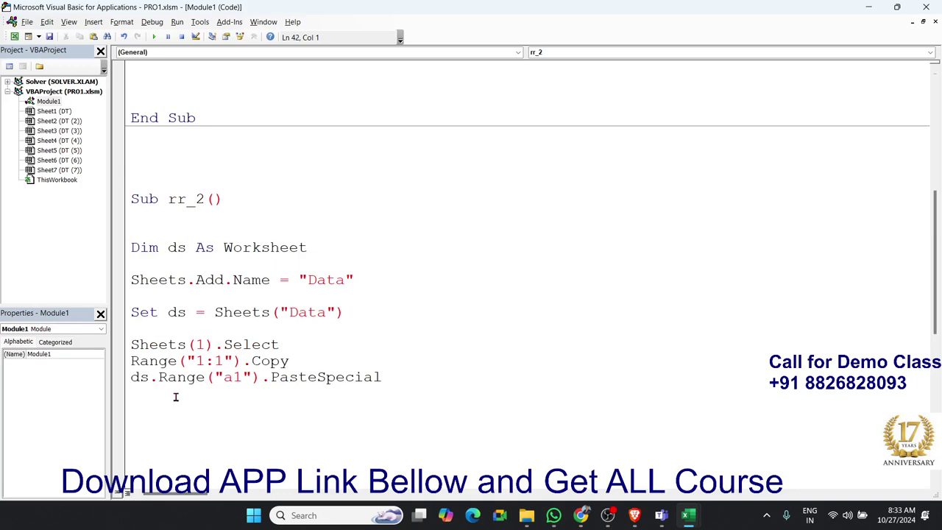
key(ctrl+v)
click(402, 379)
key(Return)
key(Return)
key(Return)
key(Return)
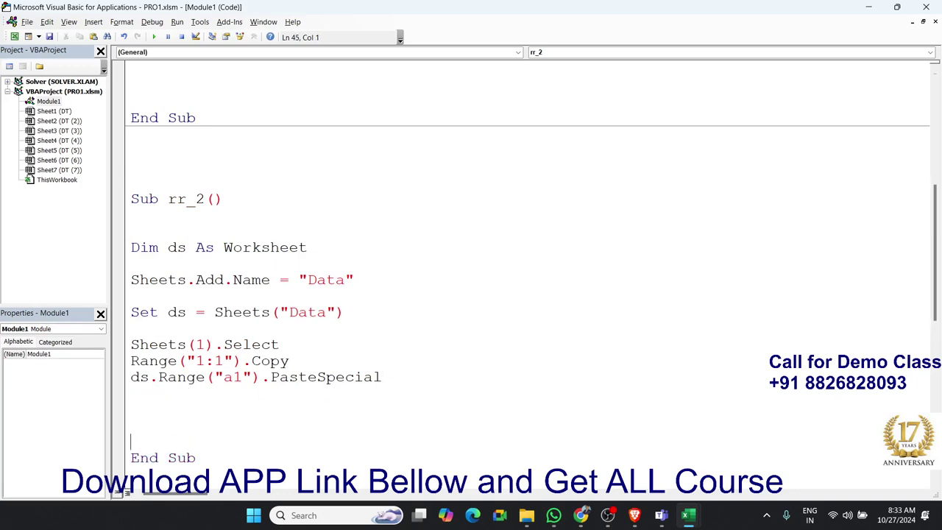
scroll(338, 331, down, 2)
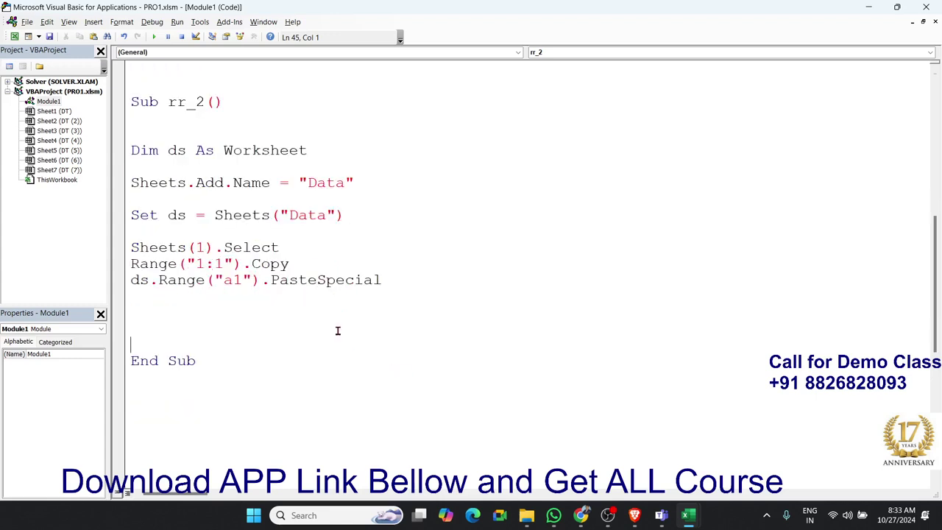
scroll(311, 313, down, 2)
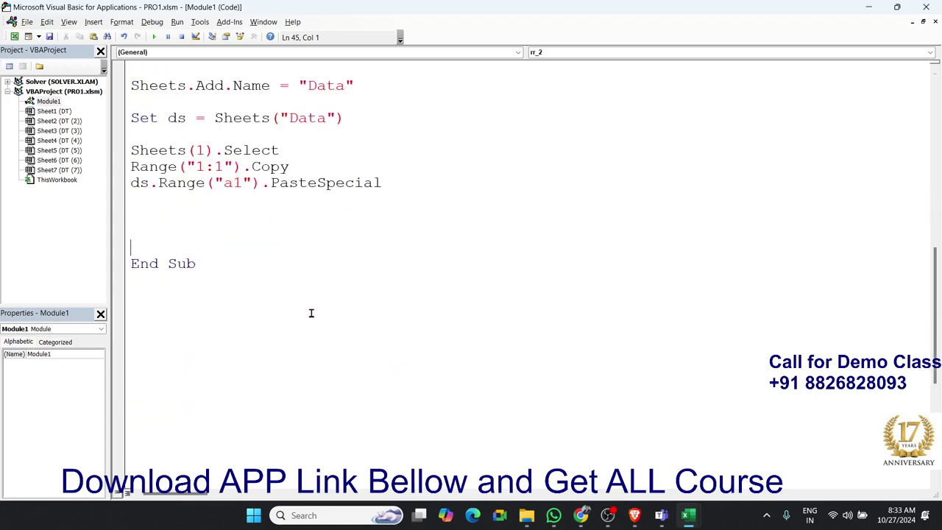
Step: Add a ds.Activate line under the PasteSpecial line, using autocomplete for Activate
click(184, 197)
text(ds)
text(.)
key(Tab)
key(Return)
Step: Check another worksheet's data and headers in Excel, then return to the code editor
key(alt+F11)
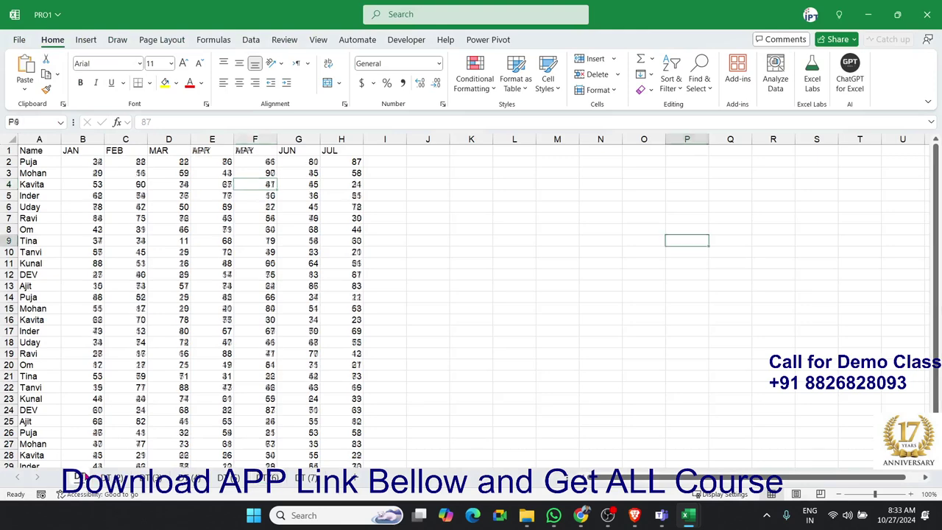
click(79, 478)
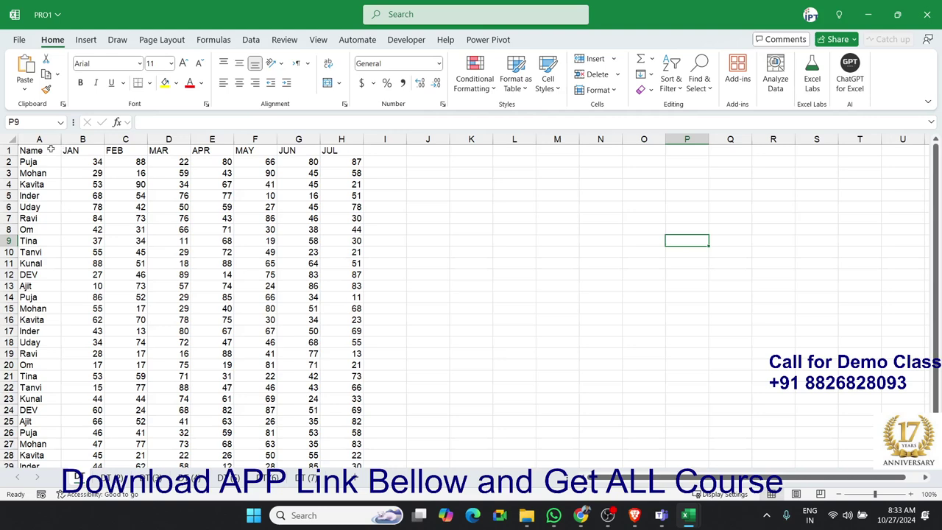
key(alt+Tab)
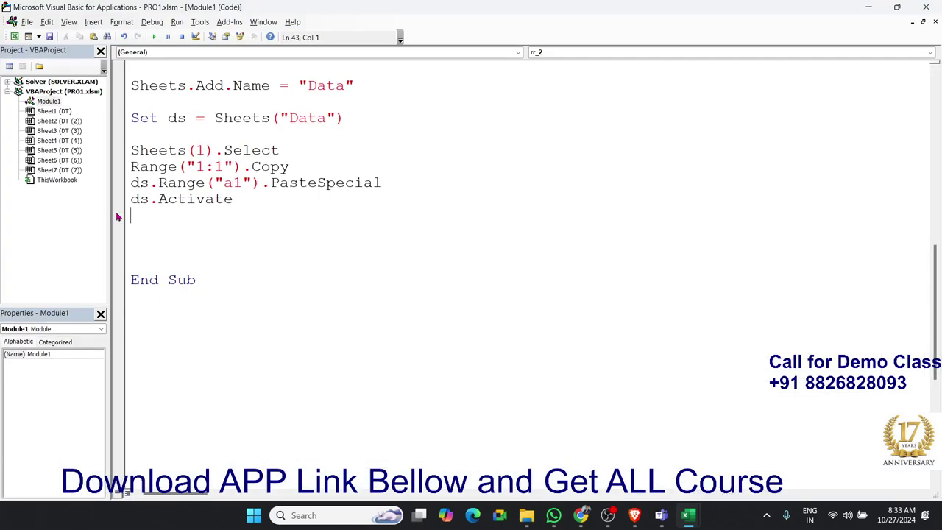
Step: Write 'For i = 1 To Sheets.Count' with a closing 'Next i' after ds.Activate
key(Return)
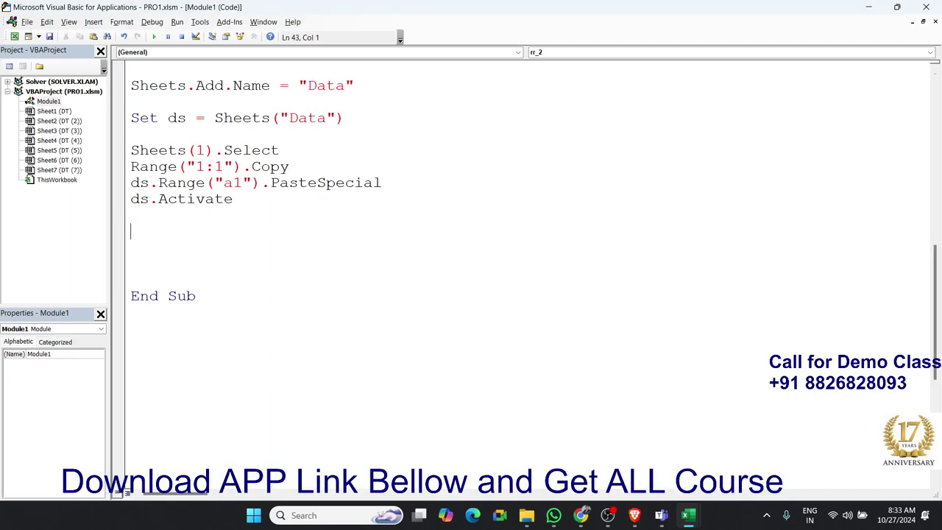
text(for )
text(i)
key(BackSpace)
text(i)
text(= )
text(1)
text(t)
key(BackSpace)
text(t)
text(o she)
text(et)
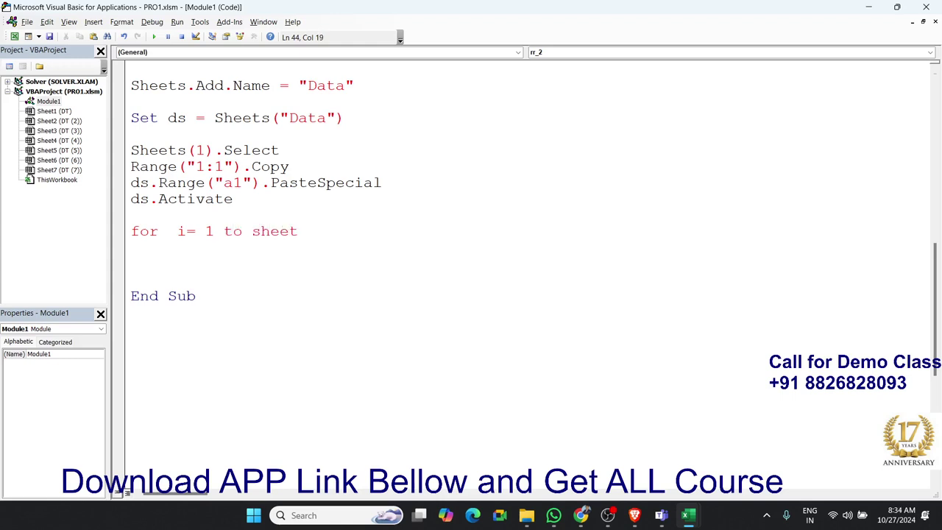
text(.c)
key(BackSpace)
key(BackSpace)
text(s)
text(.c)
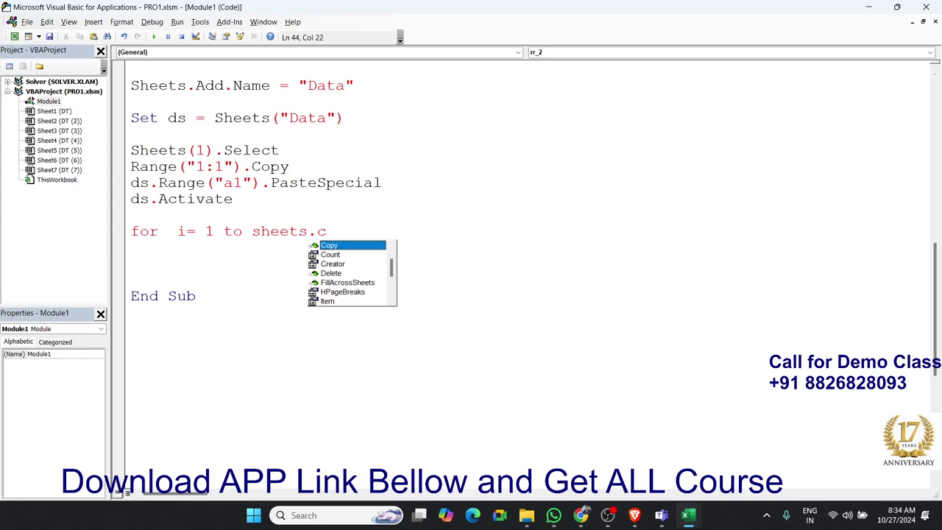
key(Down)
key(Tab)
key(Return)
key(Return)
key(Return)
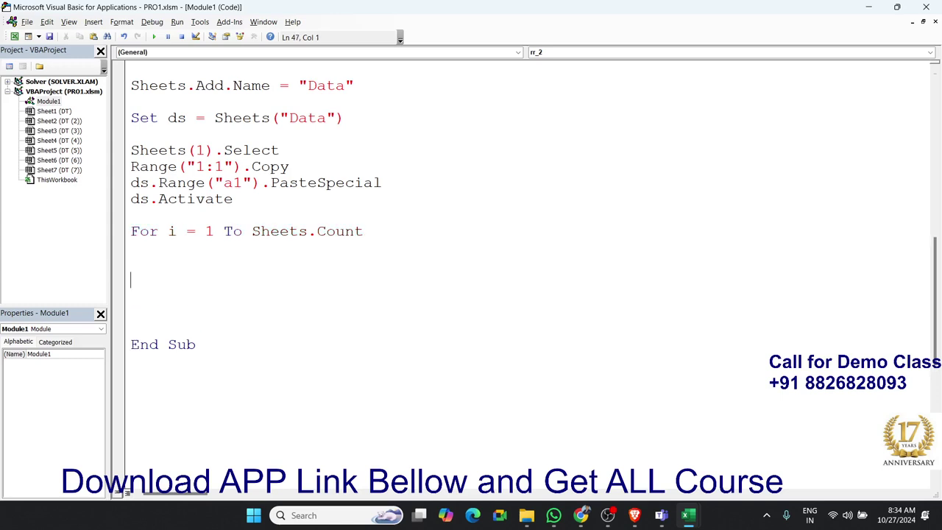
text(next )
text(i)
key(Up)
scroll(309, 273, up, 1)
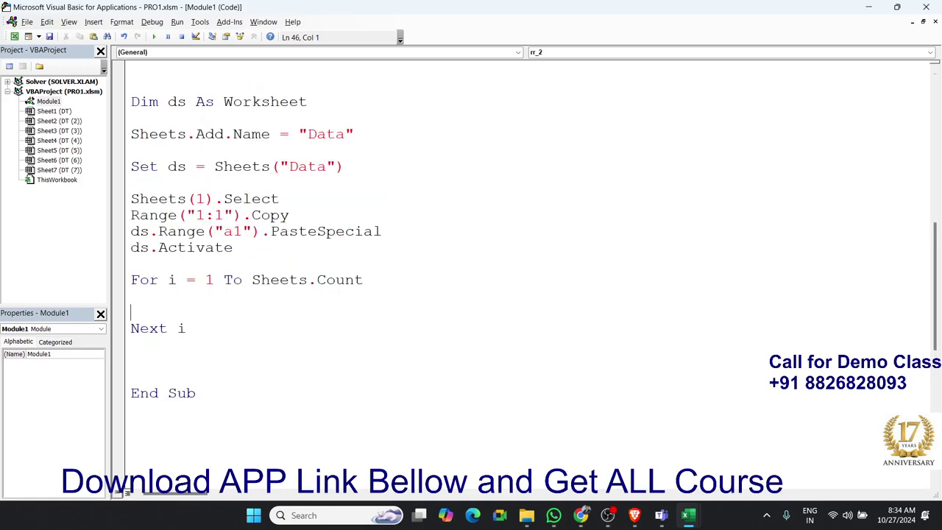
scroll(332, 221, up, 4)
scroll(333, 221, up, 3)
scroll(332, 222, up, 2)
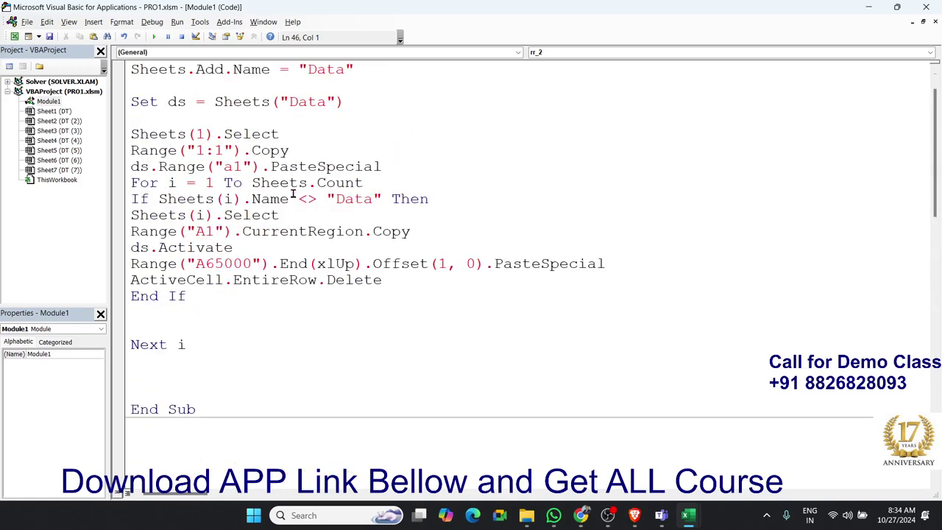
scroll(274, 212, up, 1)
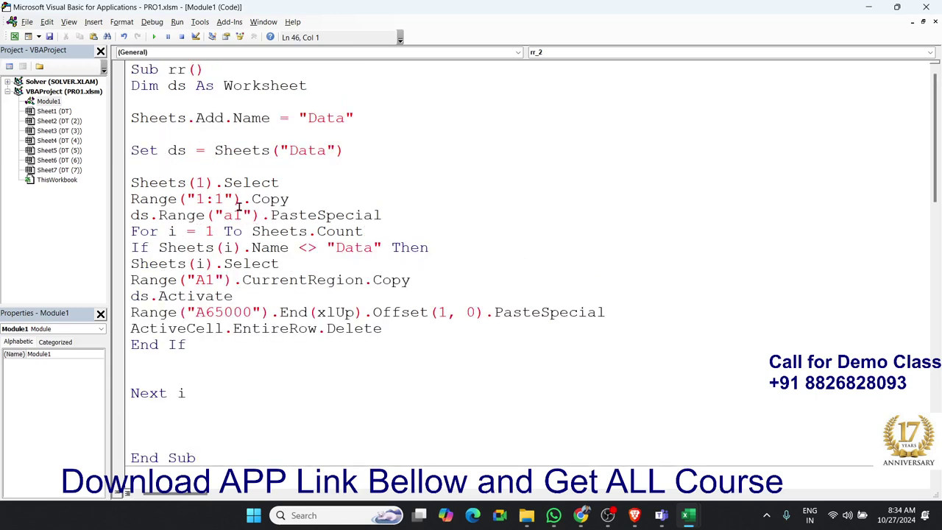
drag(134, 232, 417, 231)
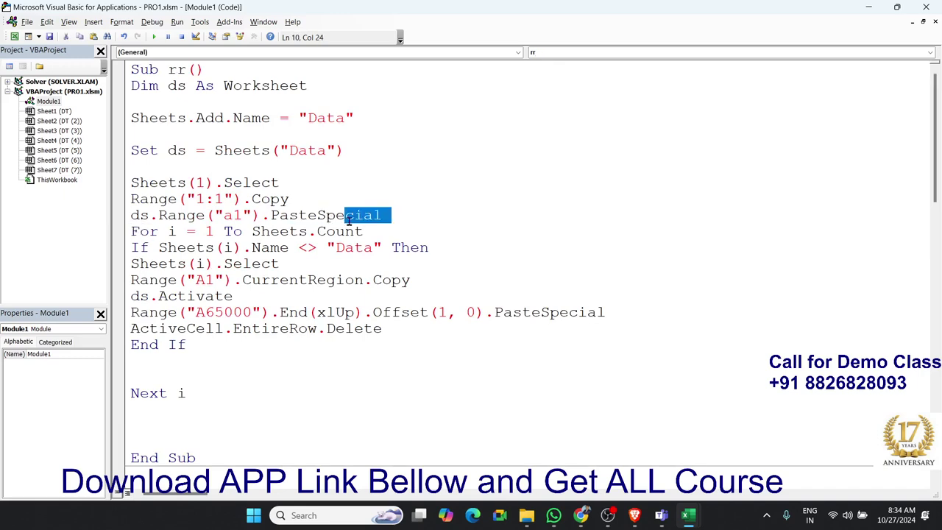
click(420, 236)
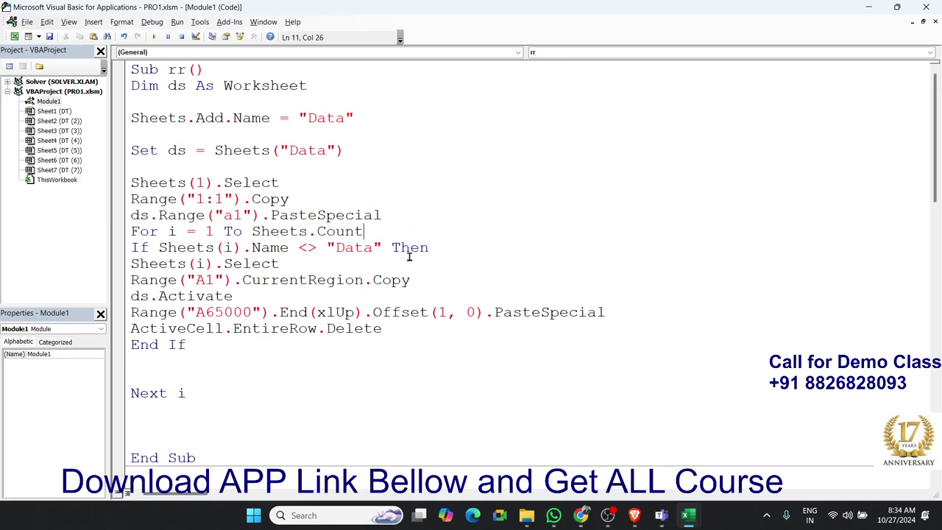
drag(441, 249, 131, 248)
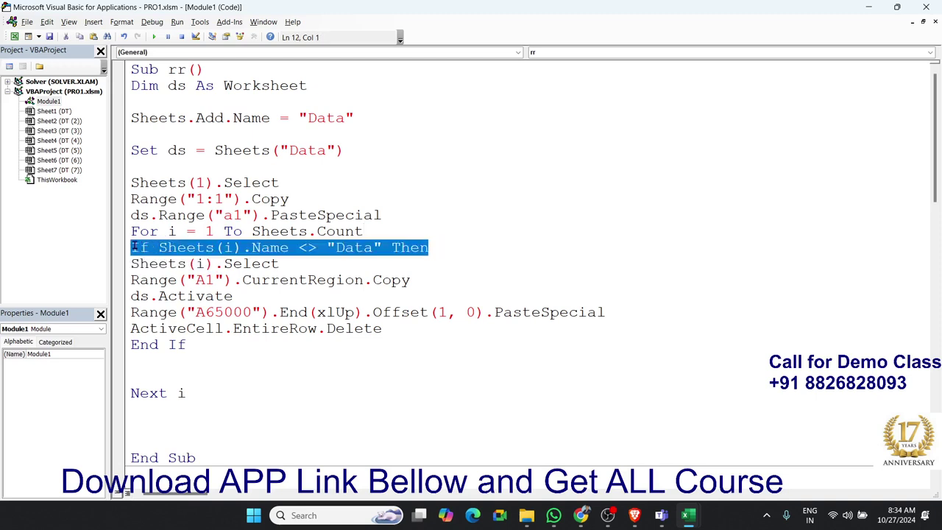
drag(283, 265, 125, 250)
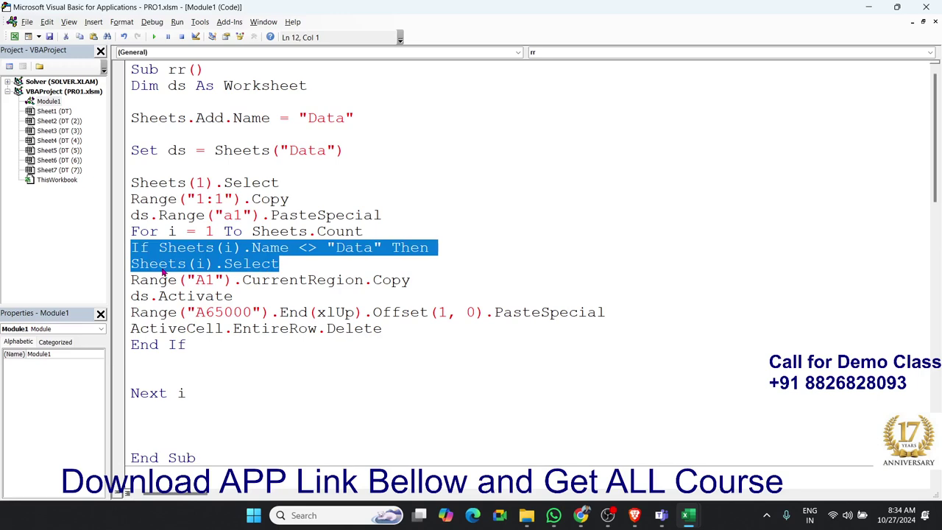
scroll(176, 309, down, 4)
scroll(176, 309, down, 2)
Step: Inside the i loop, type If Sheets(i).Name <> "Data" Then followed by Sheets(i).Select
scroll(176, 309, down, 4)
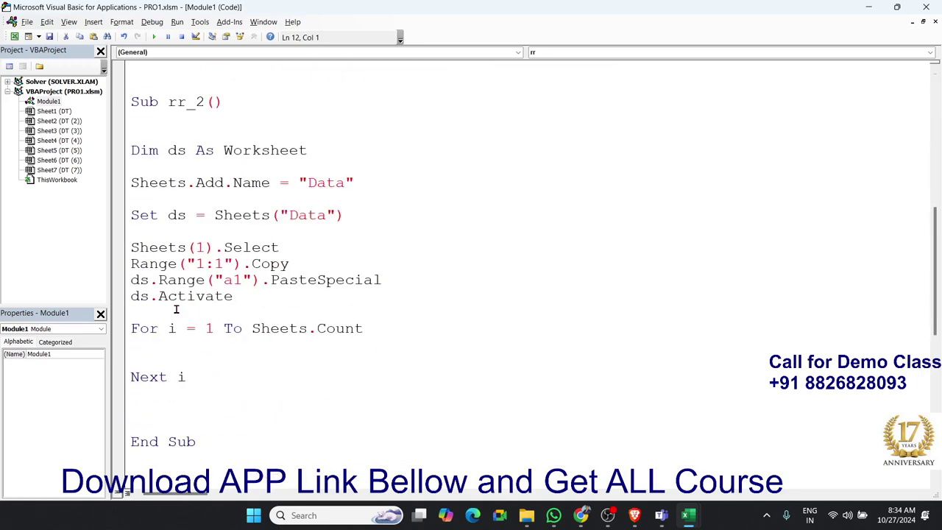
click(168, 338)
text(If Sheets(i).Name <> "Data" Then)
key(Return)
text(Sheets(i).Select)
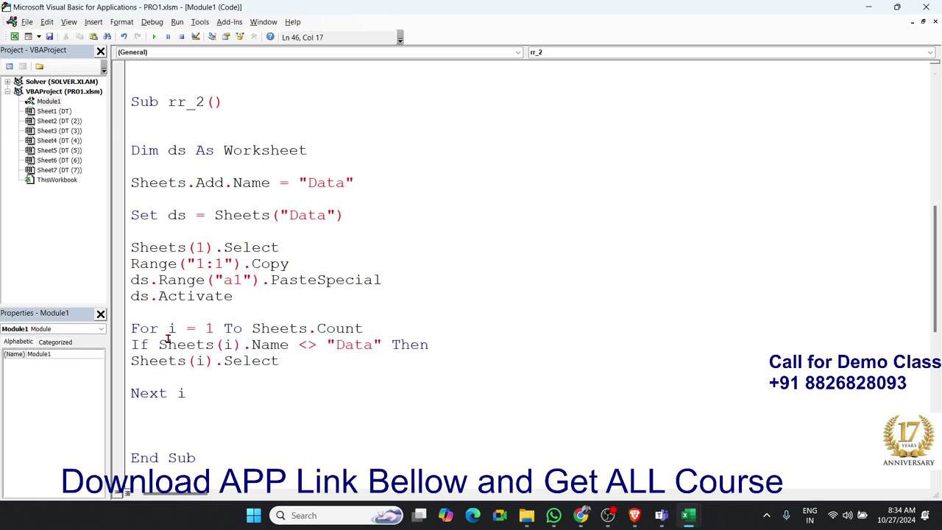
Step: Add End If below the If line and cut the stray Sheets(i).Select line
click(445, 339)
key(Return)
key(Return)
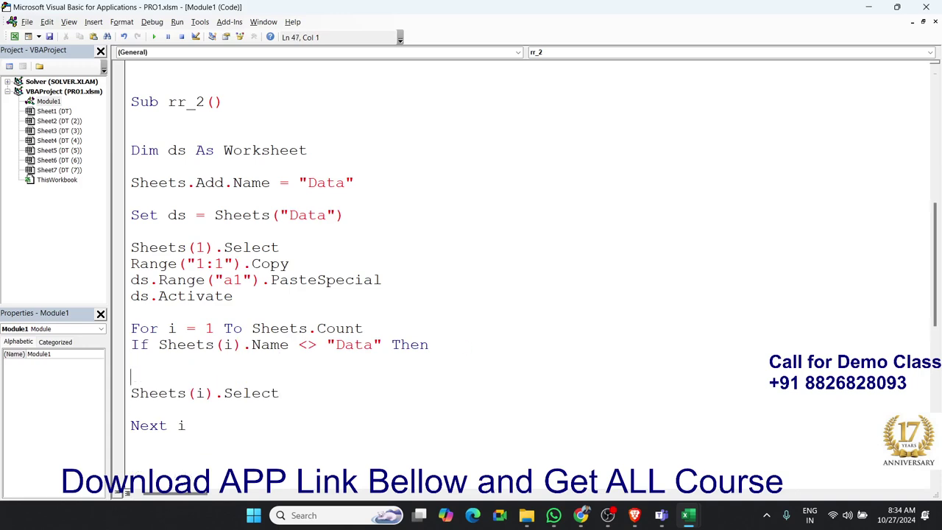
text(end if)
key(Down)
drag(282, 393, 130, 393)
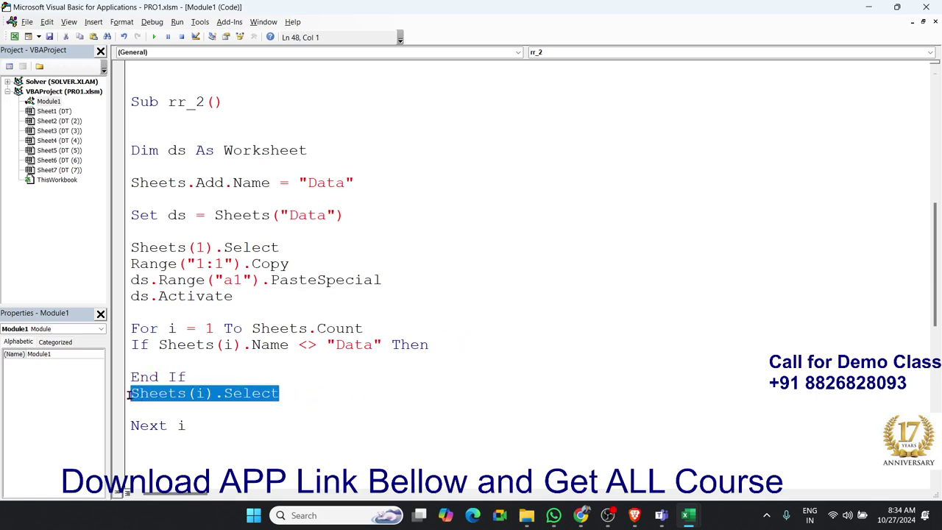
key(ctrl+x)
Step: Open indented blank lines in the If block and begin typing 'for j = 1 to'
click(158, 359)
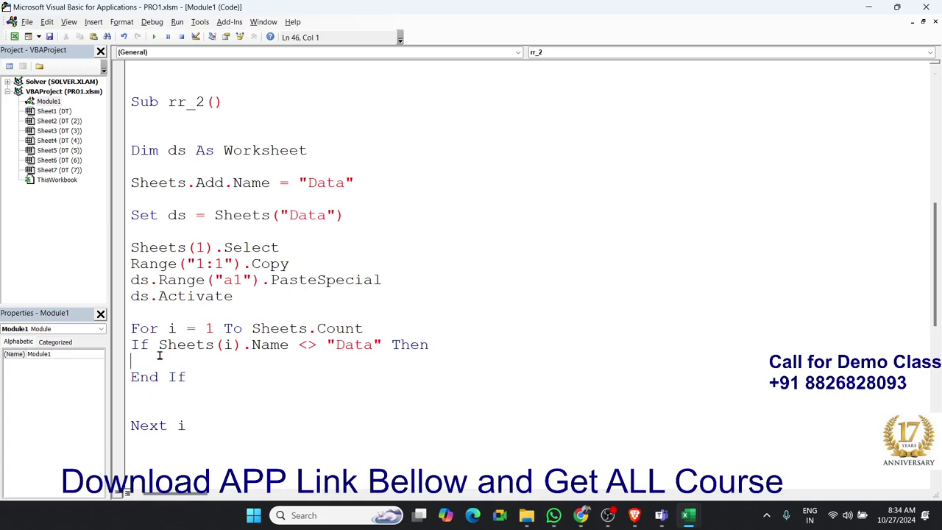
key(Return)
key(Return)
key(Up)
key(Up)
key(Return)
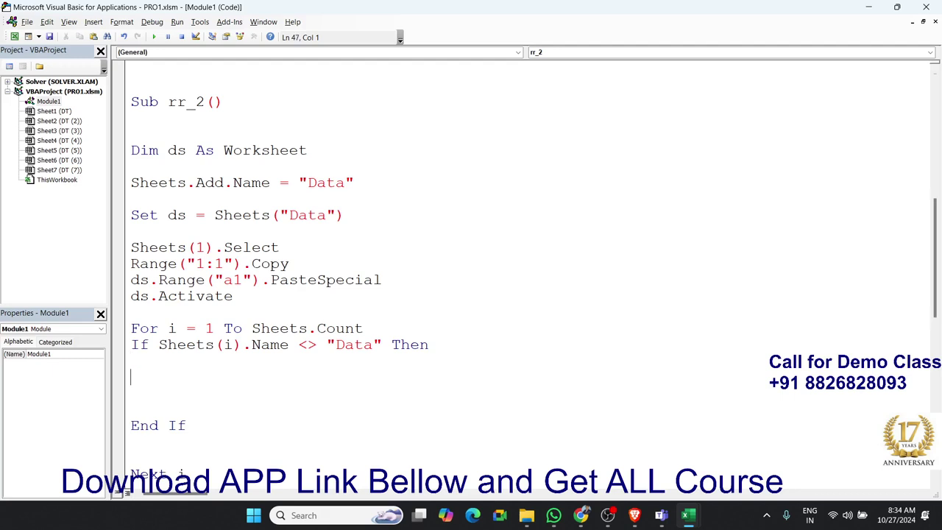
click(131, 361)
key(Tab)
text(f)
text(or)
text( j = )
text(1 to)
Step: Count the eight month headers in Excel, then finish 'For j = 1 To 8' and add 'Next j'
key(alt+F11)
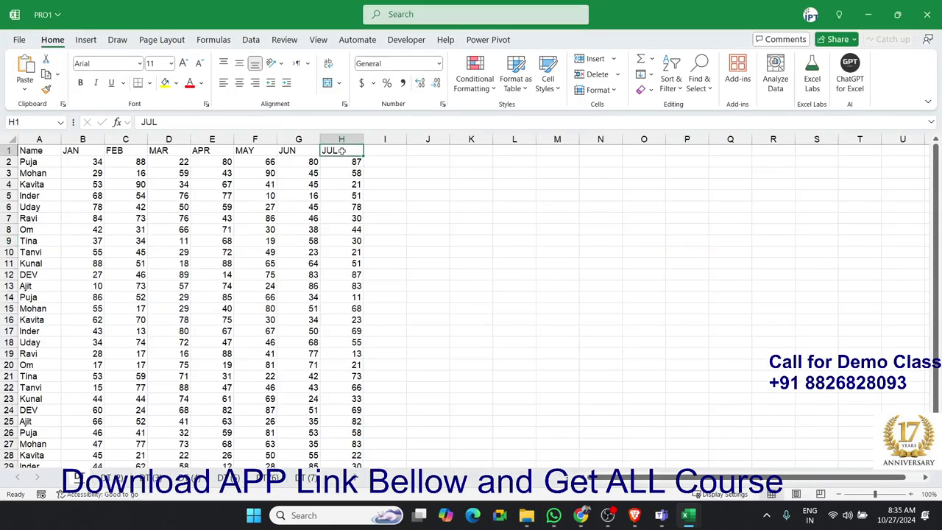
drag(343, 151, 27, 140)
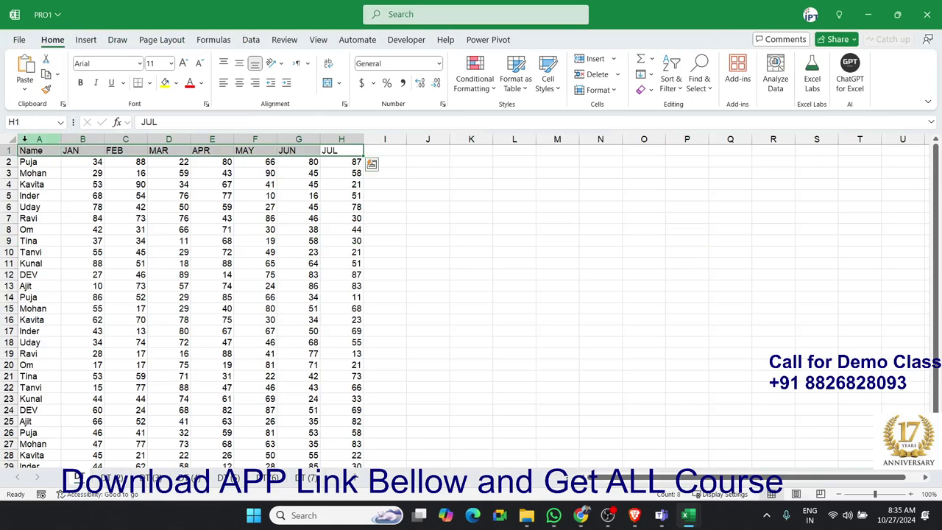
key(alt+F11)
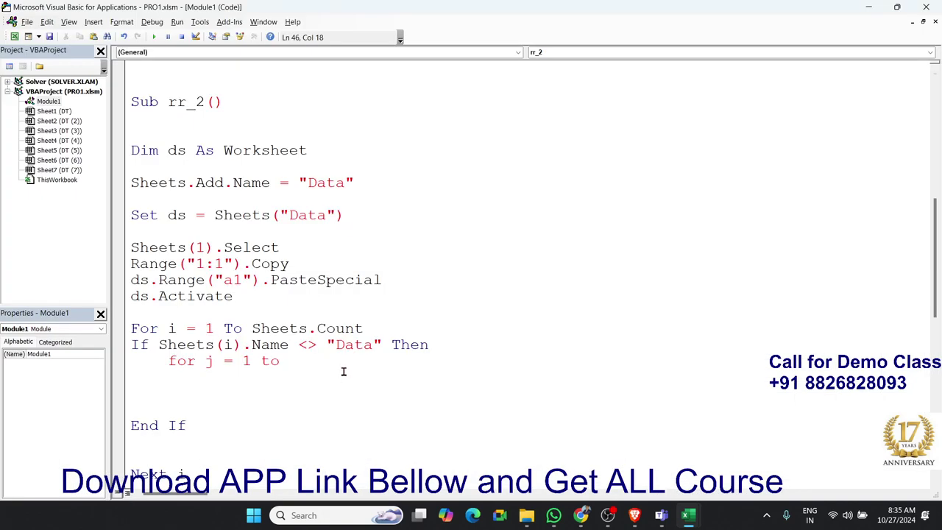
text(8)
key(Return)
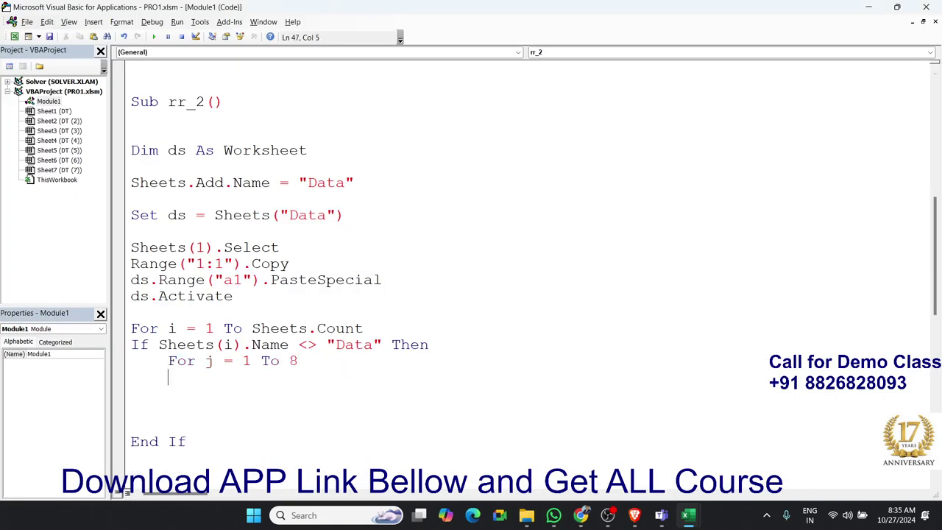
key(Return)
text(next )
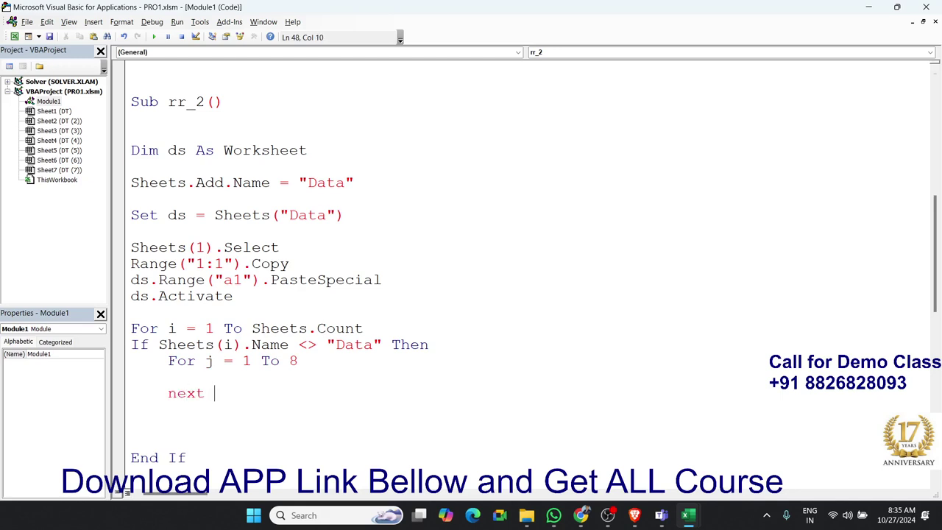
text(j)
key(Up)
key(Return)
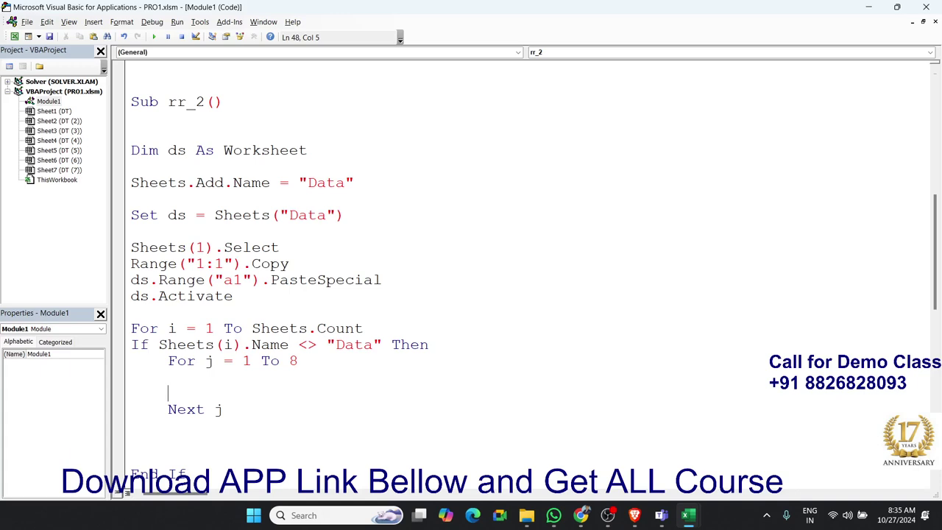
Step: Inside the j loop, add Sheets(i).Select and start an indented 'for k= 1 to' line
click(198, 376)
key(Return)
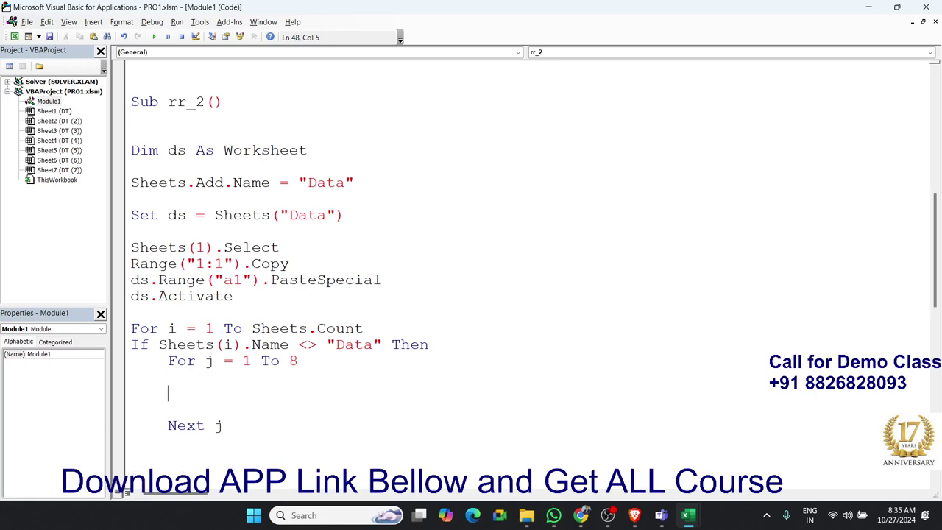
click(169, 377)
text(sheets)
text((i)
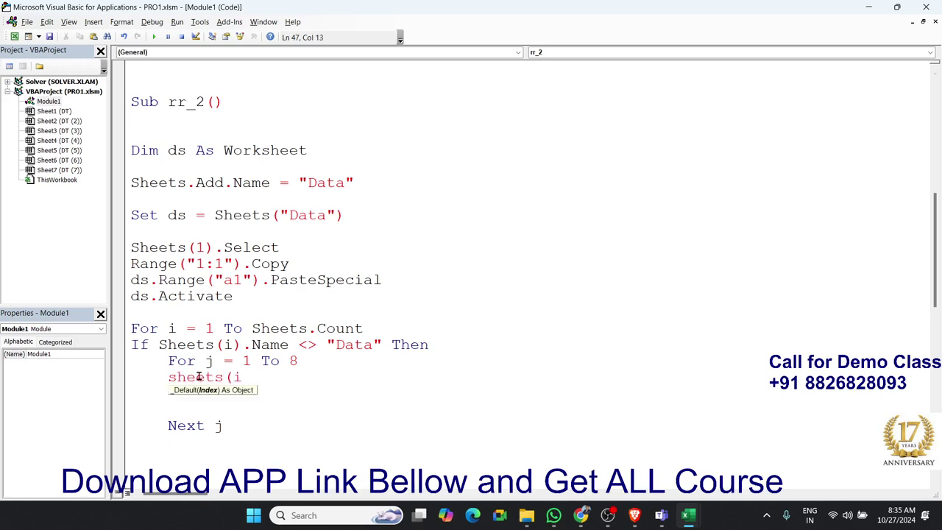
text().se)
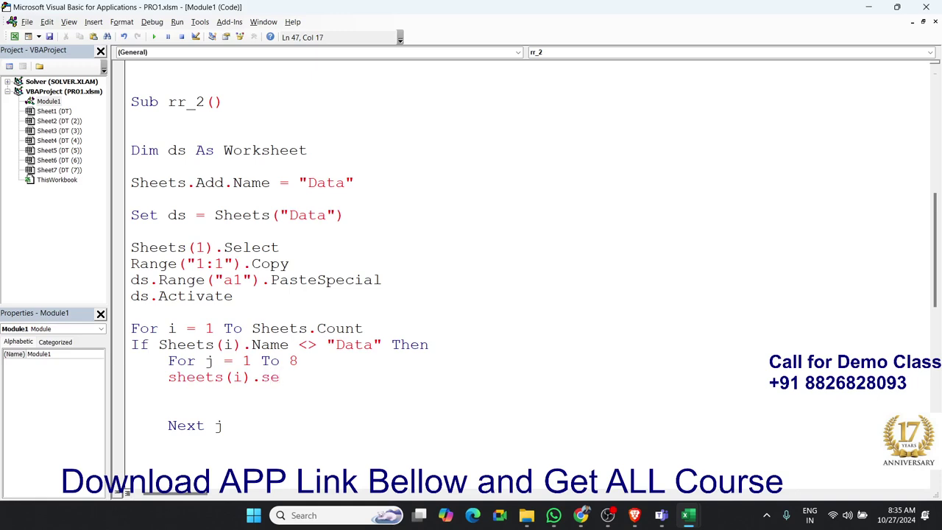
text(lect)
key(Return)
key(Return)
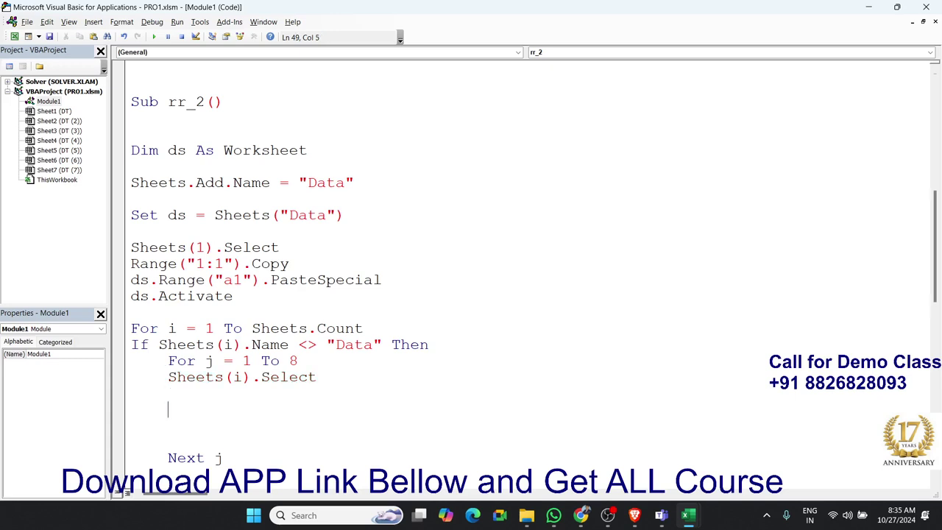
key(Up)
key(Tab)
key(Return)
key(Up)
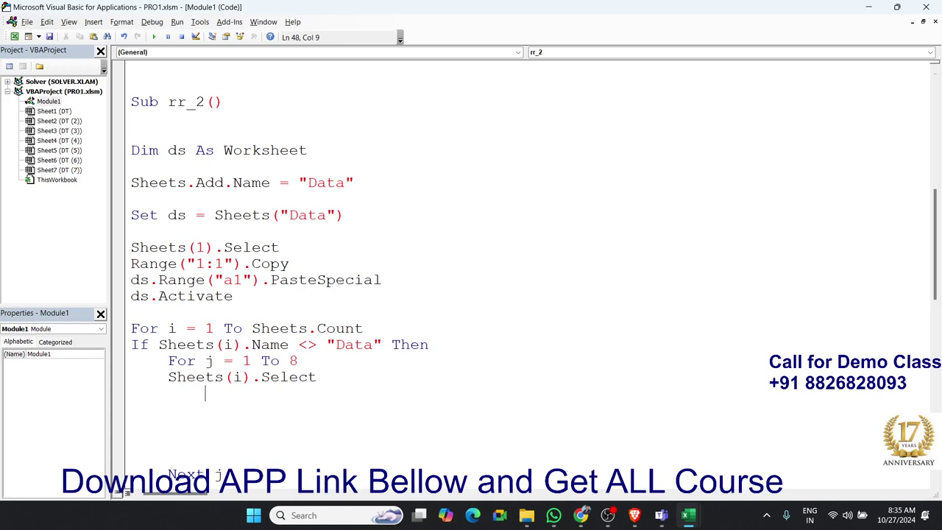
text(for )
text(k=)
text( 1 to)
Step: Complete the inner loop line as For k = 1 To 8, correcting a mistyped 6
text(6)
key(BackSpace)
text(8)
key(Return)
Step: Add 'If Cells(1, k).Value = ds.Cells(1, j).Value Then' inside the k loop
text(i)
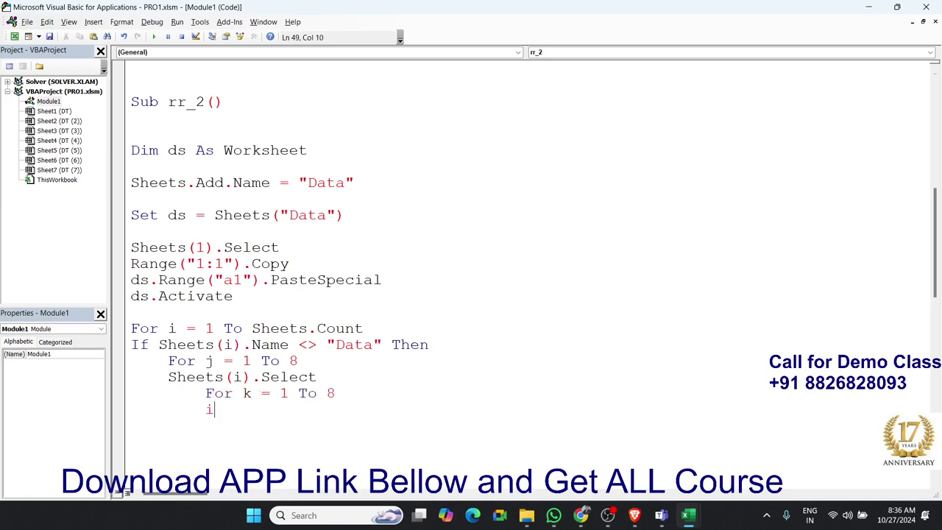
text(f )
text(sheets)
key(BackSpace)
key(BackSpace)
key(BackSpace)
key(BackSpace)
key(BackSpace)
key(BackSpace)
text(k)
key(BackSpace)
text(ce)
text(lls()
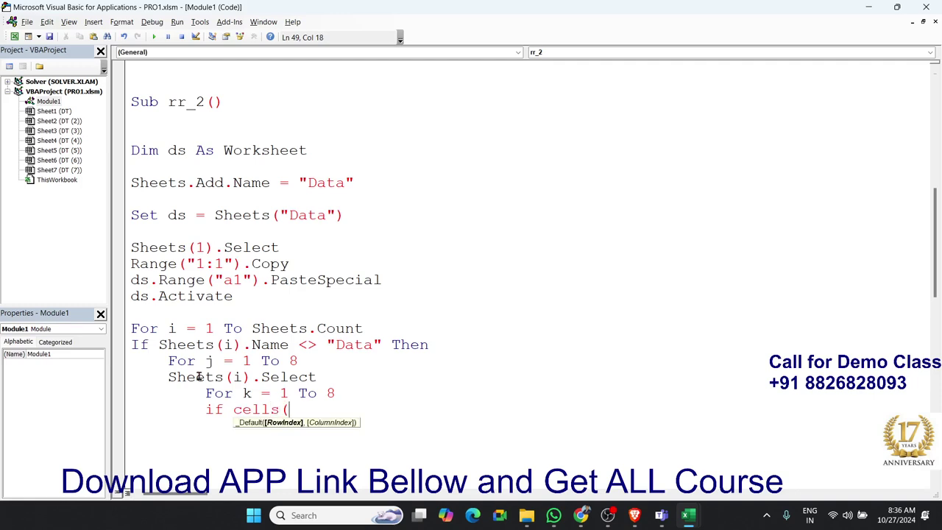
text(1,)
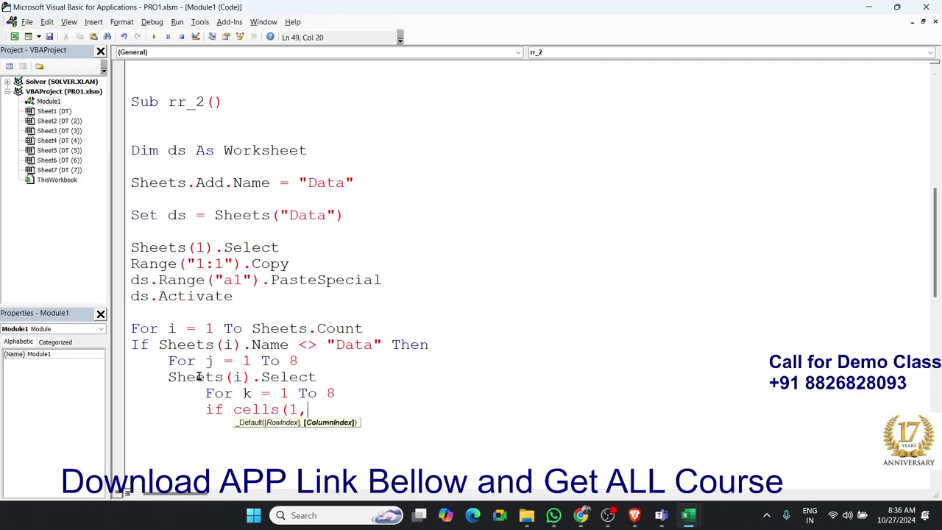
text(k))
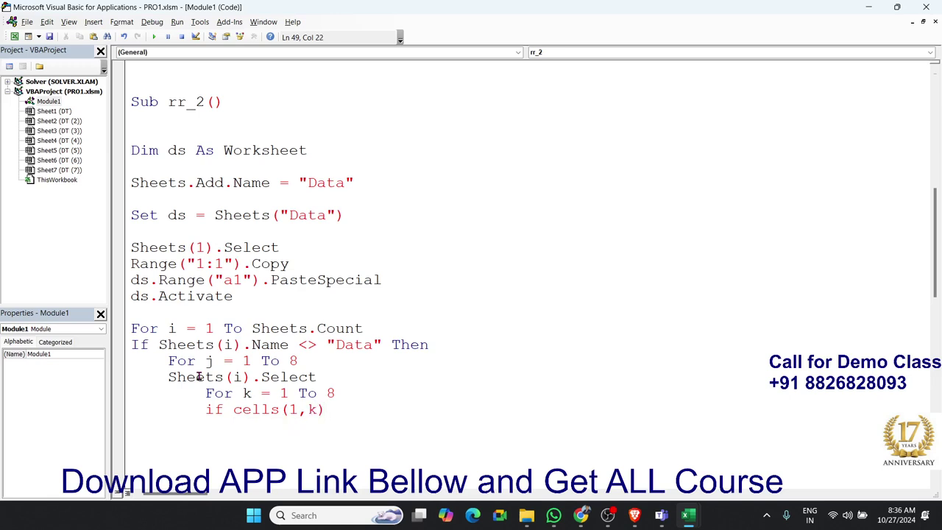
text(.value = )
text(ds.c)
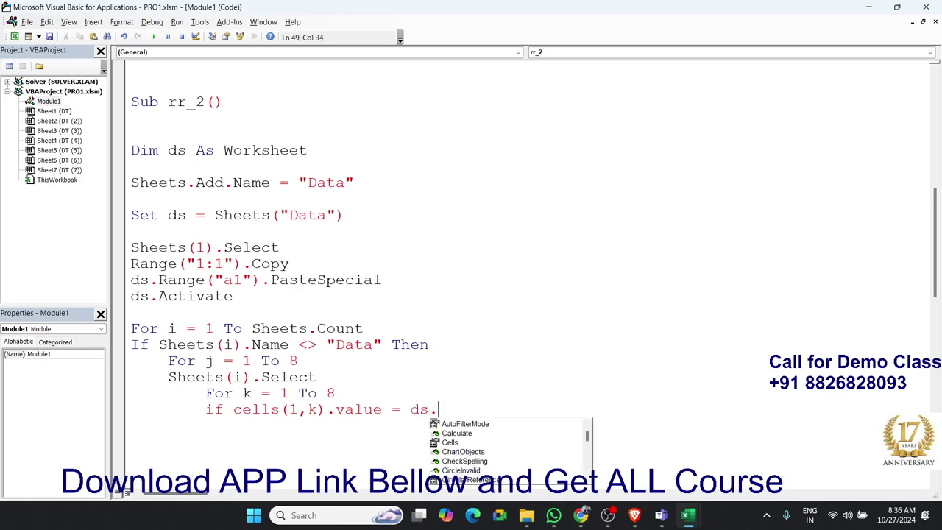
text(e)
key(Tab)
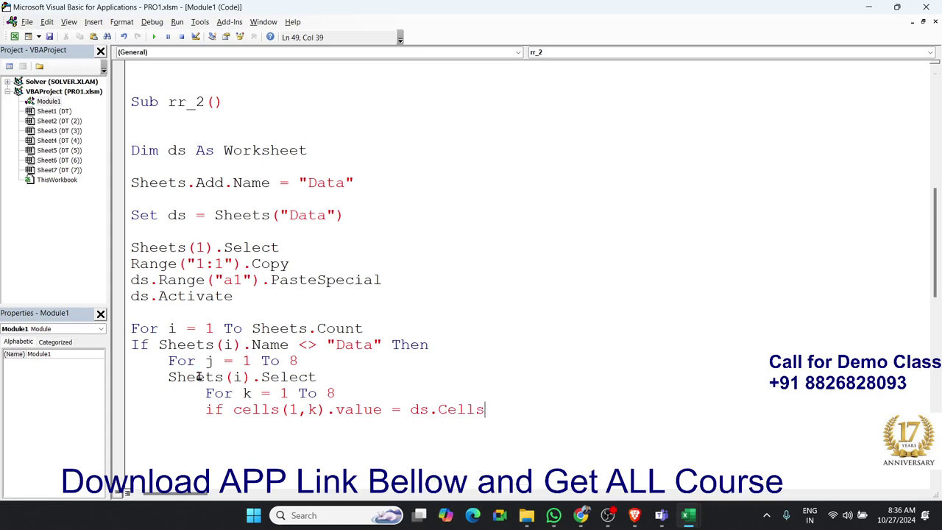
text((1)
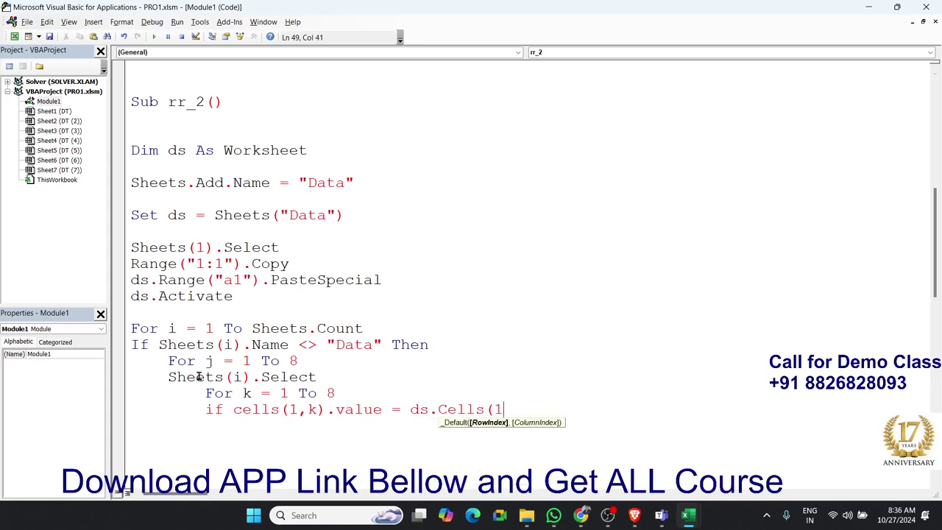
text(,)
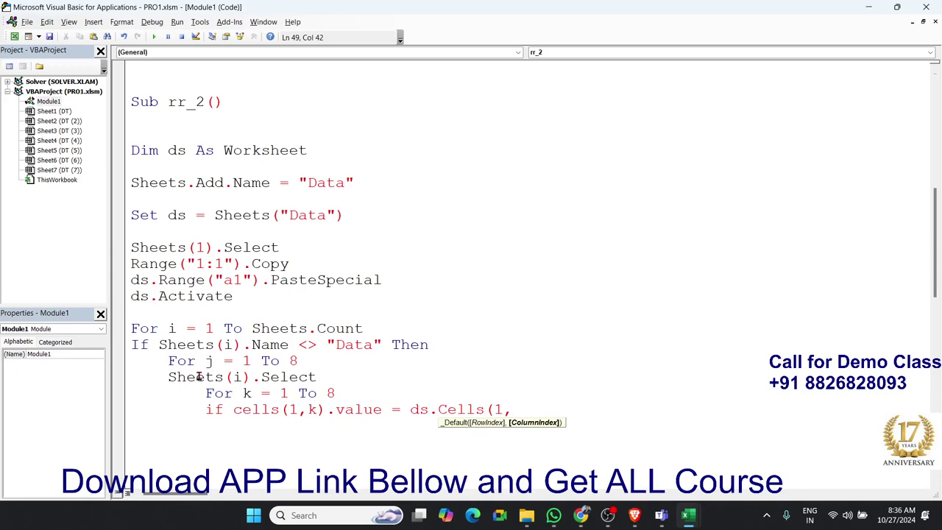
text(j))
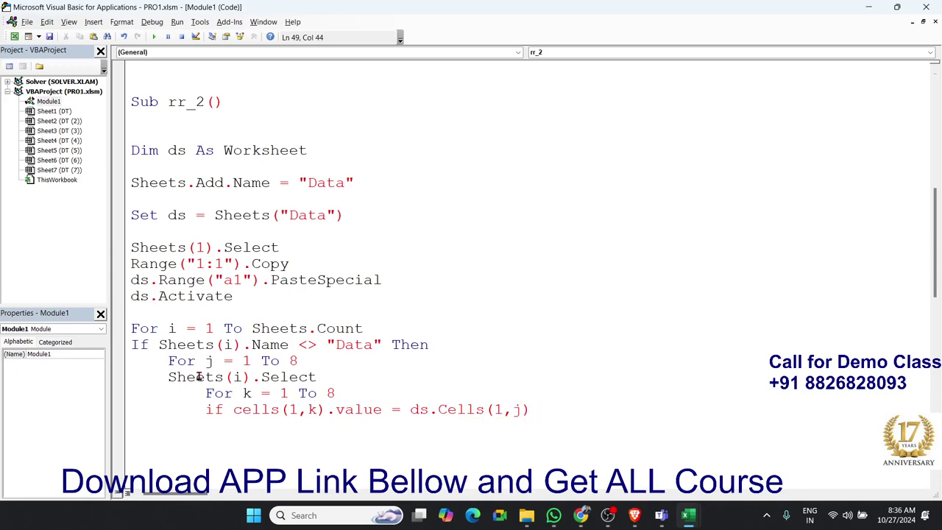
text(.value )
text(then)
key(Return)
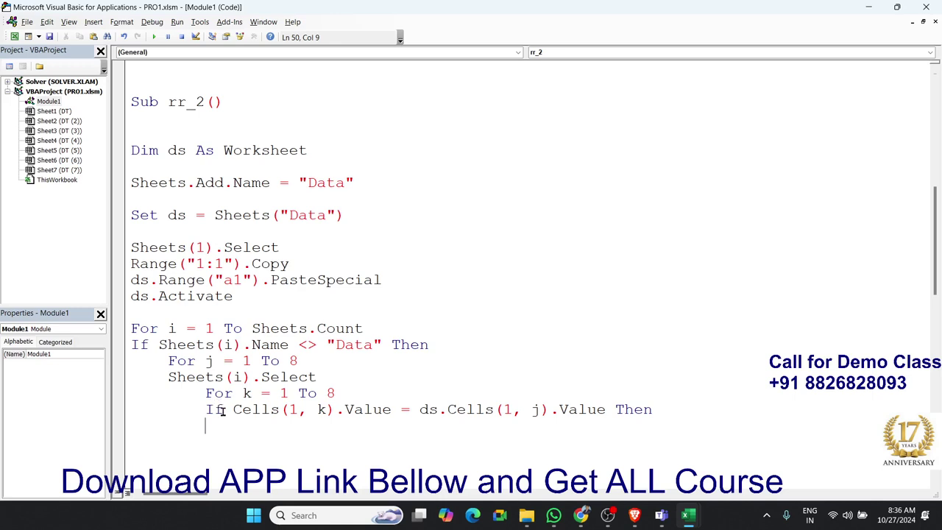
Step: Type range("A2",cells(range("A65000").End(xlUp).Row,8).copy under the If line
text(ra)
text(nge)
text(()
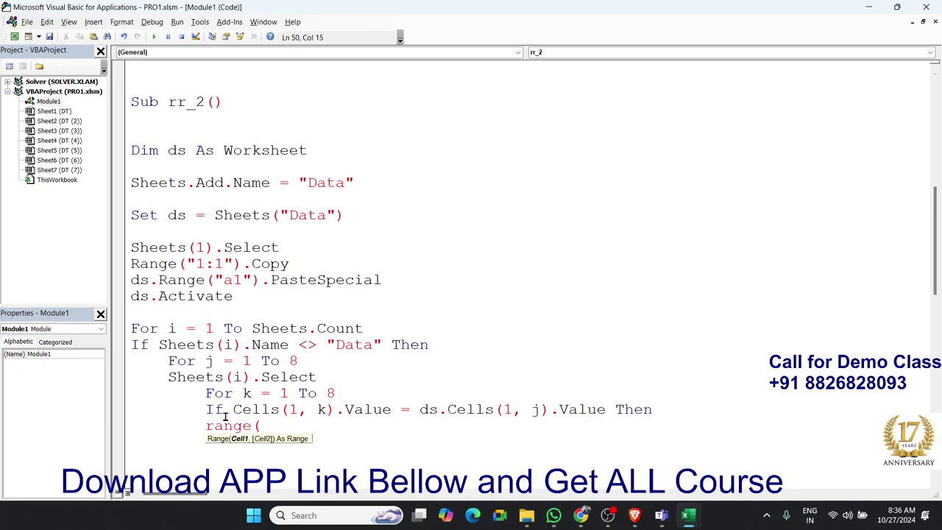
text("A)
text(2")
text(,)
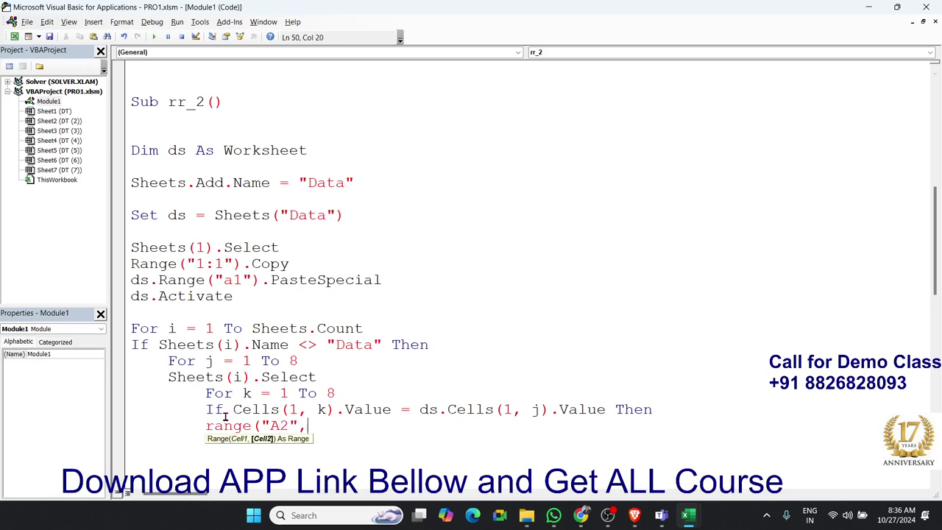
text(cells)
text(()
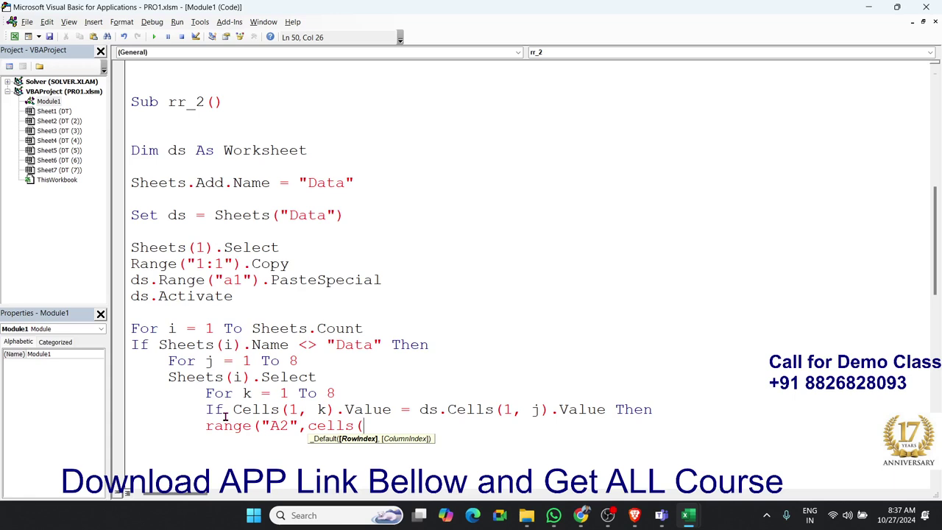
text(range)
text(("6)
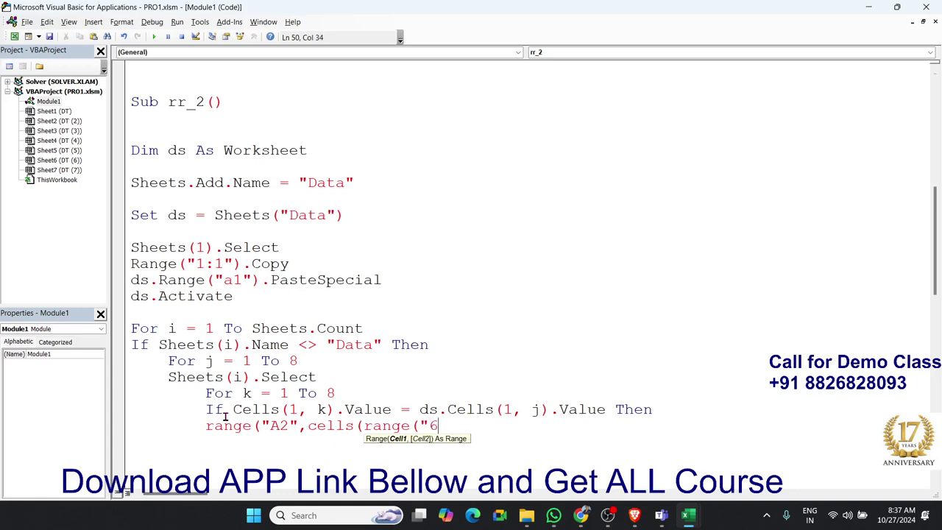
text(5000)
text("))
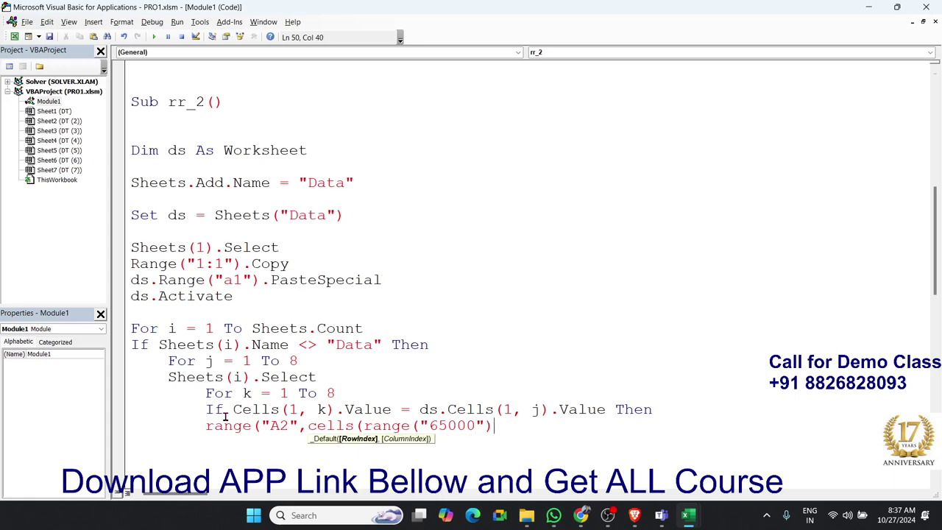
text(.en)
key(Tab)
text(()
key(Down)
key(Down)
key(Down)
key(Down)
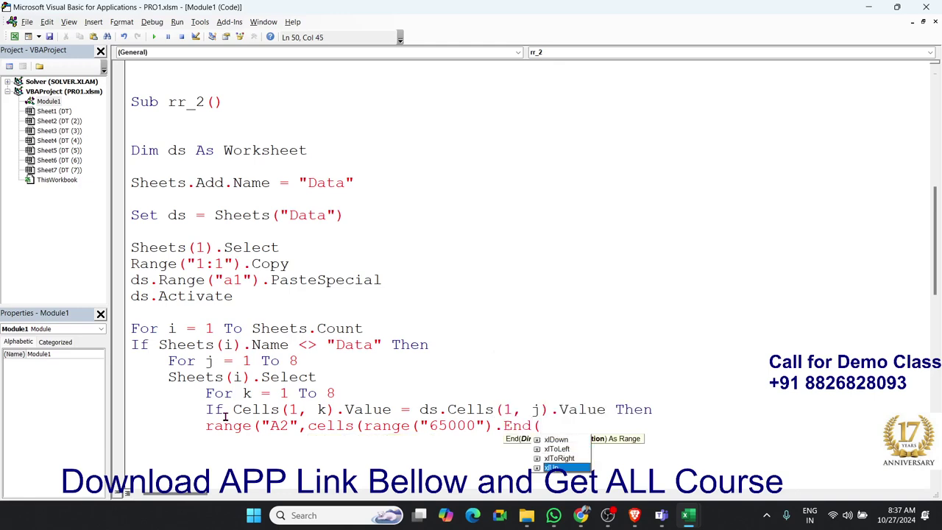
key(Tab)
text())
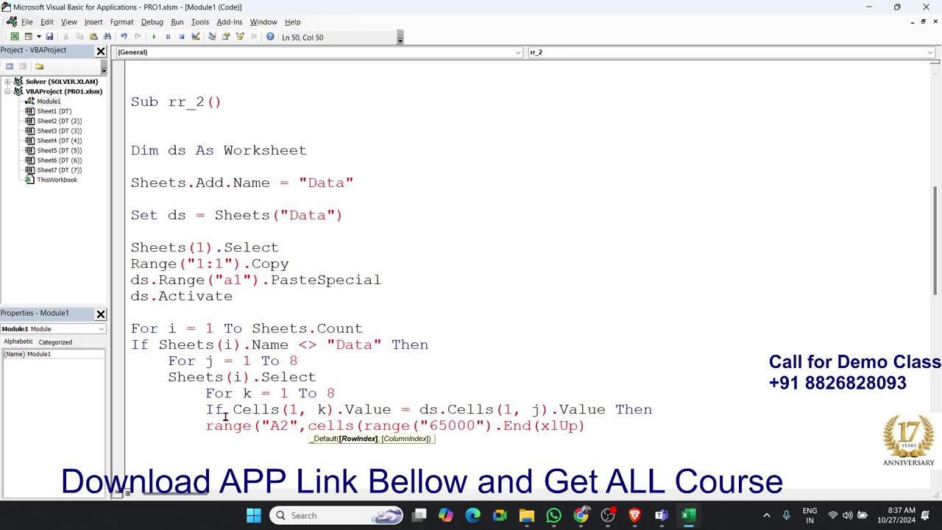
text(.ro)
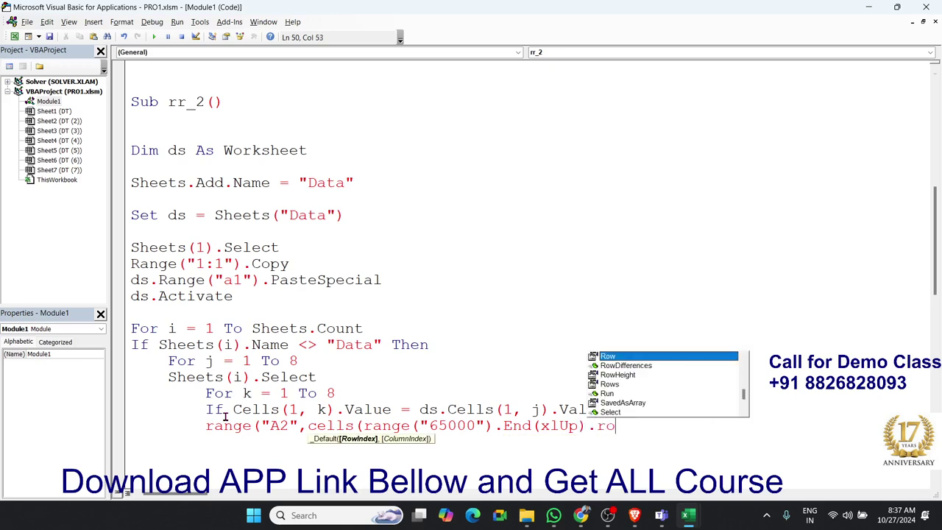
text(w)
key(Tab)
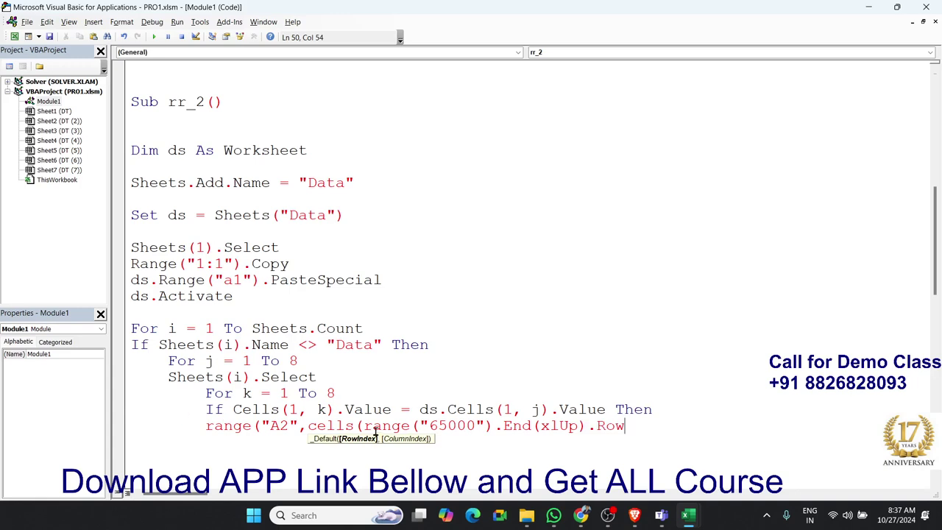
click(427, 425)
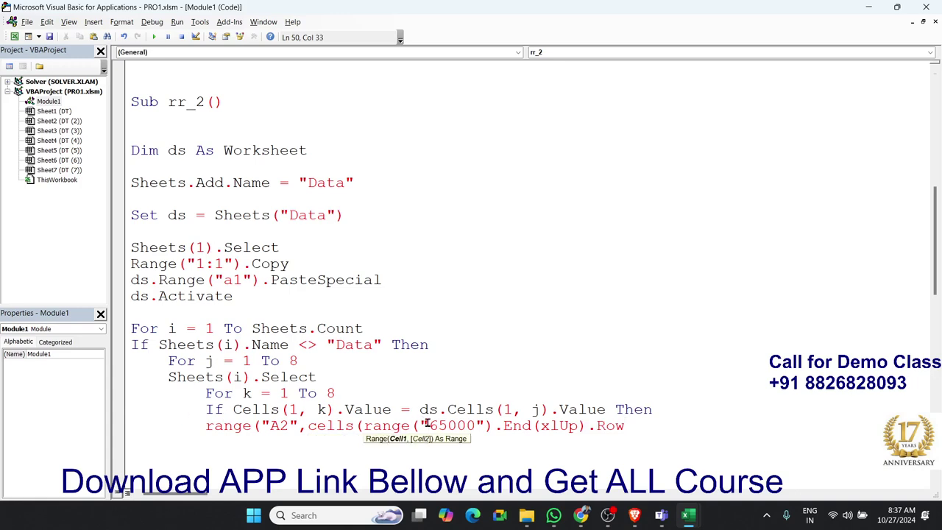
text(A)
click(641, 429)
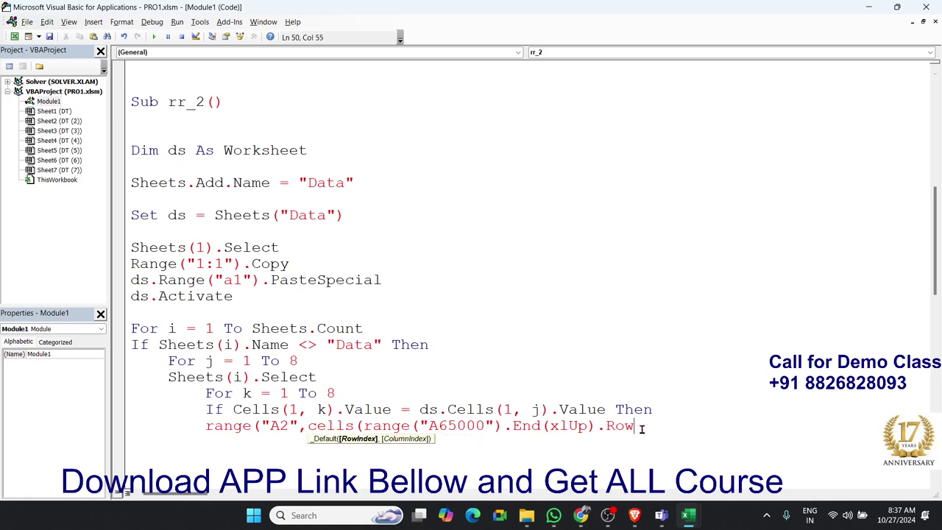
text(,)
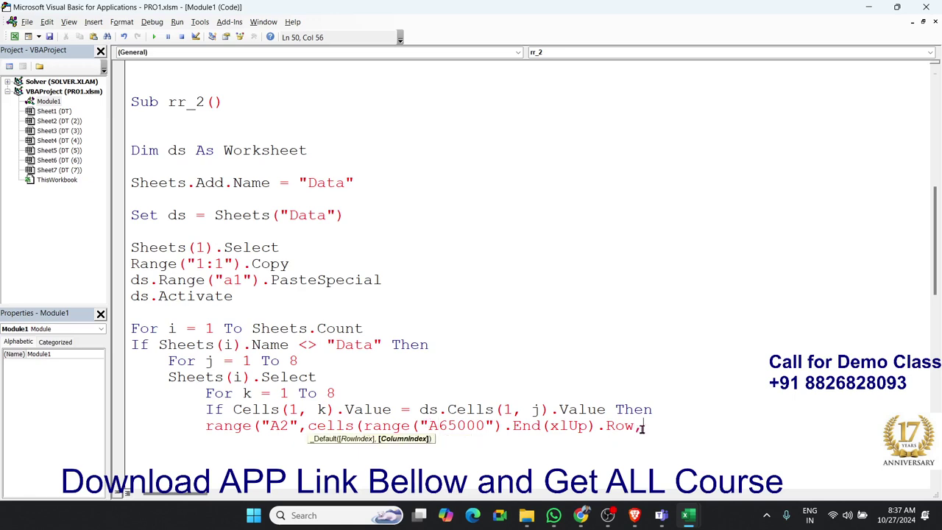
text(8))
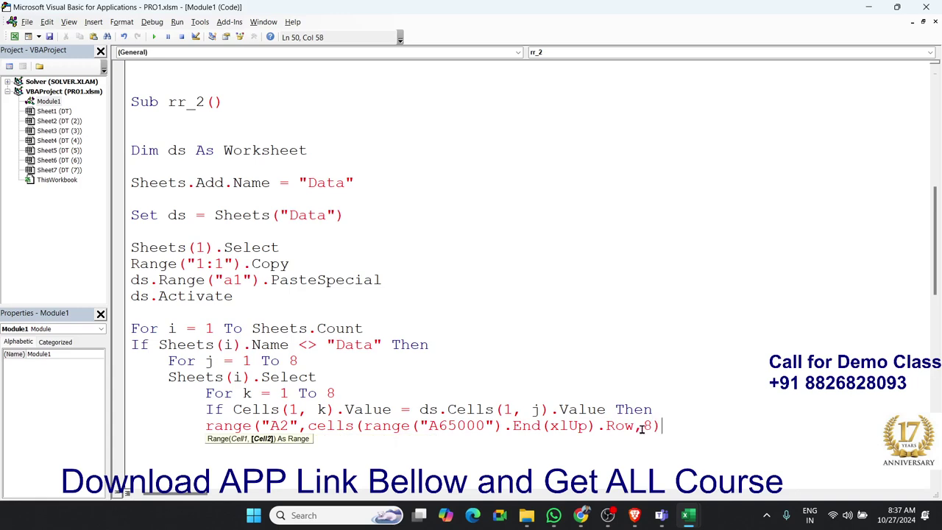
text(.co)
text(py)
Step: Add the missing closing bracket to the Range("A2", Cells(..., 8)).Copy line after the compile error
key(Return)
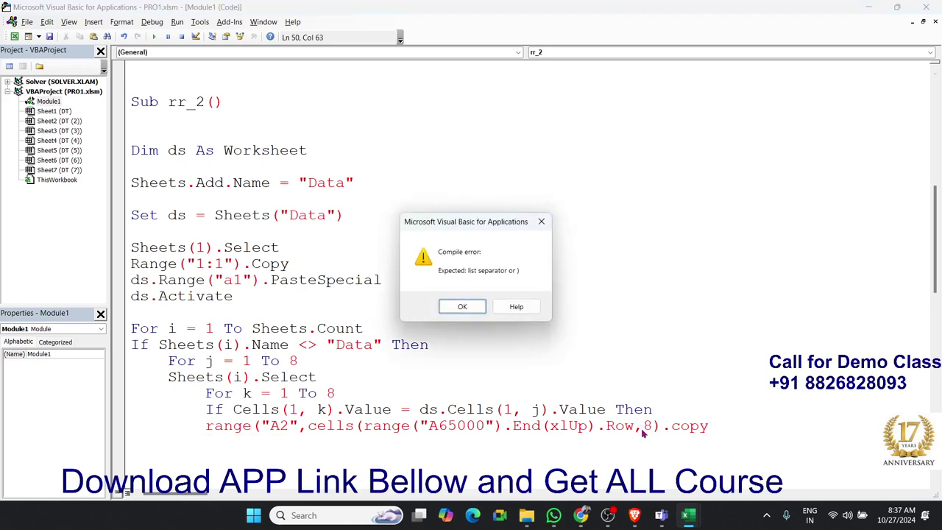
key(Return)
key(Left)
key(Left)
key(Left)
key(Left)
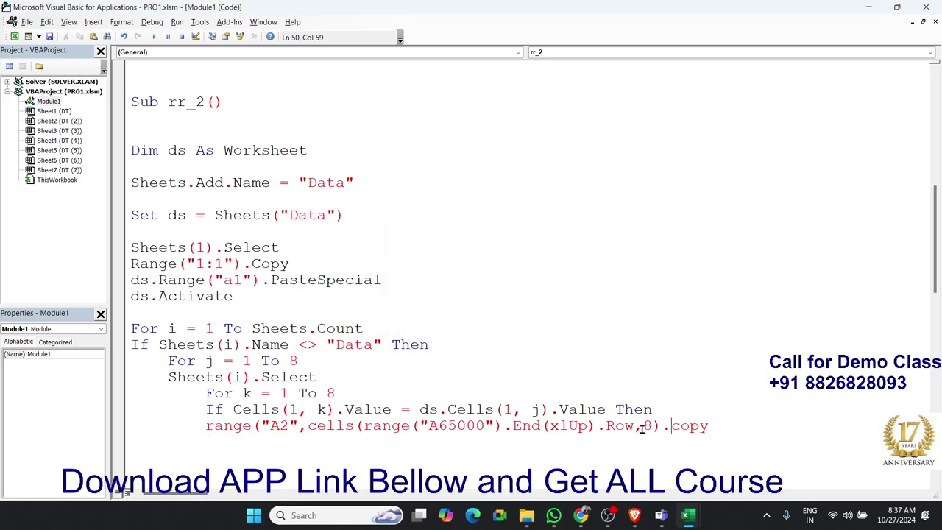
key(Left)
key(Left)
key(Left)
key(Left)
key(Right)
key(Right)
key(Right)
text())
key(End)
key(Return)
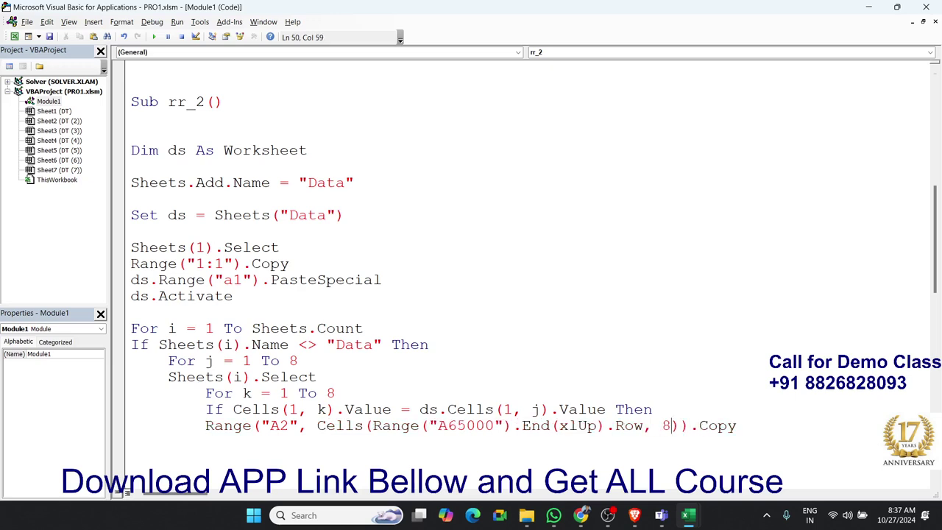
Step: Insert a blank line above the For j = 1 To 8 loop
click(299, 360)
click(317, 377)
click(298, 361)
click(207, 360)
key(Left)
key(Left)
key(Left)
key(Left)
key(Left)
key(Return)
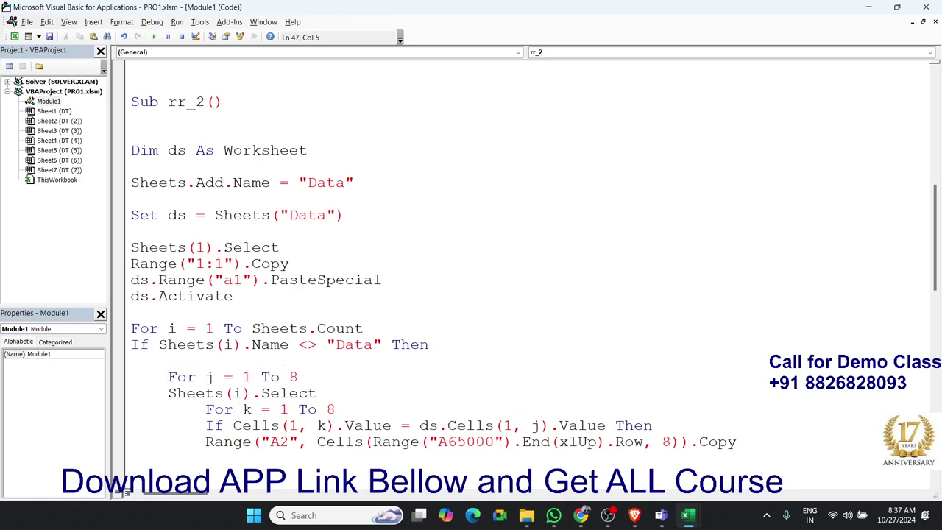
Step: Above For j, write r = ds.Range("A65000").End(xlUp).Offset(1, 0).Row
key(Return)
key(Up)
key(Up)
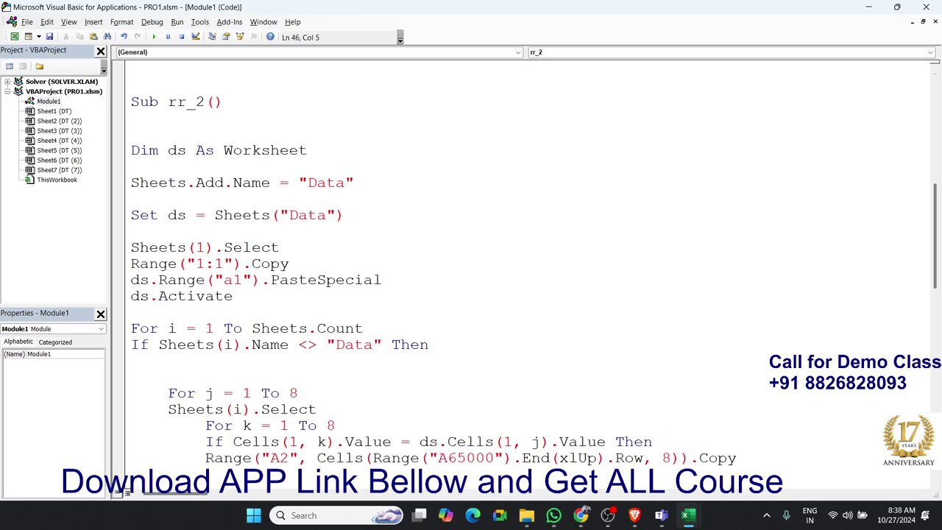
text(r=r)
text(ange()
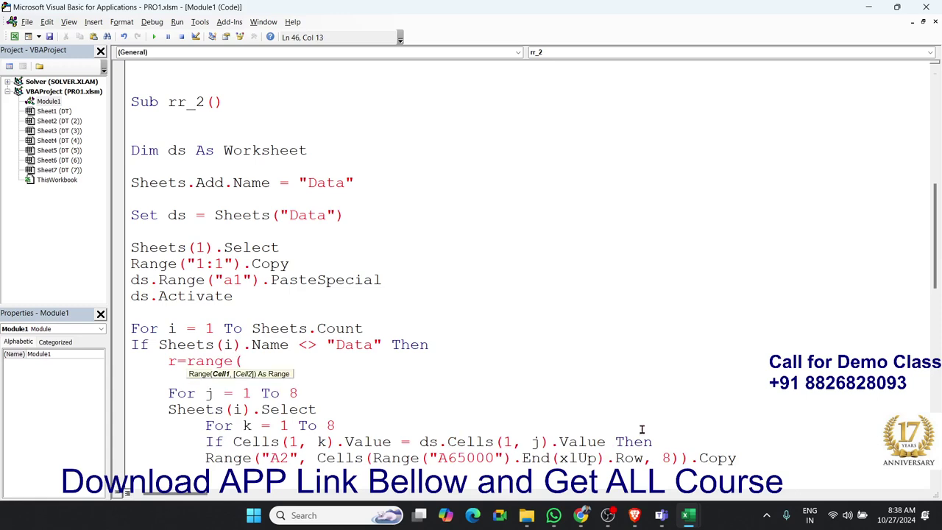
text("A65)
text(000)
key(BackSpace)
key(BackSpace)
key(BackSpace)
key(BackSpace)
key(BackSpace)
key(BackSpace)
key(BackSpace)
key(BackSpace)
key(BackSpace)
key(BackSpace)
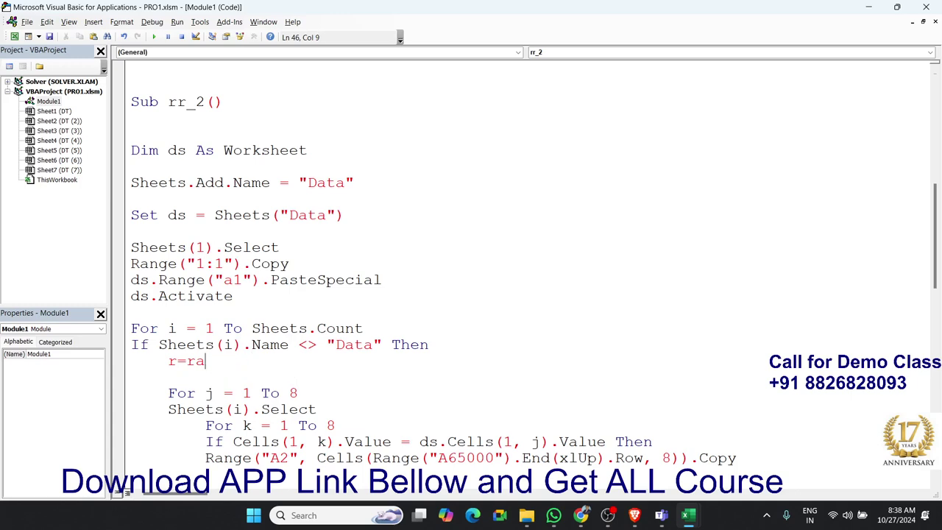
key(BackSpace)
key(BackSpace)
text(ds.)
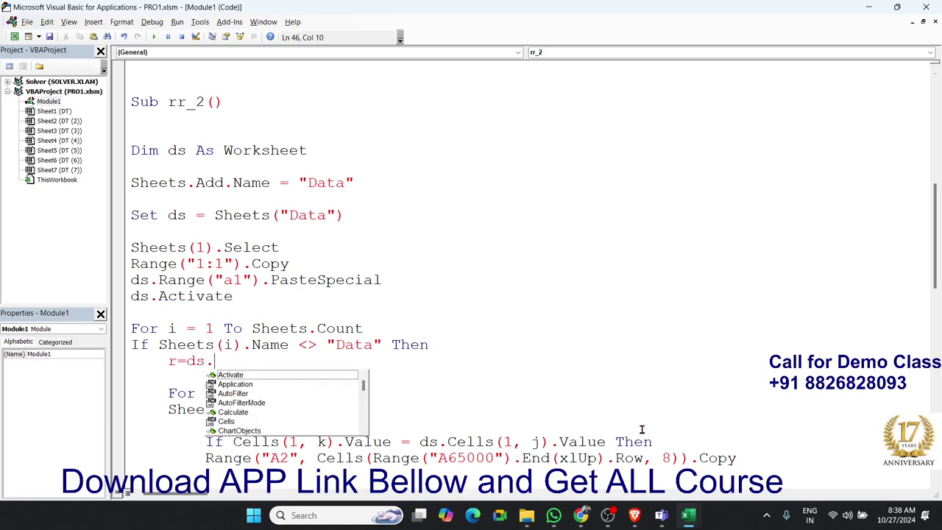
text(ra)
key(Tab)
text(()
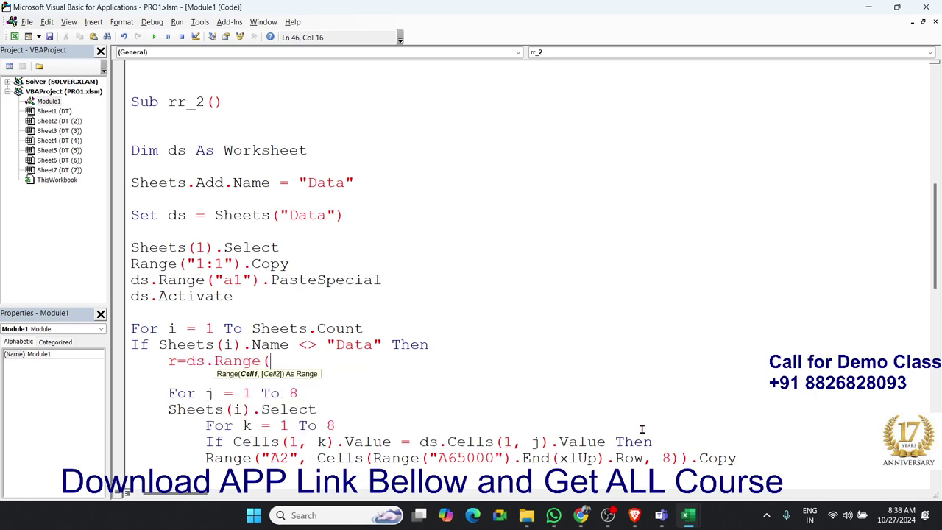
text("A6)
text(5000"))
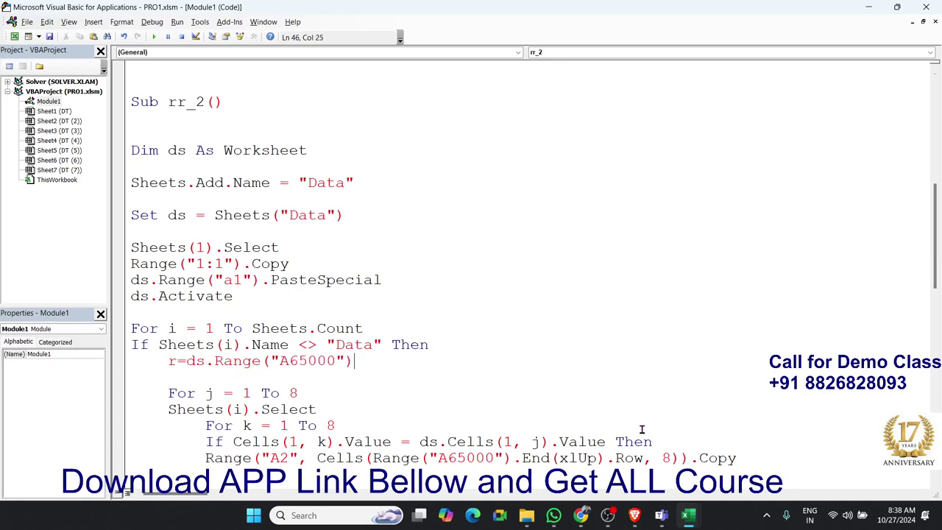
text(.en)
key(Tab)
text(()
key(Down)
key(Down)
key(Down)
key(Tab)
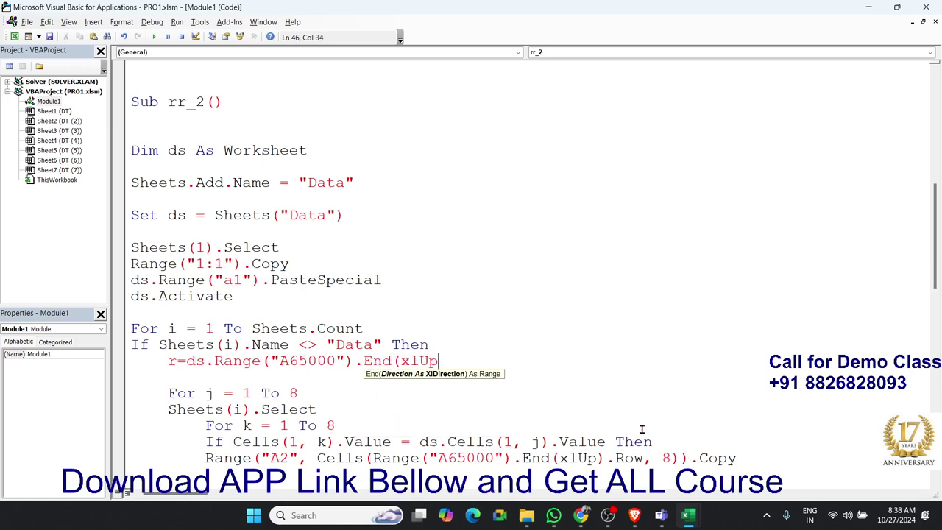
text().of)
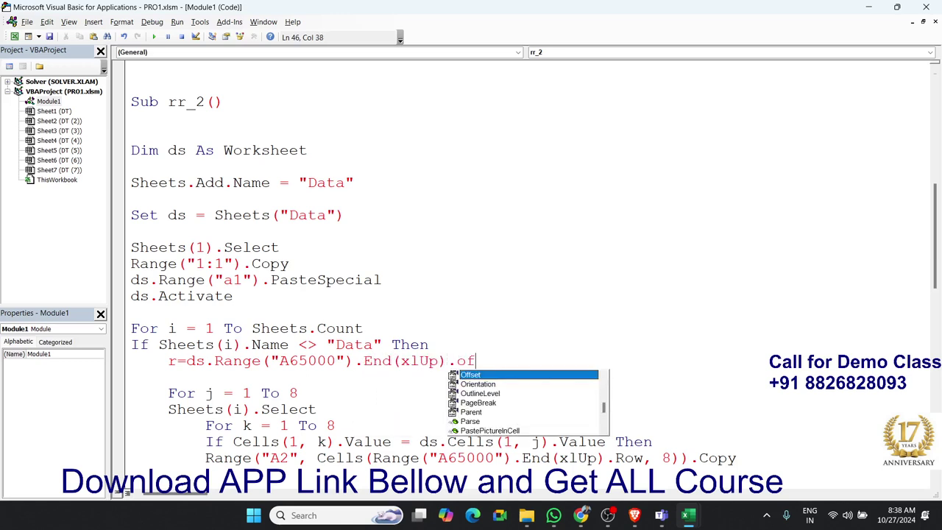
key(Tab)
text((1)
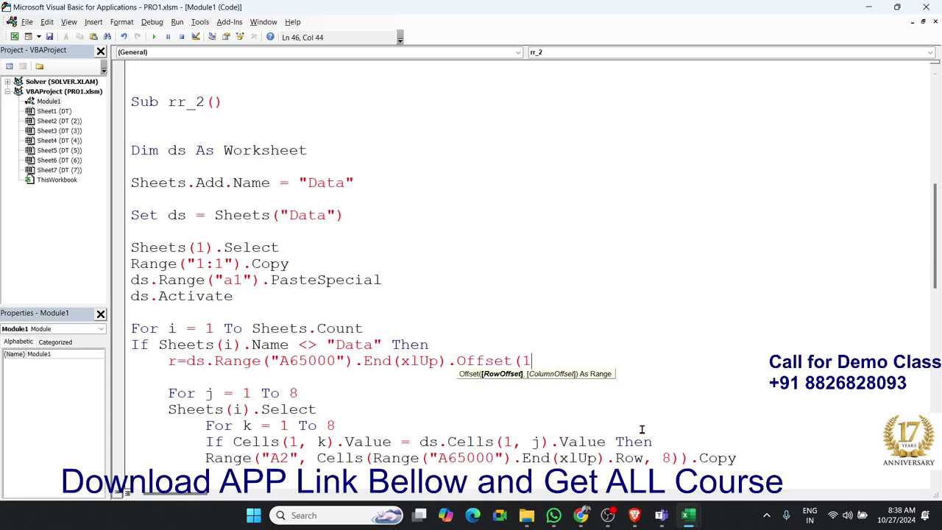
text(,0).)
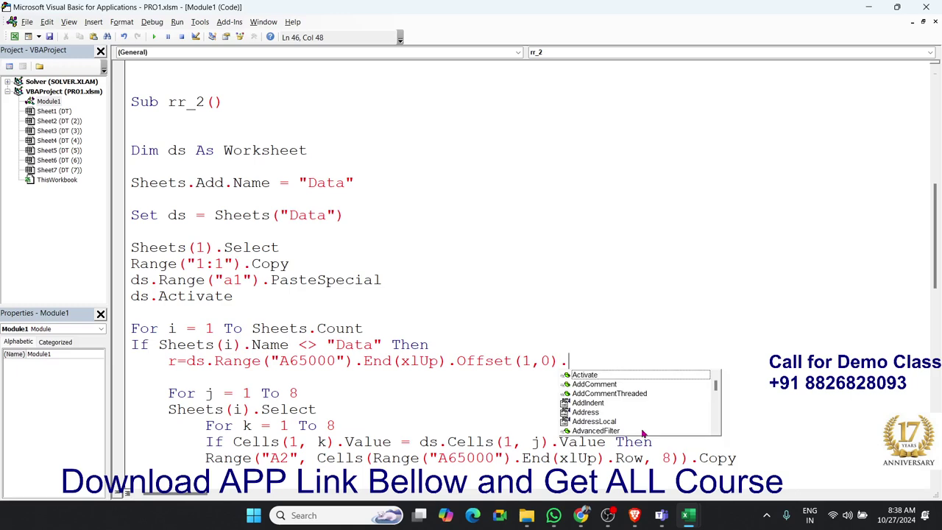
text(row)
key(Tab)
key(Return)
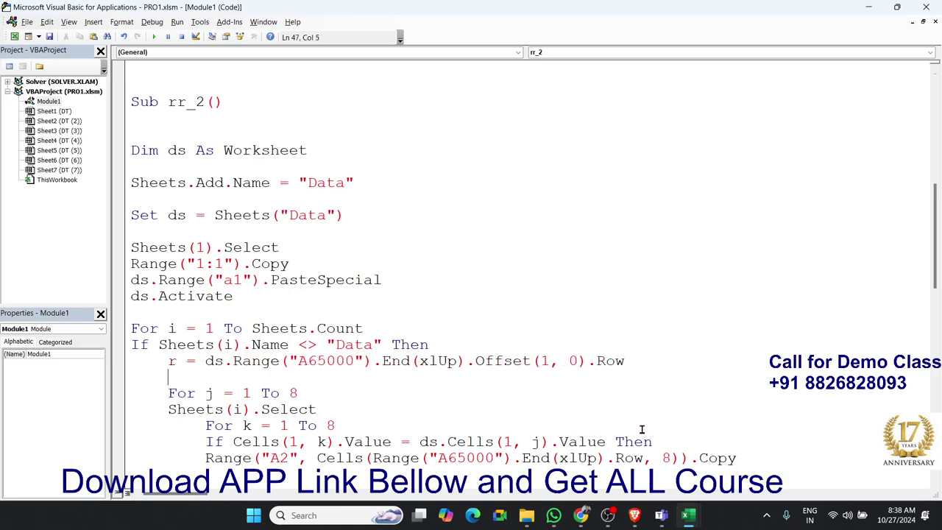
Step: Add ds.Cells(r, j).PasteSpecial below the copy line, correcting the misspelt PasteSpecial
scroll(642, 429, down, 2)
scroll(642, 429, down, 1)
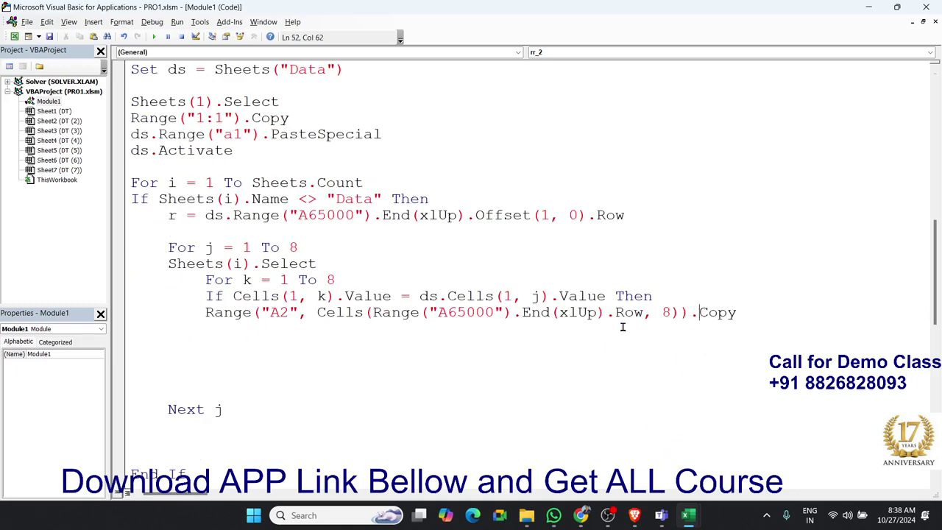
click(322, 331)
text(ds.ra)
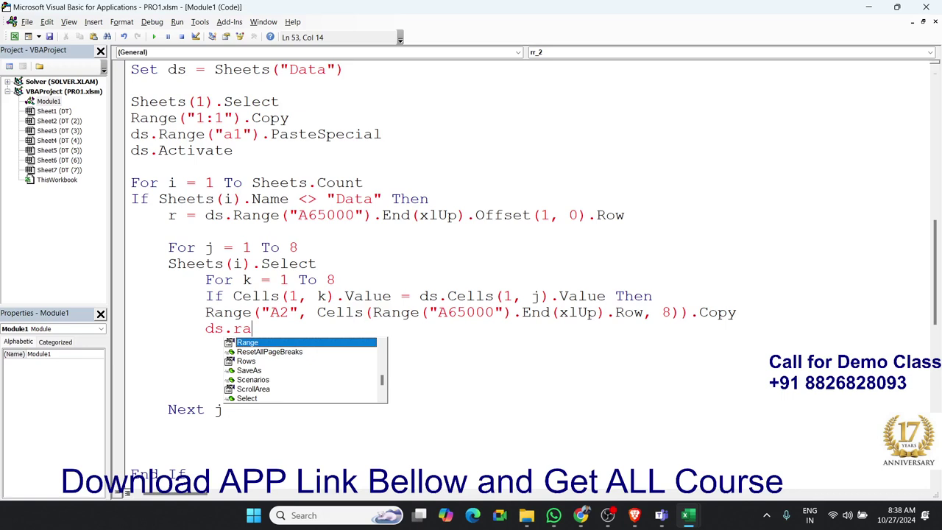
key(Tab)
text(()
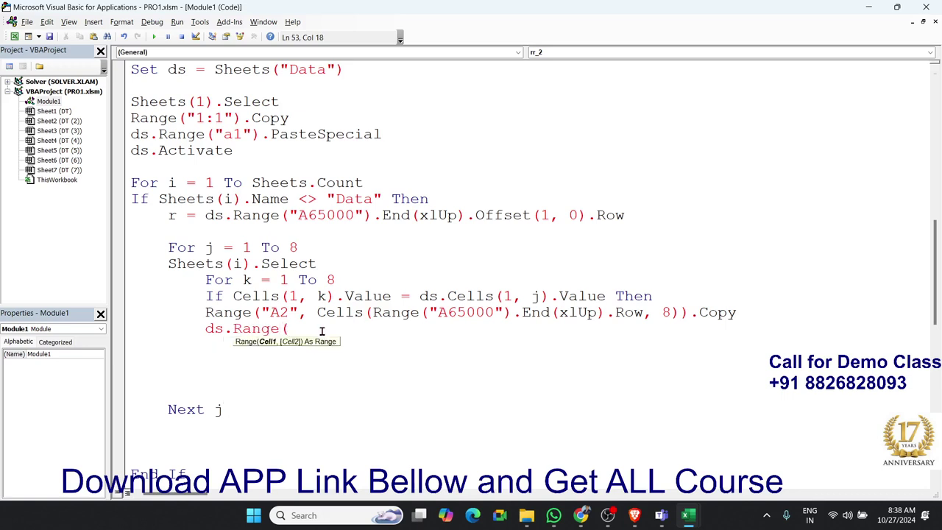
key(BackSpace)
key(BackSpace)
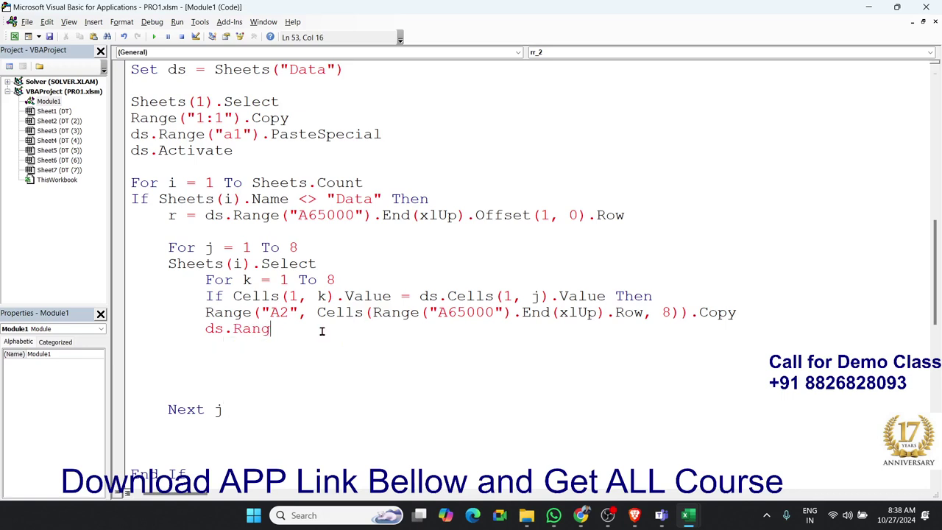
key(BackSpace)
key(BackSpace)
key(BackSpace)
key(BackSpace)
text(cell)
text(s()
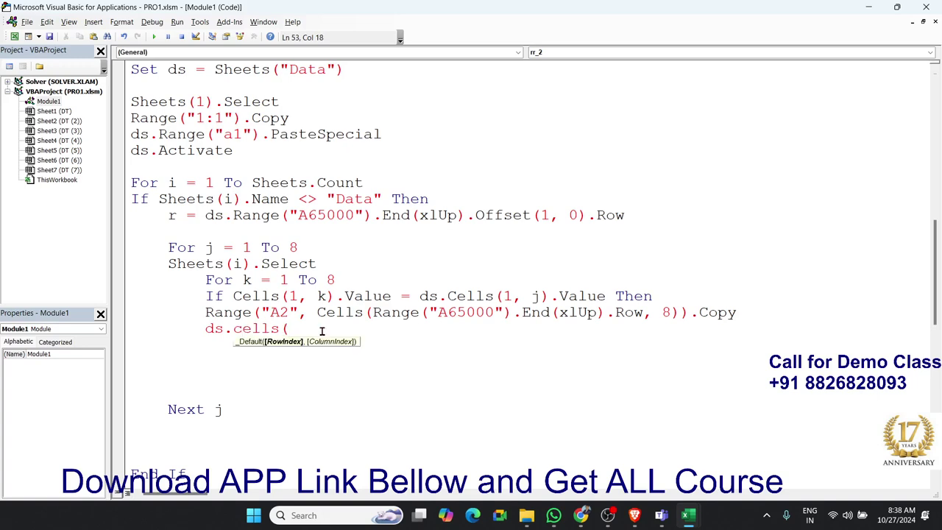
text(r)
text(,)
text(j)
text().)
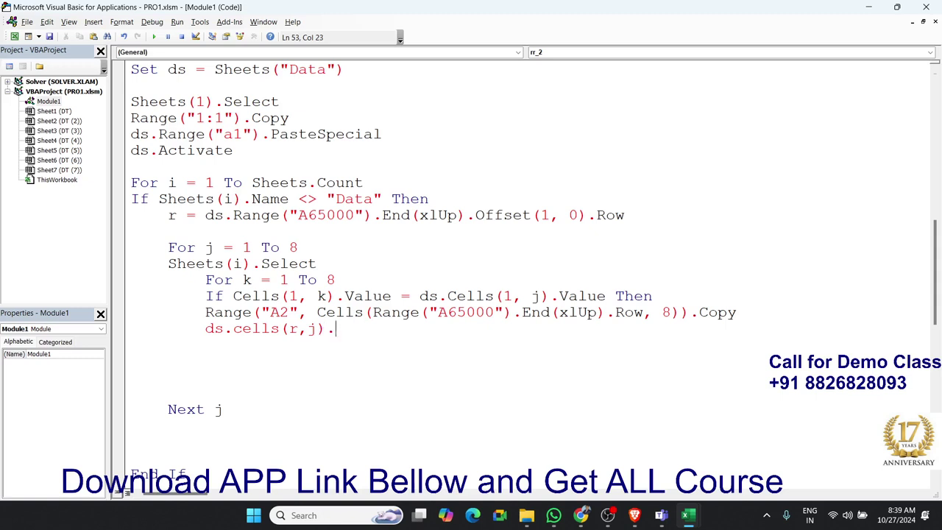
text(pas)
text(te)
key(BackSpace)
text(spe)
text(cial)
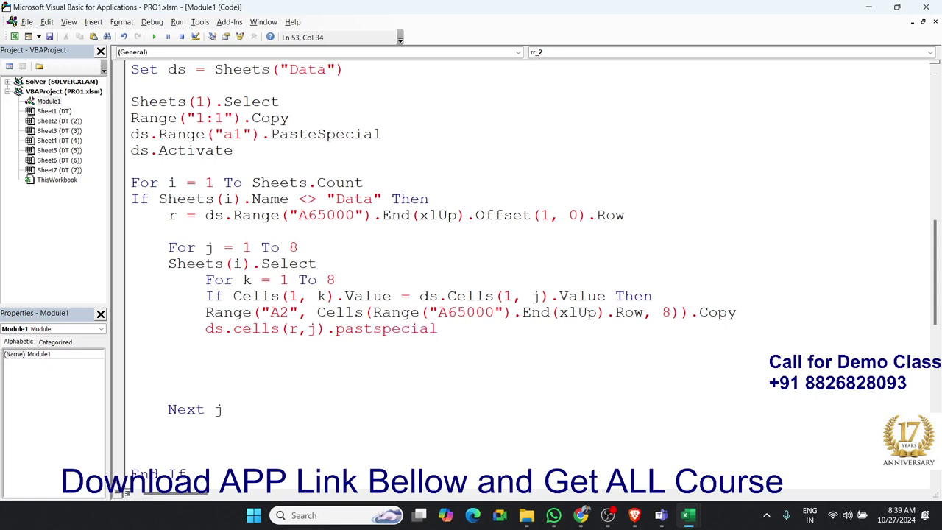
key(Down)
key(Up)
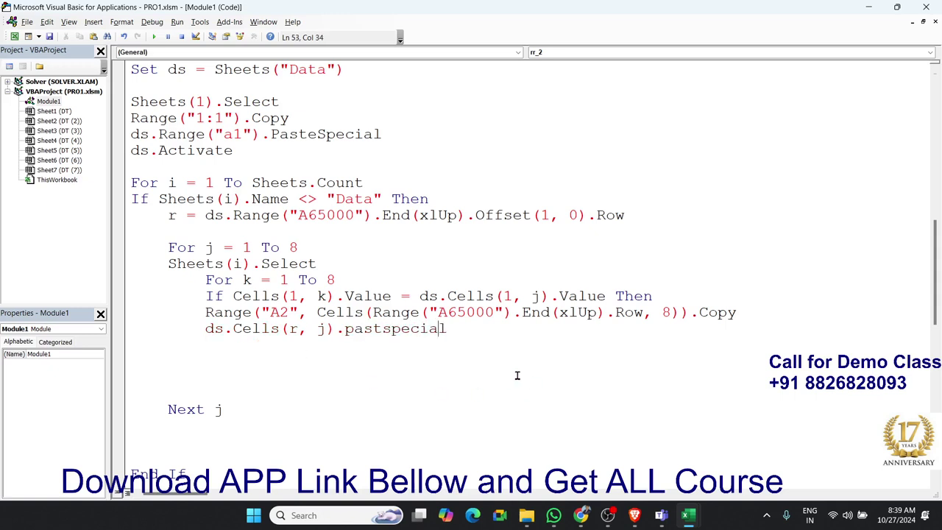
click(389, 330)
key(BackSpace)
text(es)
key(Down)
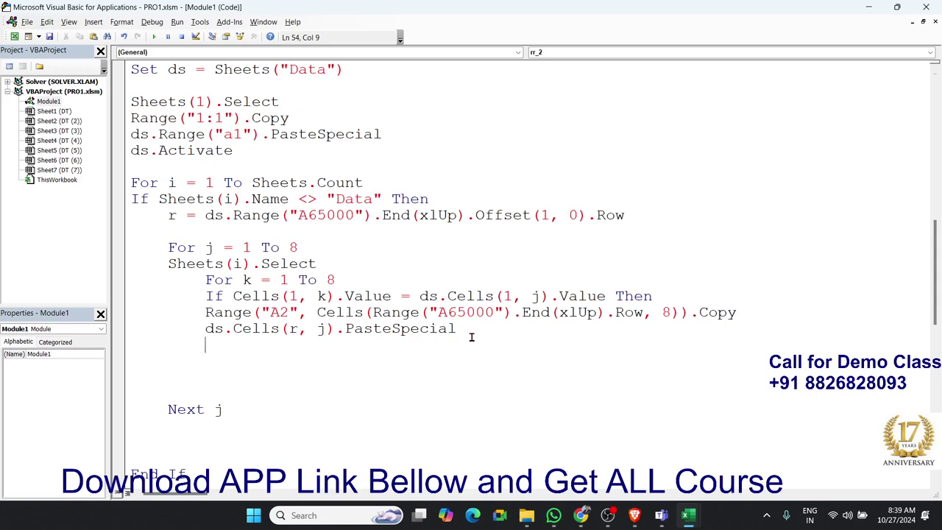
Step: Close the k loop with Next k
text(next )
text(k)
key(Return)
key(BackSpace)
Step: Review the loops and run rr_2, dismissing the Next without For compile error
key(Delete)
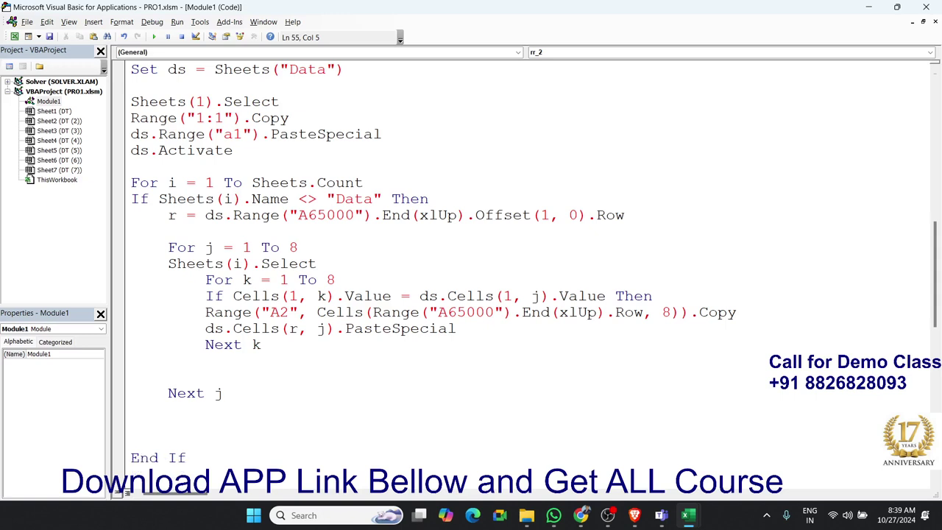
key(Down)
key(Up)
key(Up)
key(Up)
scroll(337, 343, down, 2)
scroll(280, 331, up, 3)
scroll(280, 329, down, 1)
scroll(267, 355, down, 1)
scroll(225, 370, up, 2)
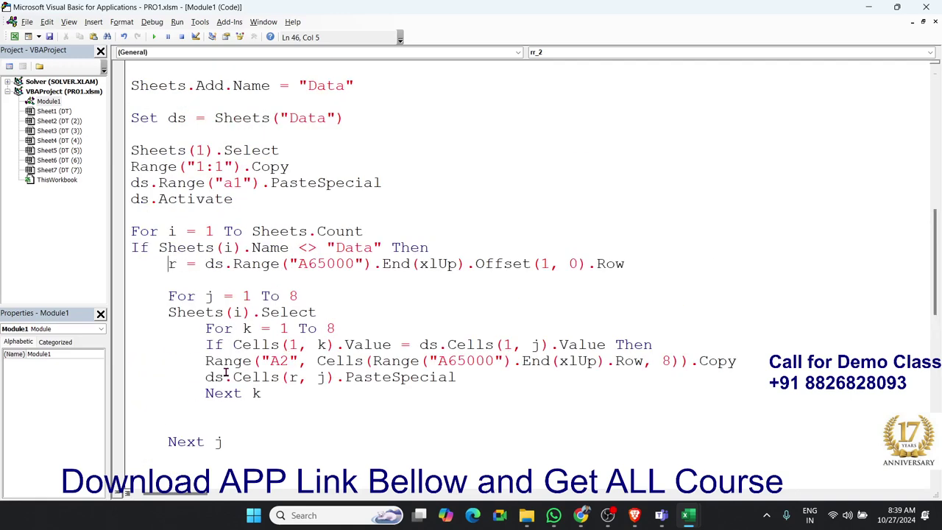
click(207, 285)
scroll(205, 287, up, 4)
scroll(202, 285, down, 2)
click(199, 234)
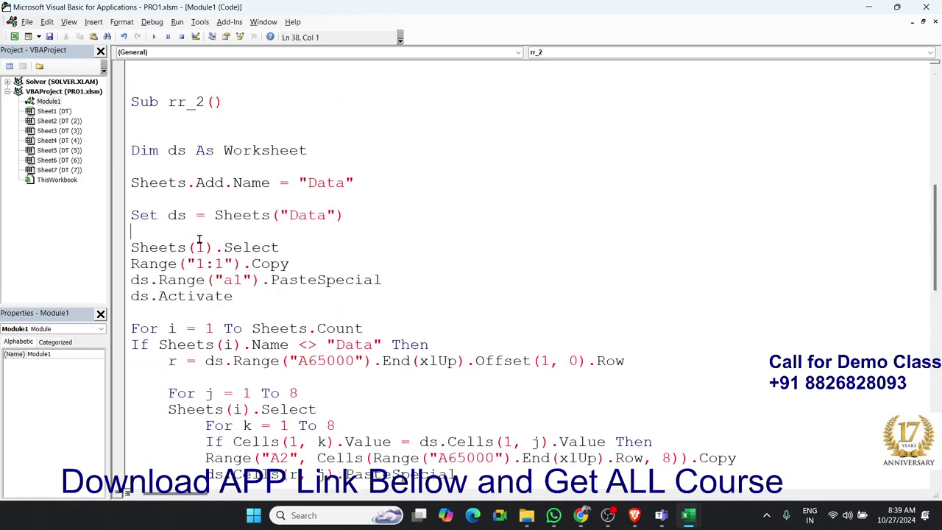
key(F5)
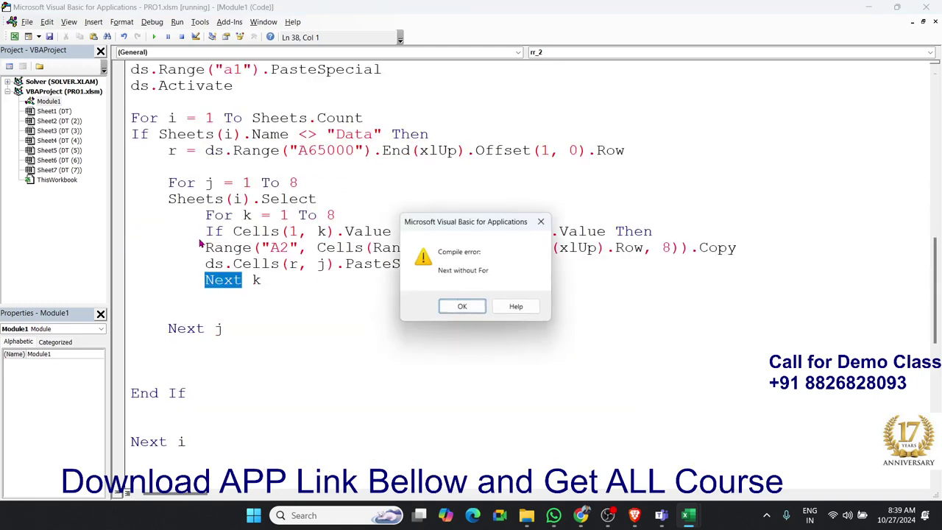
click(458, 309)
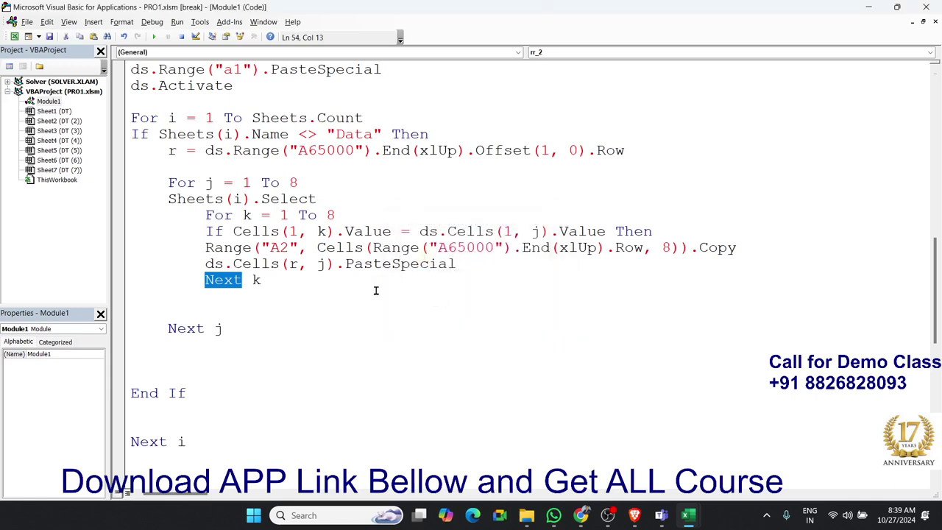
click(244, 214)
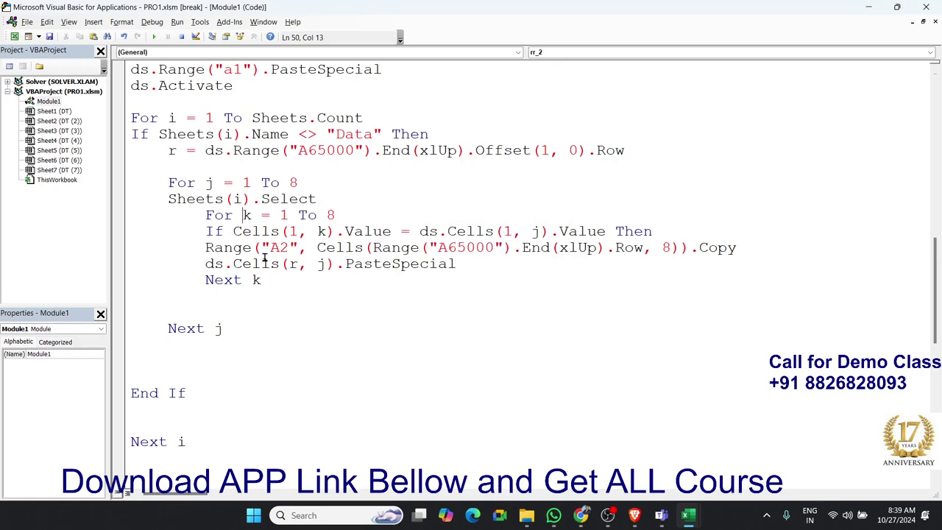
Step: Add End If after the PasteSpecial line to close the header-matching If
click(465, 265)
key(Return)
text(end i)
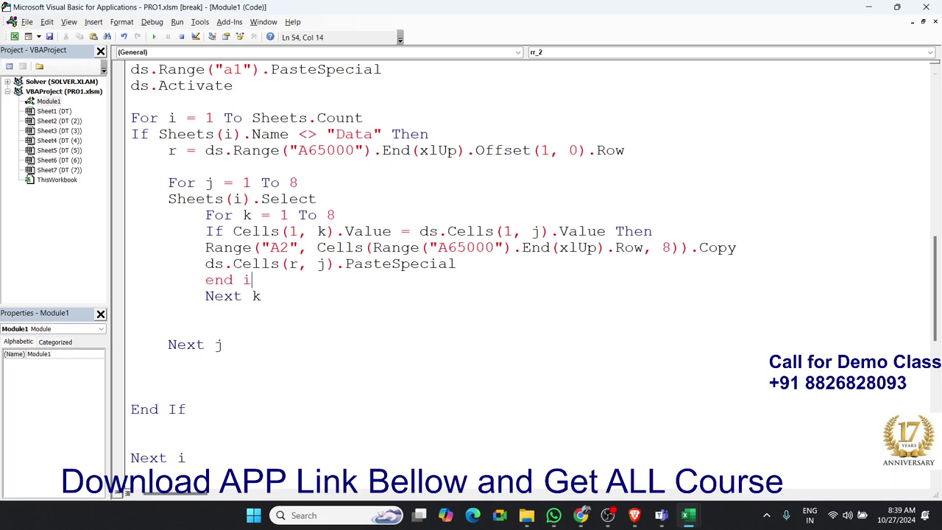
text(f)
click(231, 233)
click(215, 262)
Step: Step rr_2 with F8 through adding the Data sheet, setting ds and copying and pasting headers
key(F8)
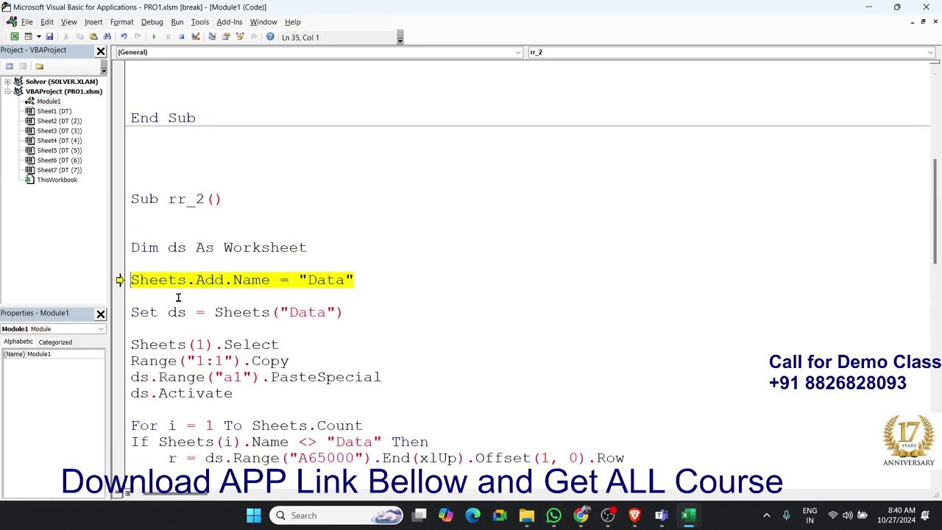
key(F8)
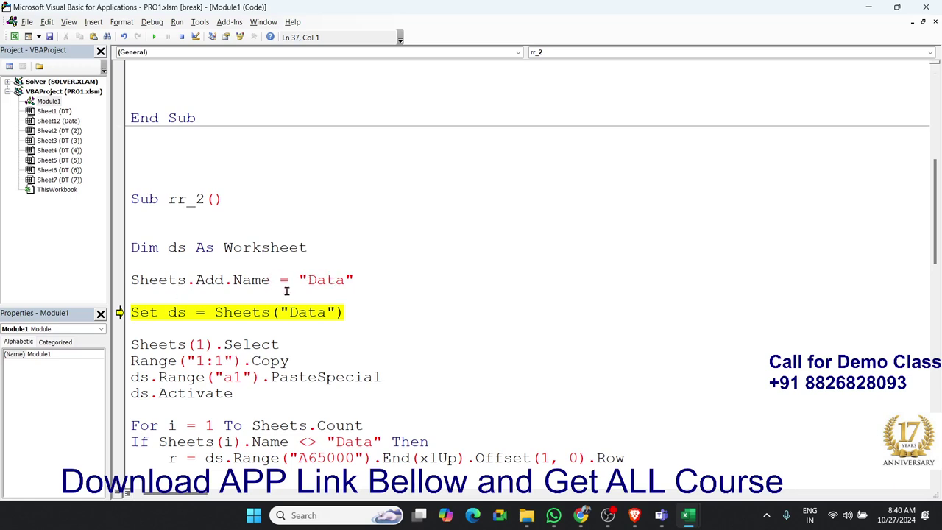
key(F8)
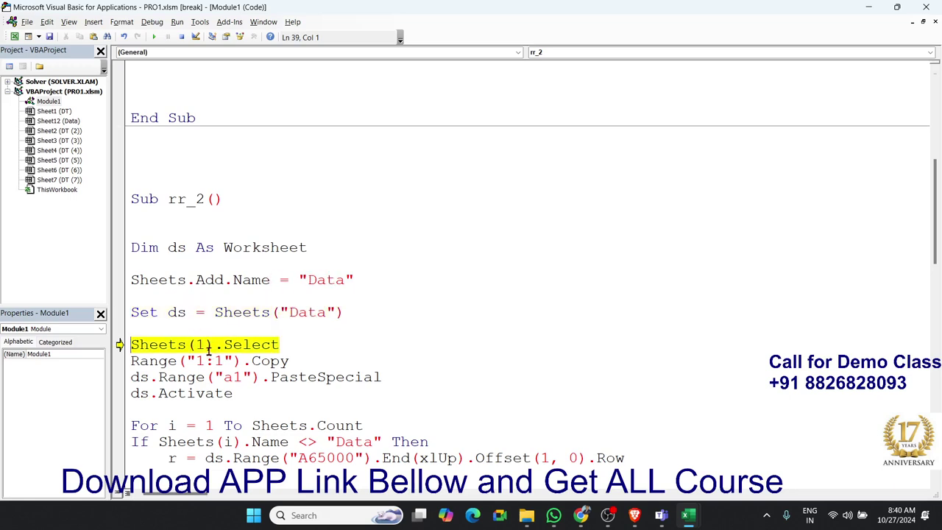
key(F8)
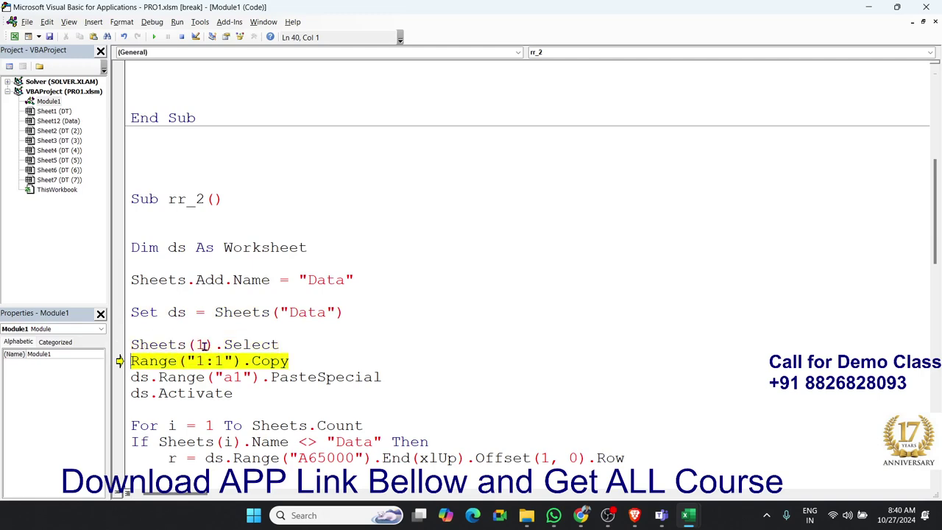
key(F8)
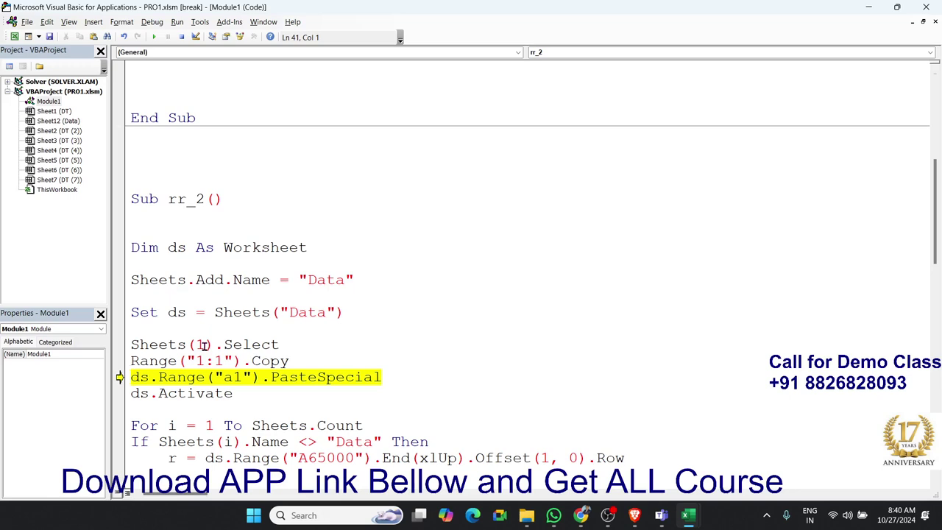
key(F8)
key(F8)
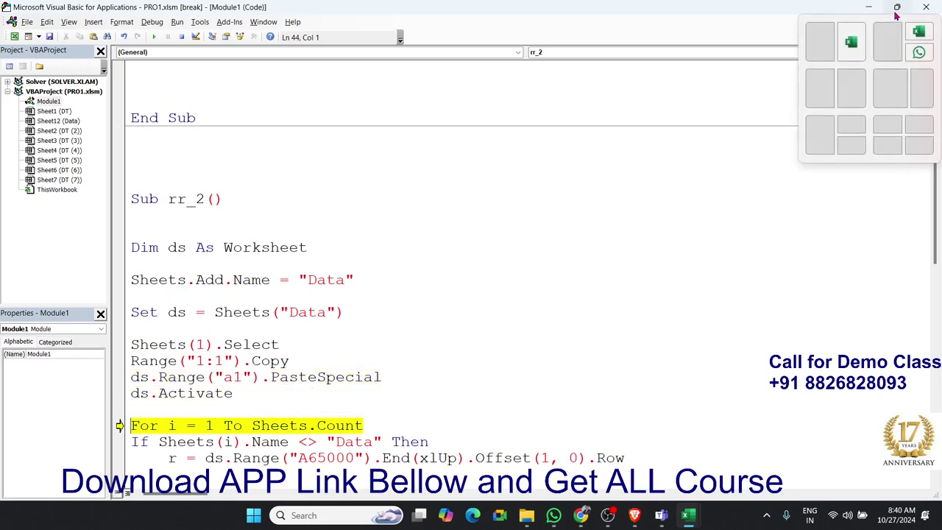
Step: Place the VBA editor beside the Excel workbook and let rr_2 run to completion
click(834, 55)
click(699, 220)
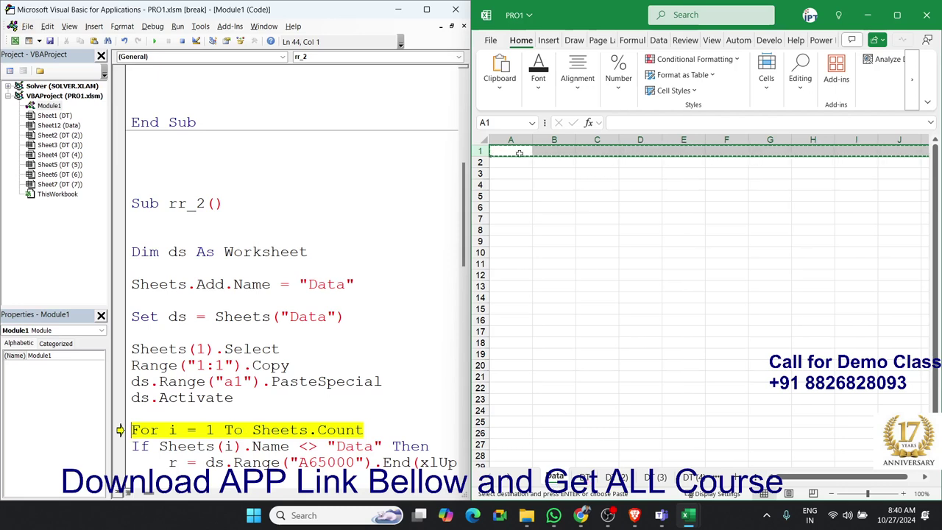
click(184, 381)
key(F5)
Step: Delete the Data sheet from the workbook and return to the code below Sheets.Add
click(567, 478)
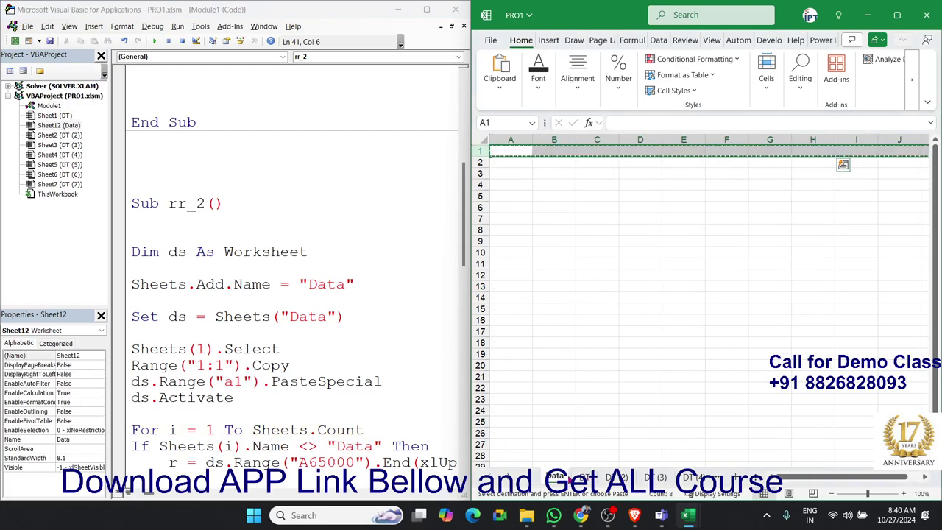
right_click(567, 478)
click(617, 309)
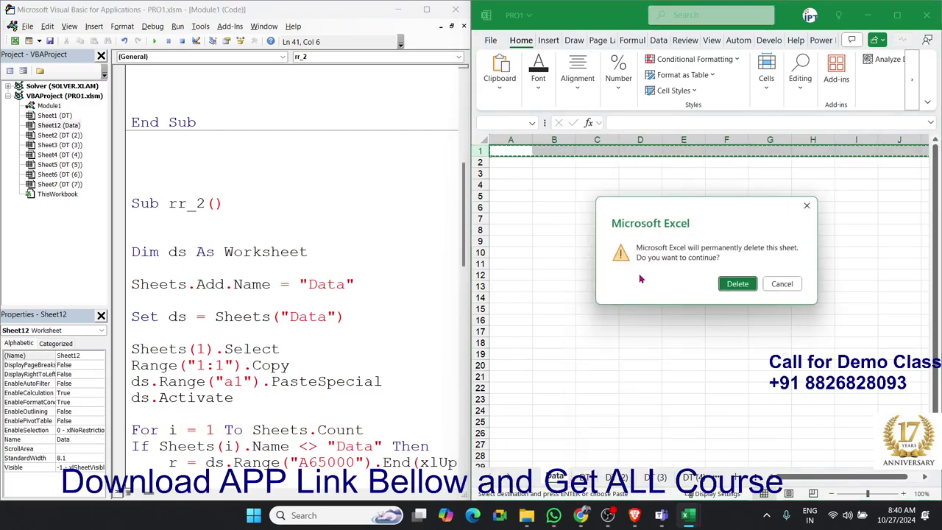
click(736, 283)
click(324, 262)
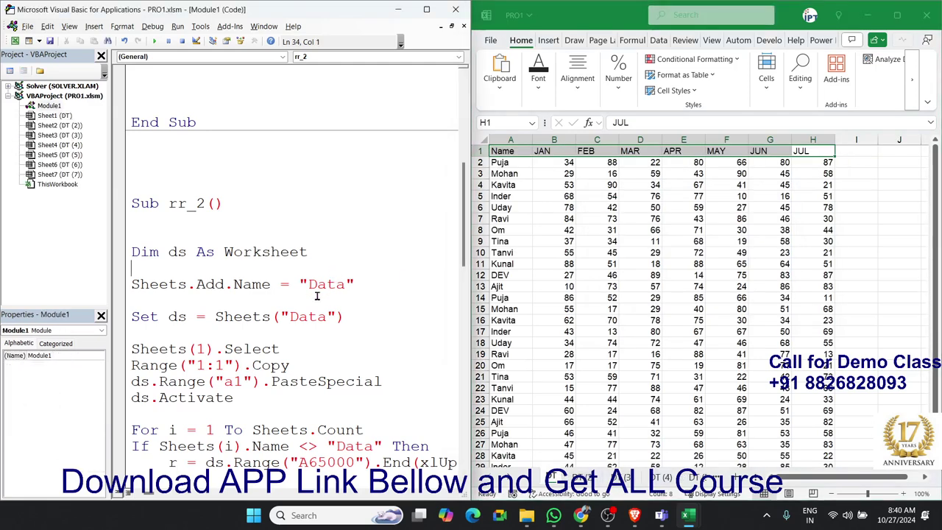
click(246, 300)
Step: Type ds.Move Sheets(Sheets.Count) below the Sheets.Add line
text(s)
text(h)
key(BackSpace)
key(BackSpace)
text(ds)
text(.mov)
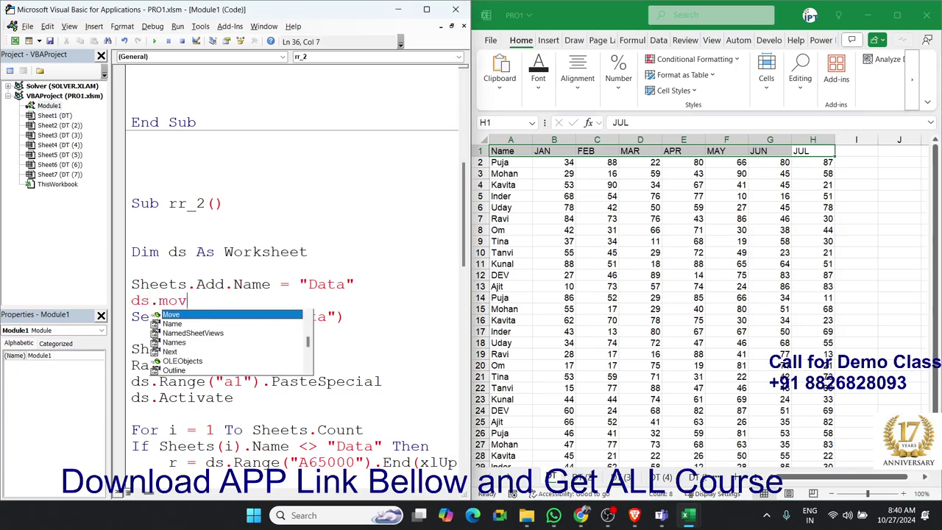
text(e s)
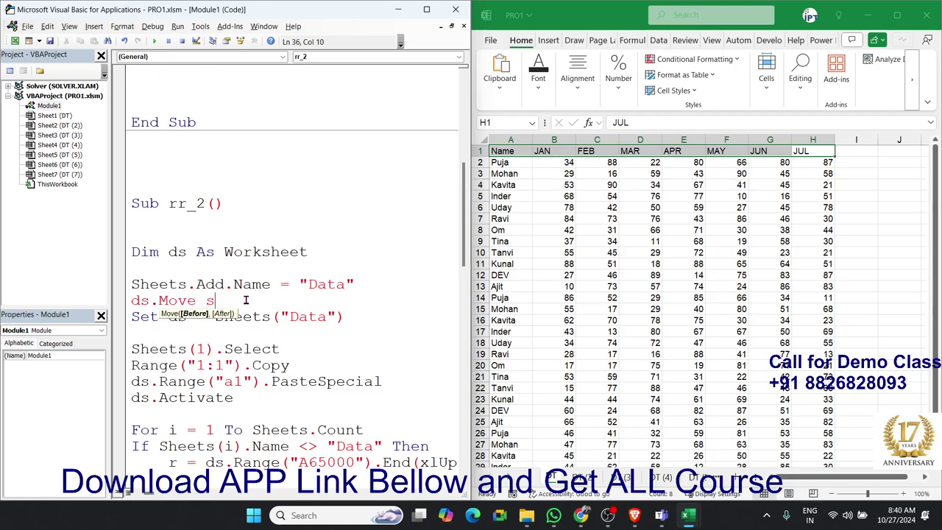
text(heets()
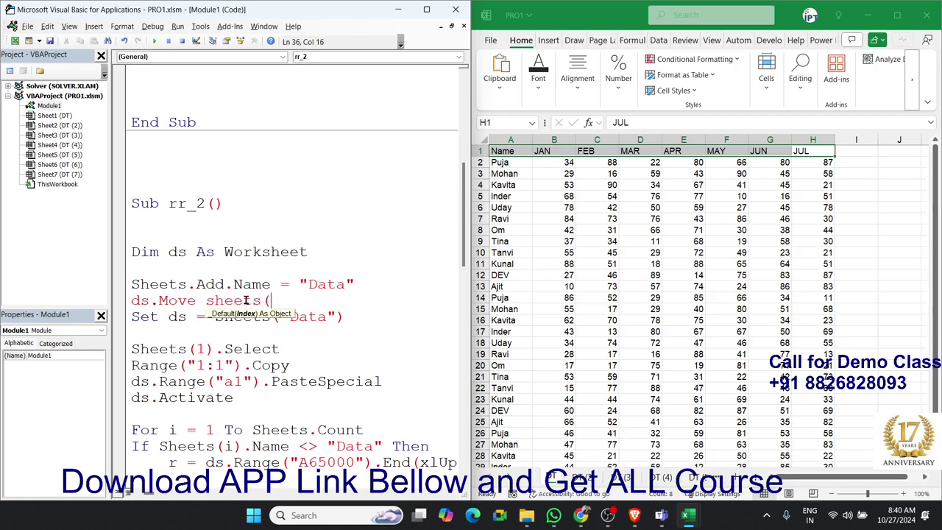
text(sheet)
text(s.)
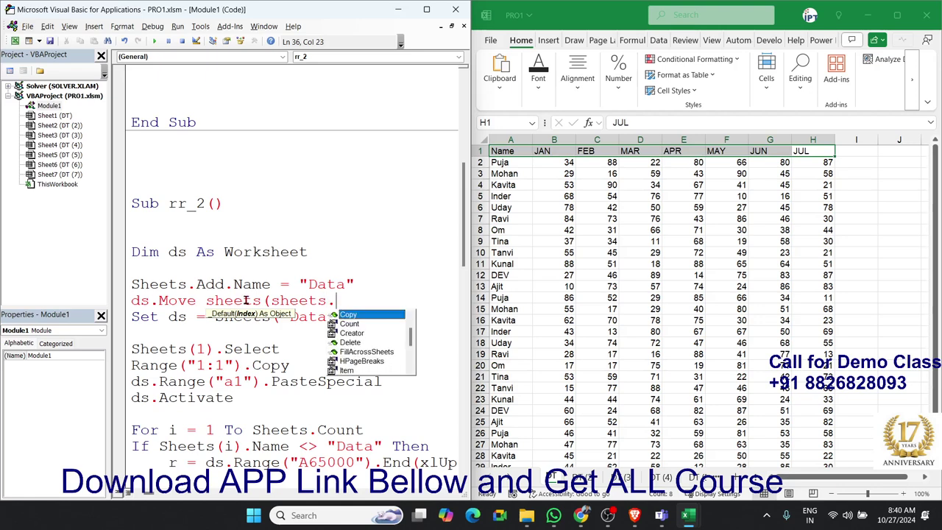
text(copu)
key(BackSpace)
key(BackSpace)
text(un)
key(Tab)
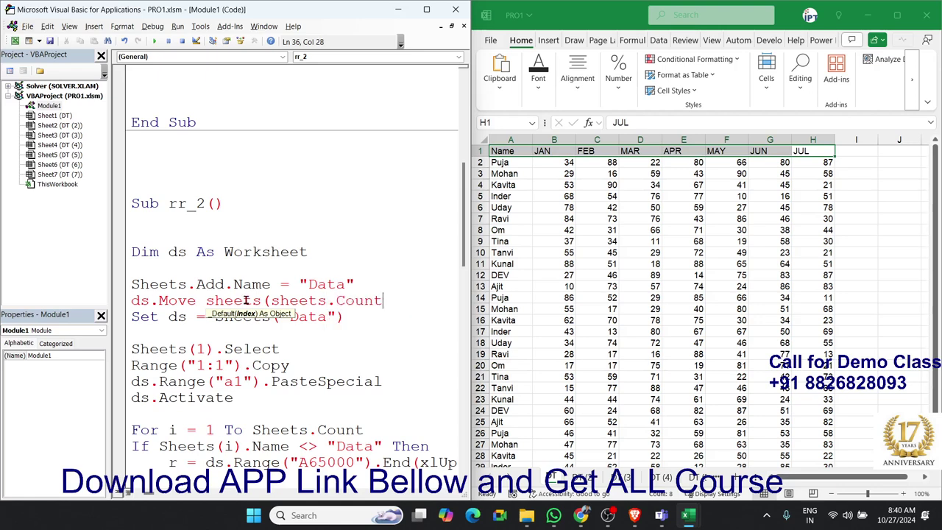
text())
click(243, 338)
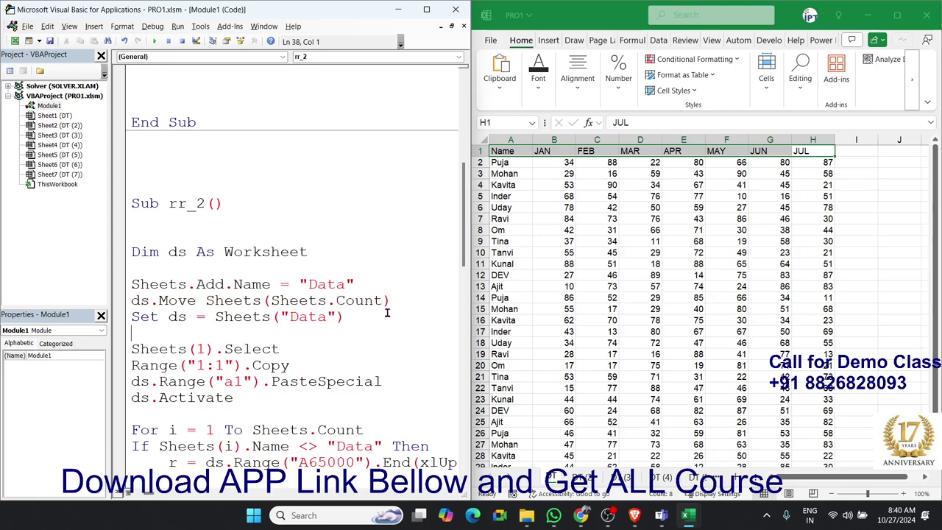
click(396, 305)
Step: Move the ds.Move line below Set ds and add a blank line after it
drag(396, 305, 131, 300)
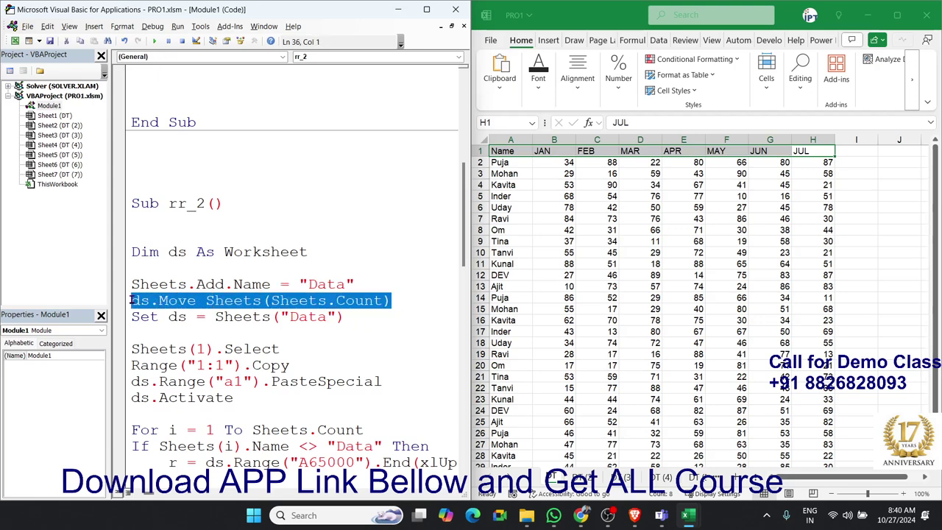
key(ctrl+x)
click(145, 332)
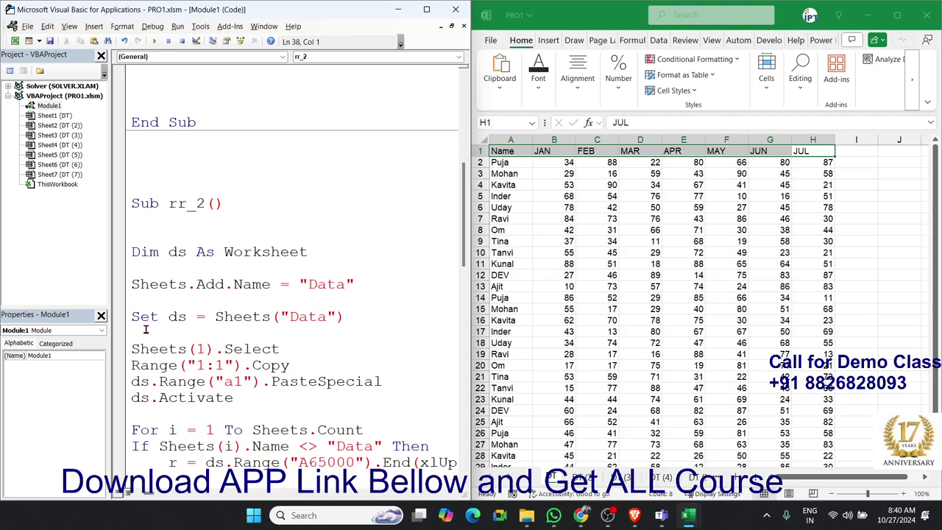
key(ctrl+v)
key(Return)
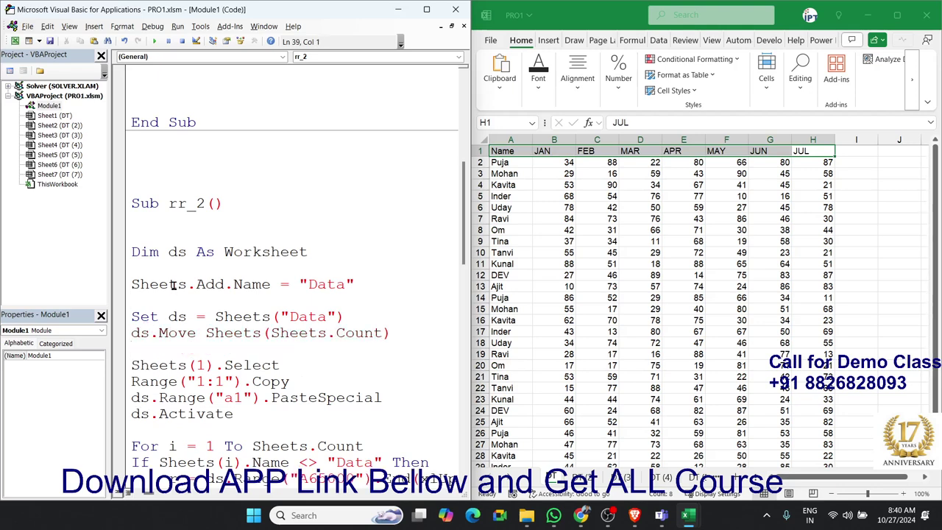
click(174, 284)
Step: Step past Sheets.Add and add a comma so ds.Move places Data after the last sheet
click(270, 285)
key(F8)
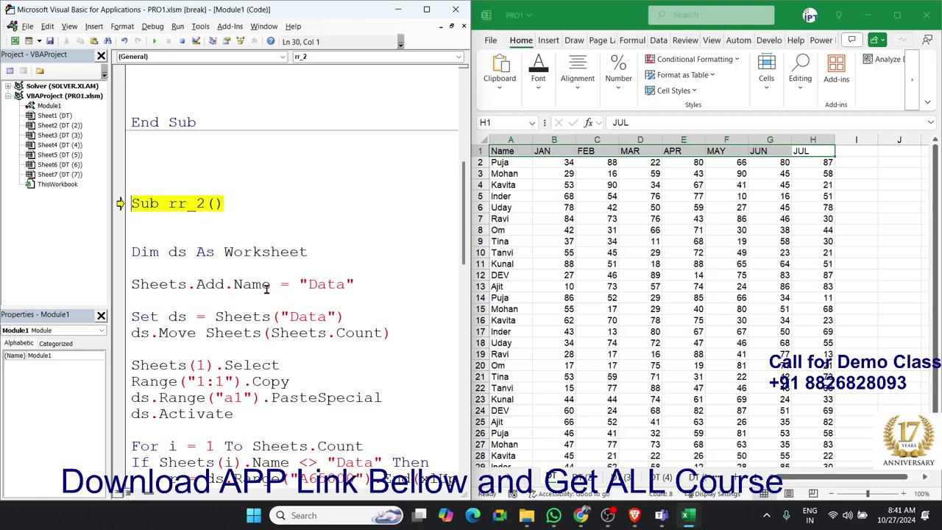
key(F8)
key(F8)
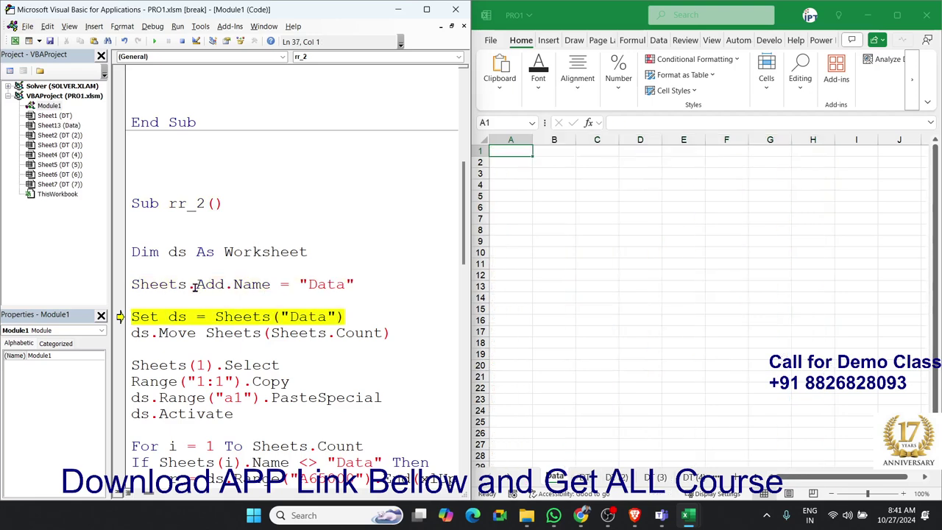
key(F8)
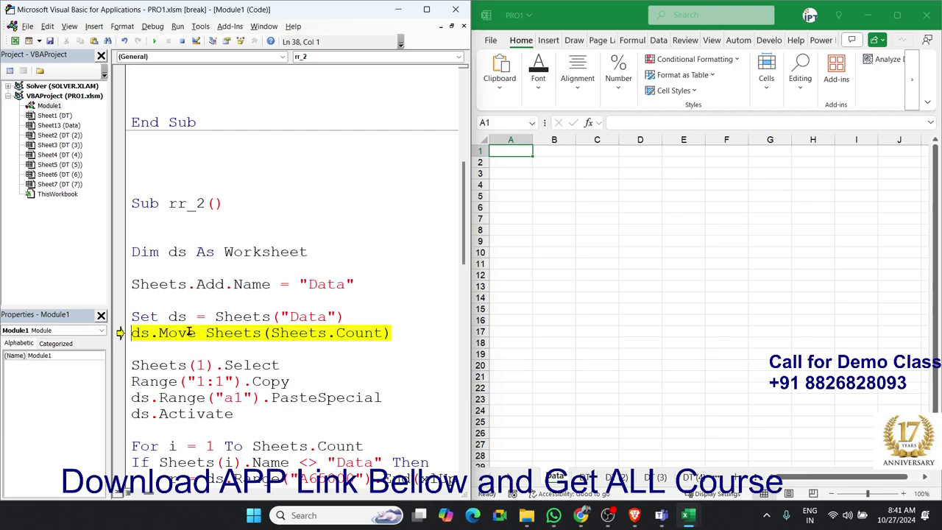
key(F8)
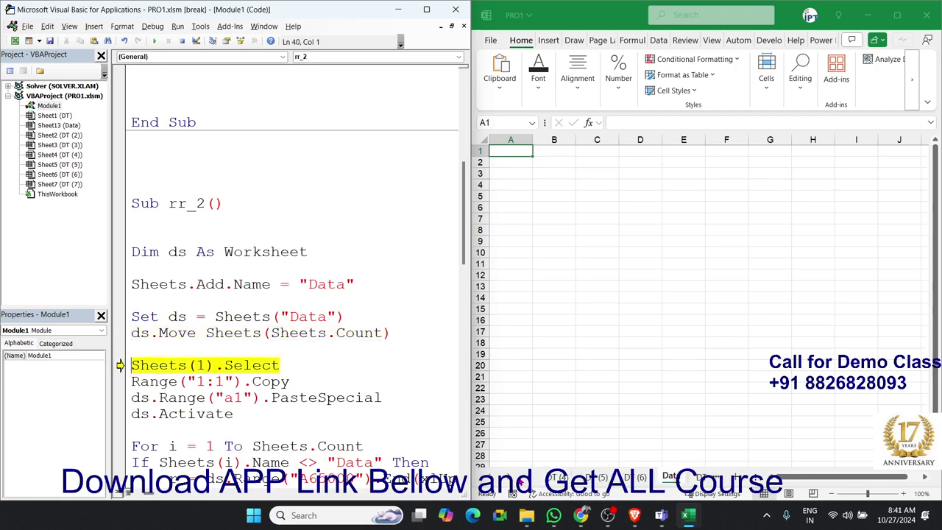
click(207, 333)
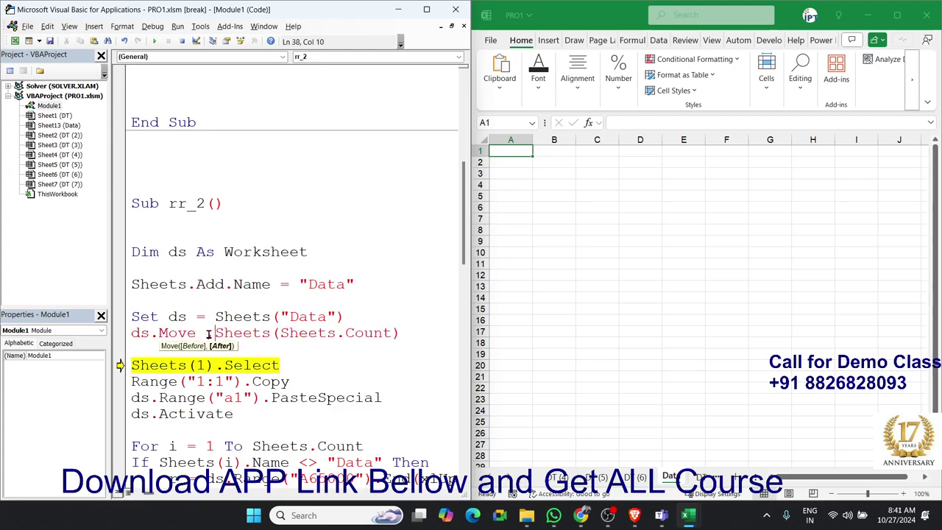
text(,)
click(226, 376)
Step: Keep stepping to paste the Name–JUL header row into Data and compute the next empty row
key(F8)
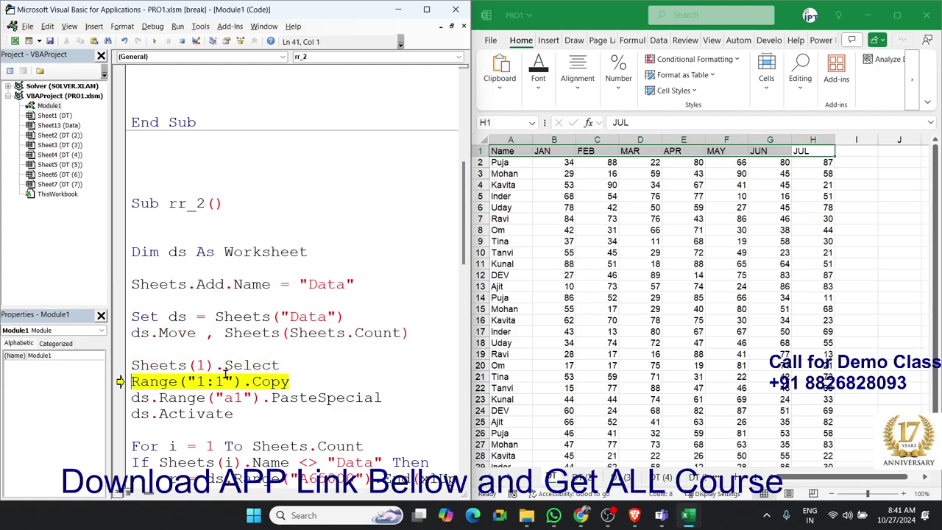
key(F8)
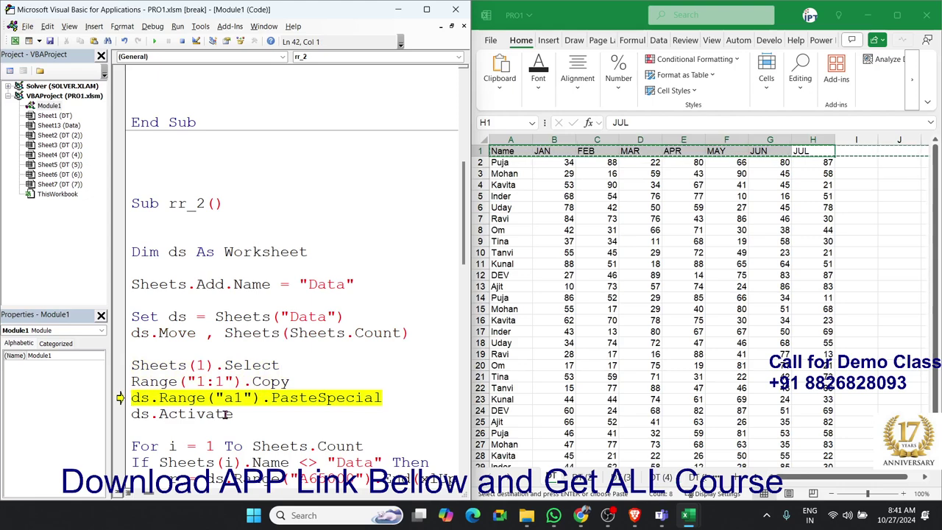
key(F8)
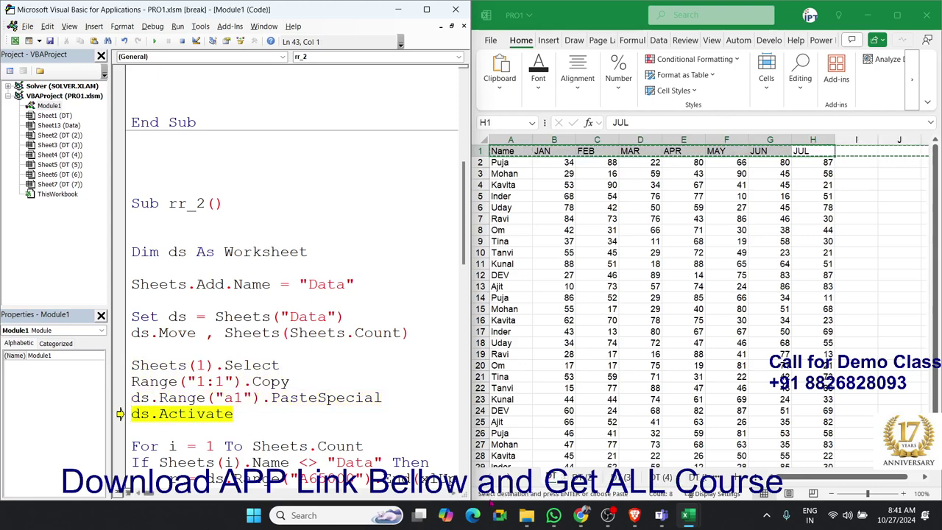
key(F8)
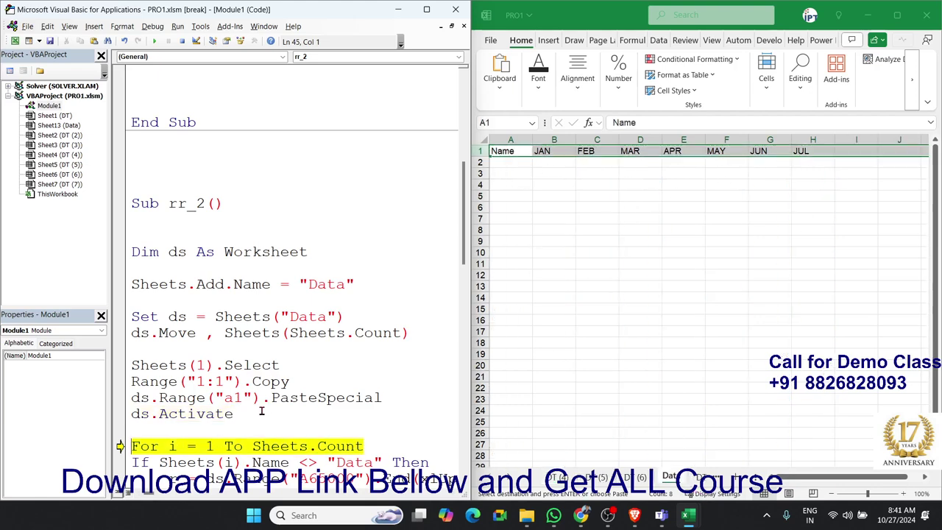
key(F8)
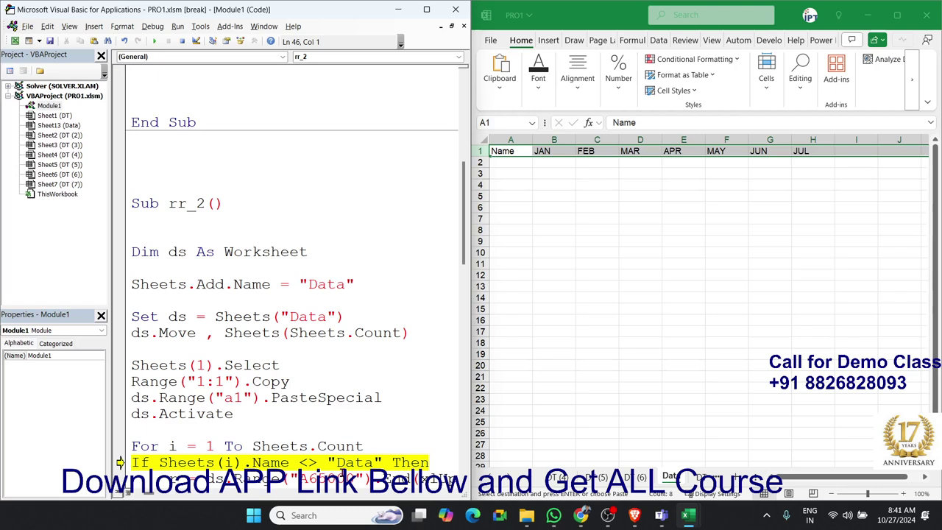
key(F8)
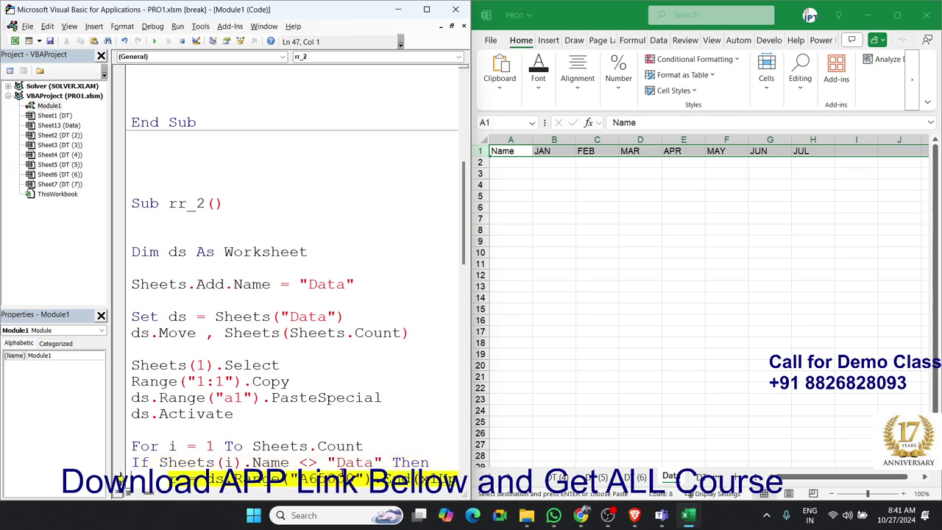
scroll(291, 277, down, 1)
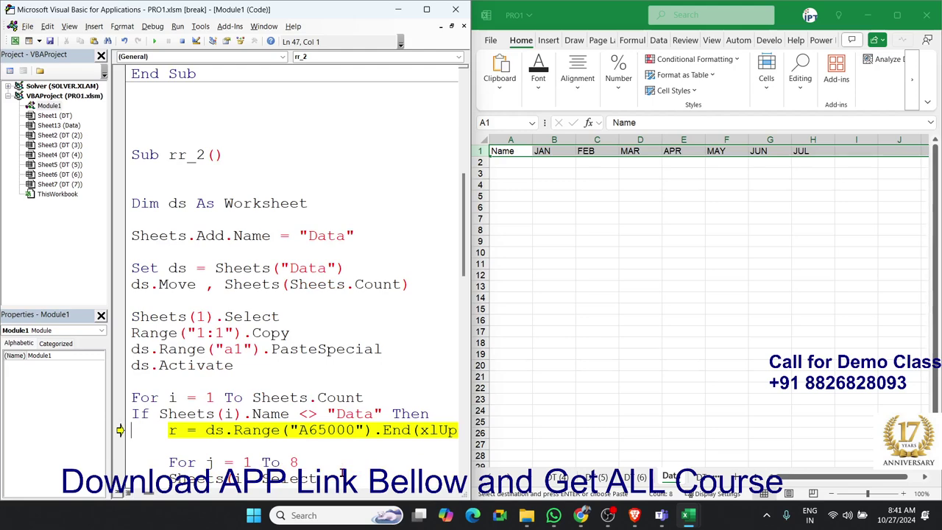
key(F8)
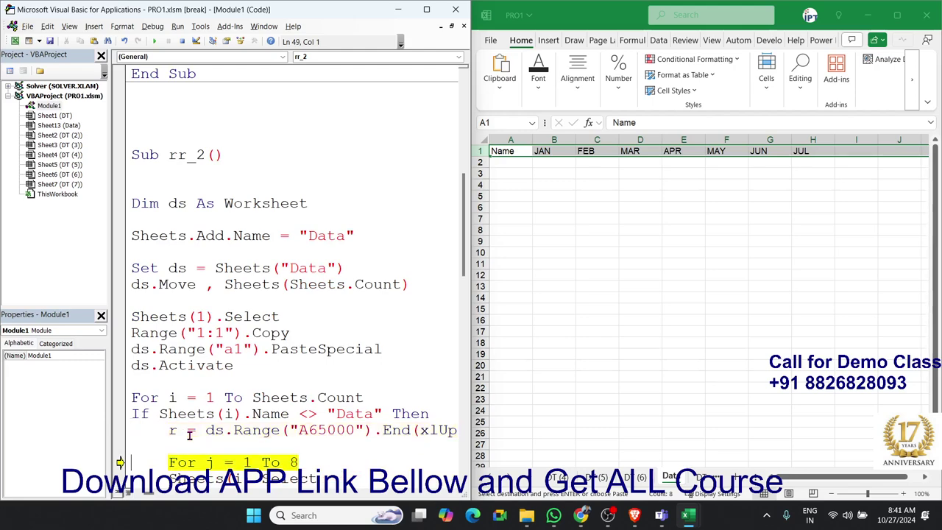
Step: Check Data's A2 and the A65000 row expression on line 47, then widen the code editor
click(509, 164)
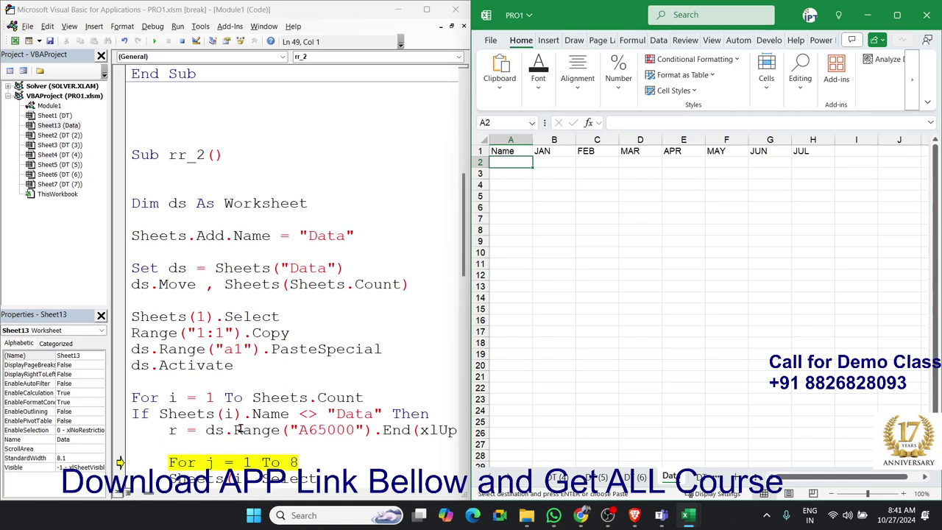
click(215, 429)
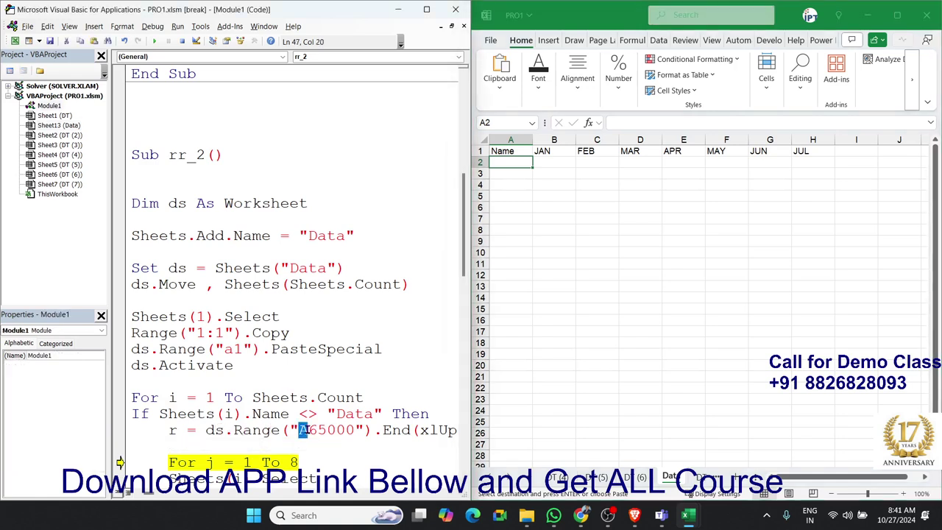
mouse_move(298, 430)
mouse_down()
mouse_move(457, 430)
mouse_move(435, 438)
mouse_up()
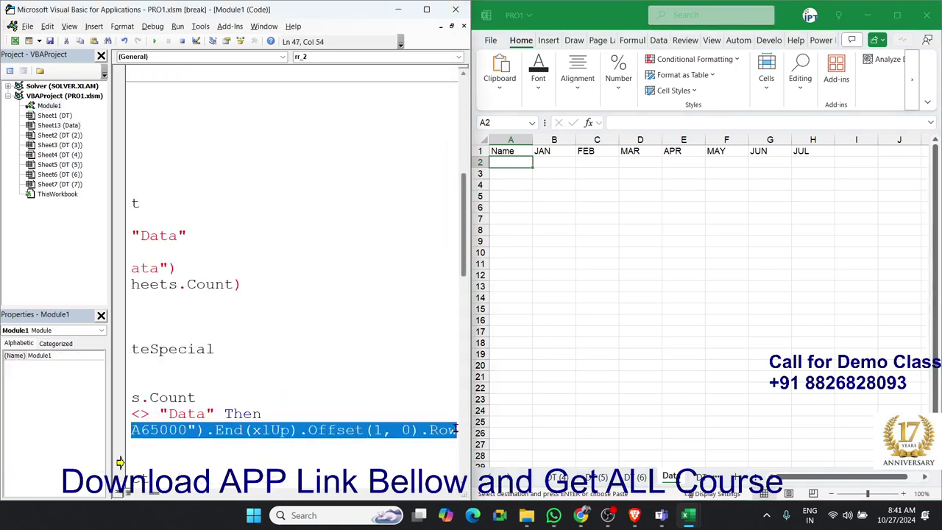
click(512, 454)
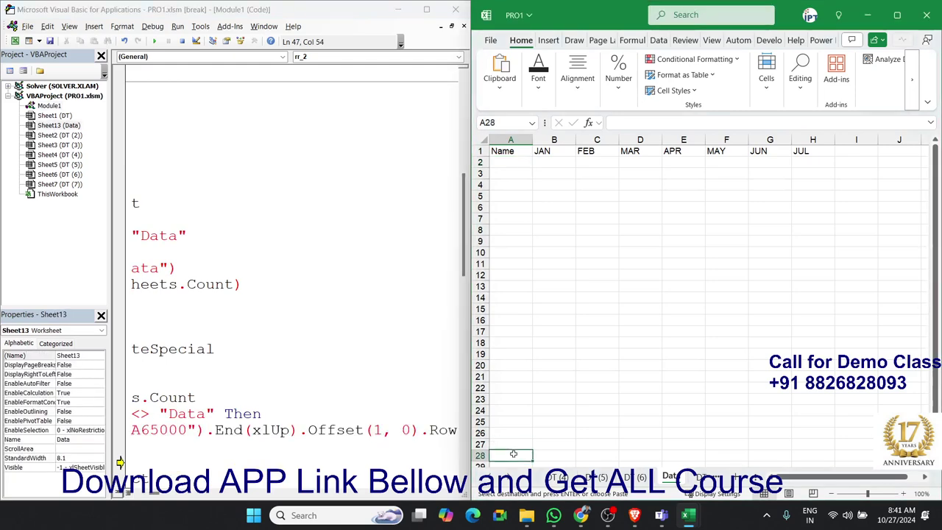
key(ctrl+Up)
key(Down)
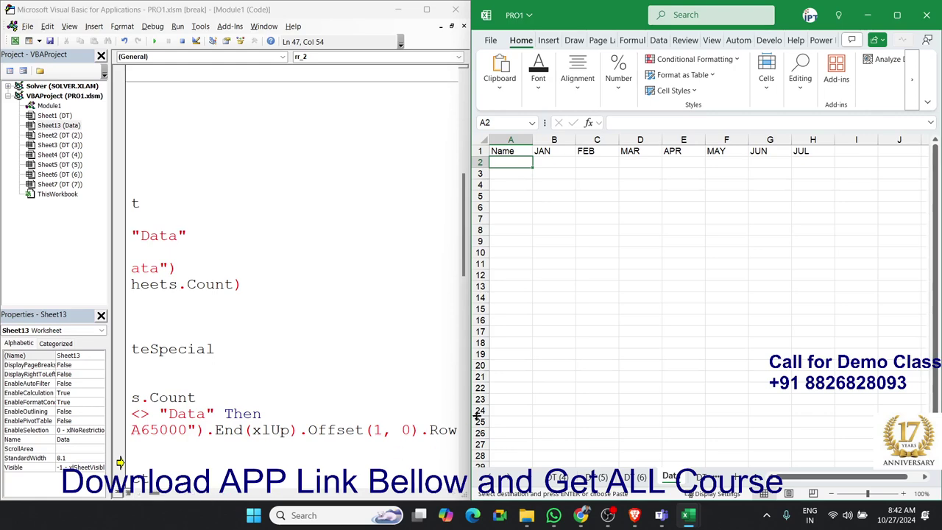
drag(472, 416, 530, 416)
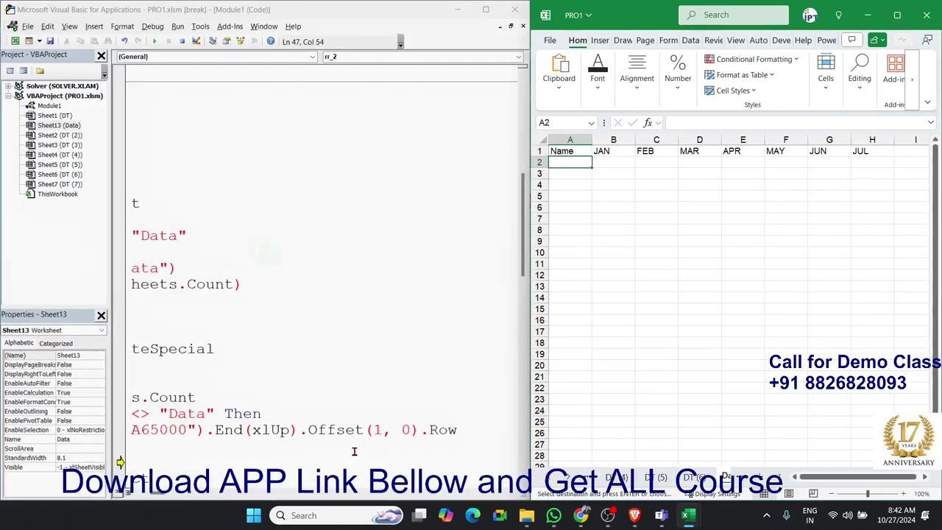
drag(458, 430, 169, 430)
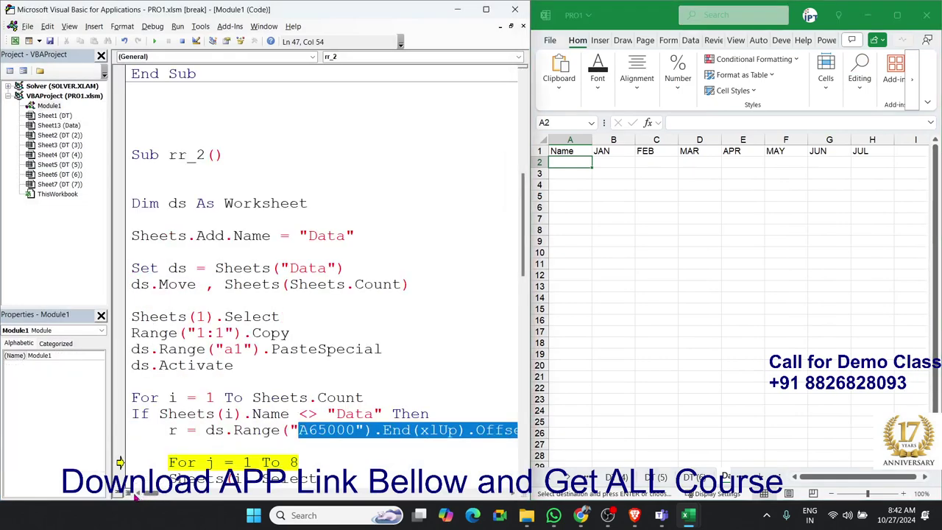
click(169, 430)
scroll(176, 448, down, 3)
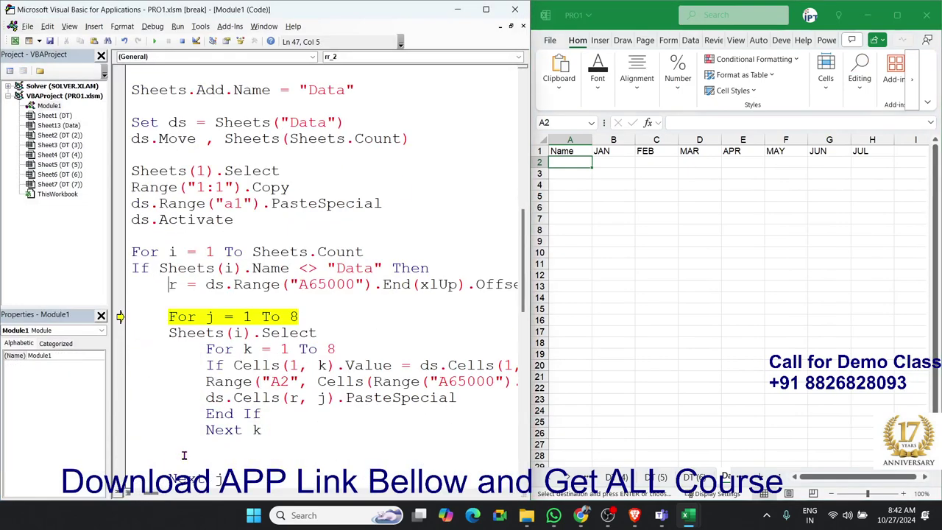
Step: Review the Name–JUL headers, then step into the For j loop to select the source sheet
click(234, 316)
mouse_move(566, 151)
mouse_down()
mouse_move(851, 139)
mouse_move(891, 154)
mouse_up()
click(257, 317)
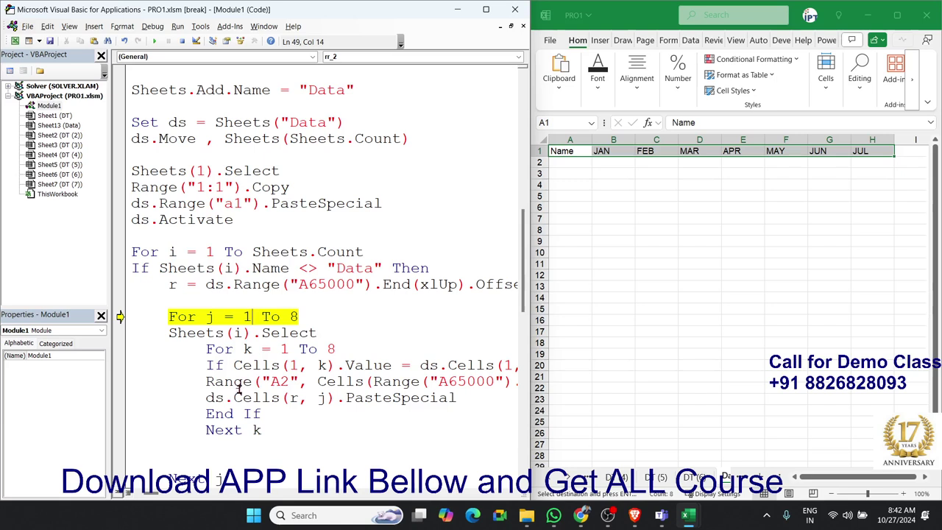
click(277, 365)
key(F8)
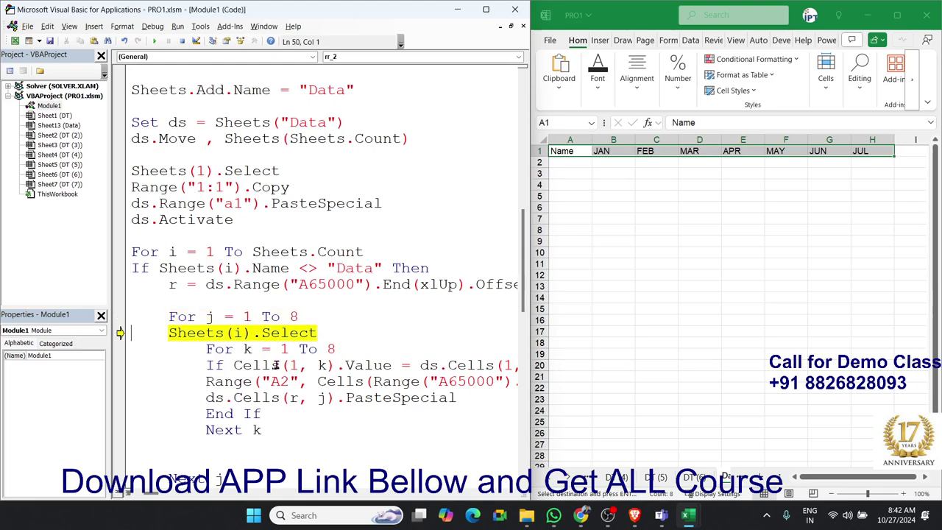
key(F8)
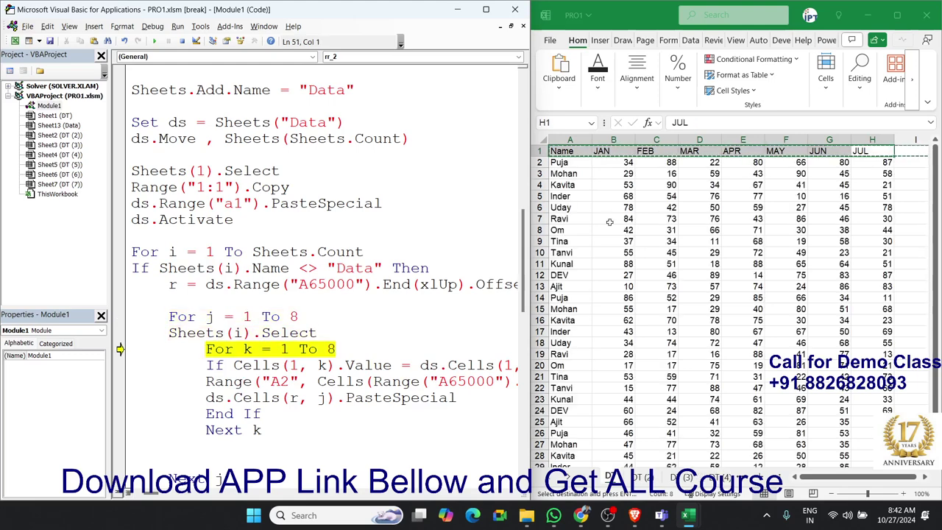
Step: Inspect the source sheet's Name, JAN, FEB and MAR header cells in row 1
click(581, 196)
click(563, 152)
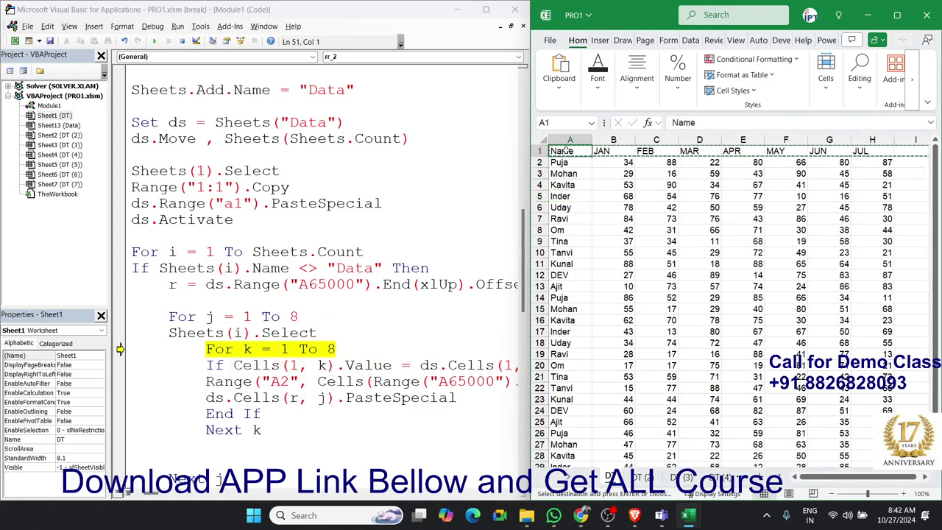
drag(563, 151, 852, 145)
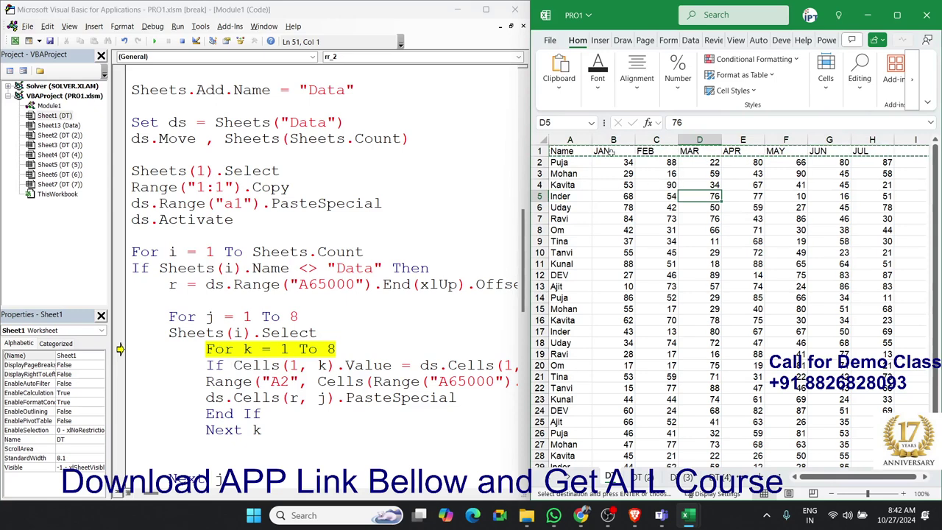
click(626, 151)
click(645, 150)
click(697, 150)
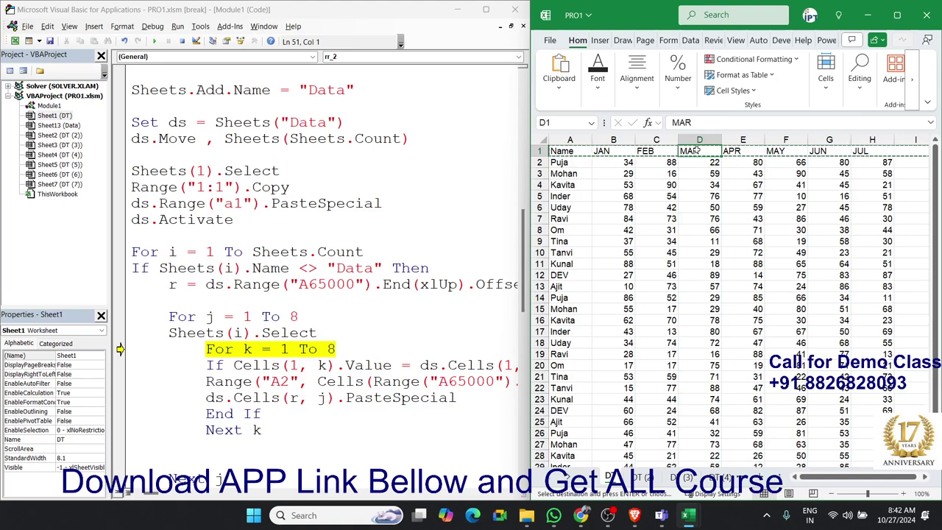
Step: Step through the For k header-matching If line to the Range copy line
click(272, 350)
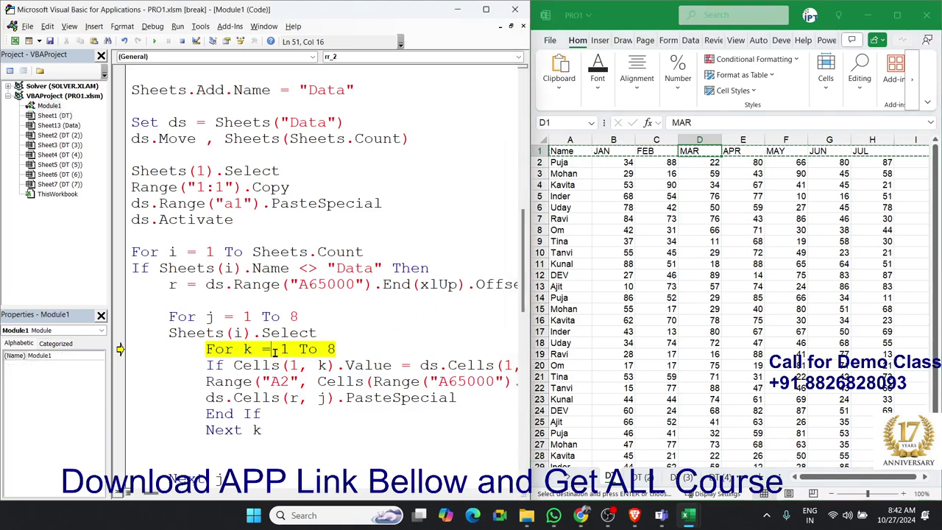
key(F8)
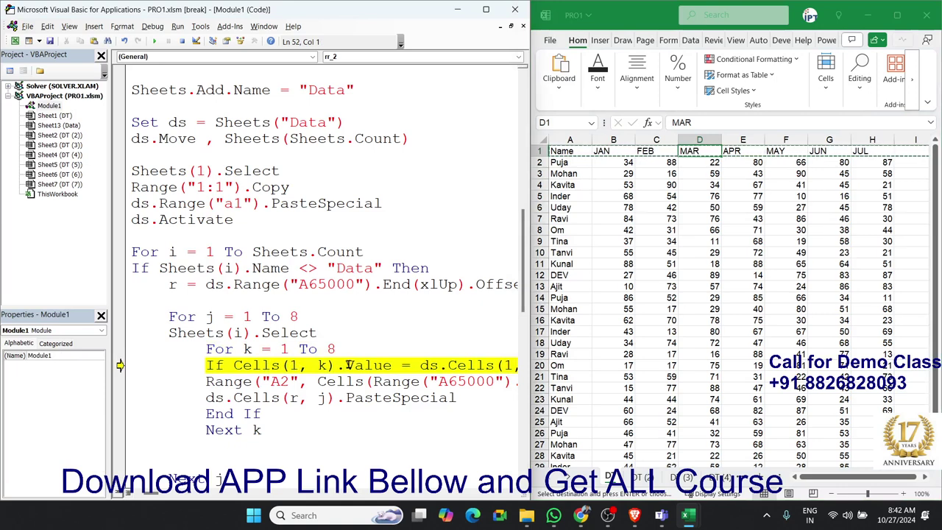
key(F8)
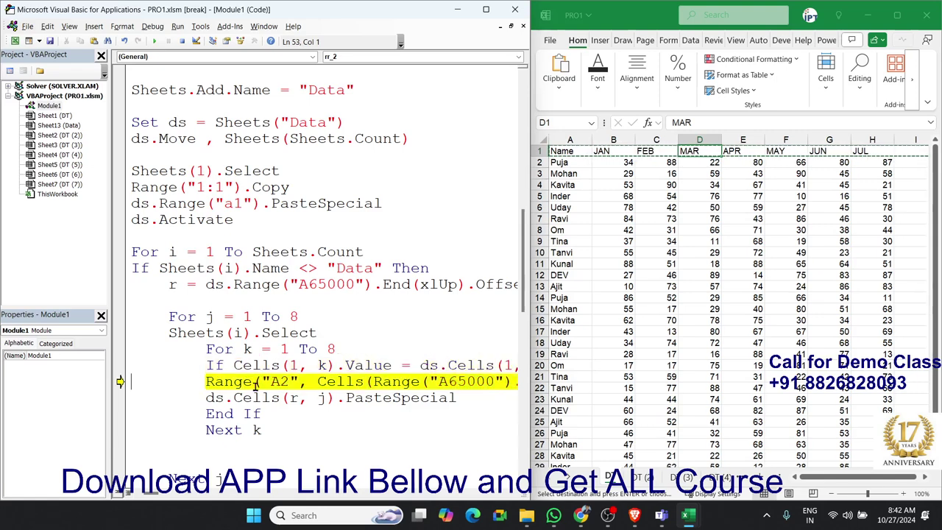
key(F8)
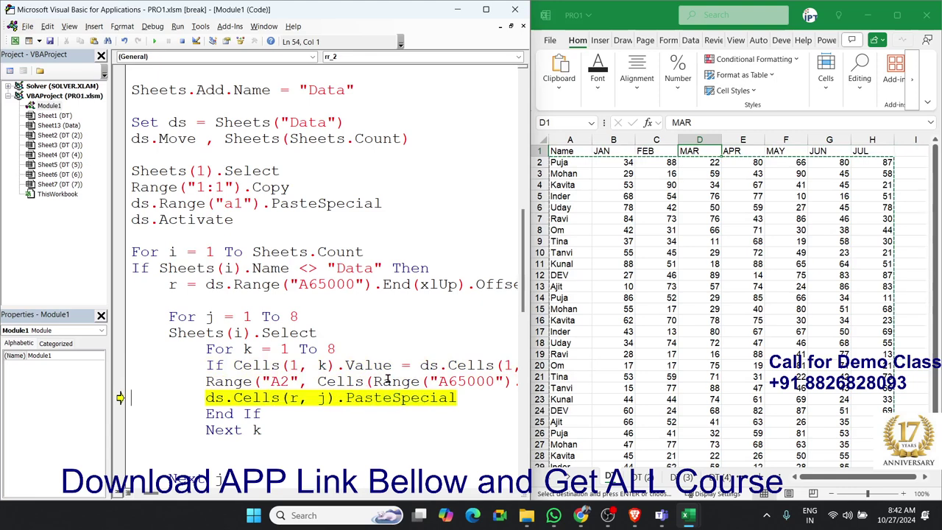
Step: Change the copy line's column from the fixed 8 to k
drag(450, 381, 439, 382)
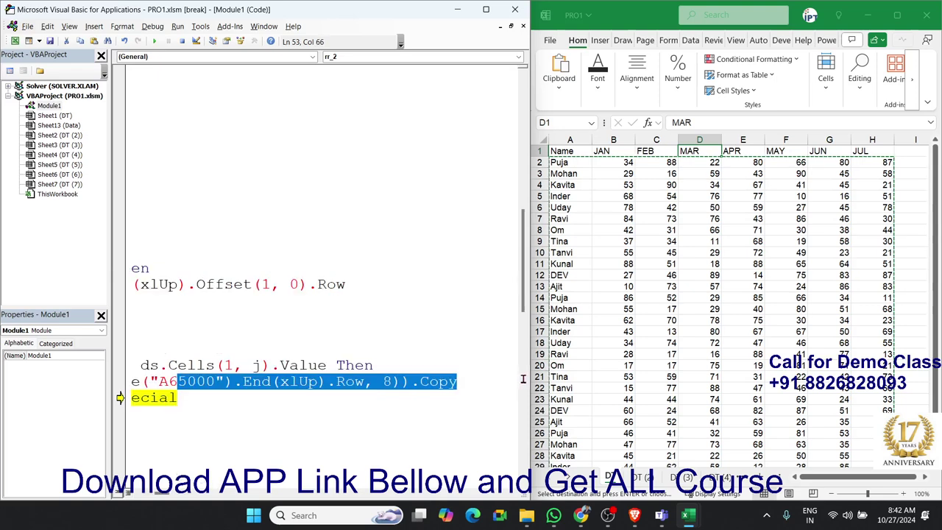
click(403, 381)
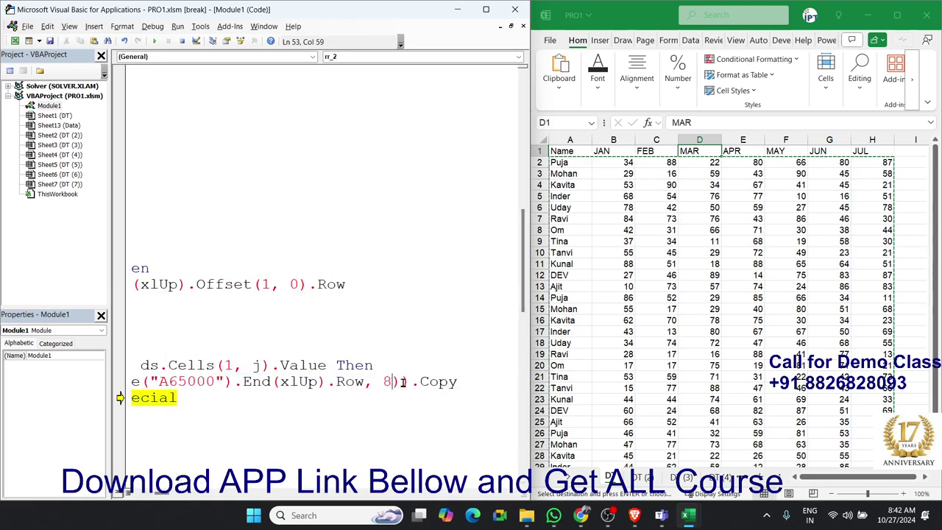
key(BackSpace)
text(k)
key(Down)
key(Down)
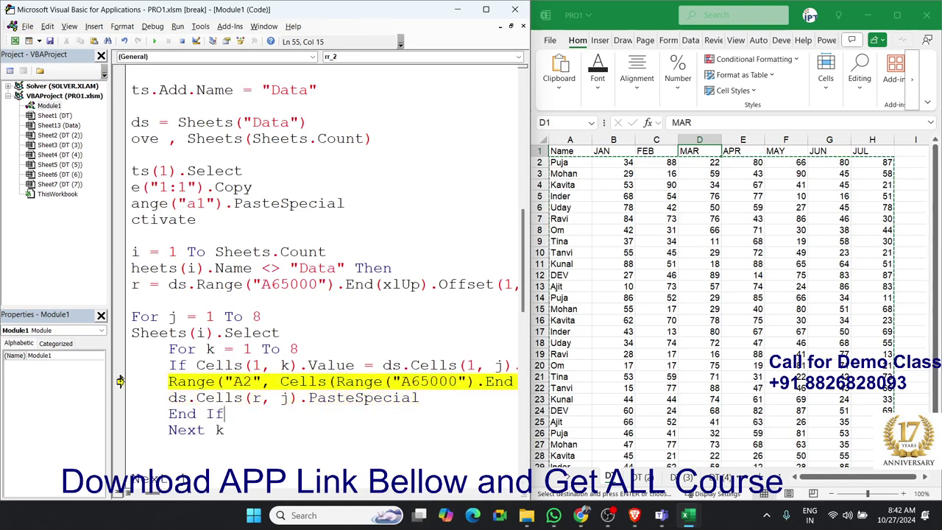
Step: Rerun the corrected copy and paste, then check the Data sheet's Name column
drag(121, 397, 121, 381)
key(F8)
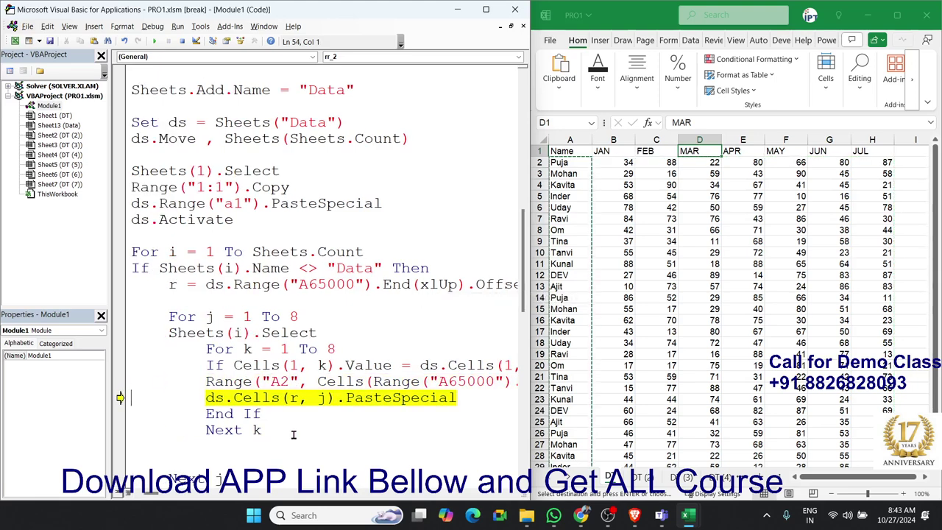
key(F8)
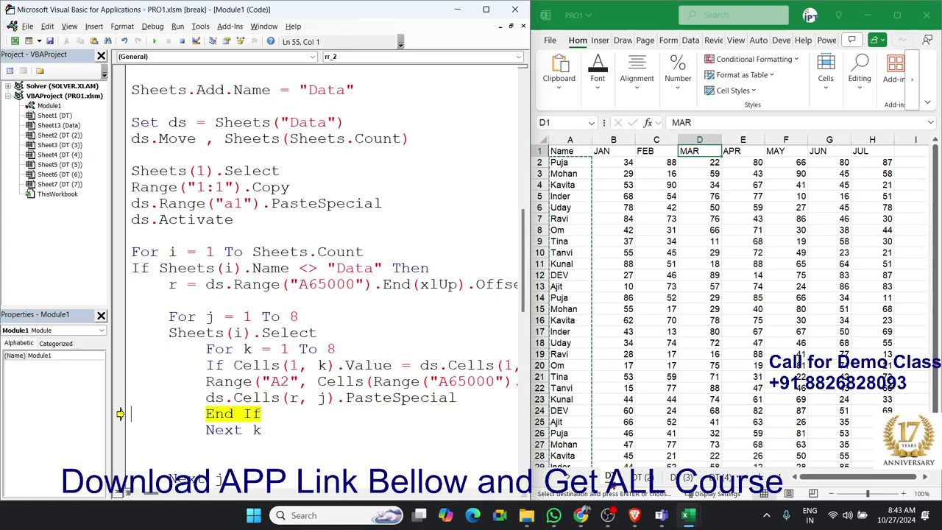
key(alt+F11)
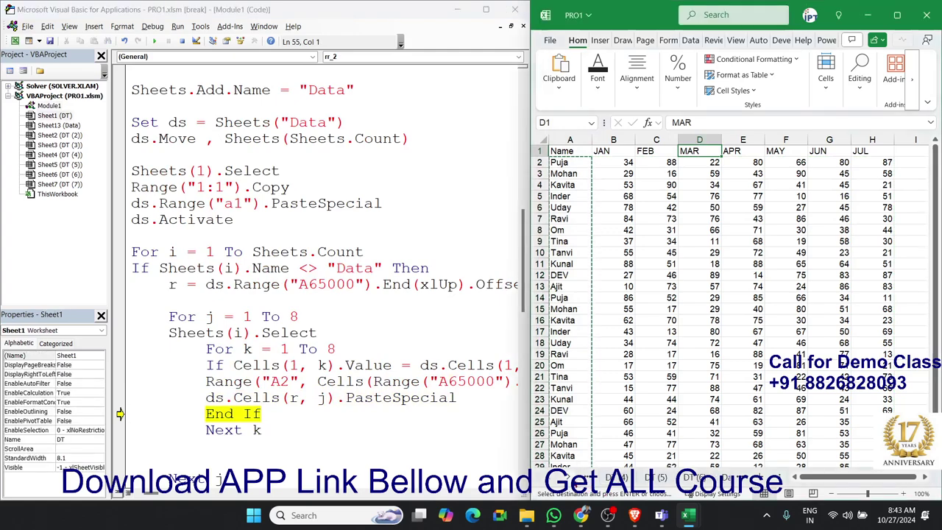
click(653, 476)
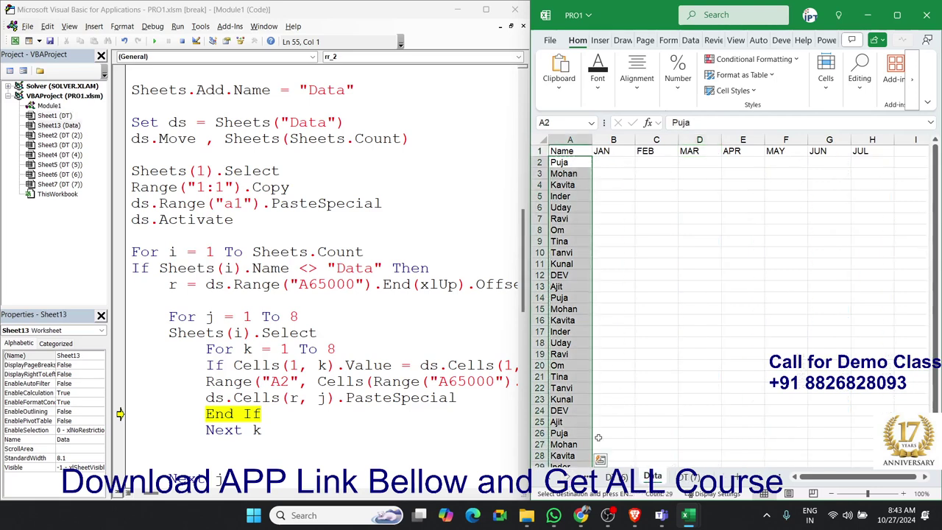
Step: Go back to the first DT sheet and step six times through the For k header-comparison loop
click(551, 479)
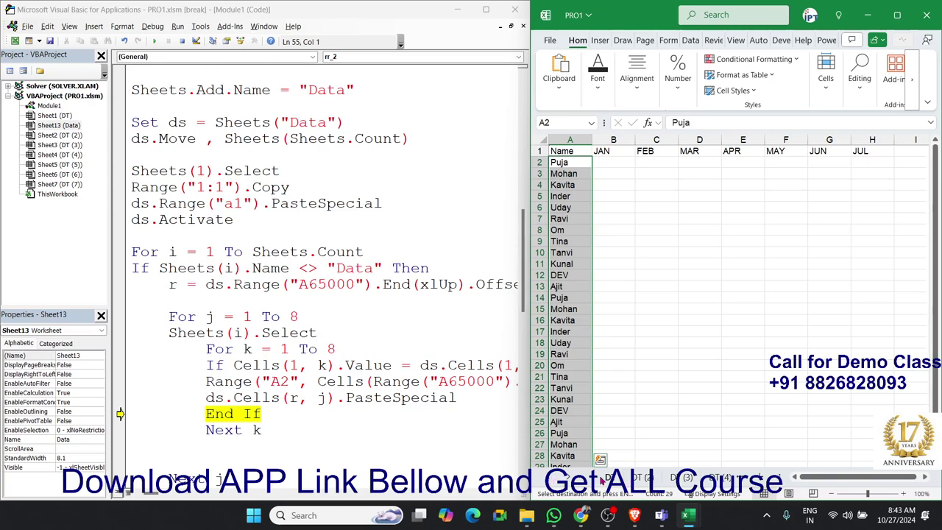
click(608, 478)
click(251, 414)
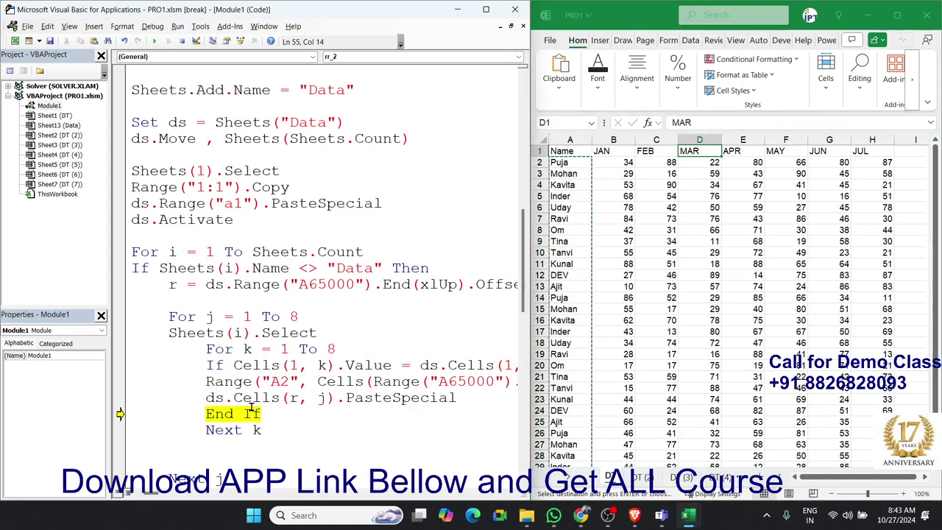
key(F8)
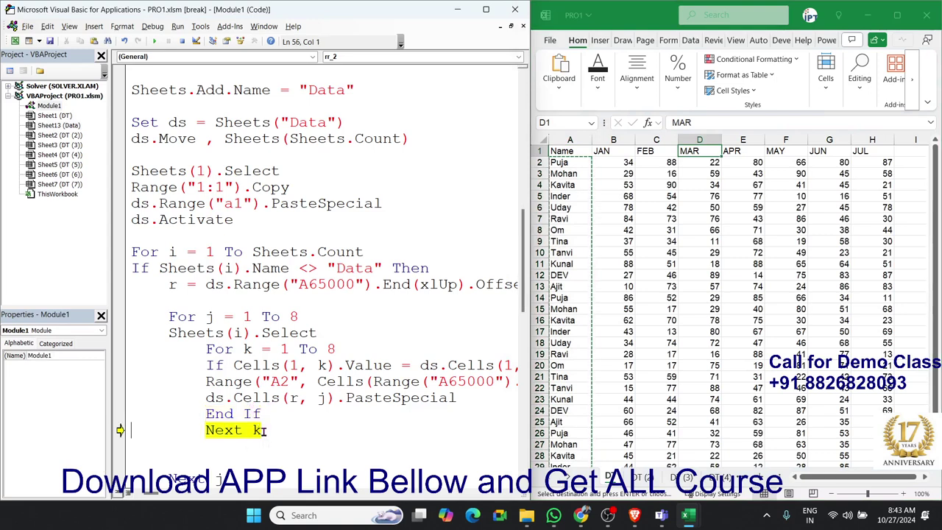
key(F8)
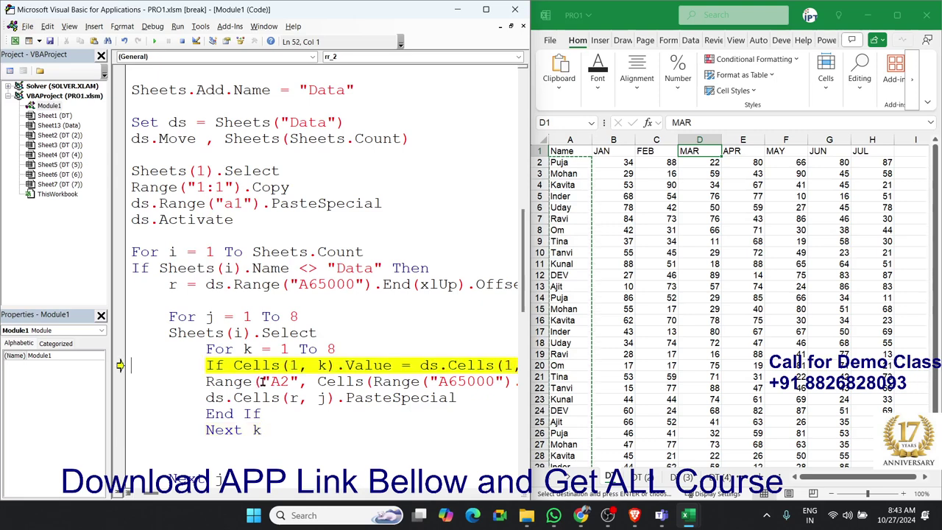
key(F8)
key(F8)
key(F8)
key(F8)
key(F8)
key(F8)
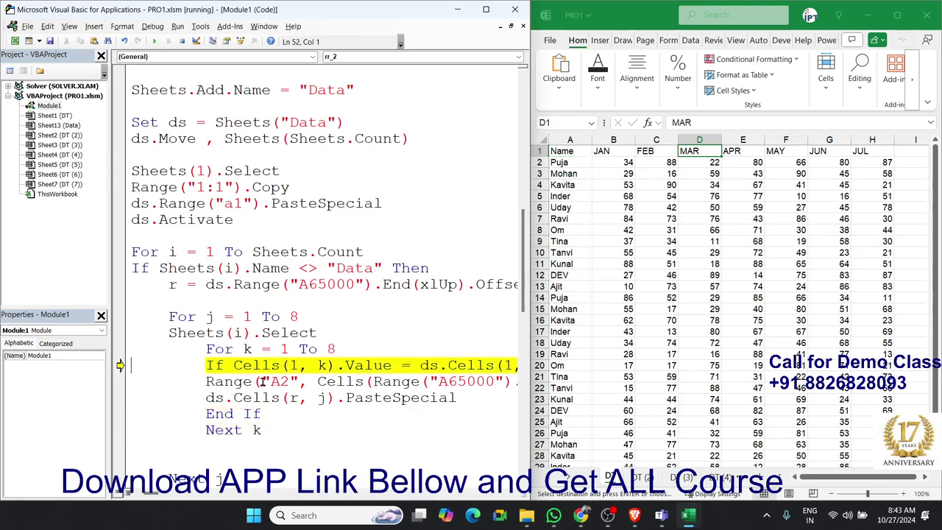
key(F8)
key(F8)
key(F8)
key(F8)
key(F8)
key(F8)
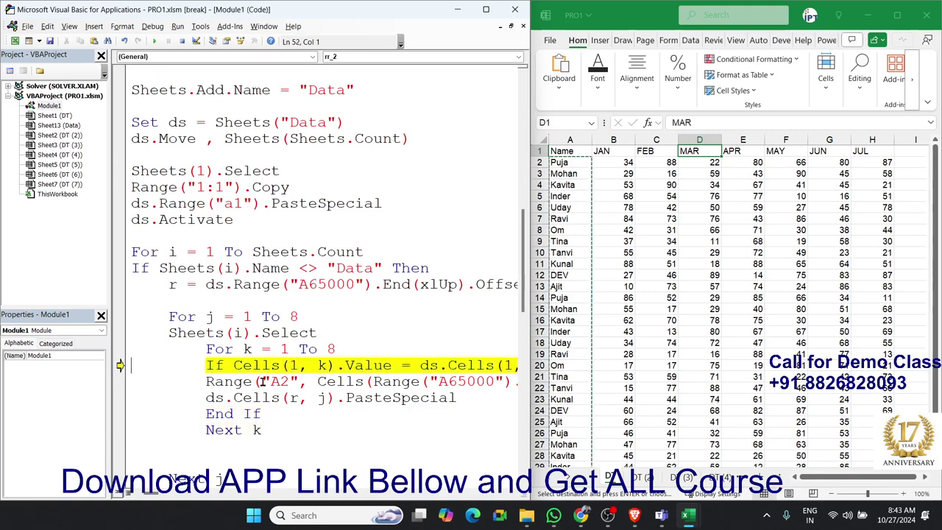
key(F8)
key(F8)
key(F8)
key(F8)
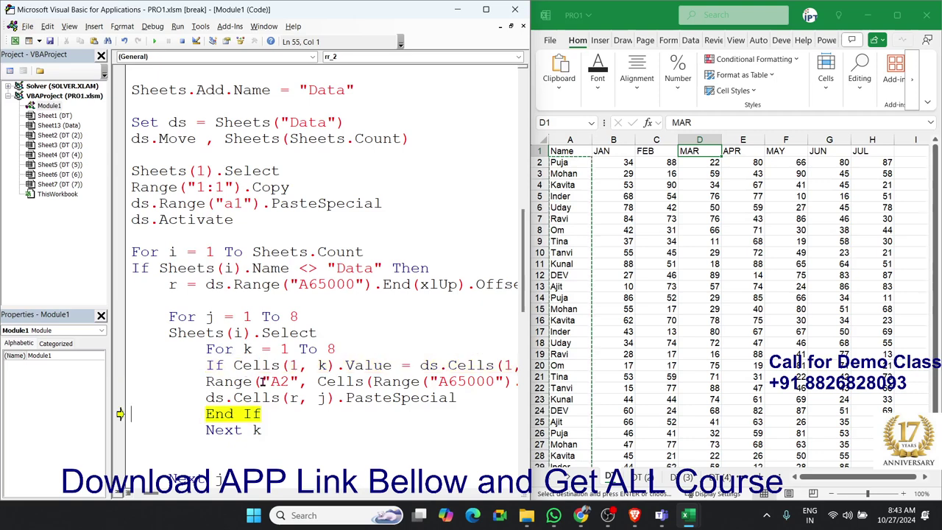
key(F8)
key(F8)
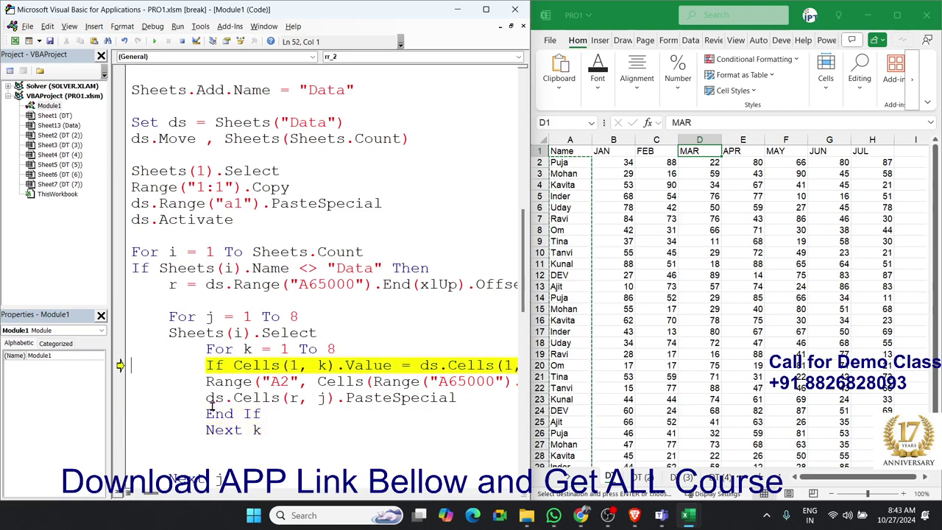
Step: Insert an Exit For line just above End If in the inner loop
click(204, 413)
key(Return)
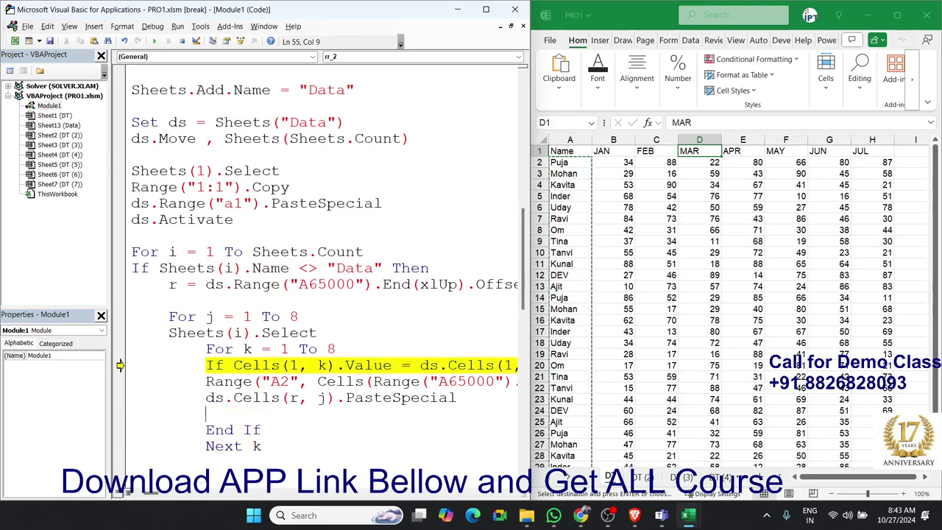
text(exit )
text(loop)
key(BackSpace)
key(BackSpace)
key(BackSpace)
key(BackSpace)
text(f)
text(or)
key(Down)
Step: Step through Next j into the For k loop, pausing at the header comparison with j at 2
key(F8)
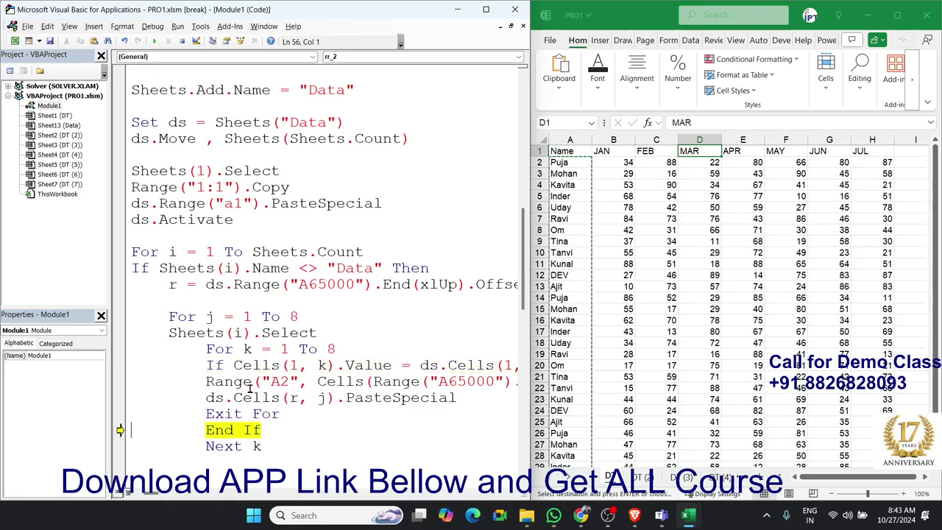
key(F8)
key(F8)
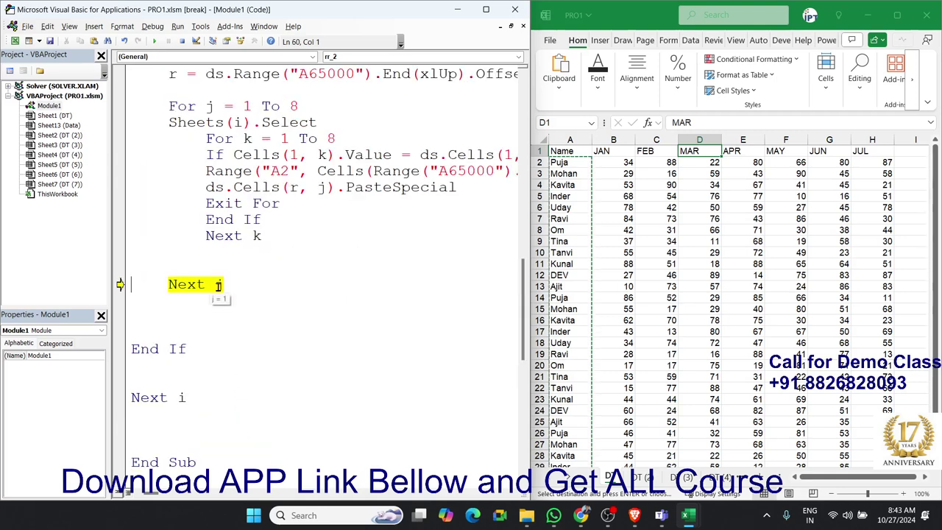
key(F8)
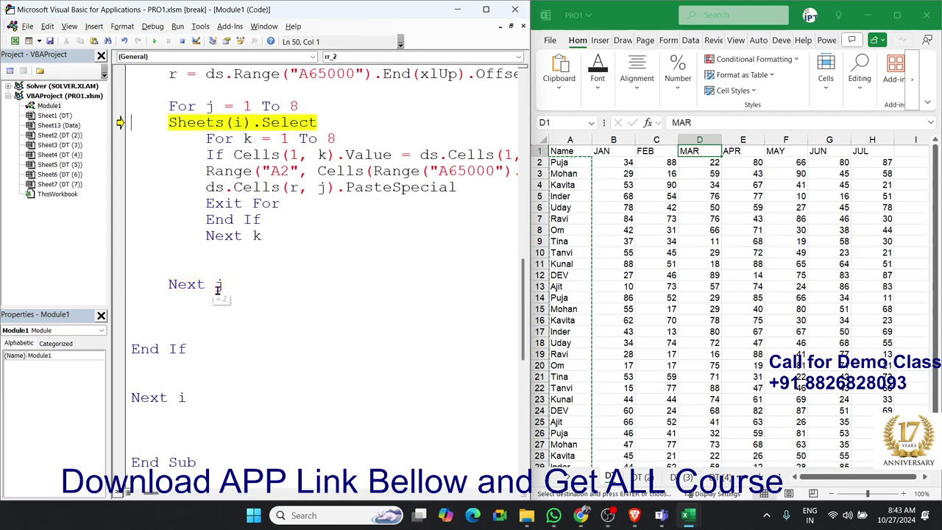
key(F8)
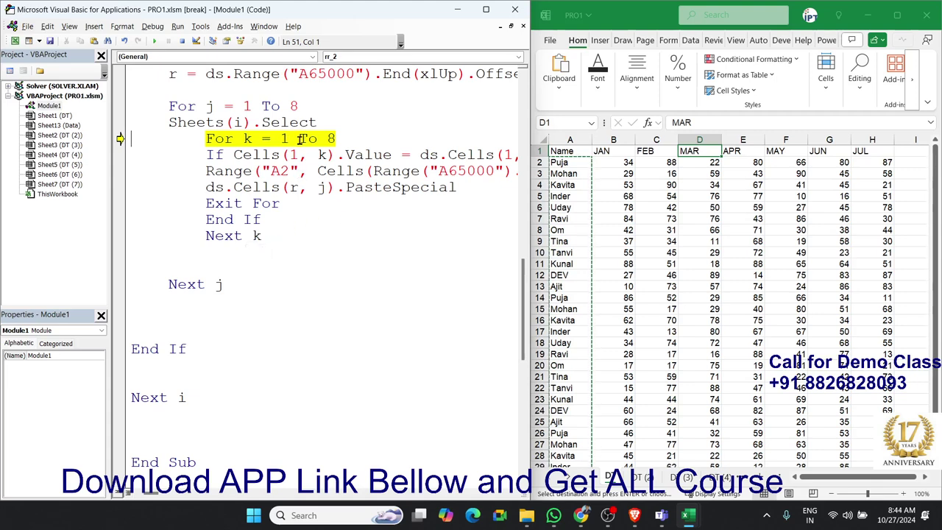
key(F8)
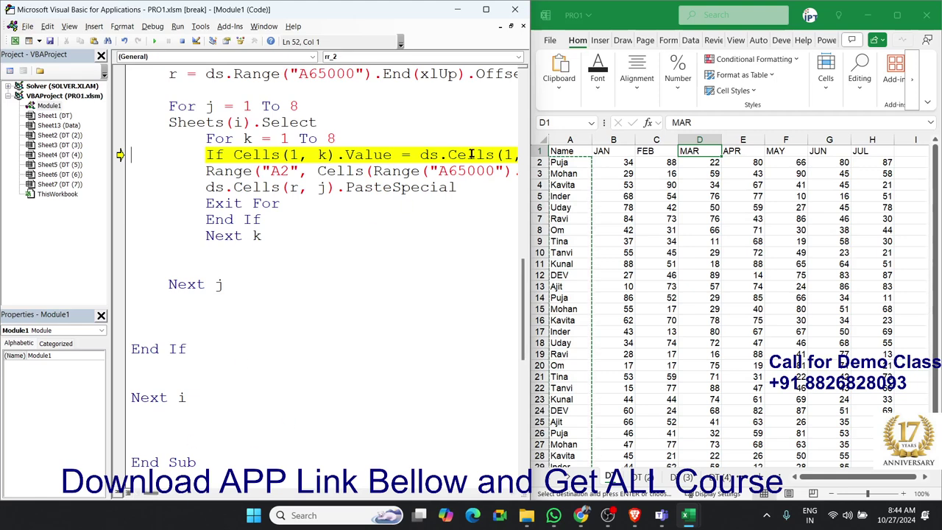
Step: Step the paused macro through the header match and Range copy lines, then position the cursor after "A2"
key(F8)
key(F8)
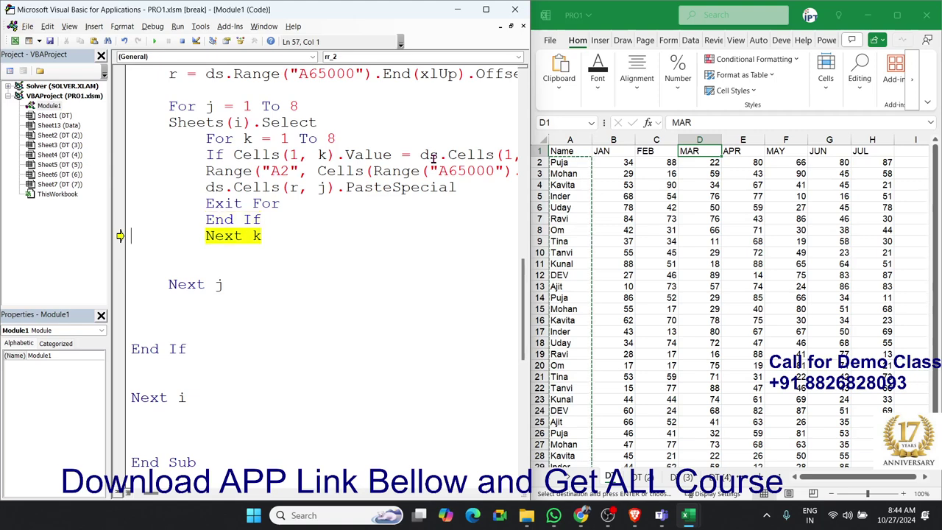
key(F8)
key(F8)
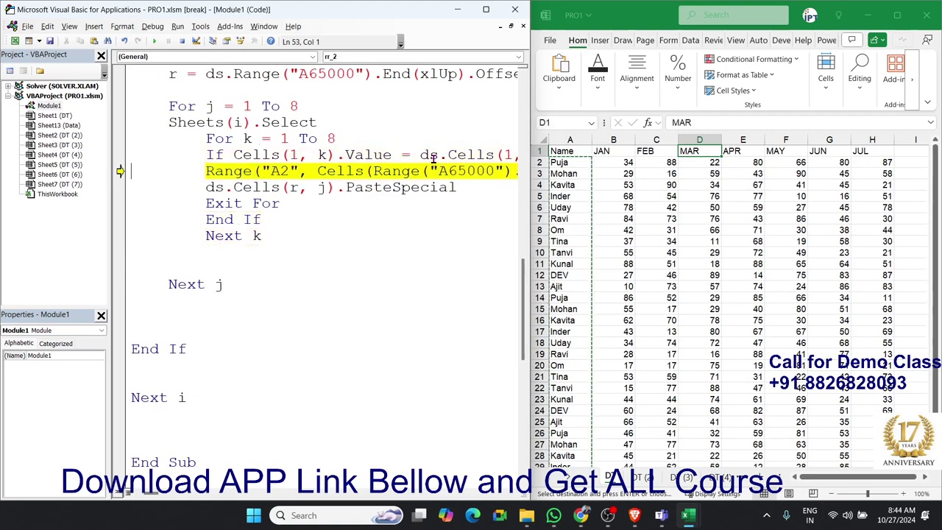
key(F8)
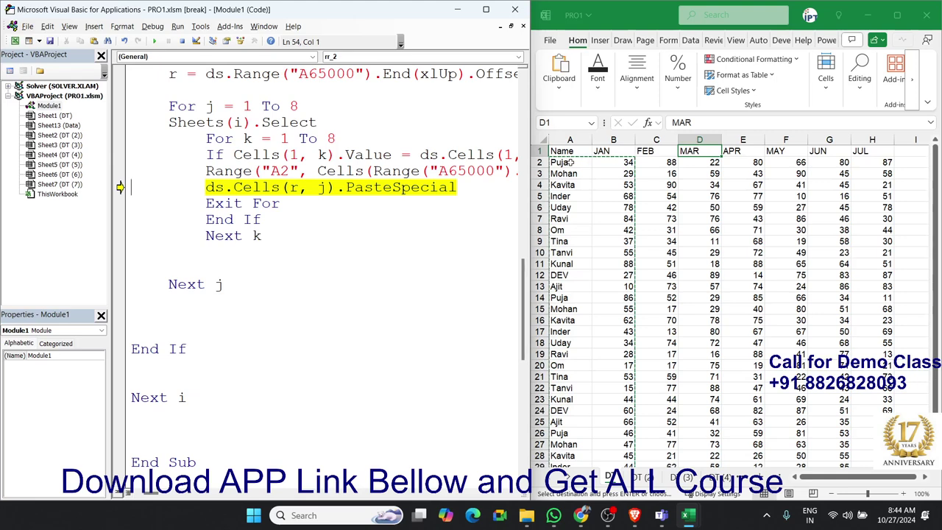
click(298, 170)
Step: Replace the A2 start with Cells(1, k) and rerun the copy line
key(BackSpace)
key(BackSpace)
key(BackSpace)
key(BackSpace)
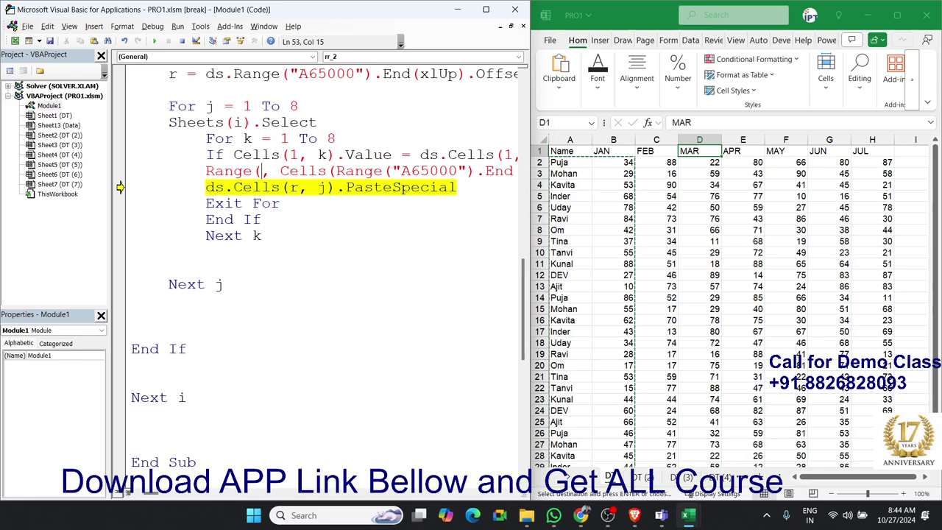
text(cells)
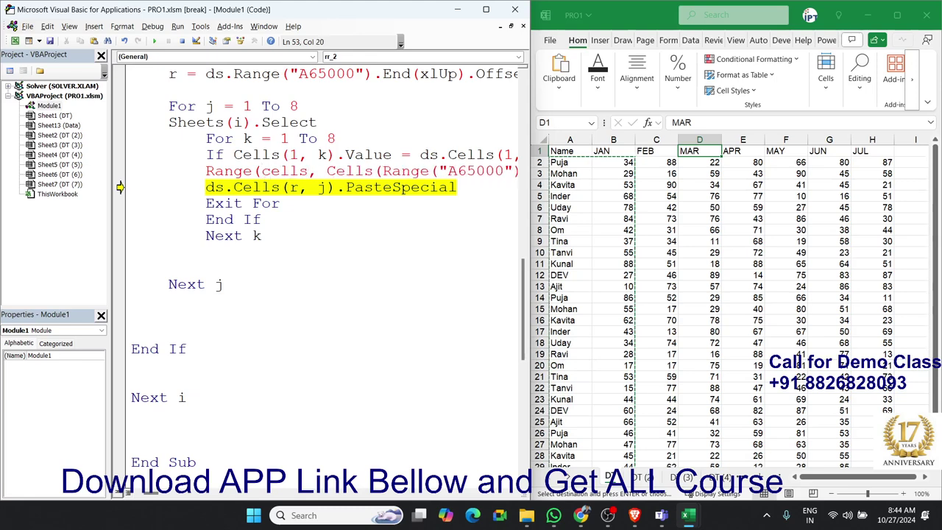
text((1)
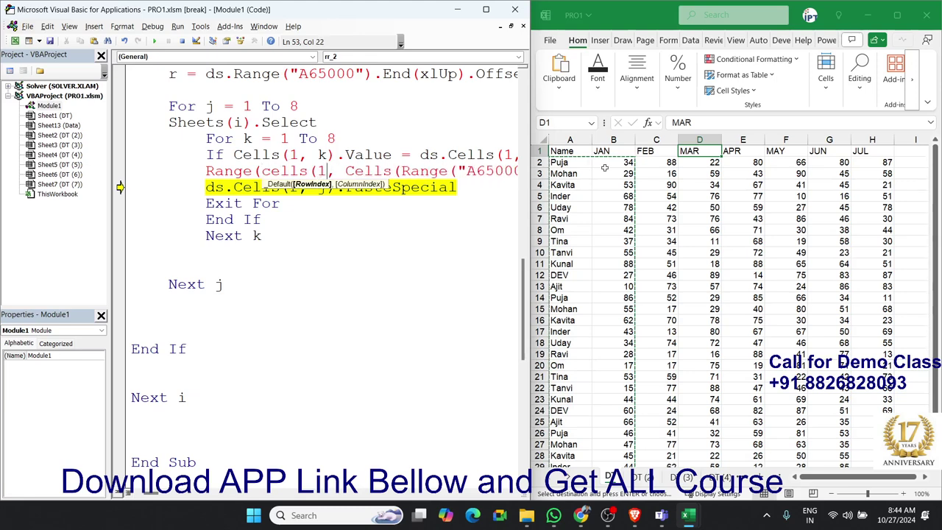
text(,)
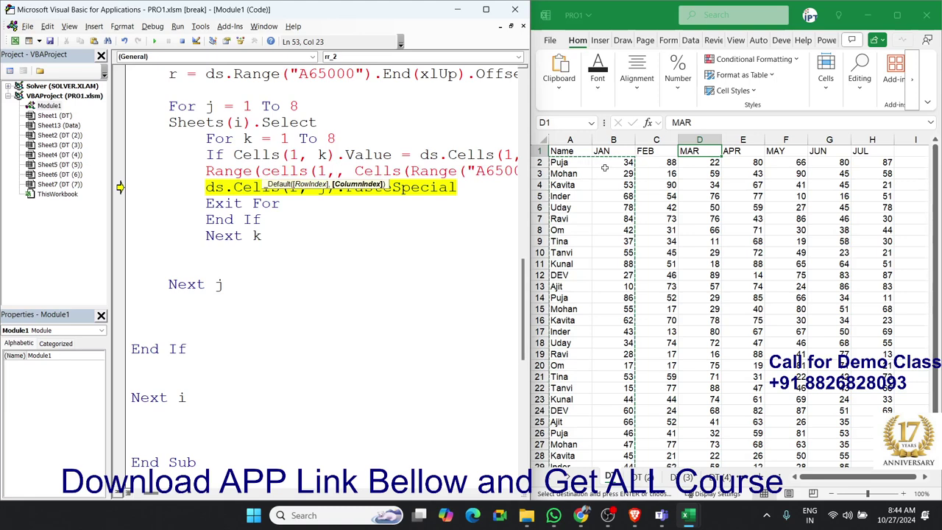
text(k))
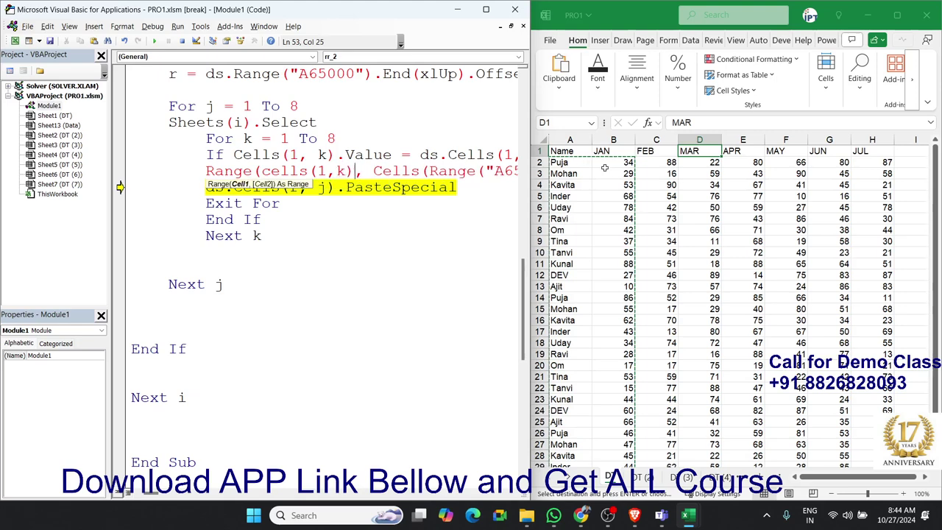
key(Down)
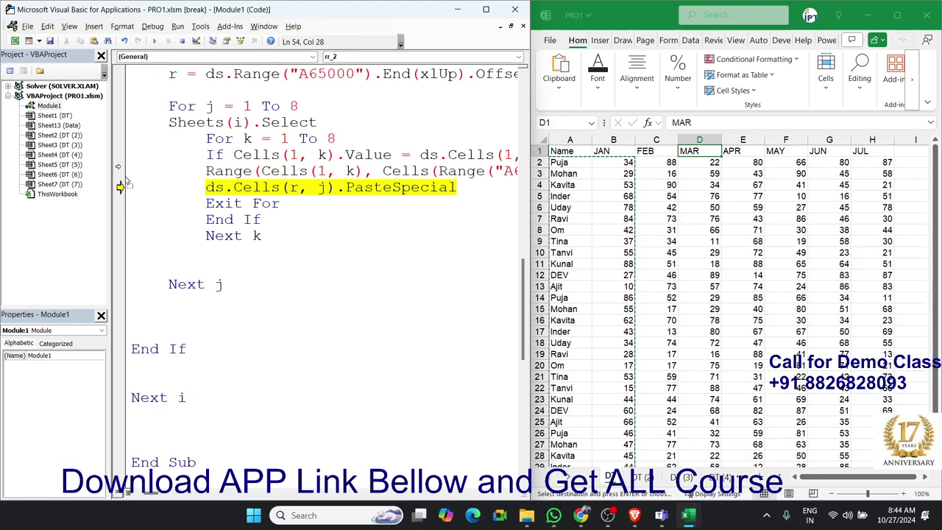
drag(120, 187, 122, 171)
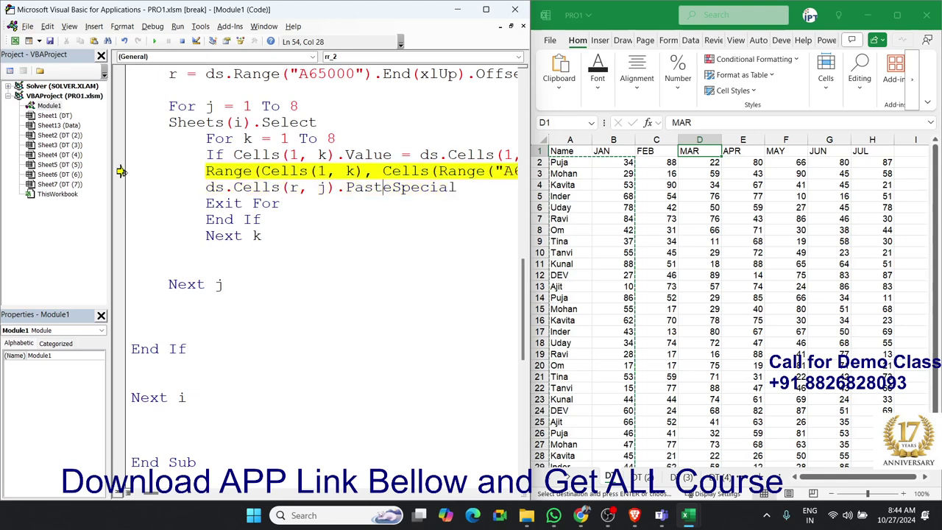
key(F8)
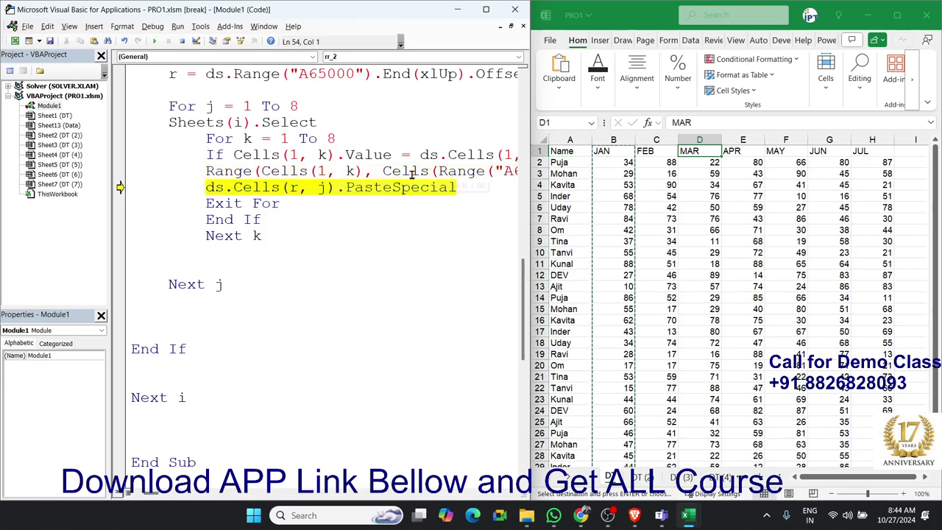
Step: Change the start to Cells(2, k) and rerun the copy so it starts at row 2
click(329, 172)
key(BackSpace)
text(2)
drag(120, 187, 120, 171)
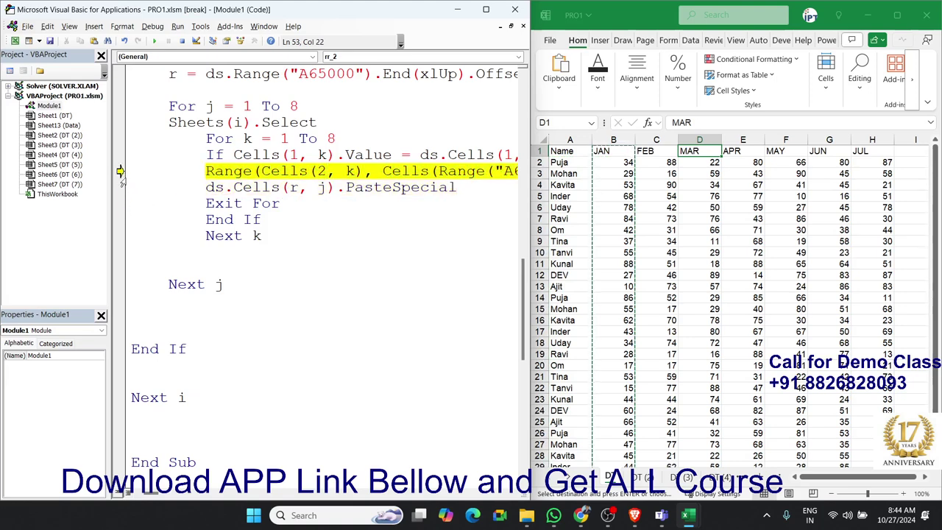
key(F8)
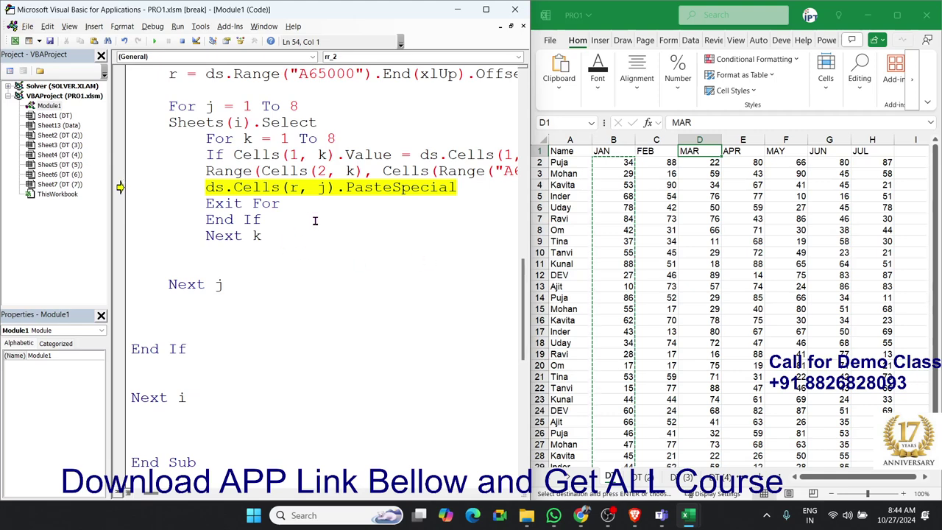
Step: Paste the JAN column, check it on the Data sheet, and return to the DT sheet
key(F8)
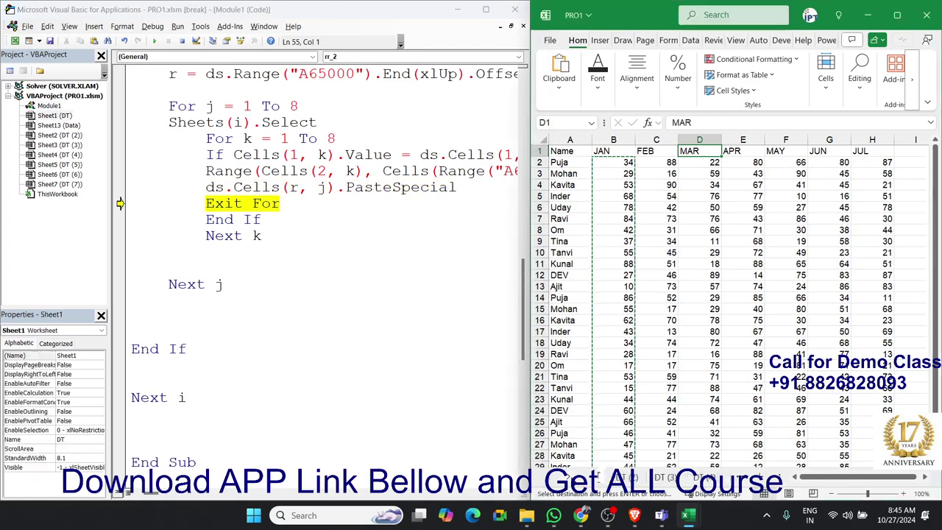
click(648, 477)
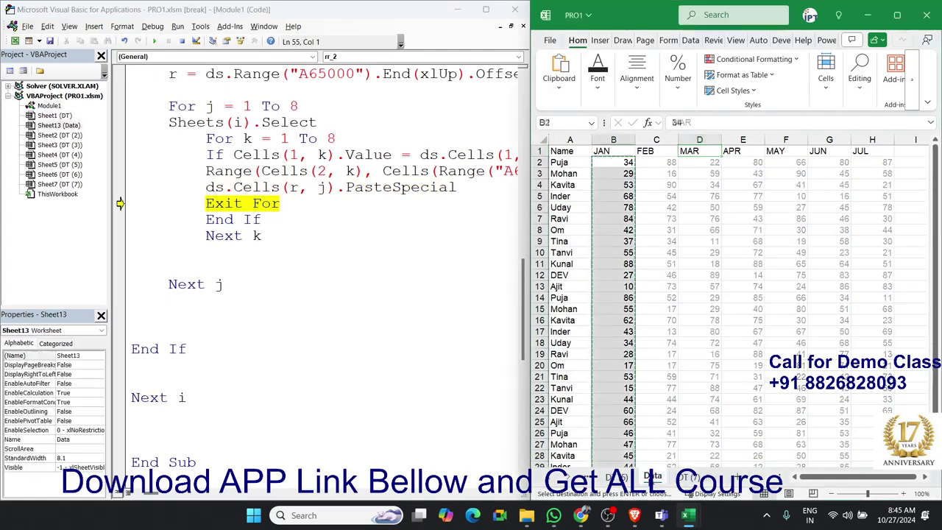
click(554, 481)
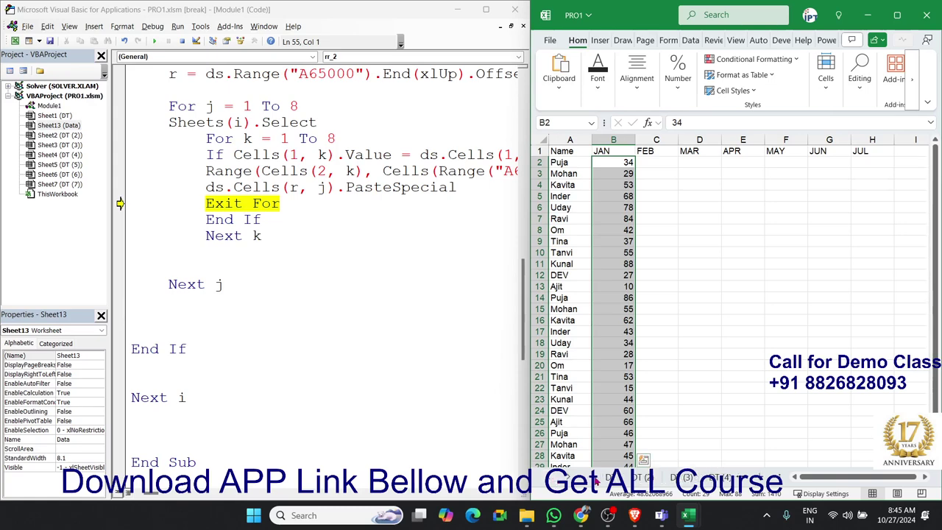
click(609, 477)
click(300, 205)
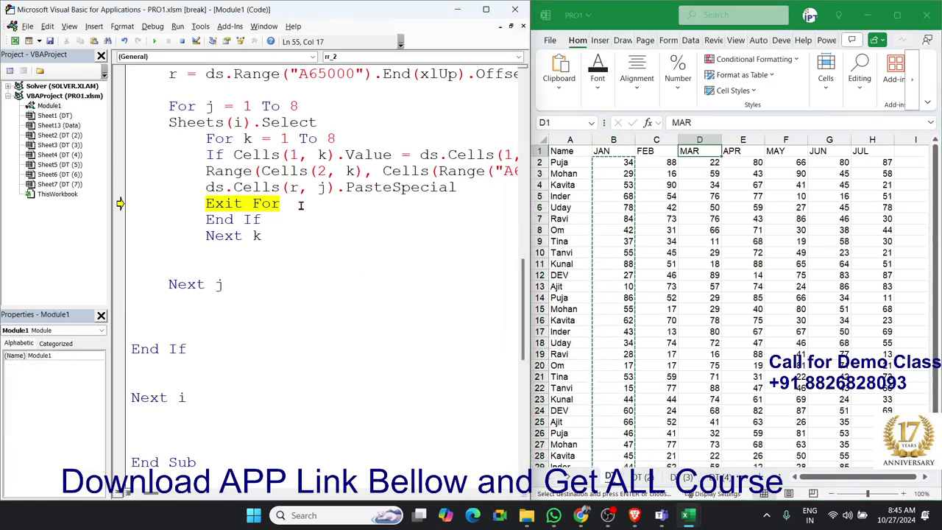
Step: Exit the inner loop and step into the next j pass up to the For k loop
key(F8)
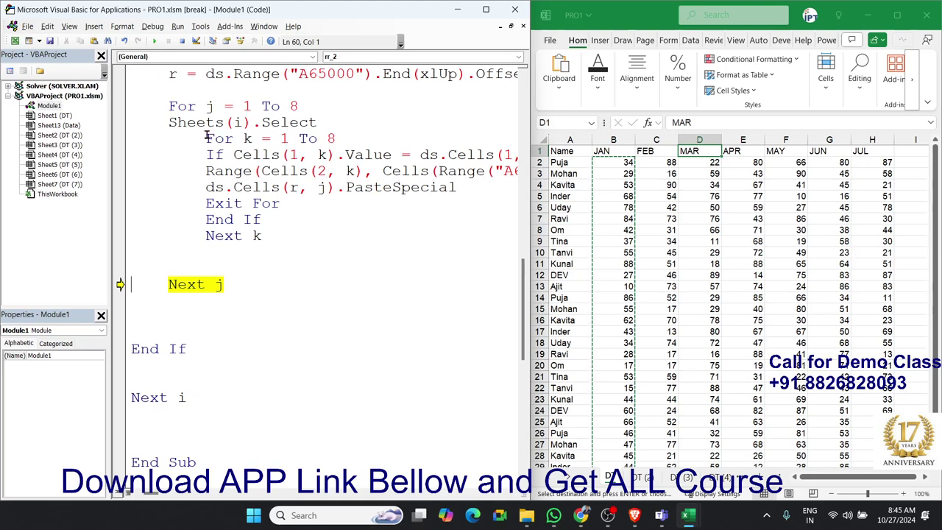
drag(206, 138, 289, 236)
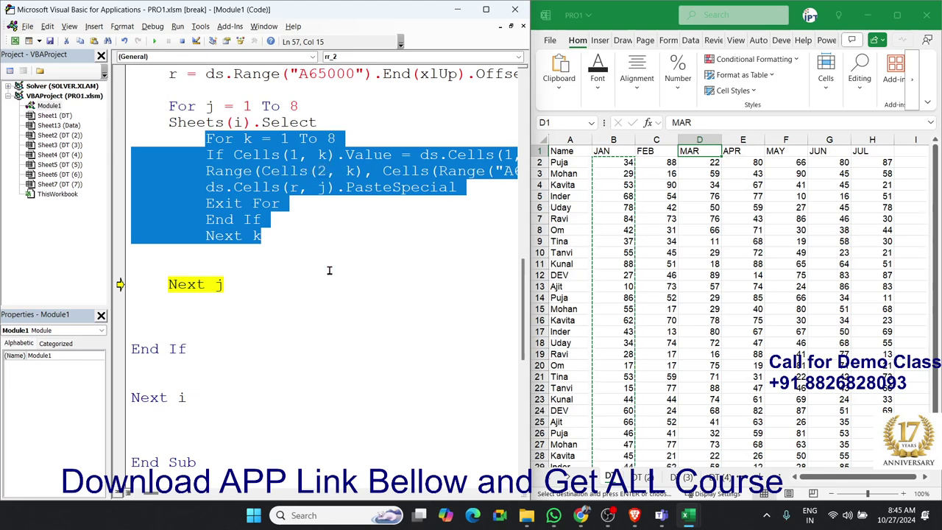
click(226, 286)
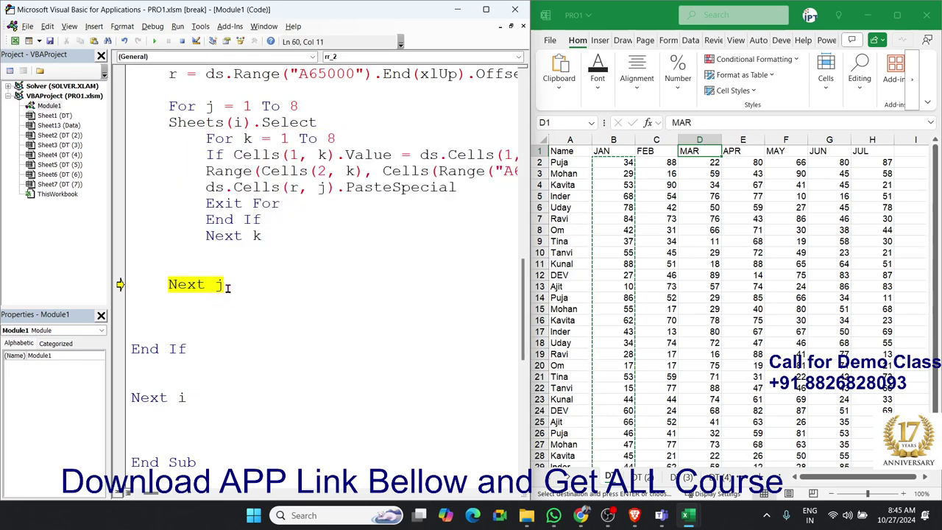
drag(282, 205, 189, 206)
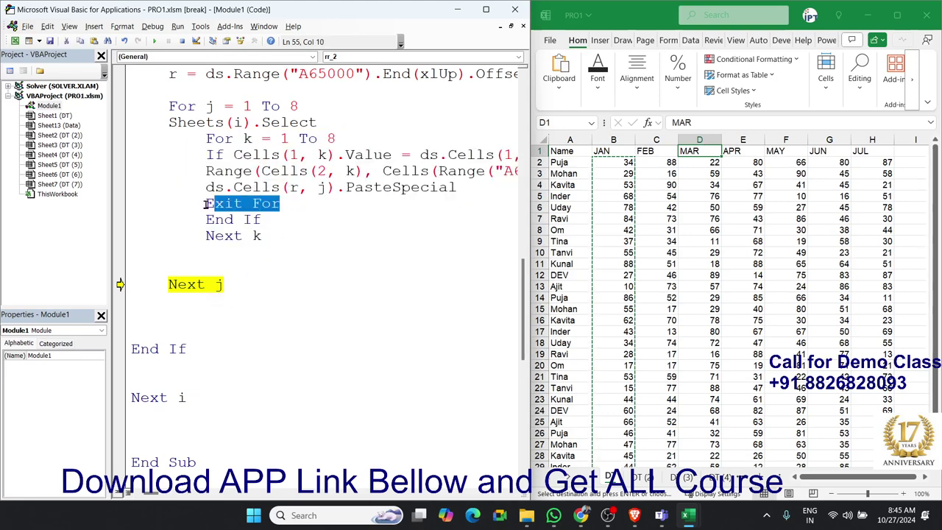
click(229, 284)
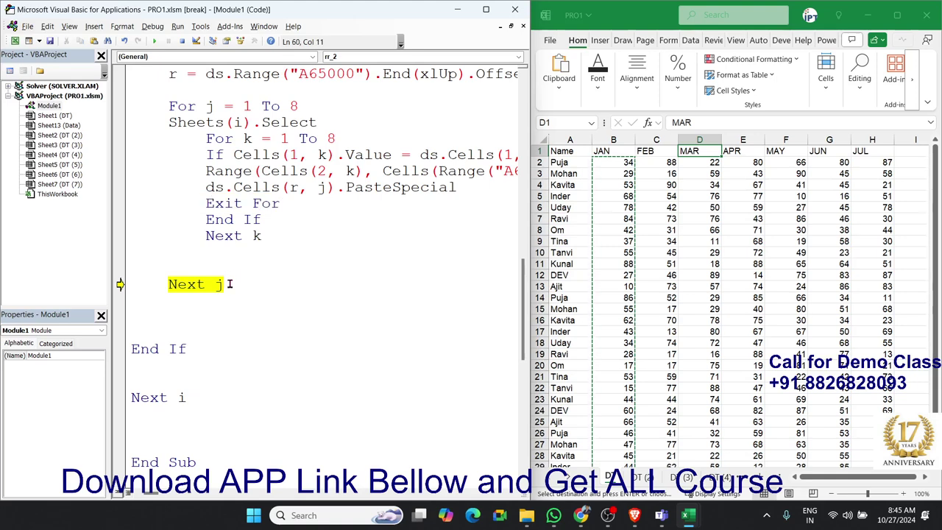
key(F8)
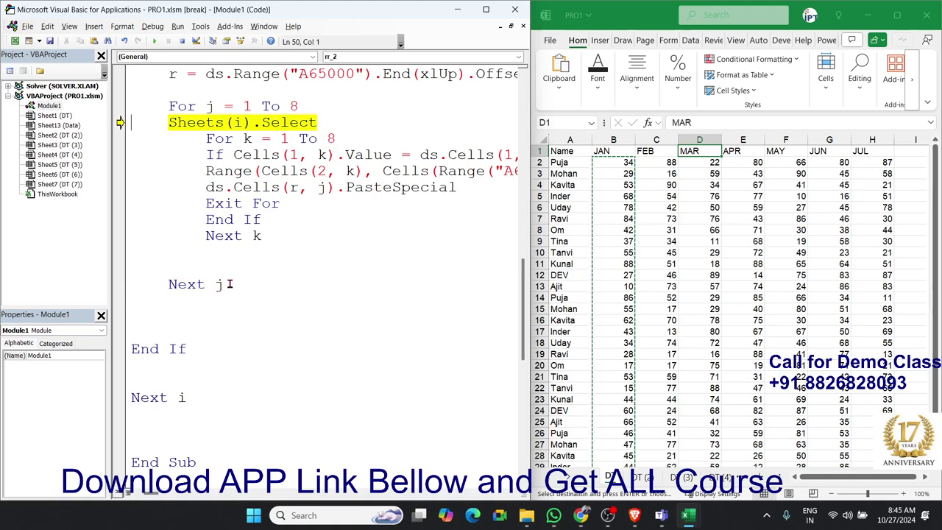
key(F8)
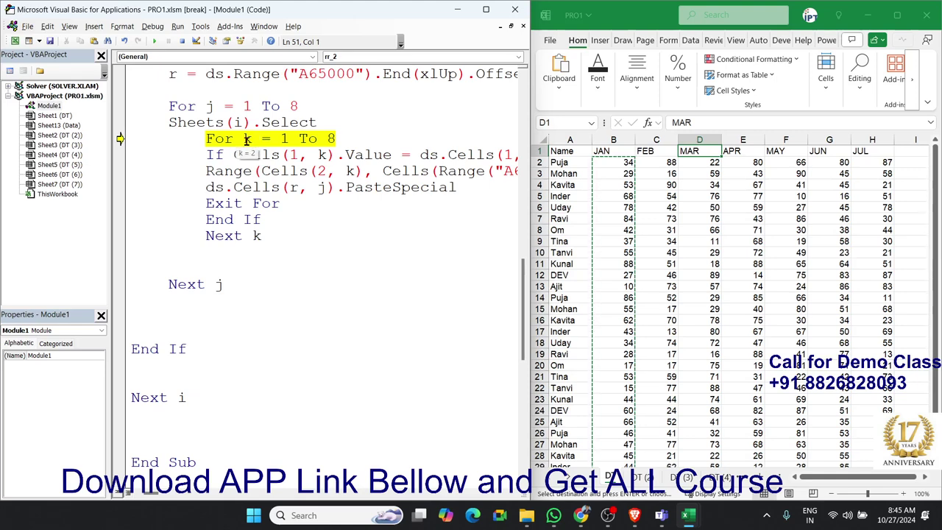
Step: Step through the header comparisons to copy and paste the FEB column from row 2
key(F8)
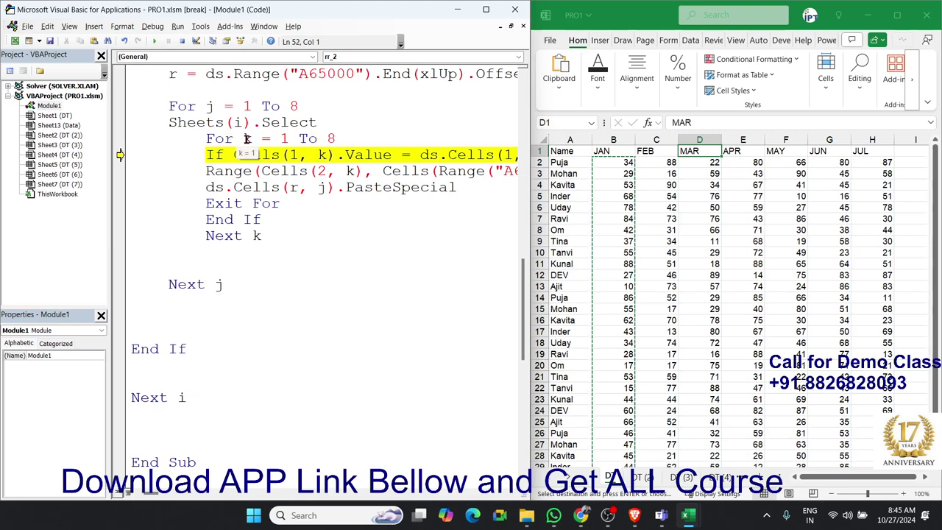
key(F8)
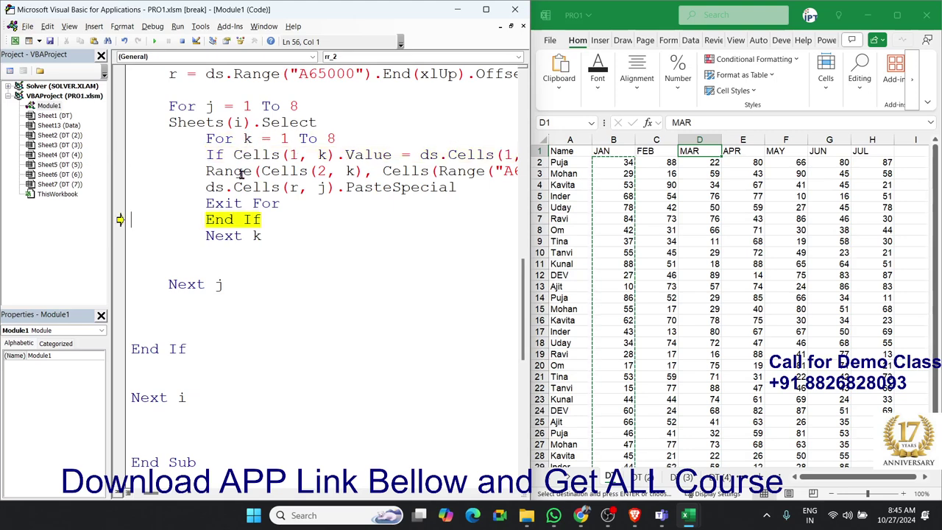
key(F8)
key(F8)
key(F8)
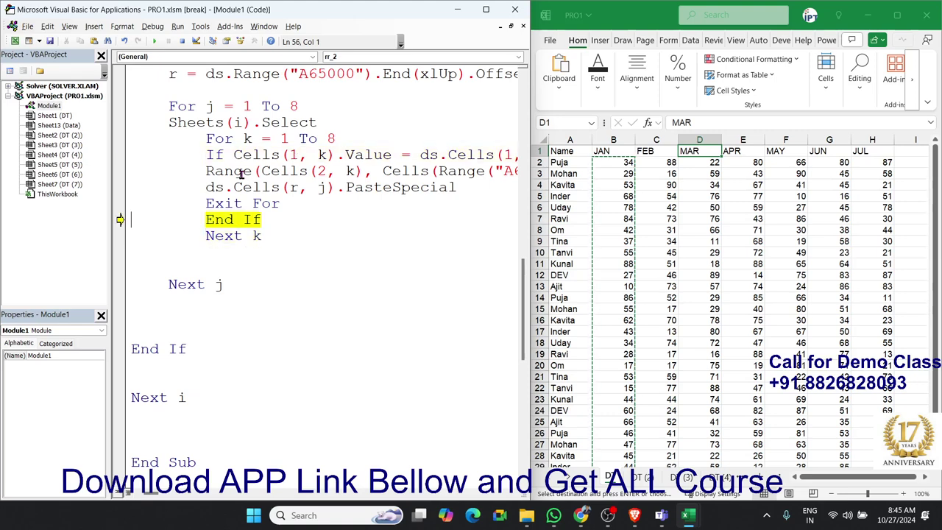
key(F8)
key(F8)
key(F8)
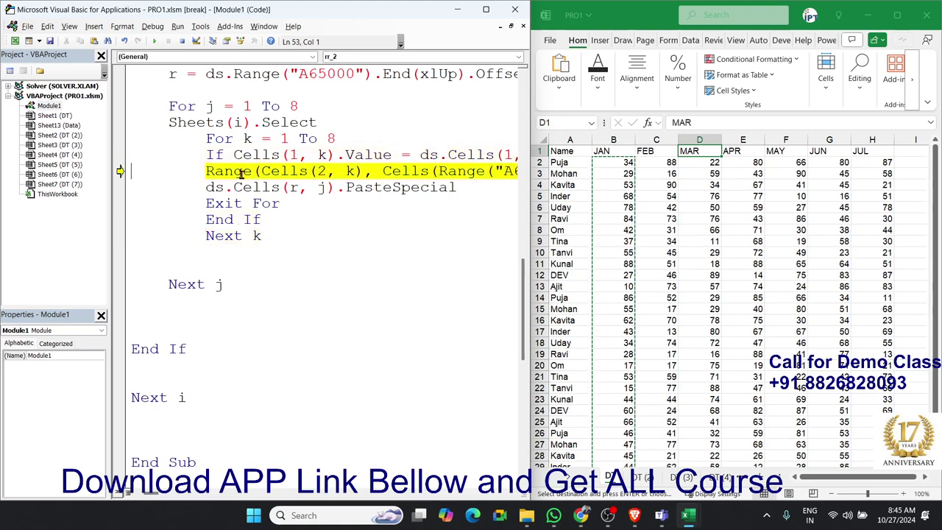
key(F8)
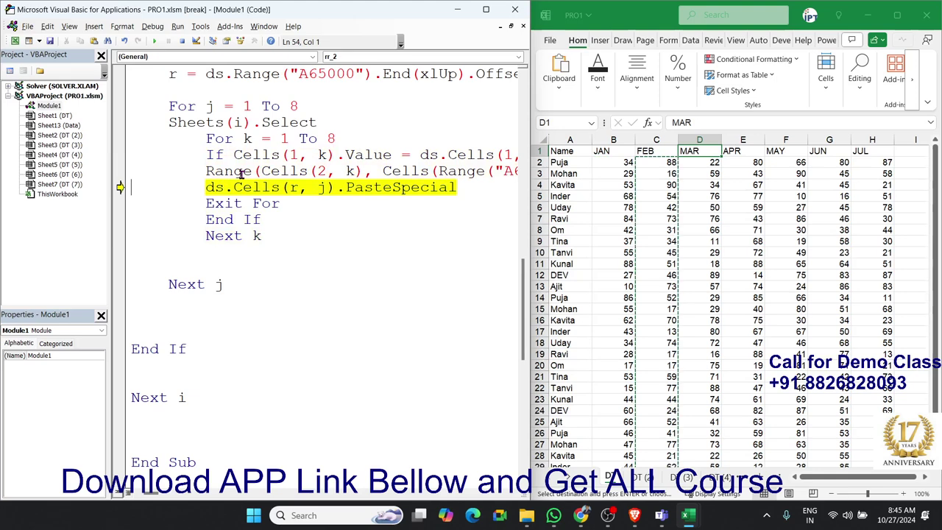
key(F8)
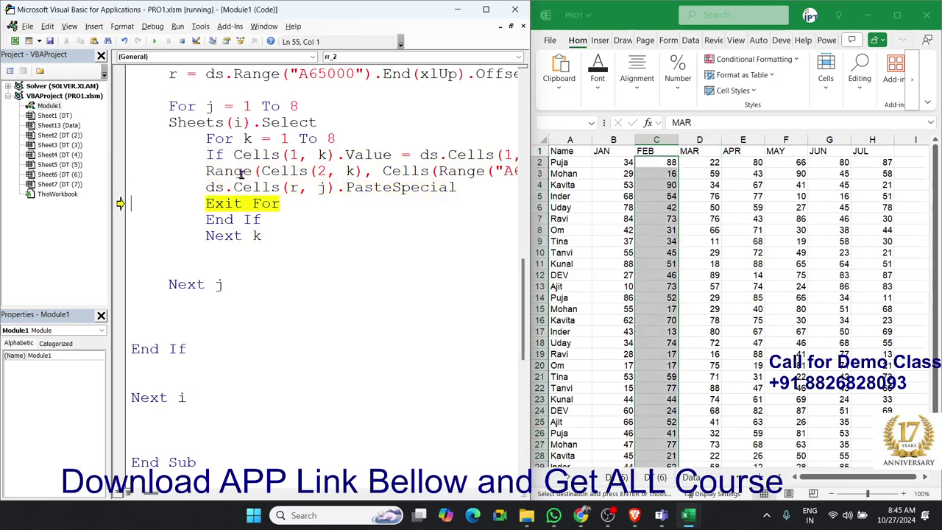
key(F8)
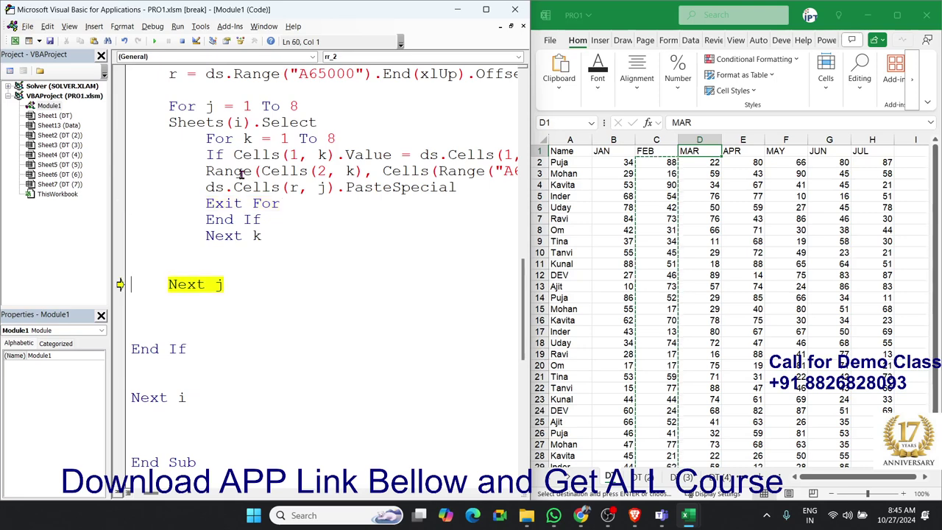
key(F8)
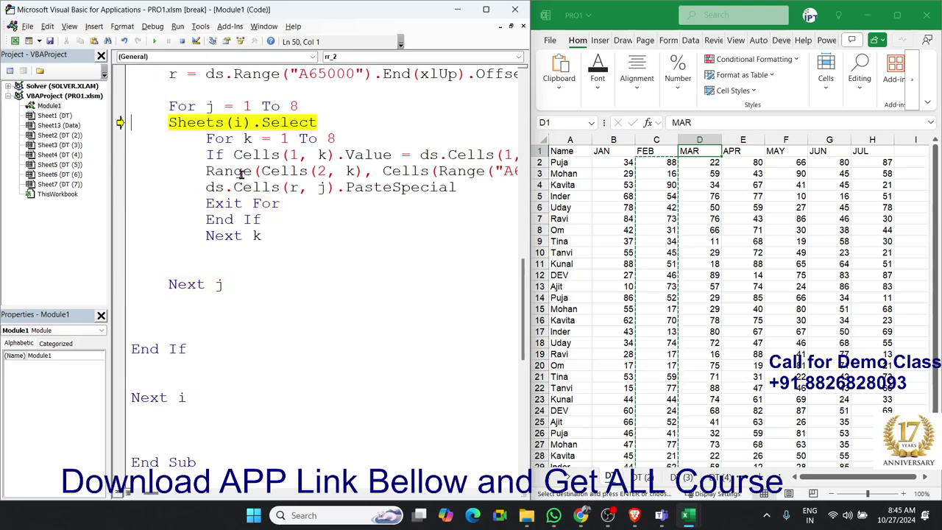
key(F8)
key(F8)
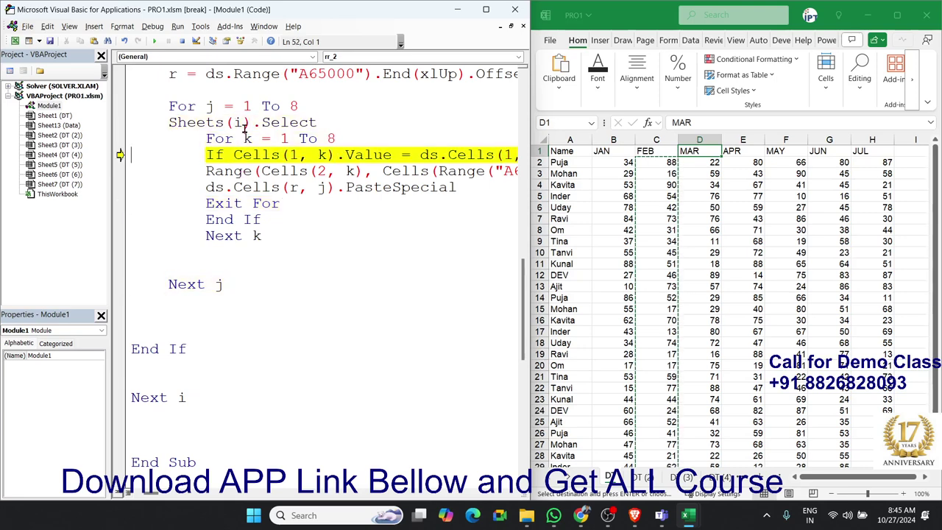
key(F8)
key(F8)
key(F8)
key(F8)
key(F8)
key(F8)
key(F8)
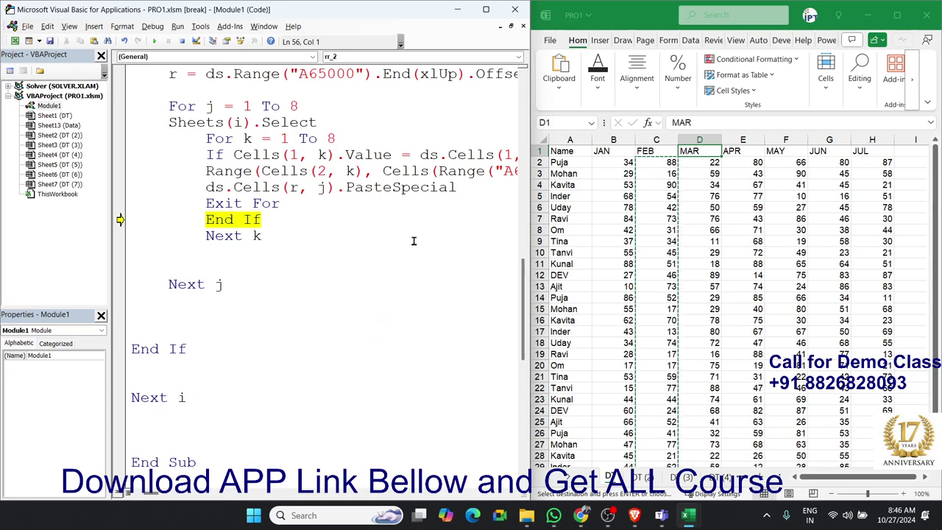
Step: Inspect the If condition and the j = 1 To 8 loop range in the code
drag(467, 154, 522, 152)
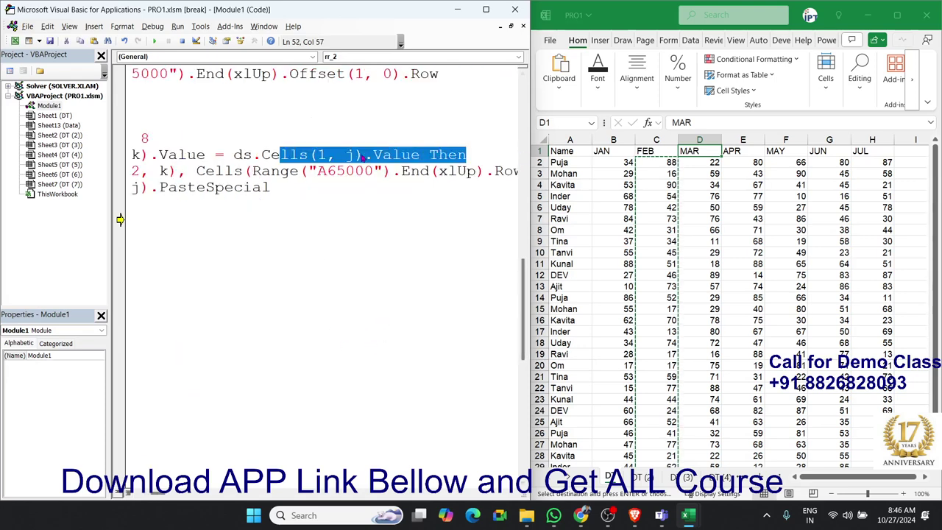
click(345, 156)
drag(169, 495, 147, 495)
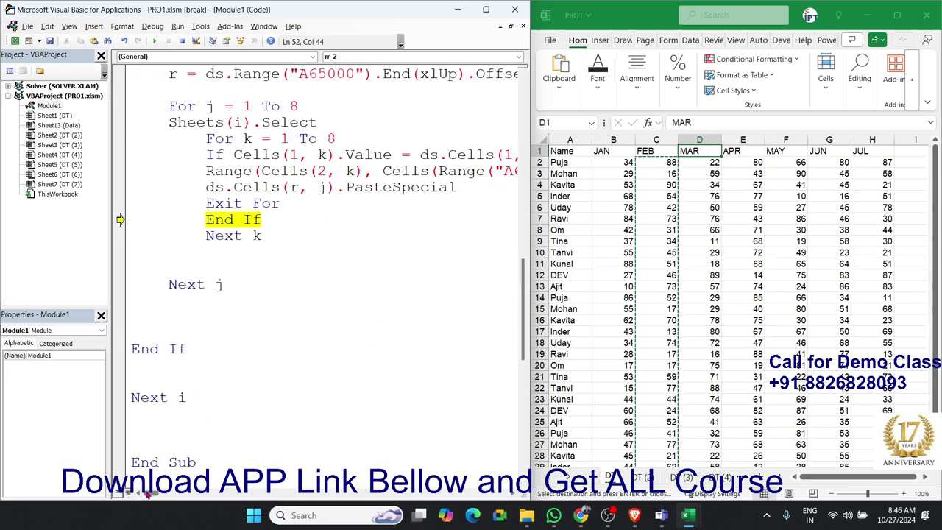
drag(208, 106, 301, 105)
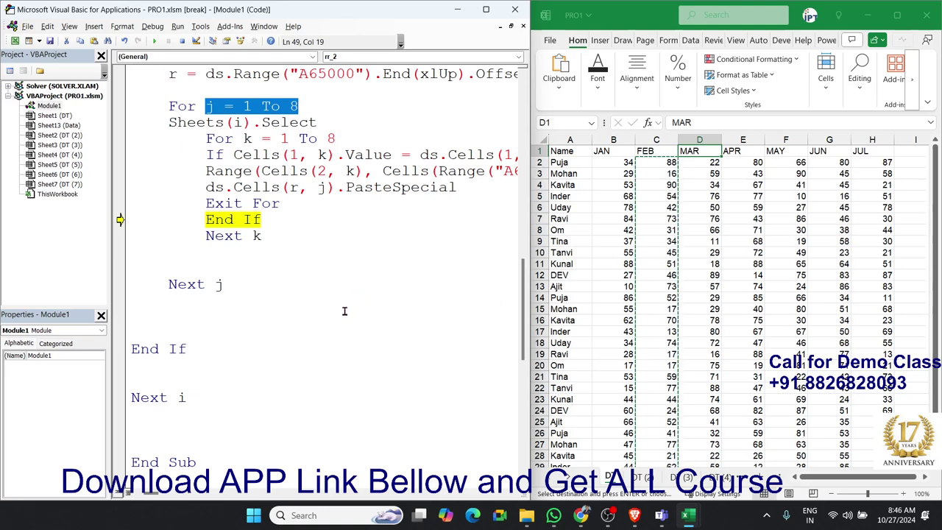
click(287, 170)
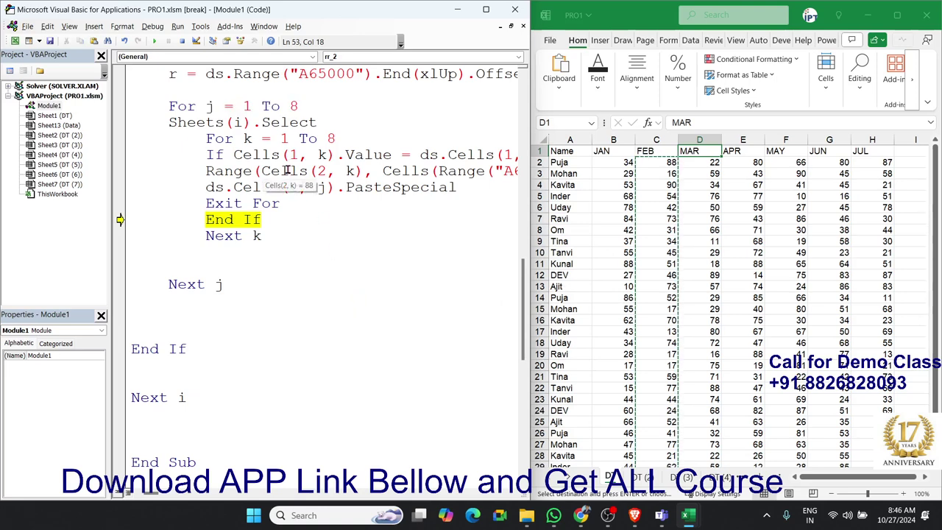
Step: Step on to copy the MAR, APR, MAY and JUN columns into the Data sheet
key(F8)
key(F8)
key(F8)
key(F8)
key(F8)
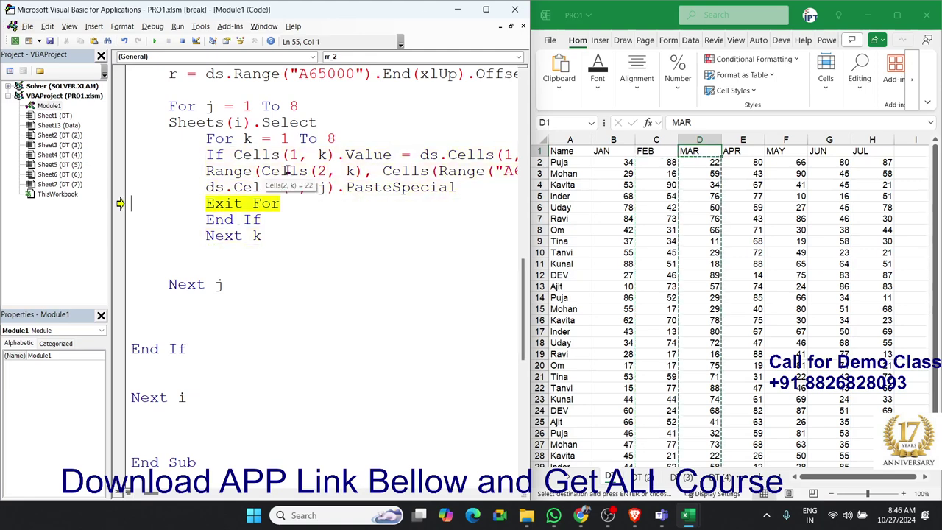
key(F8)
key(F8)
key(F8)
key(F8)
key(F8)
key(F8)
key(F8)
key(F8)
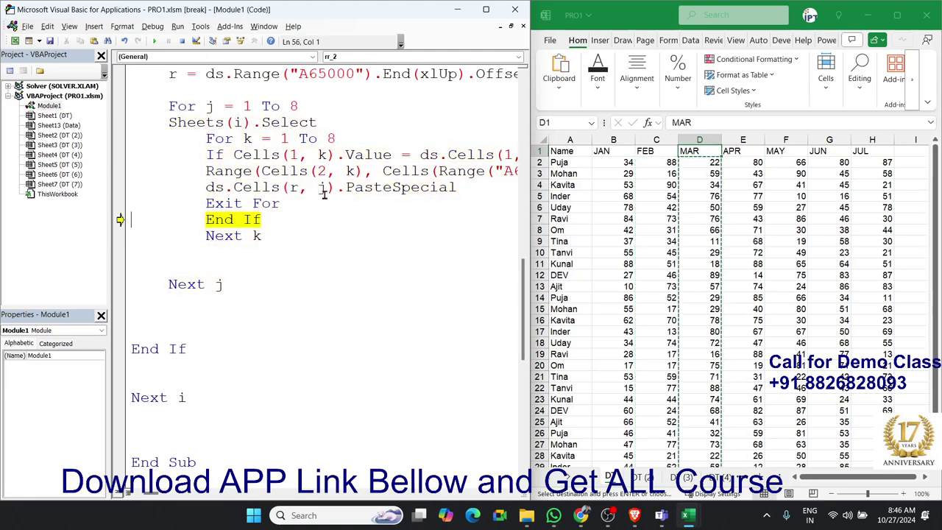
key(F8)
key(F8)
key(F8)
key(F8)
key(F8)
key(F8)
key(F8)
key(F8)
key(F8)
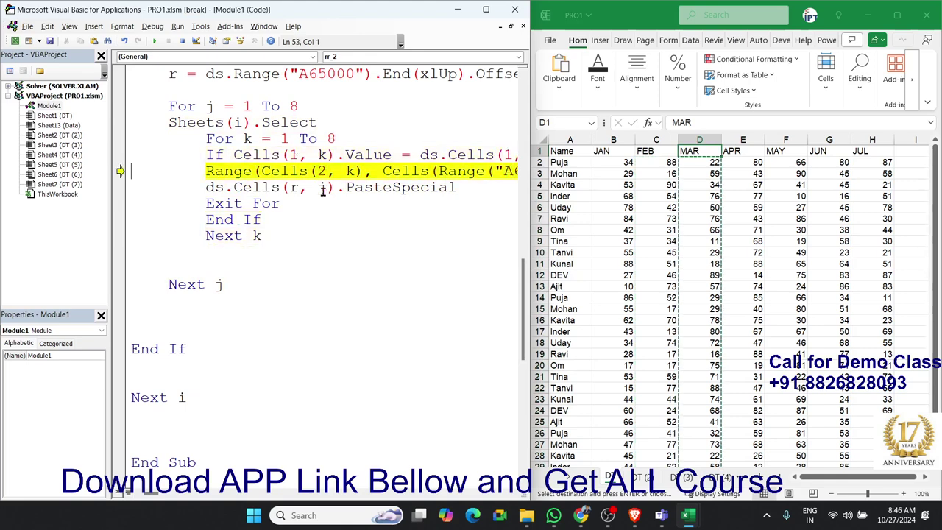
key(F8)
key(F8)
key(F8)
key(F8)
key(F8)
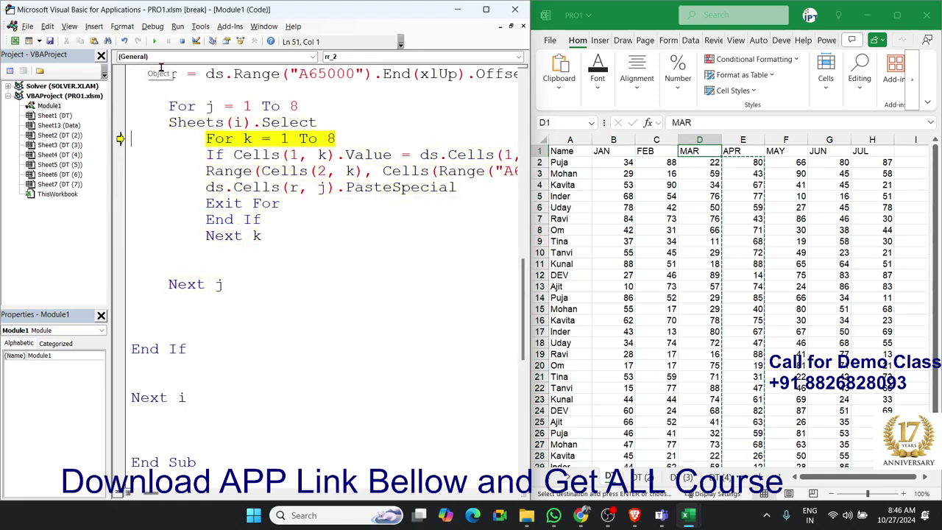
key(F8)
key(F8)
key(F8)
key(F8)
key(F8)
key(F8)
key(F8)
key(F8)
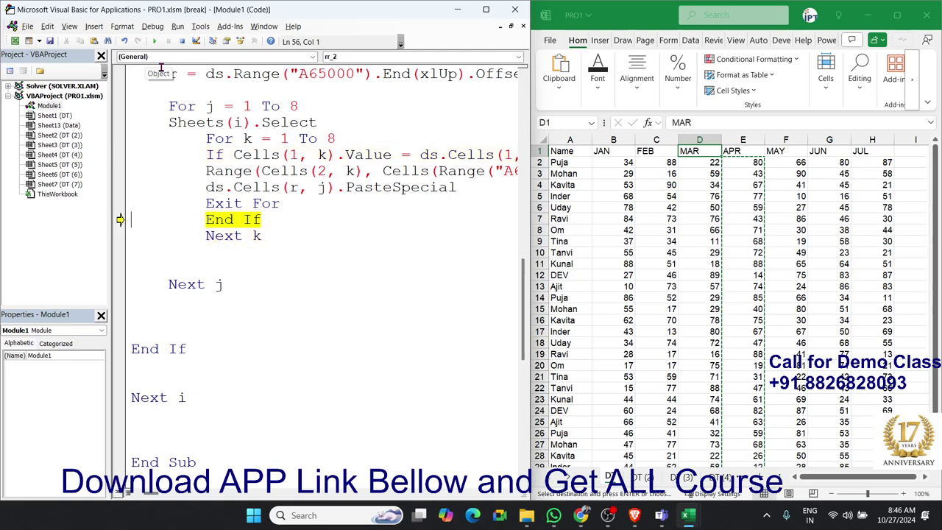
key(F8)
key(F8)
key(F8)
key(F8)
key(F8)
key(F8)
key(F8)
key(F8)
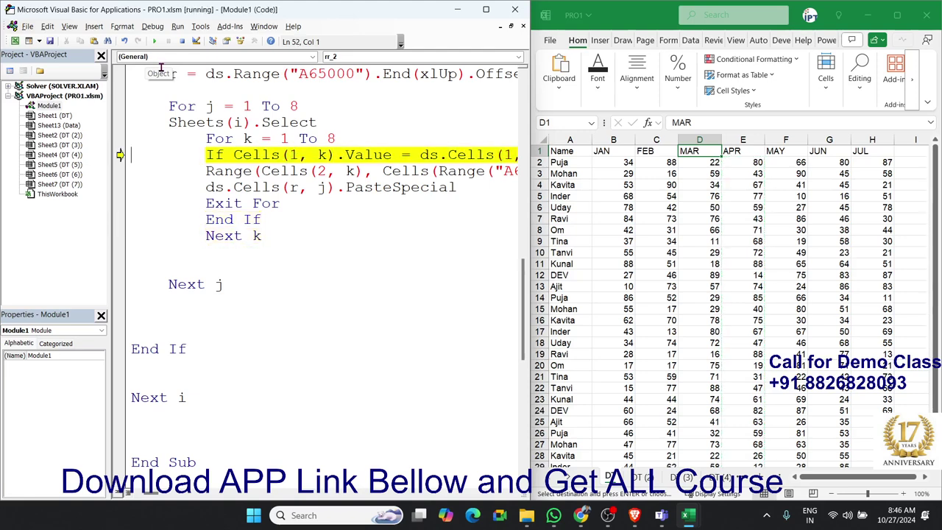
key(F8)
key(F8)
key(F8)
key(F8)
key(F8)
key(F8)
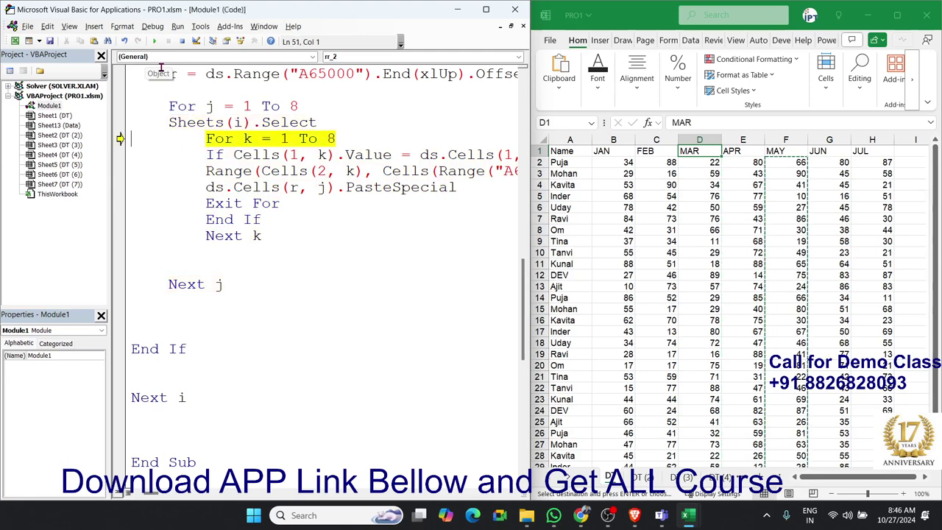
key(F8)
key(F8)
key(F8)
key(F8)
key(F8)
key(F8)
key(F8)
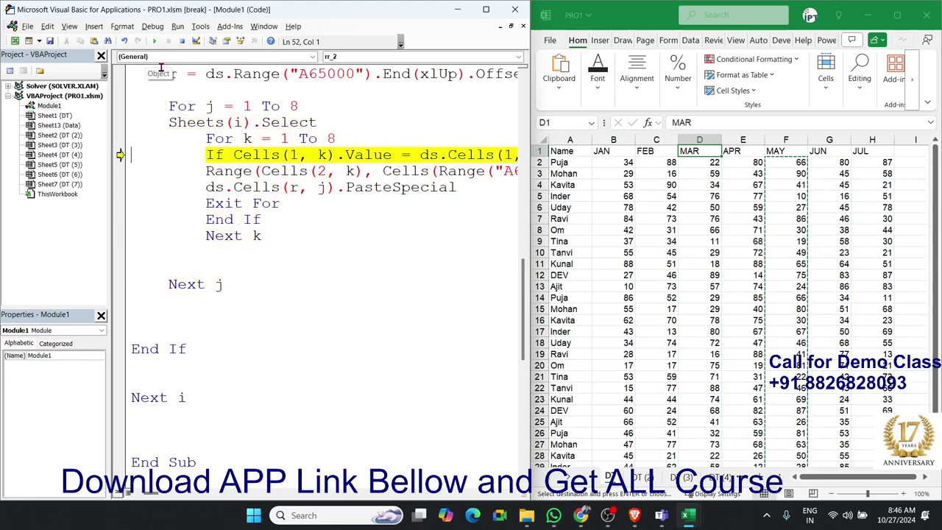
key(F8)
key(F8)
key(F8)
key(F8)
key(F8)
key(F8)
key(F8)
key(F8)
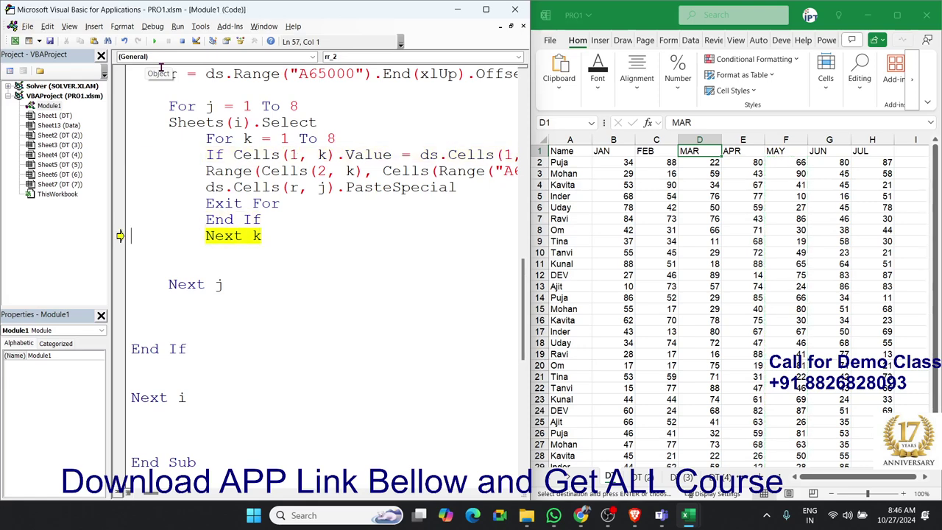
key(F8)
key(F8)
key(F8)
key(F8)
key(F8)
key(F8)
key(F8)
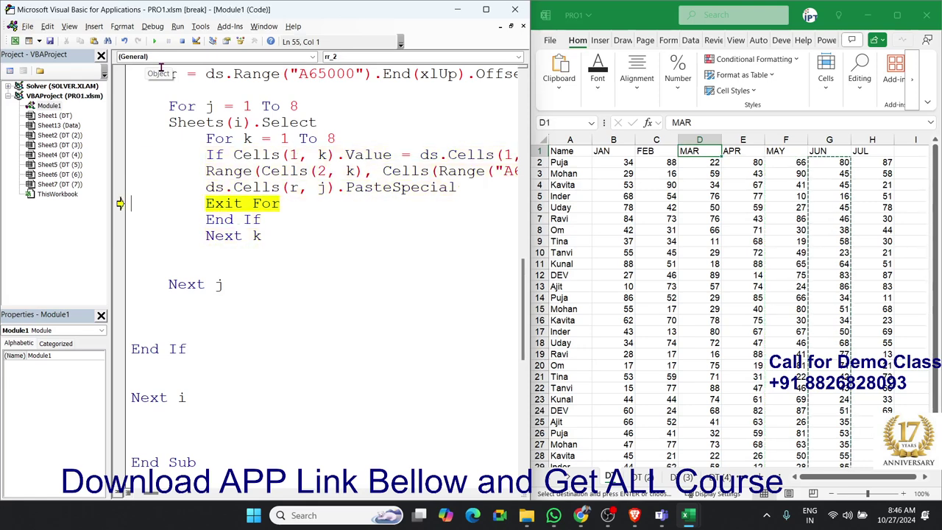
key(F8)
Step: Copy the JUL column and step past Next i to the If Sheets(i).Name check
key(F8)
key(F8)
key(F8)
key(F8)
key(F8)
key(F8)
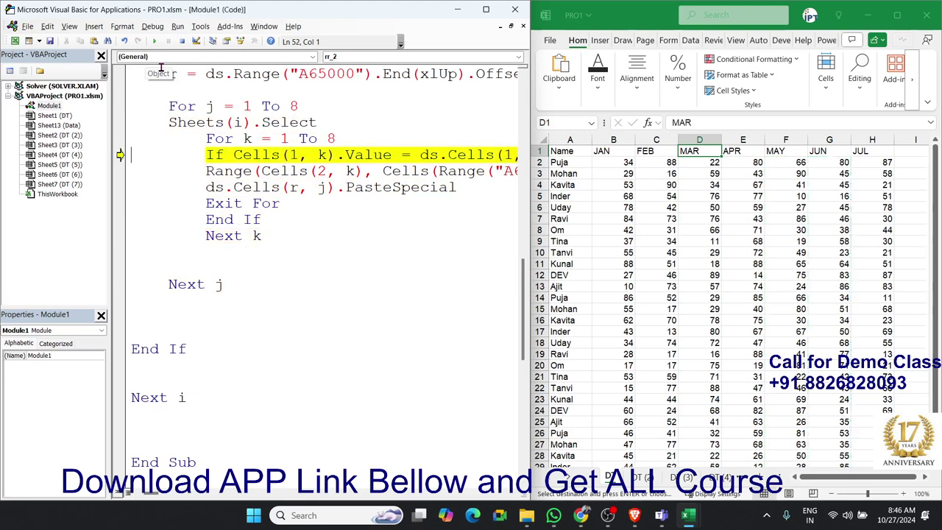
key(F8)
key(F8)
key(F8)
key(F8)
key(F8)
key(F8)
key(F8)
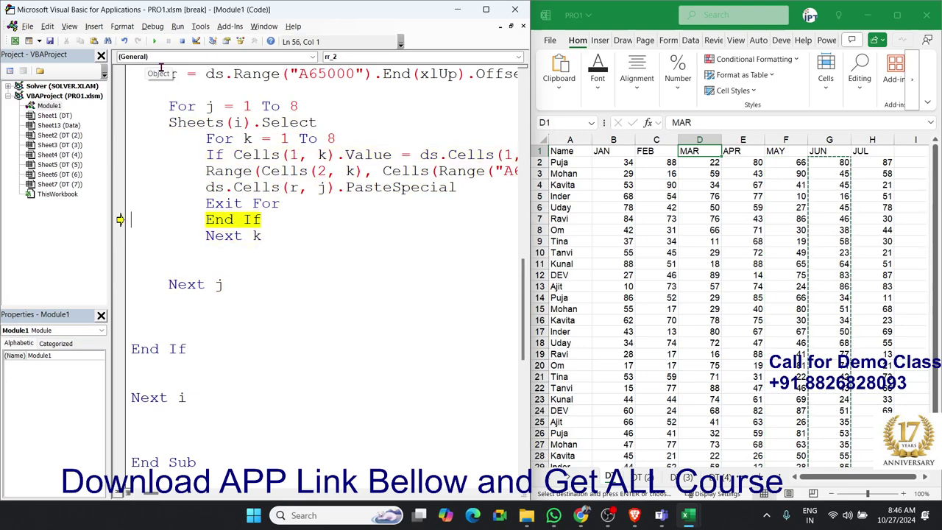
key(F8)
key(F8)
key(F8)
key(F8)
key(F8)
key(F8)
key(F8)
key(F8)
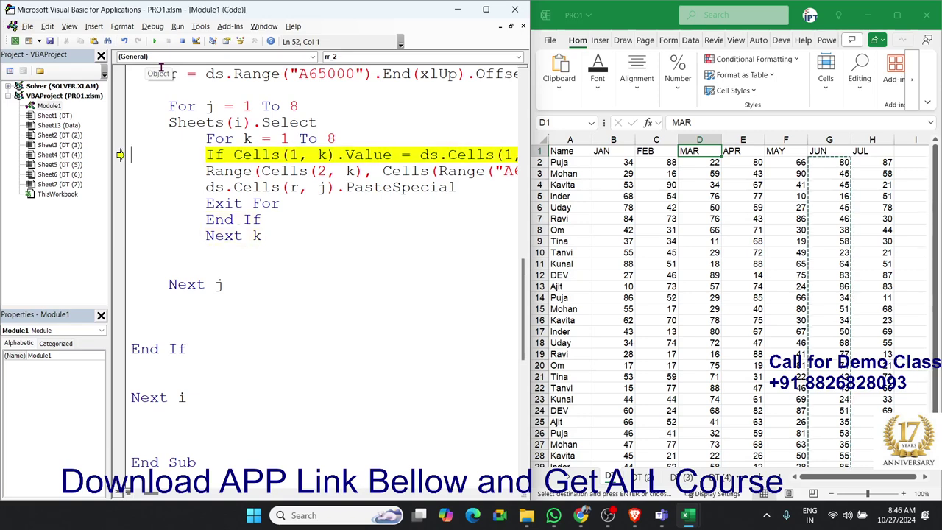
key(F8)
key(F8)
key(F8)
key(F8)
key(F8)
key(F8)
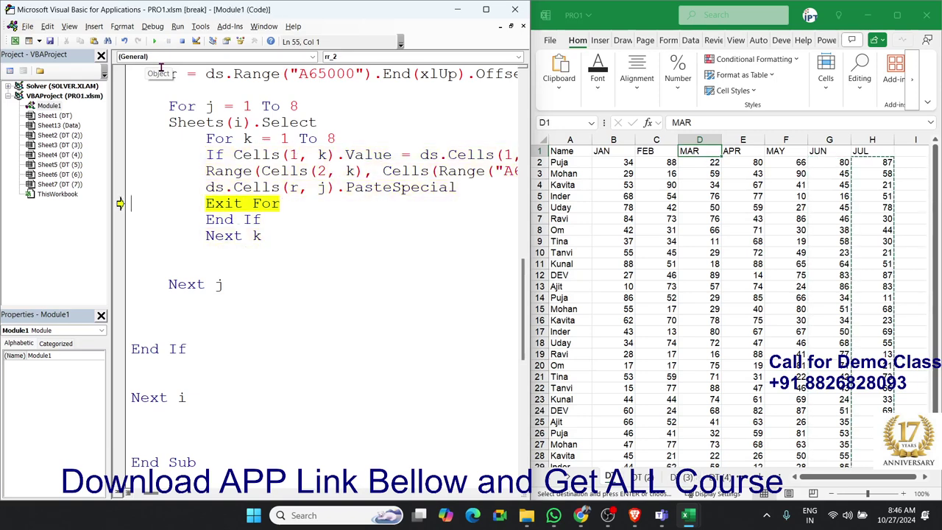
key(F8)
key(F8)
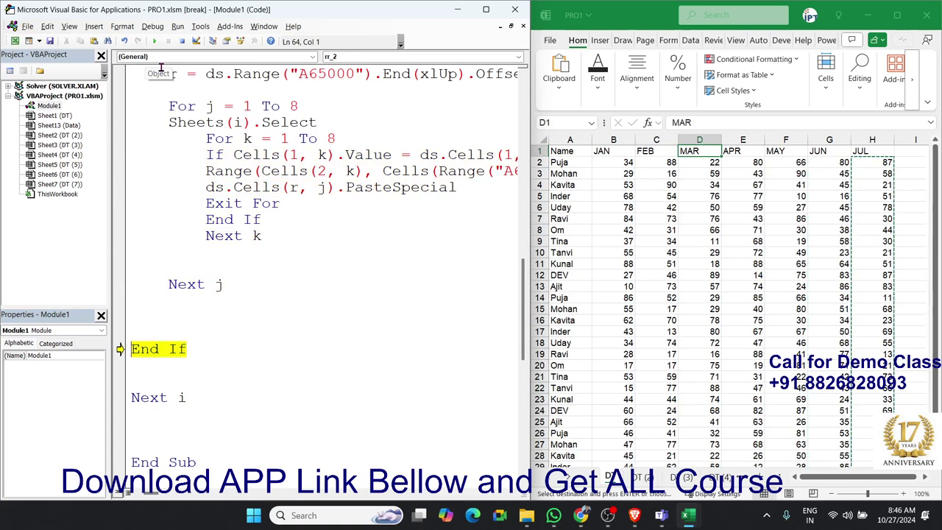
key(F8)
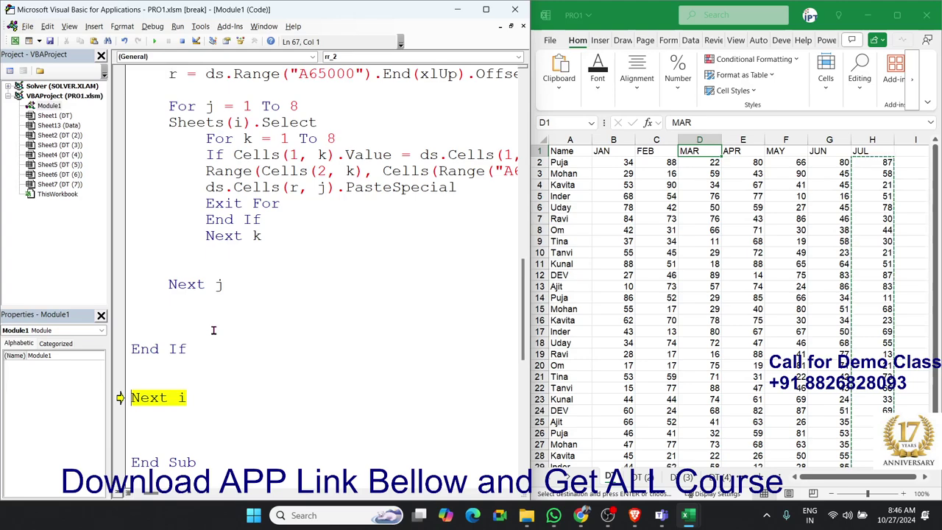
key(F8)
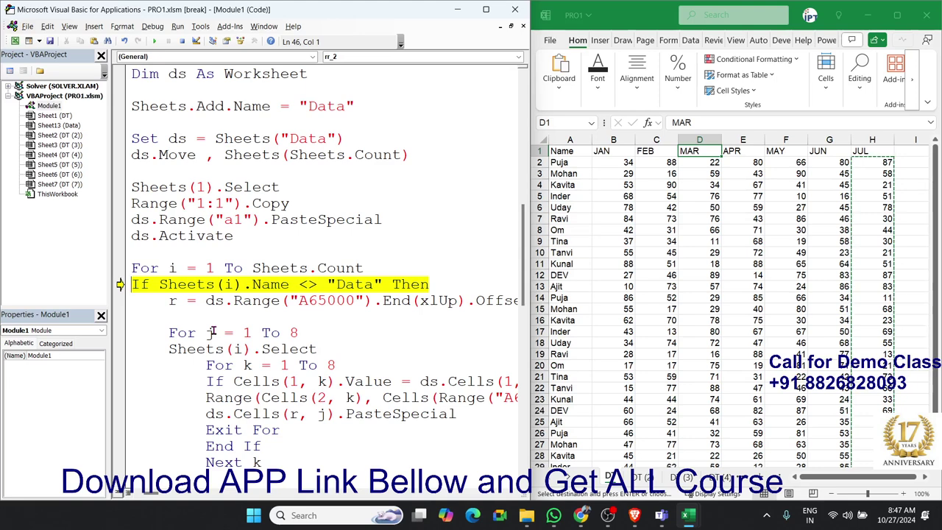
key(F8)
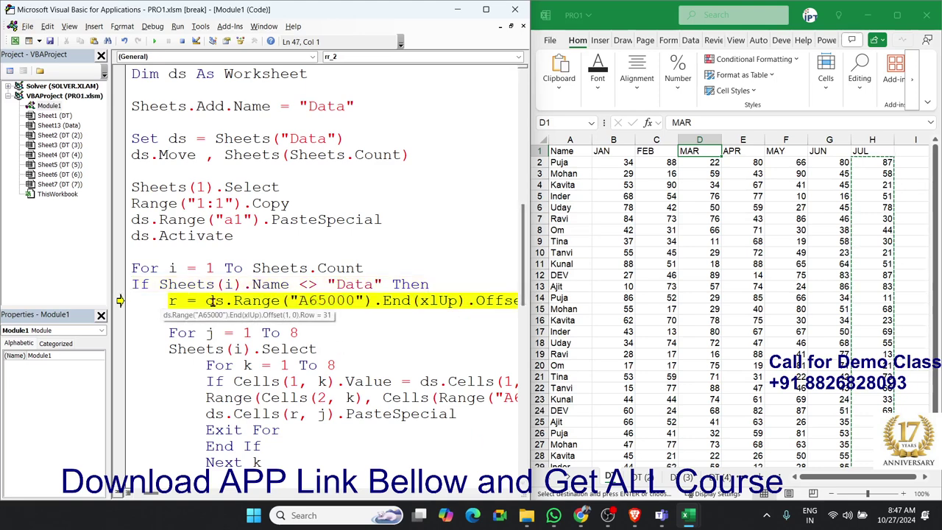
key(F8)
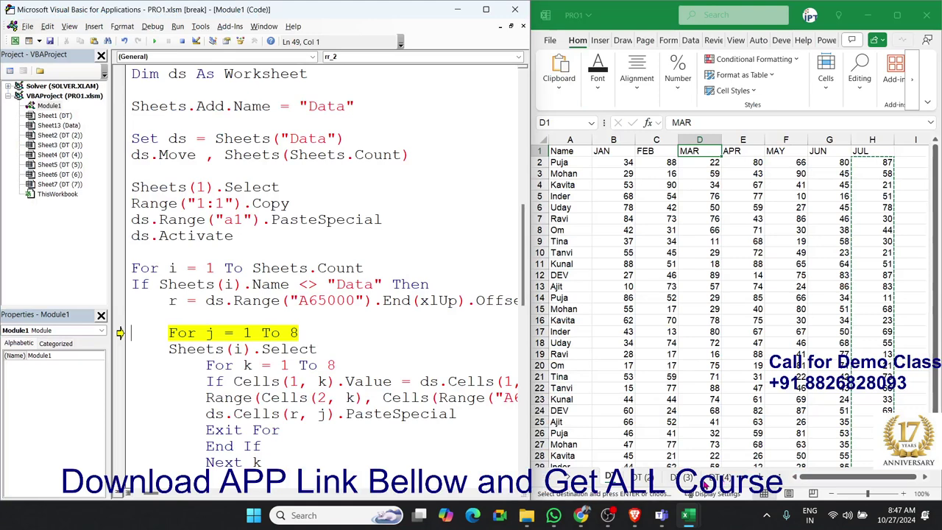
click(592, 479)
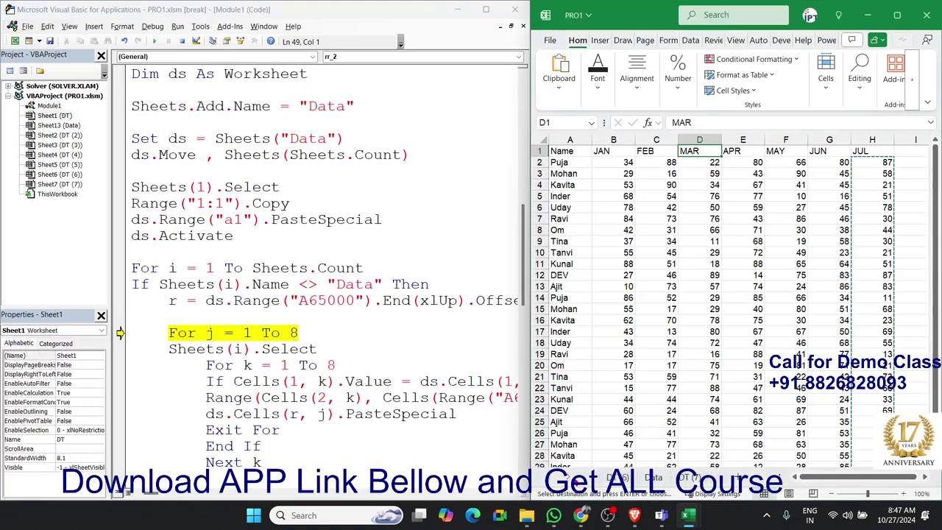
click(643, 478)
scroll(565, 310, down, 5)
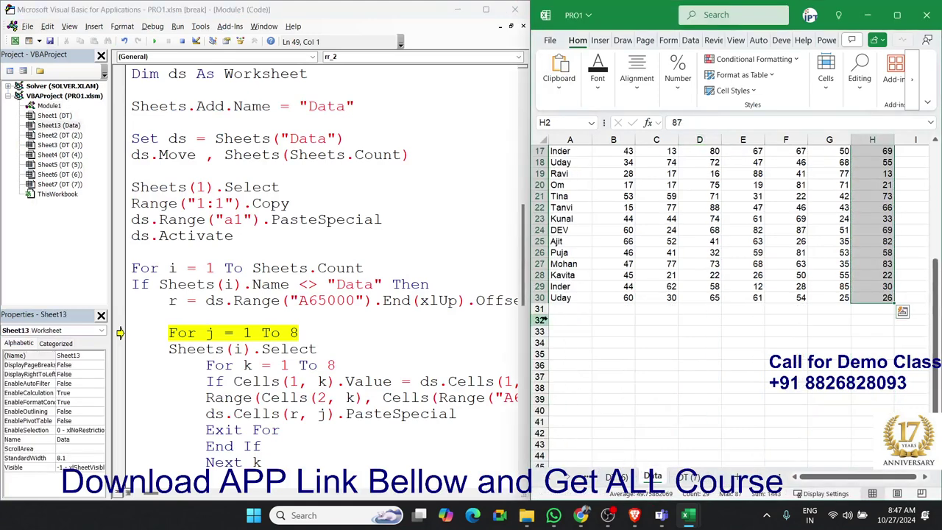
click(565, 310)
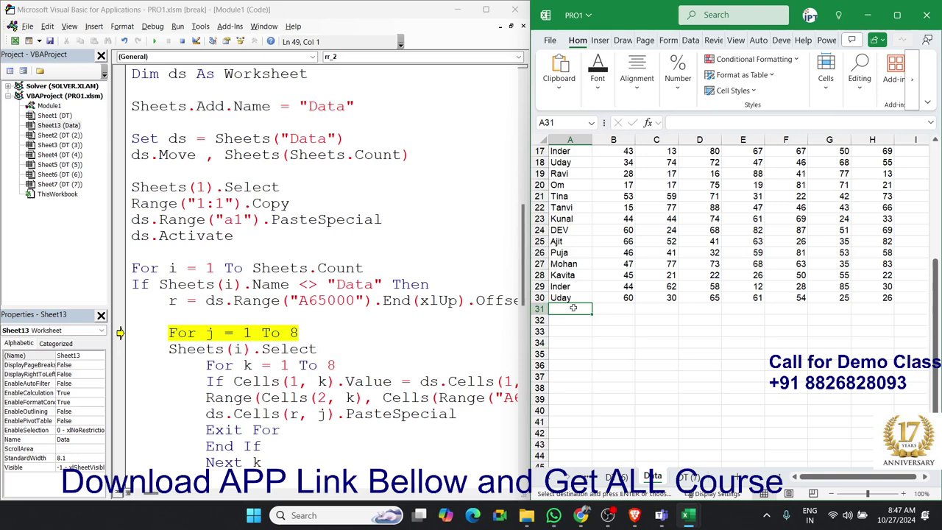
click(605, 310)
click(651, 310)
click(696, 310)
click(740, 310)
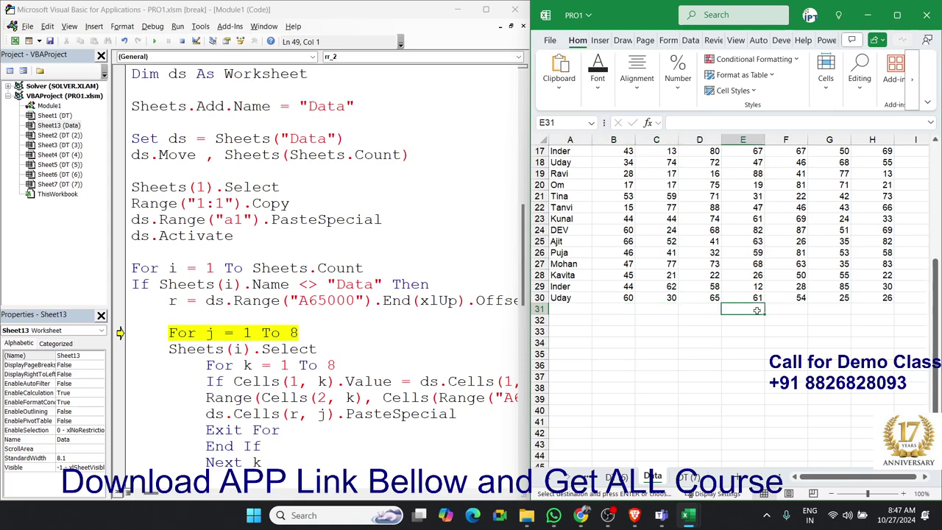
click(799, 311)
click(820, 312)
click(865, 312)
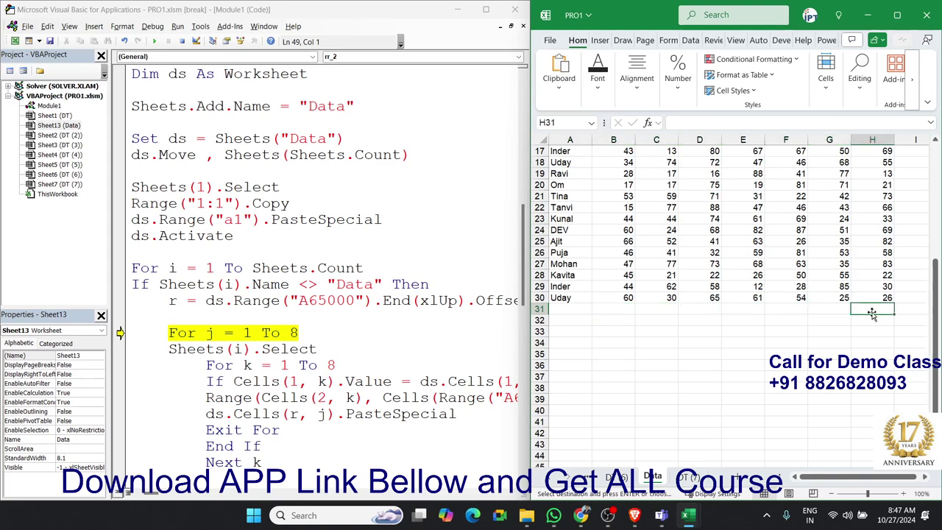
click(561, 312)
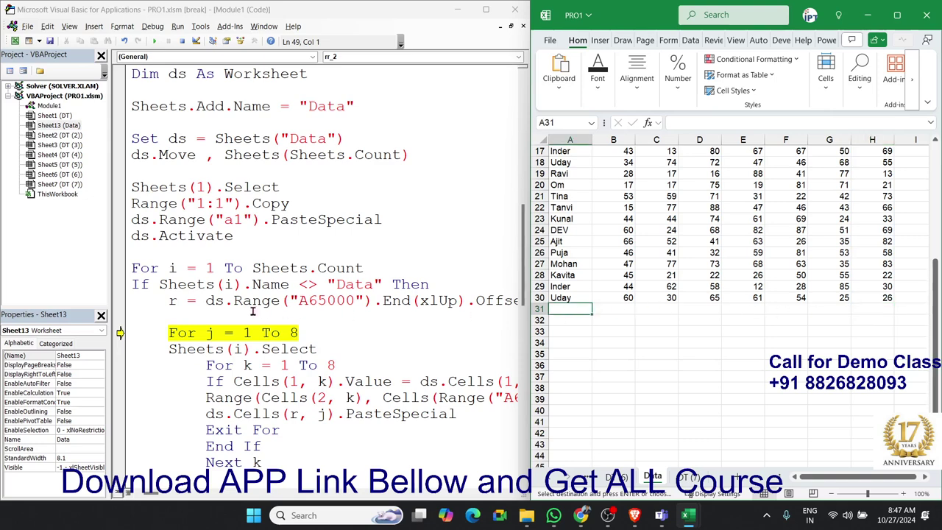
click(206, 302)
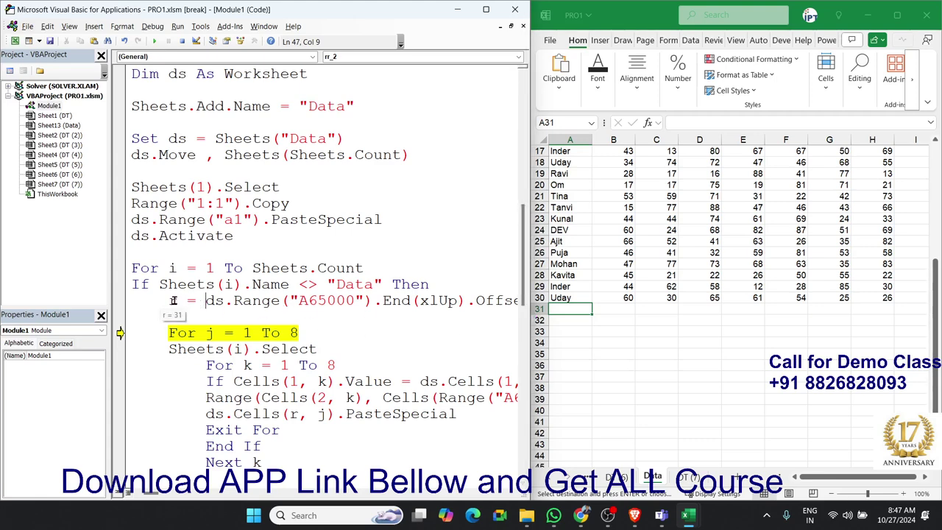
click(225, 349)
Step: Step through the For j / For k loops, copying the next matched columns
key(F8)
key(F8)
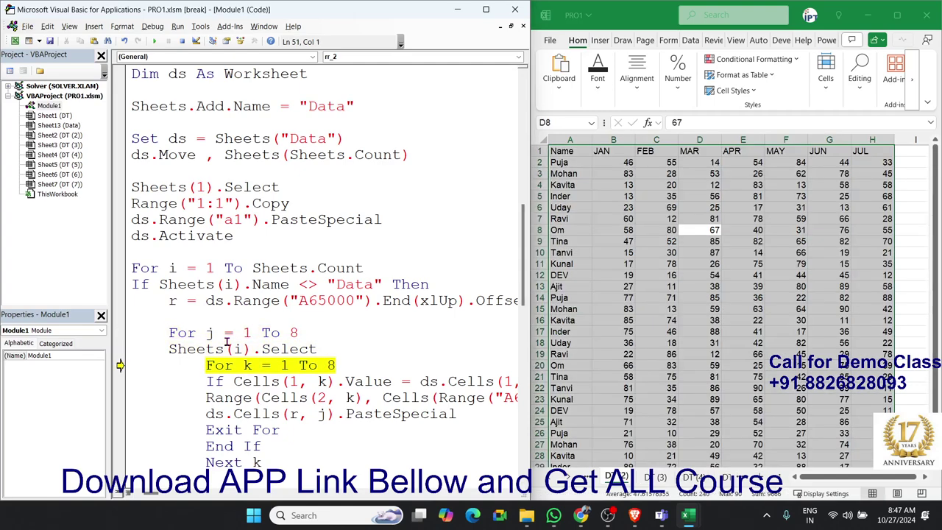
key(F8)
key(F8)
key(F8)
key(F8)
key(F8)
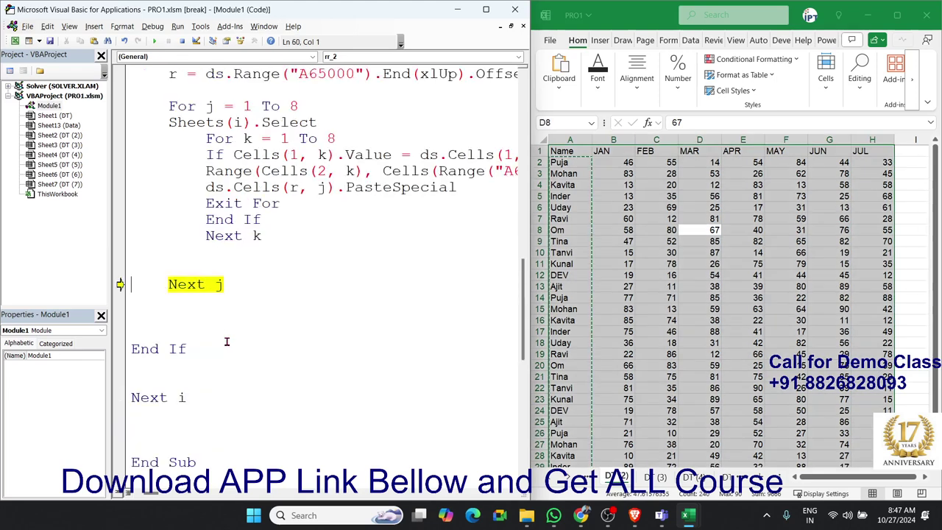
key(F8)
key(F8)
key(F8)
key(F8)
key(F8)
key(F8)
key(F8)
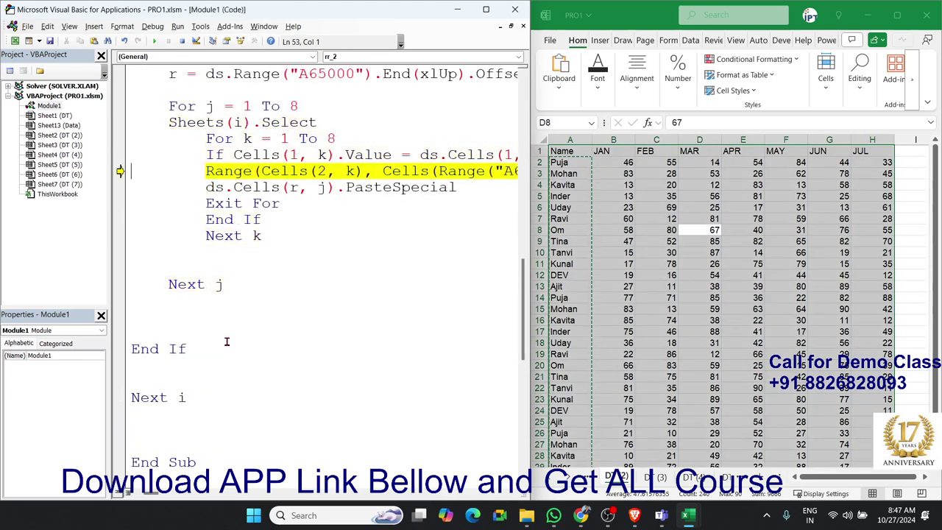
key(F8)
key(F8)
key(F8)
key(F8)
key(F8)
key(F8)
key(F8)
key(F8)
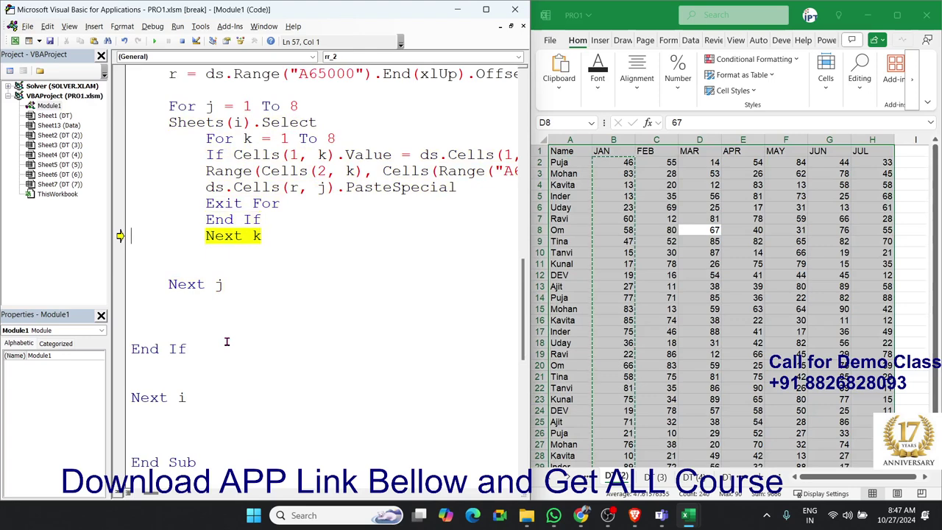
key(F8)
key(F8)
key(F8)
key(F8)
key(F8)
key(F8)
key(F8)
key(F8)
key(F8)
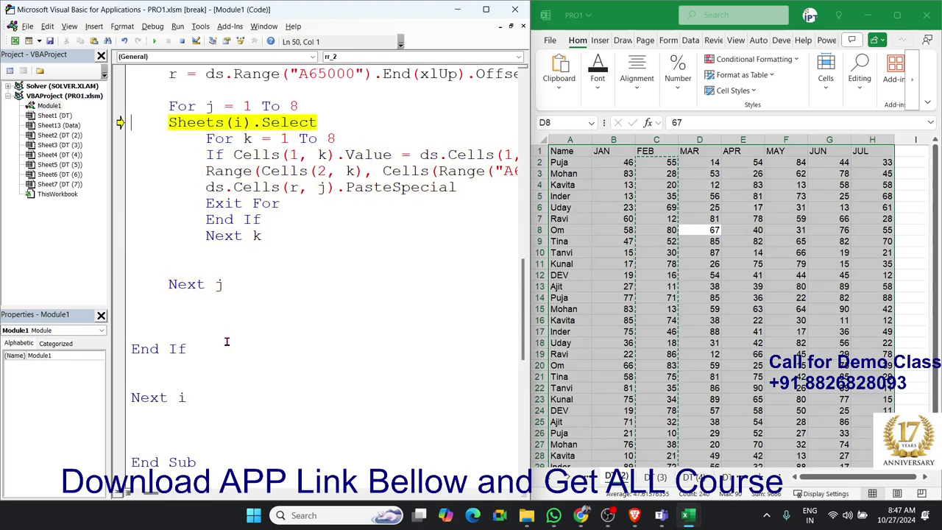
key(F8)
key(F8)
key(F8)
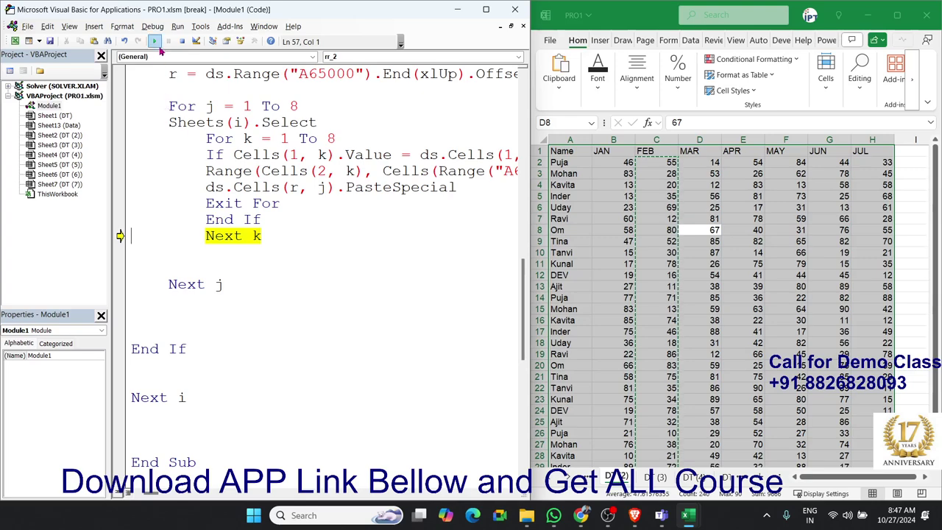
Step: Continue the macro to completion and view the sheet it finished on in the workbook
click(154, 41)
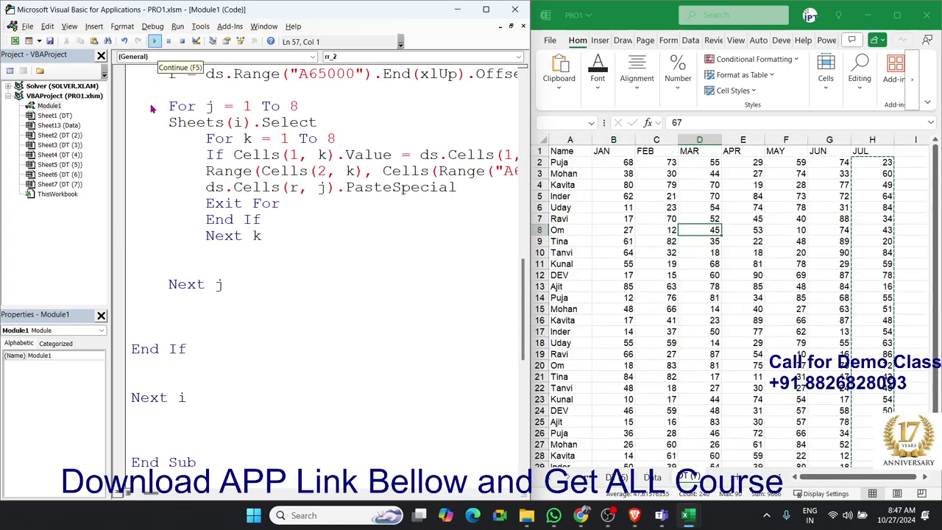
click(692, 187)
click(699, 219)
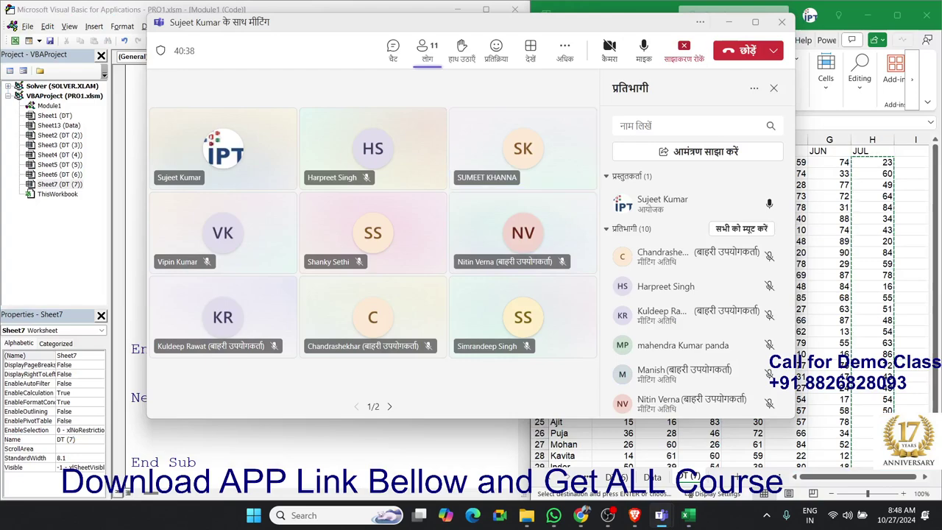
Step: Mute all Teams meeting participants and move the meeting window aside
click(719, 231)
click(549, 241)
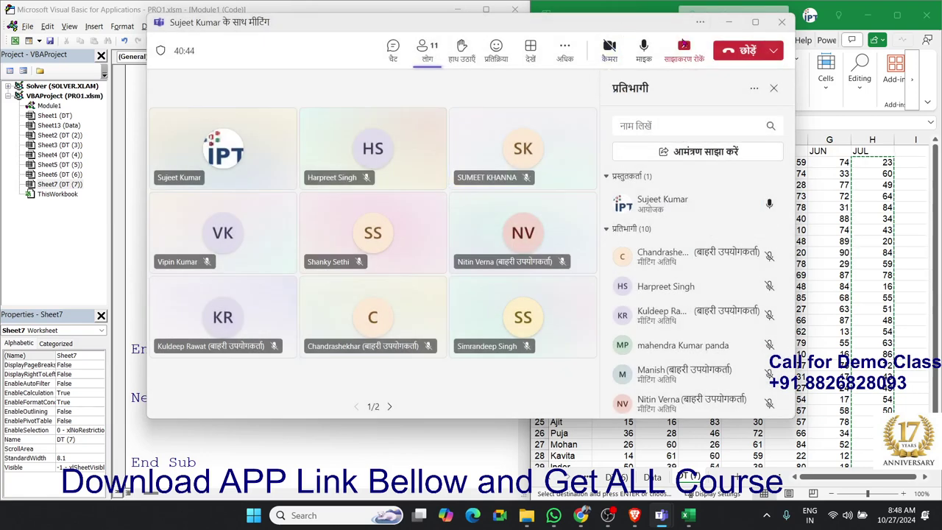
drag(176, 22, 936, 138)
Step: Switch to Excel and find the pasted MAR values on the Data sheet
click(298, 235)
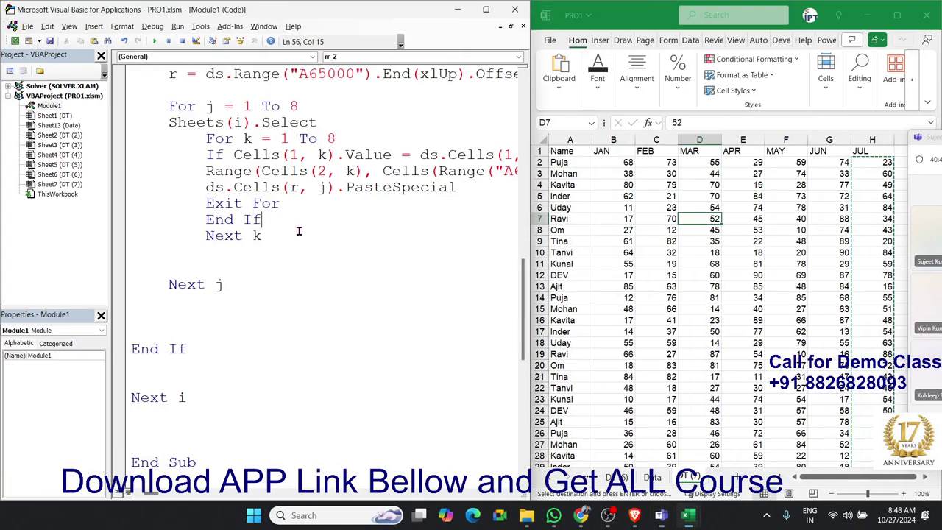
click(695, 364)
scroll(693, 359, down, 7)
scroll(693, 359, down, 9)
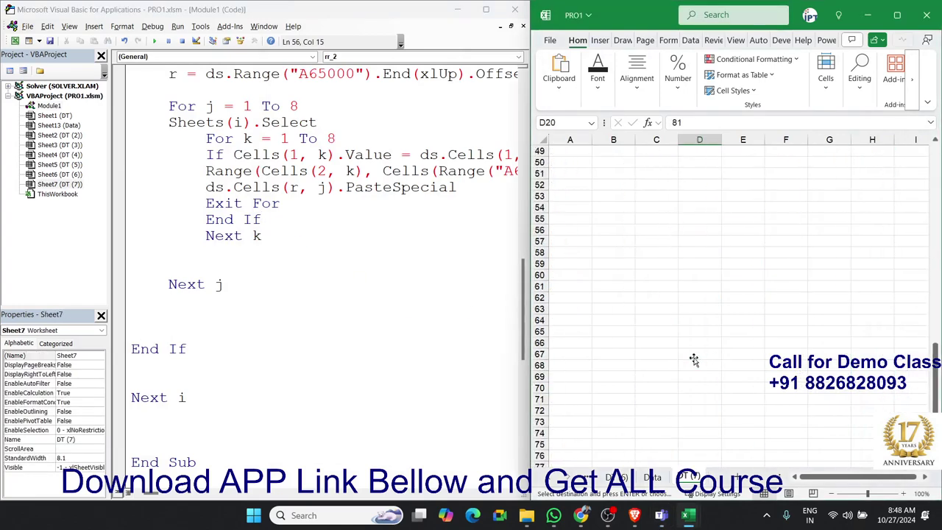
scroll(694, 359, up, 15)
click(652, 477)
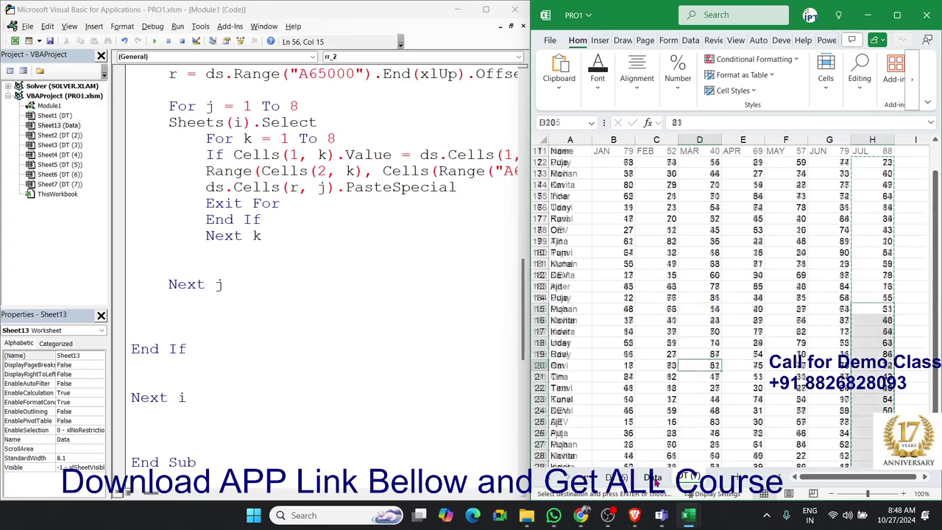
scroll(688, 402, down, 20)
scroll(688, 402, down, 10)
scroll(688, 402, up, 7)
scroll(688, 402, up, 8)
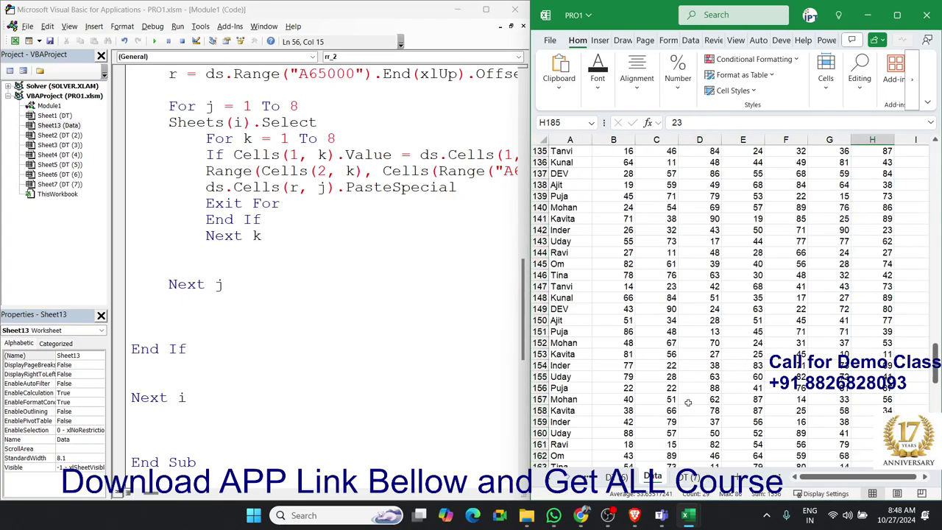
scroll(688, 402, up, 10)
scroll(688, 401, up, 18)
scroll(688, 402, up, 5)
scroll(688, 402, up, 10)
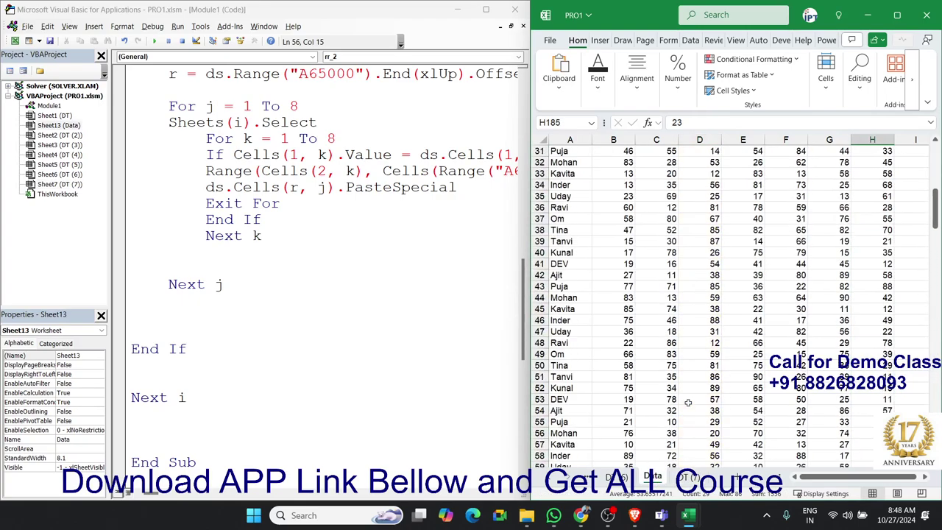
scroll(696, 331, down, 6)
scroll(703, 258, down, 4)
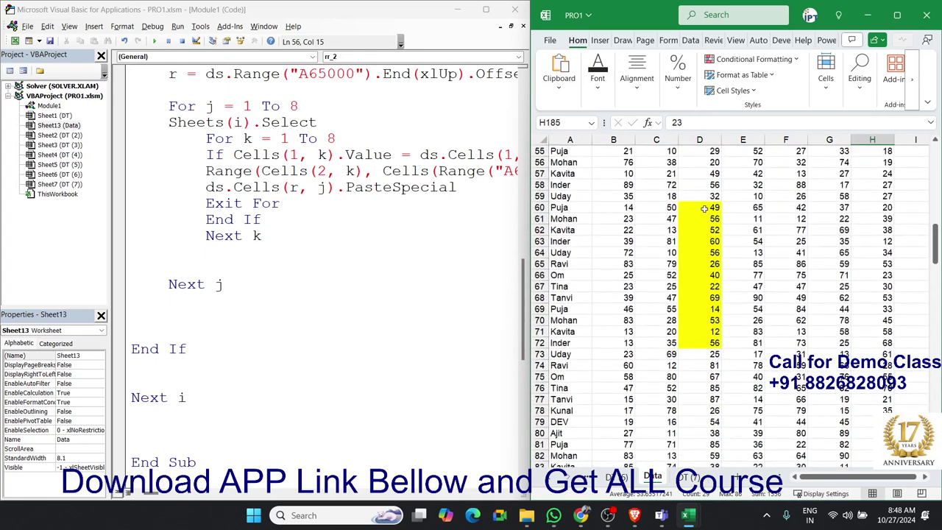
Step: Copy D60:D72 and compare it with sheets DT (6), DT (4) and DT (3), then return to Data
drag(704, 209, 717, 342)
key(ctrl+c)
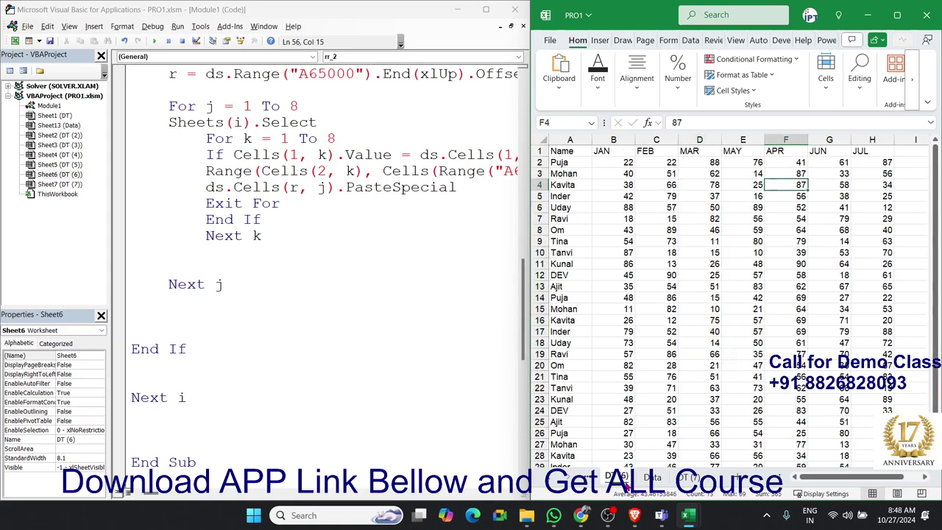
click(613, 477)
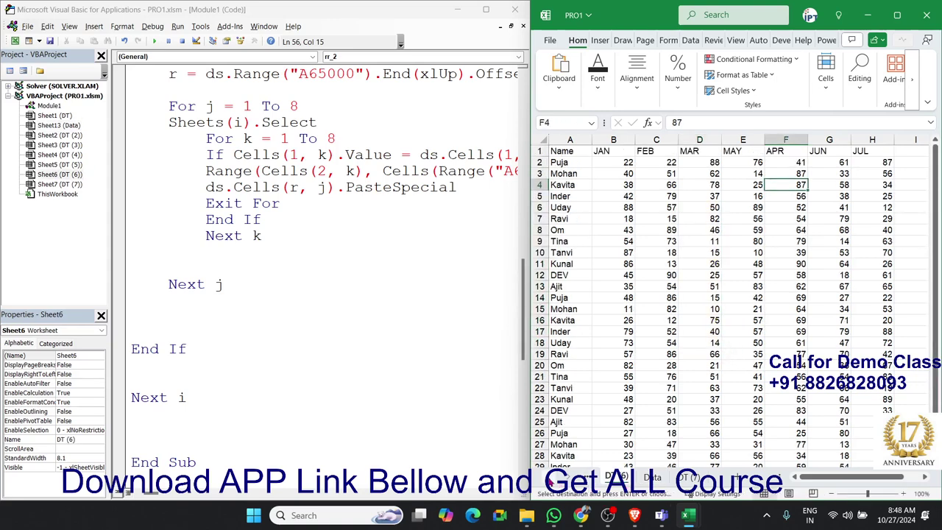
click(547, 477)
click(659, 478)
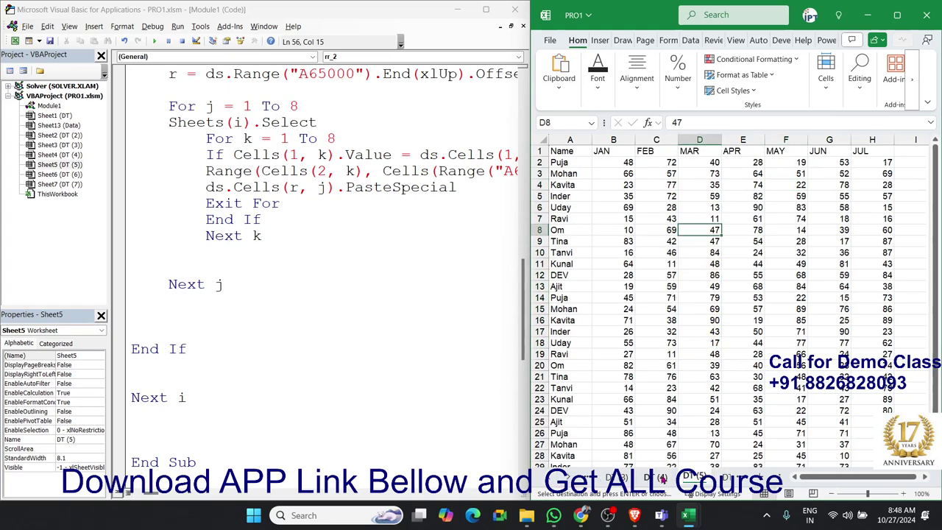
click(628, 479)
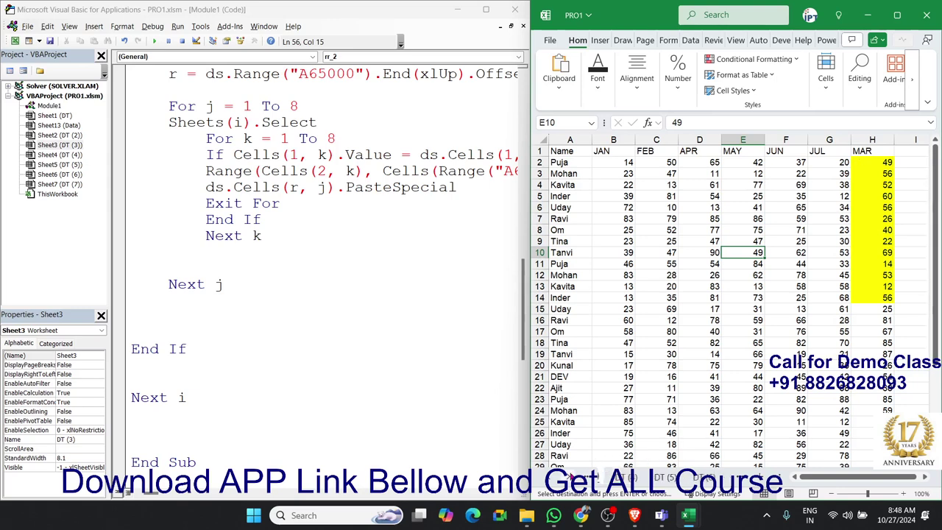
scroll(588, 477, down, 3)
click(652, 477)
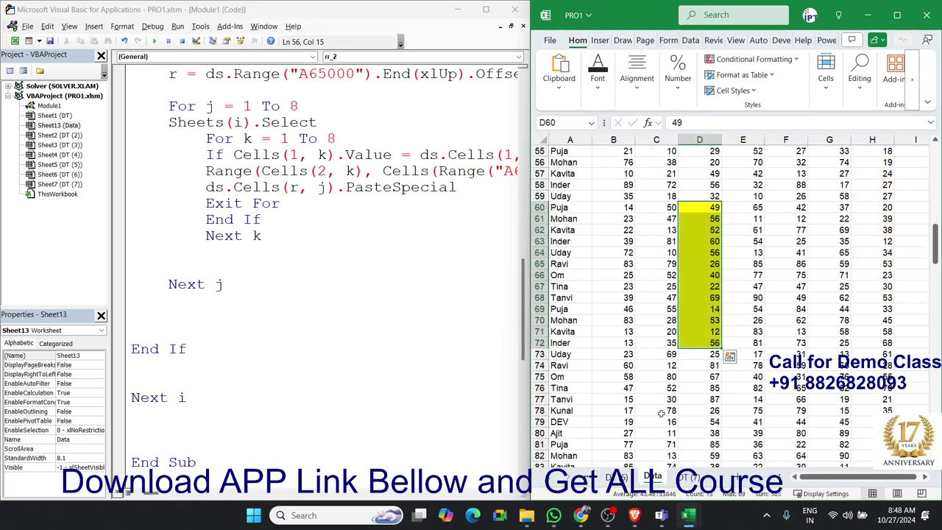
scroll(661, 413, up, 15)
scroll(661, 413, up, 4)
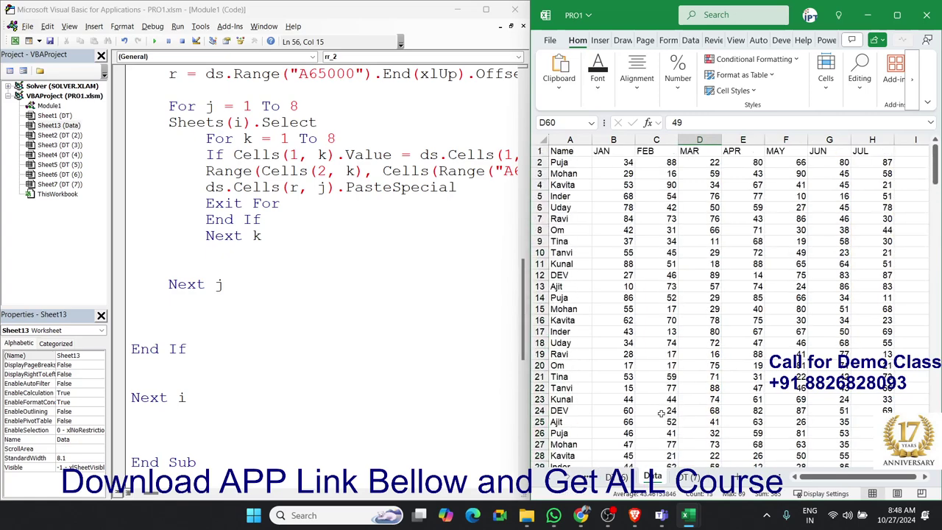
Step: Scroll up to review Sub rr(), then back down to the end of rr_2
click(384, 250)
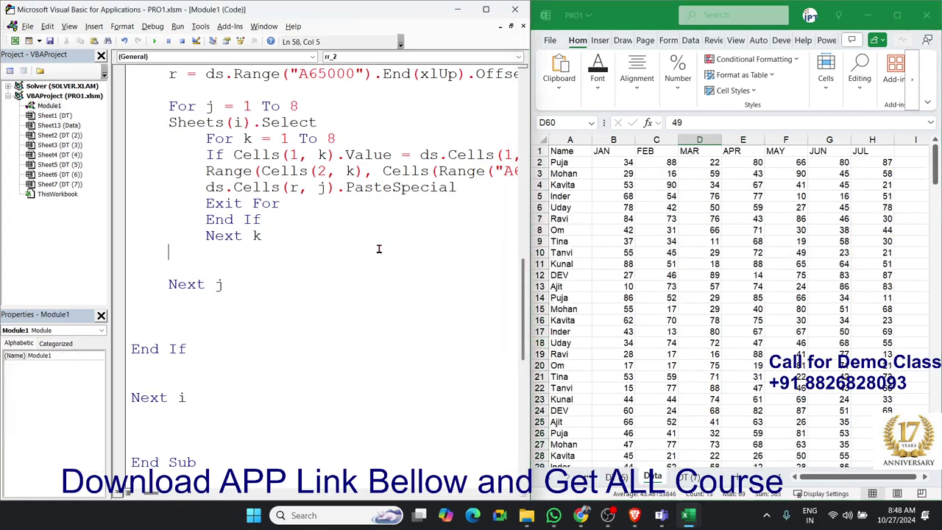
scroll(383, 249, up, 2)
scroll(378, 249, up, 3)
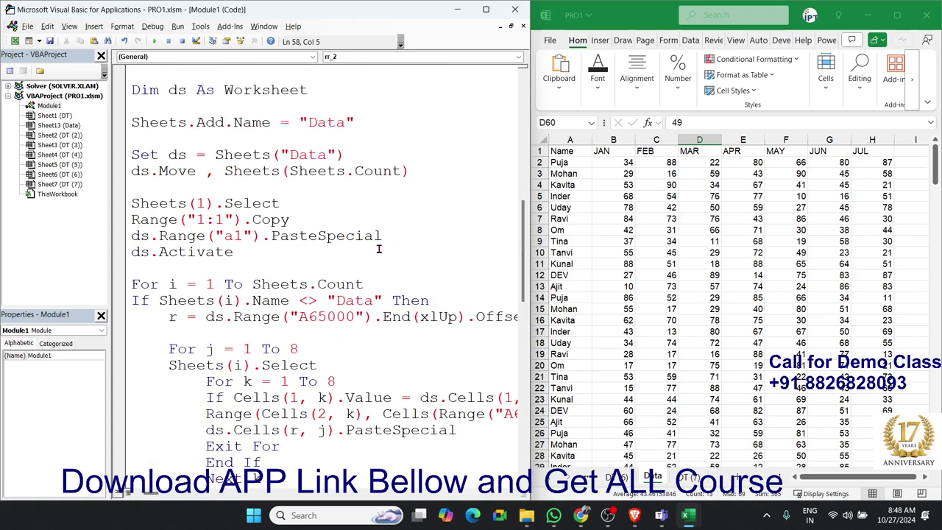
scroll(378, 249, up, 2)
scroll(378, 249, up, 6)
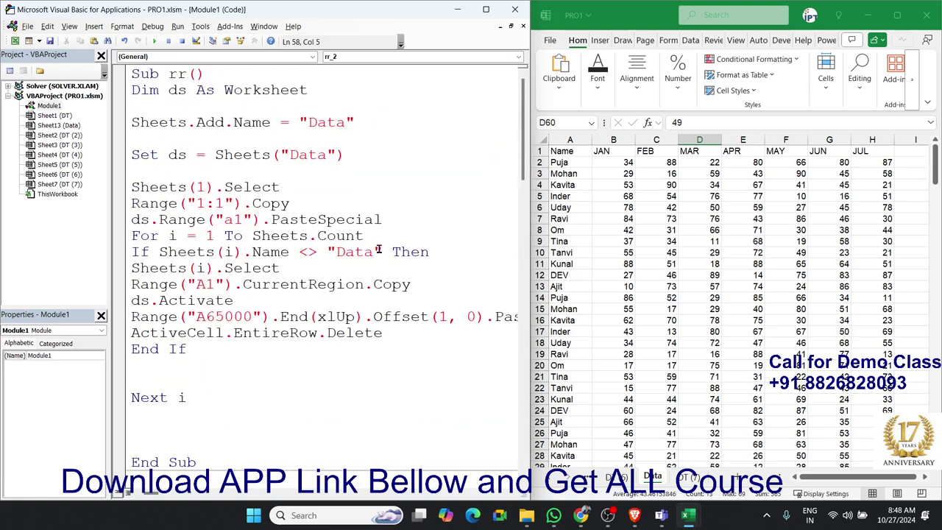
scroll(376, 259, down, 1)
scroll(372, 272, down, 7)
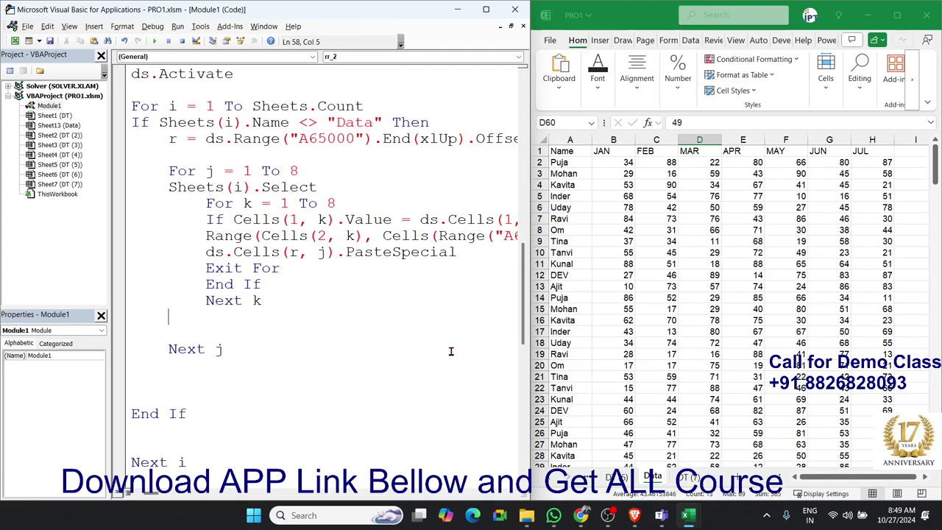
scroll(317, 365, down, 4)
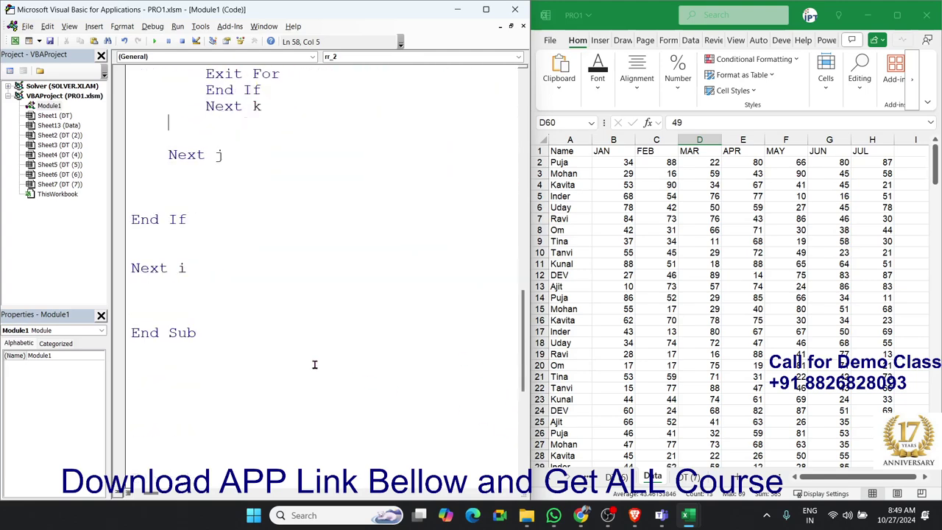
scroll(309, 361, down, 1)
Step: Add two blank lines below End Sub and open File Explorer
click(269, 315)
key(Return)
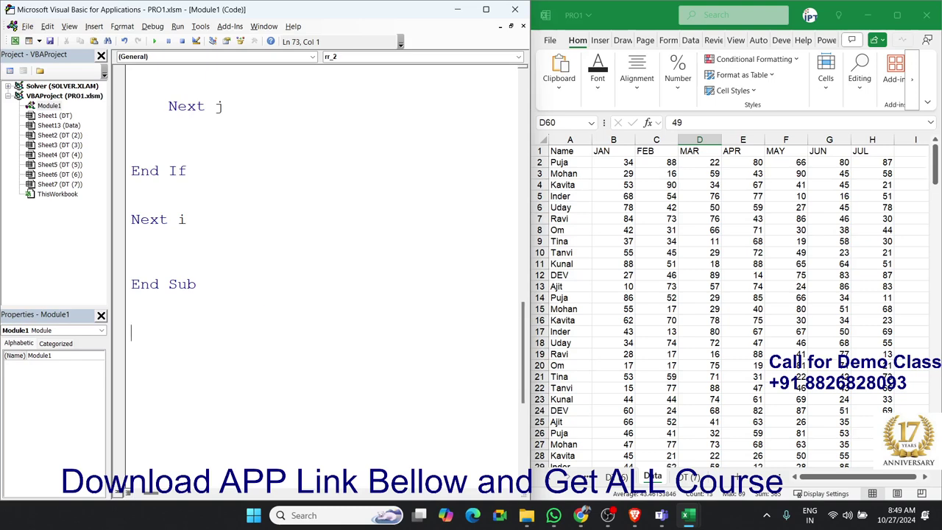
key(Return)
click(527, 515)
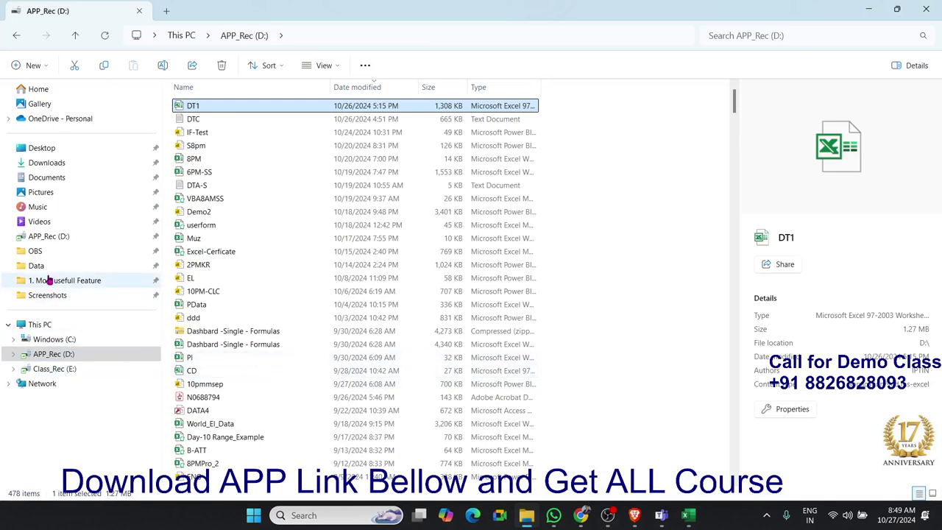
click(44, 268)
click(275, 118)
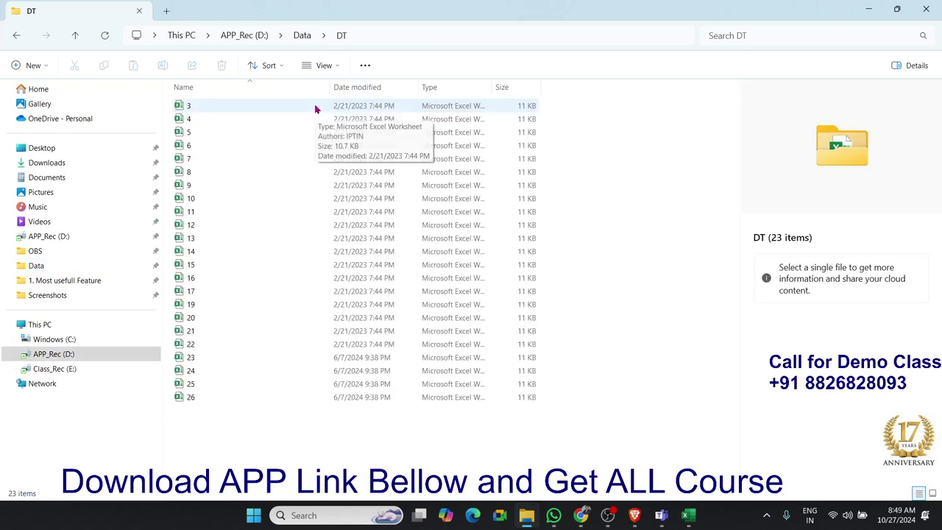
click(225, 105)
key(alt+Tab)
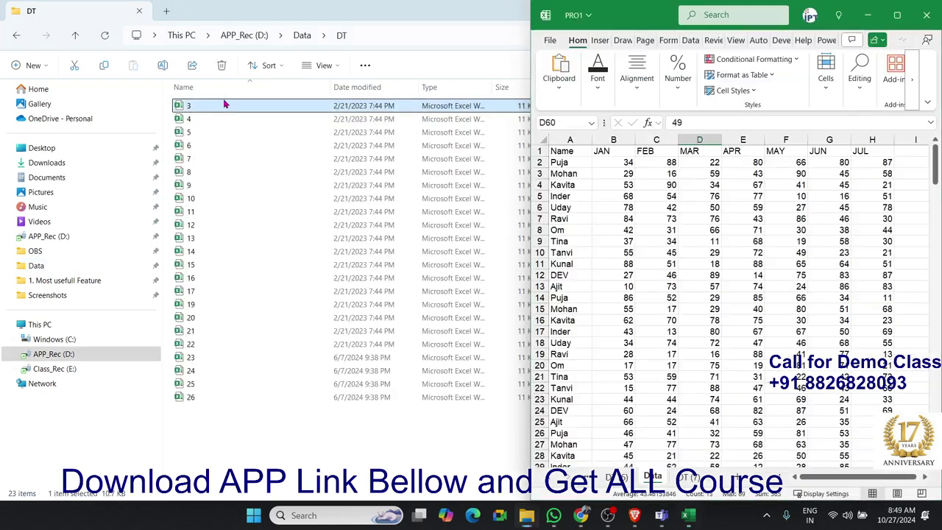
key(Return)
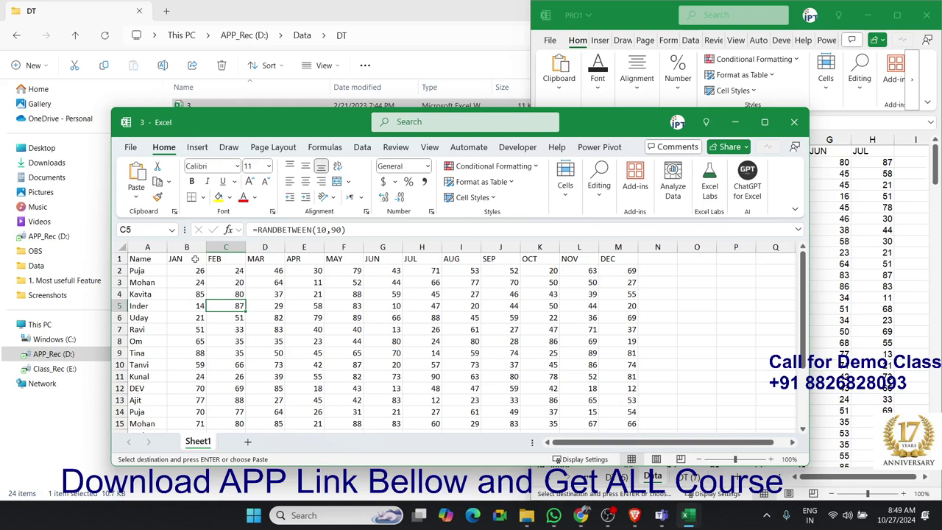
click(312, 259)
scroll(318, 276, down, 7)
scroll(319, 276, up, 7)
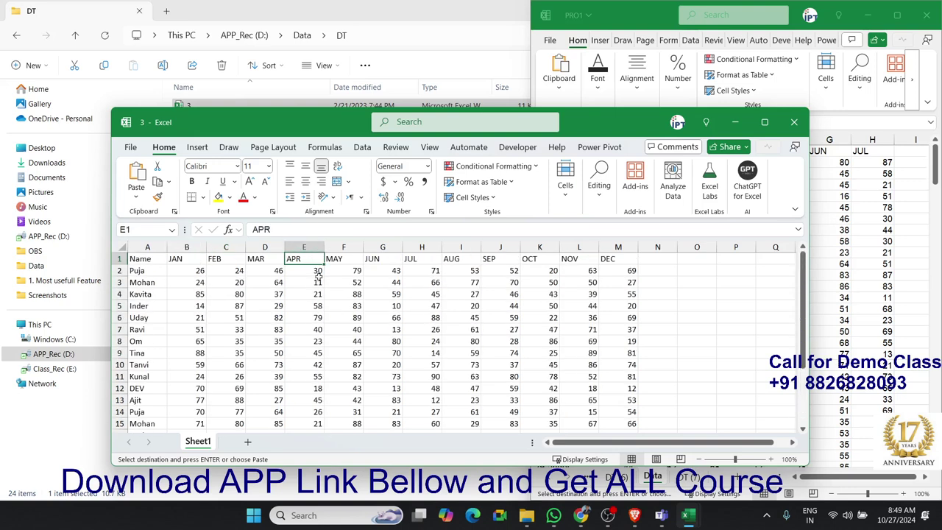
click(794, 122)
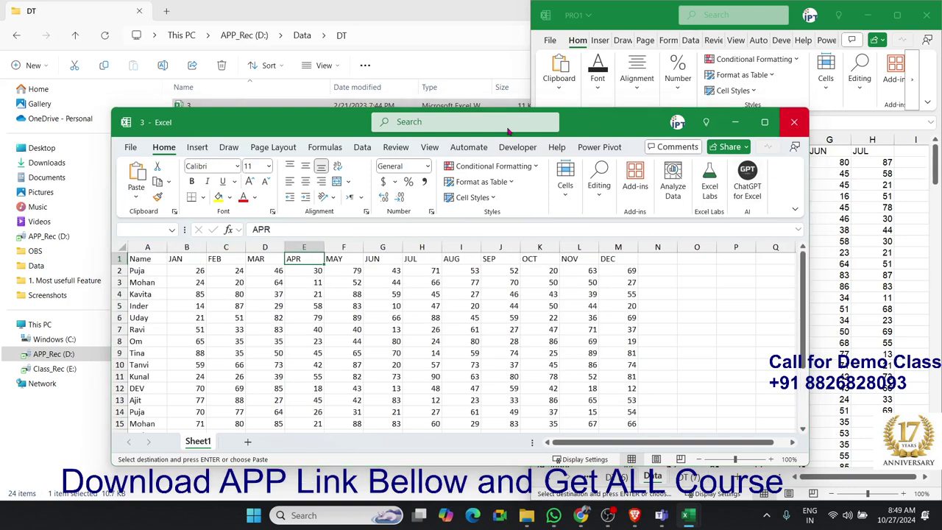
click(506, 384)
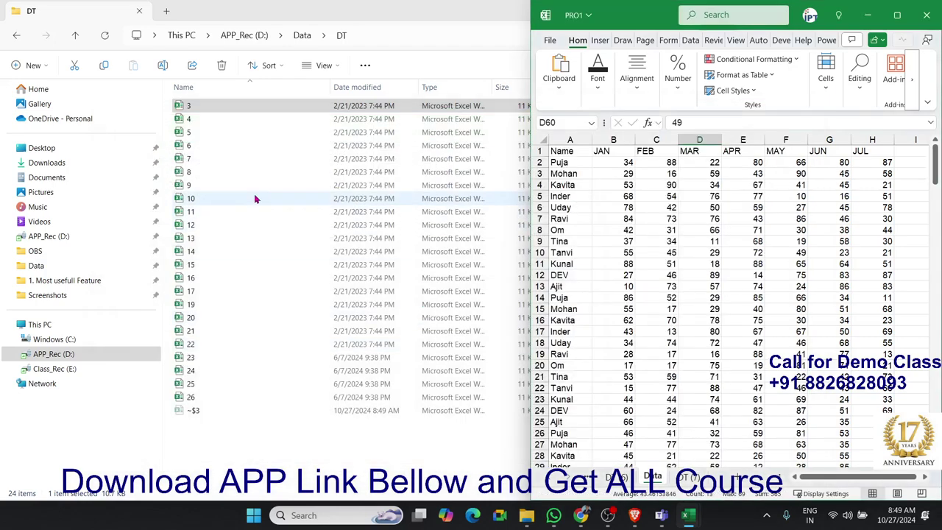
click(211, 120)
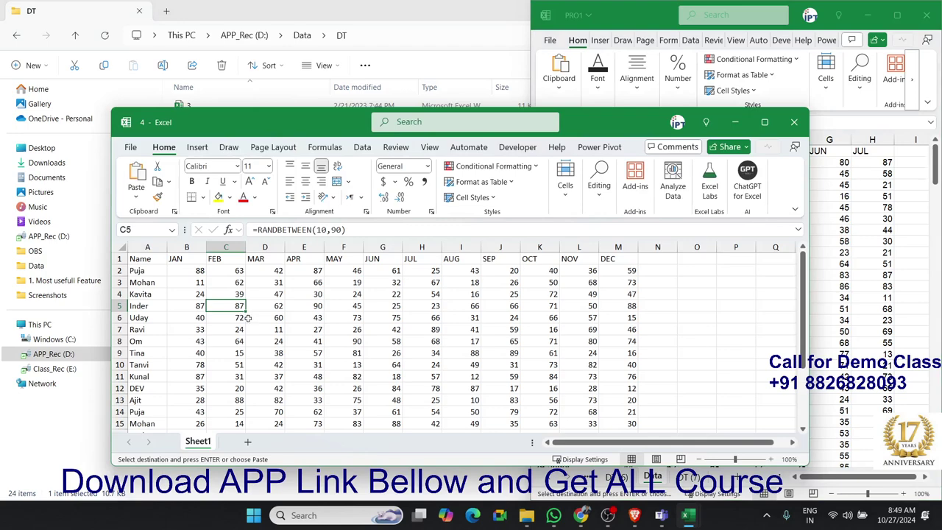
click(794, 122)
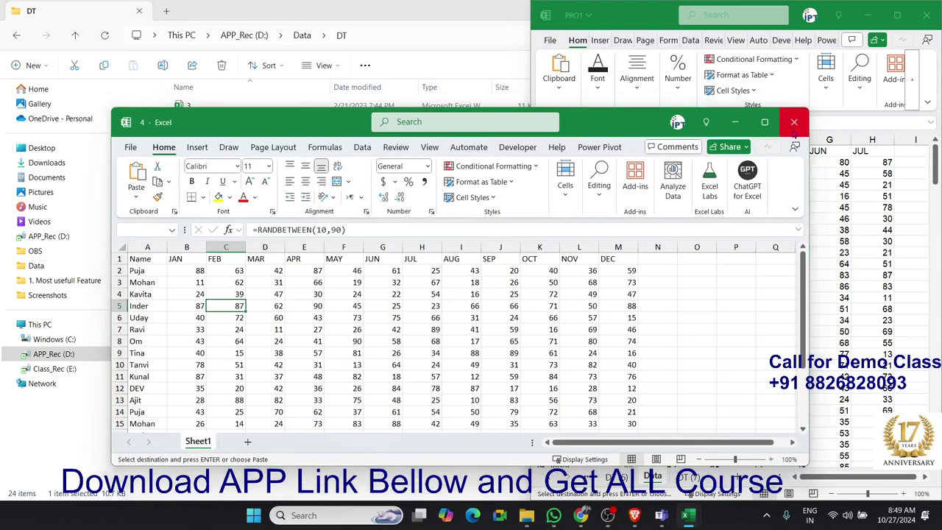
click(502, 384)
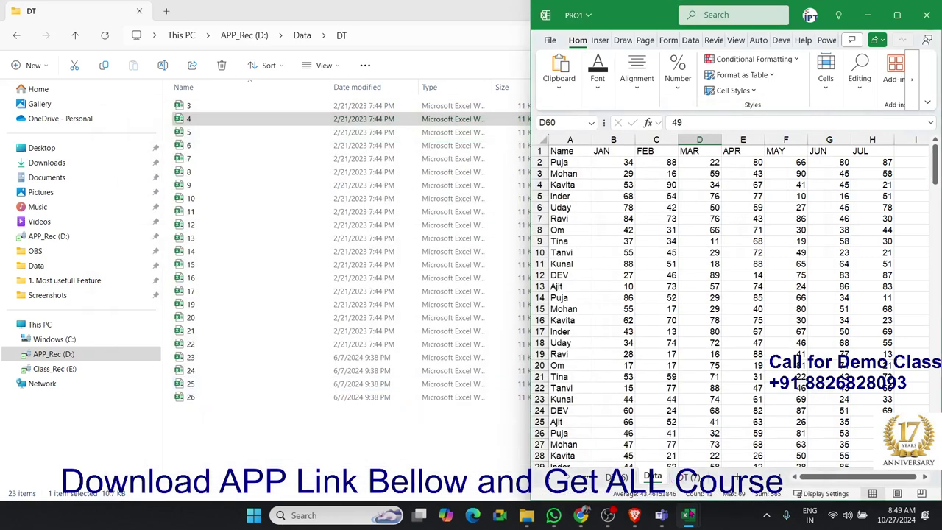
mouse_move(688, 515)
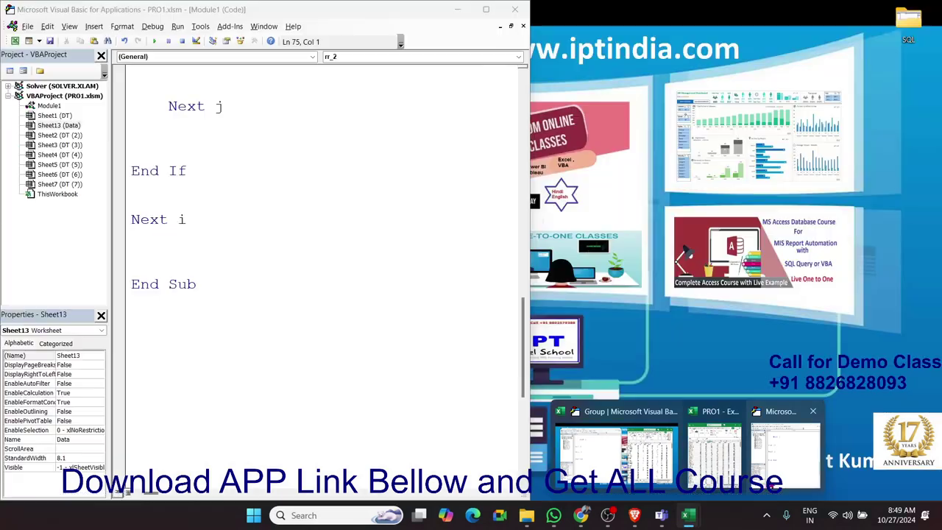
Step: Start a new Sub Data_File() macro below the existing code
click(751, 477)
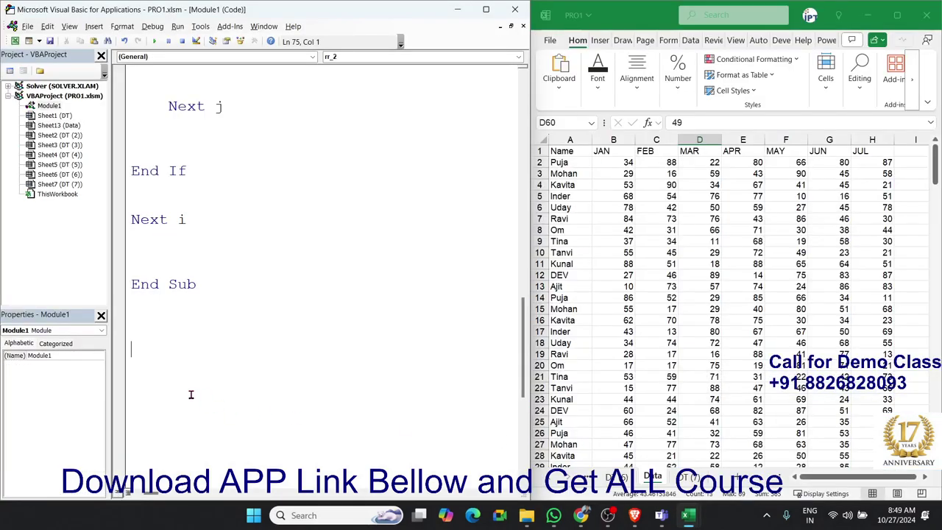
scroll(190, 394, down, 2)
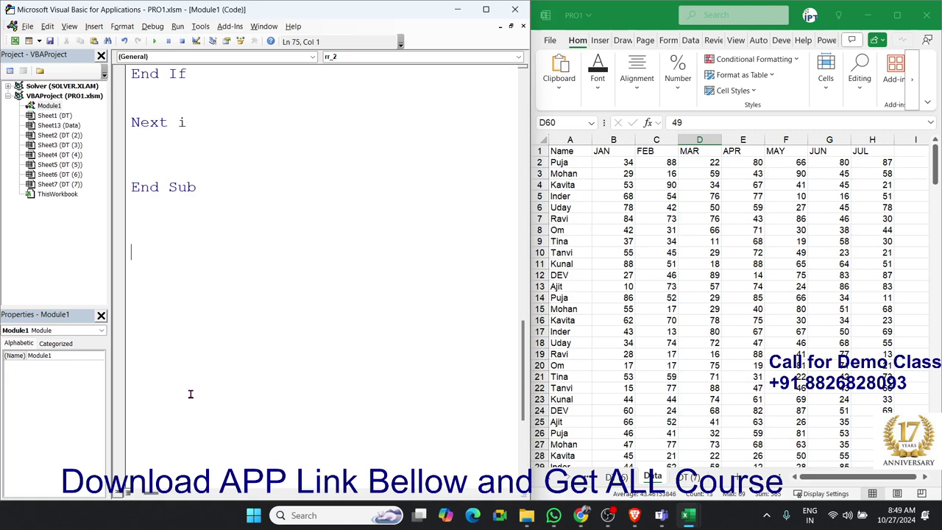
text(sub )
text(Data)
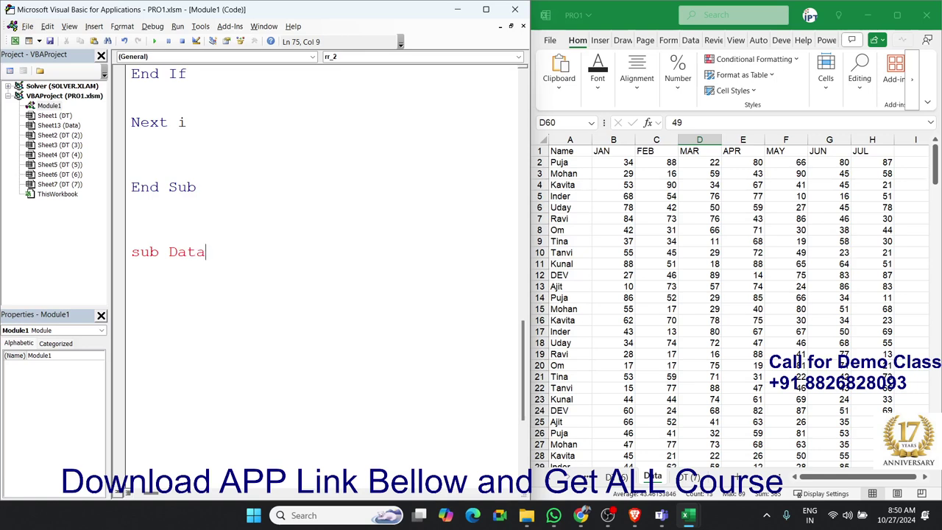
text(_Fil)
text(e())
key(Return)
key(Return)
key(Return)
key(Return)
key(Return)
key(Return)
key(Up)
key(Up)
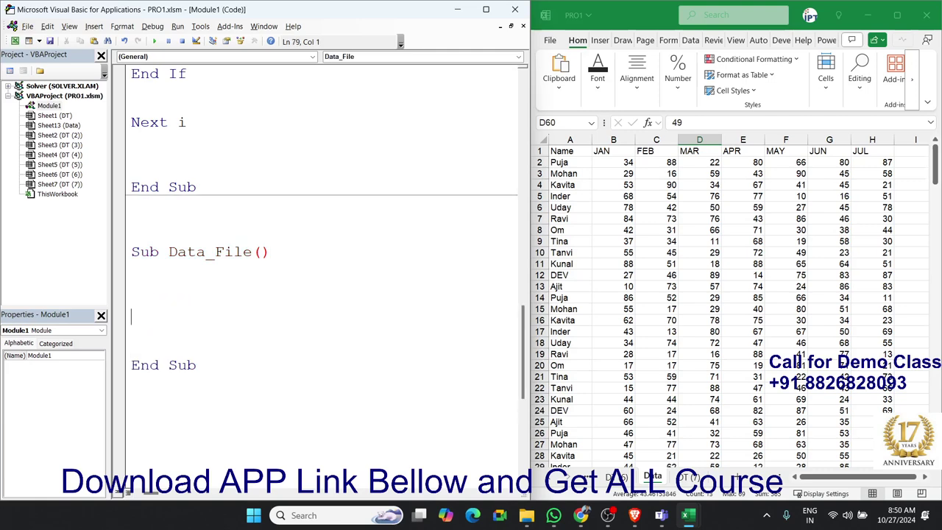
key(Up)
key(Up)
key(Return)
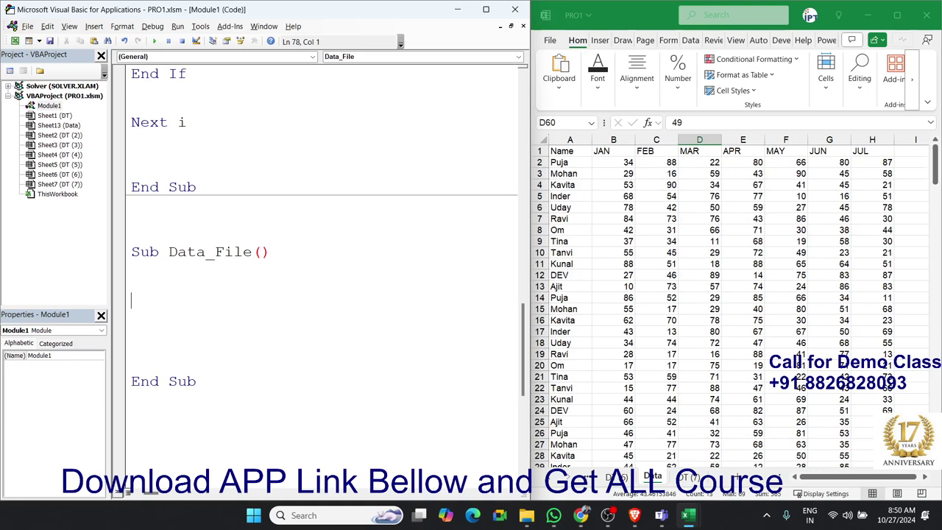
Step: Declare Dim fn As String inside Data_File and add blank lines
text(dim )
text(fn as)
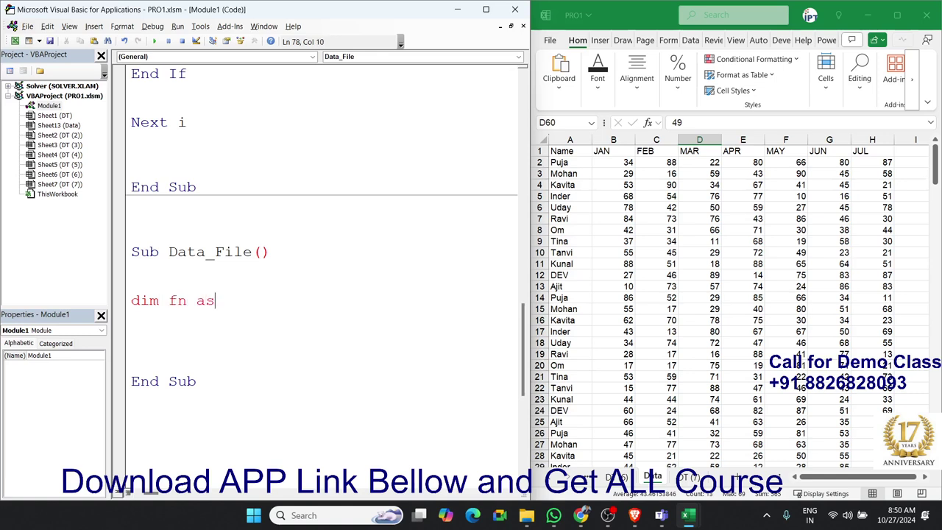
text( ste)
key(BackSpace)
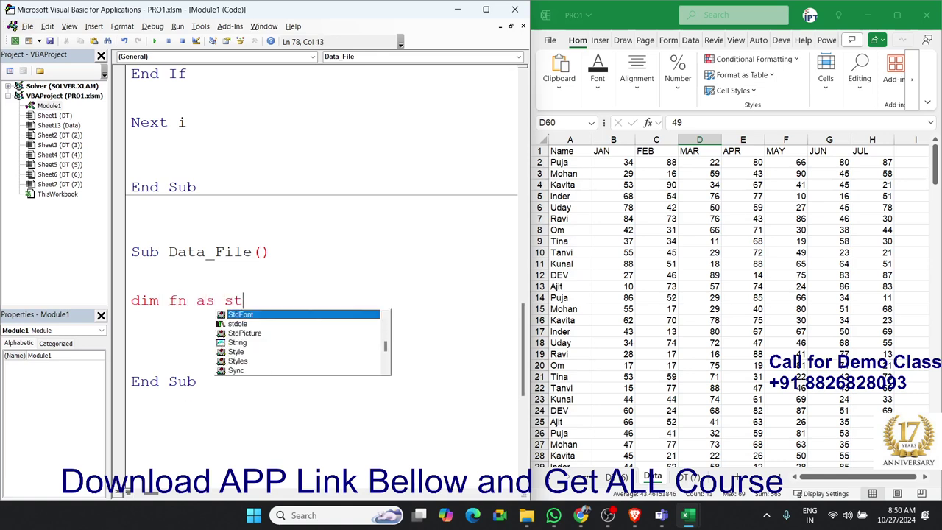
text(r)
key(Tab)
key(Return)
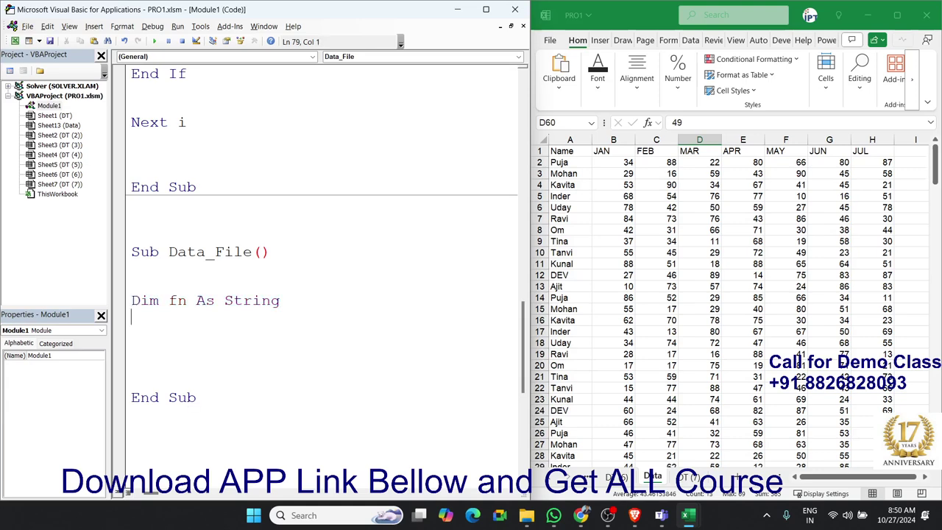
key(Return)
key(Return)
key(Return)
key(Up)
key(Up)
key(Up)
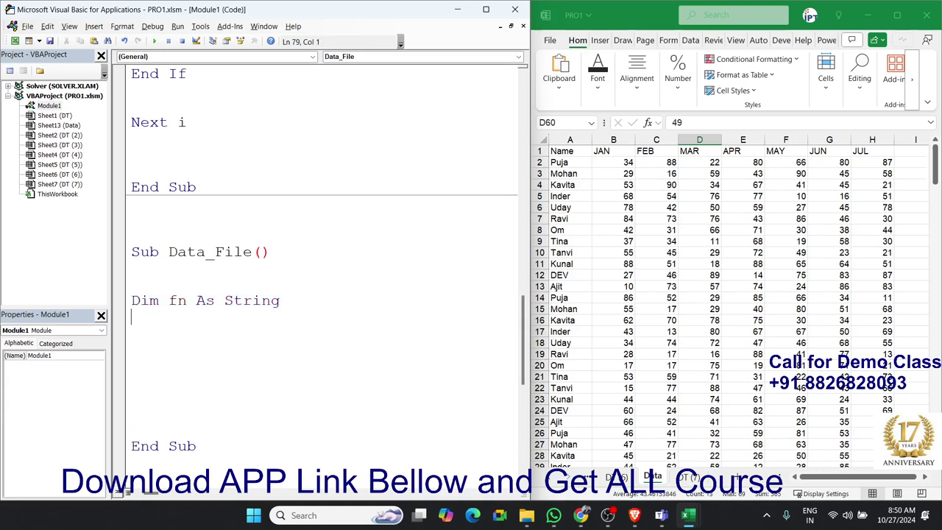
key(Return)
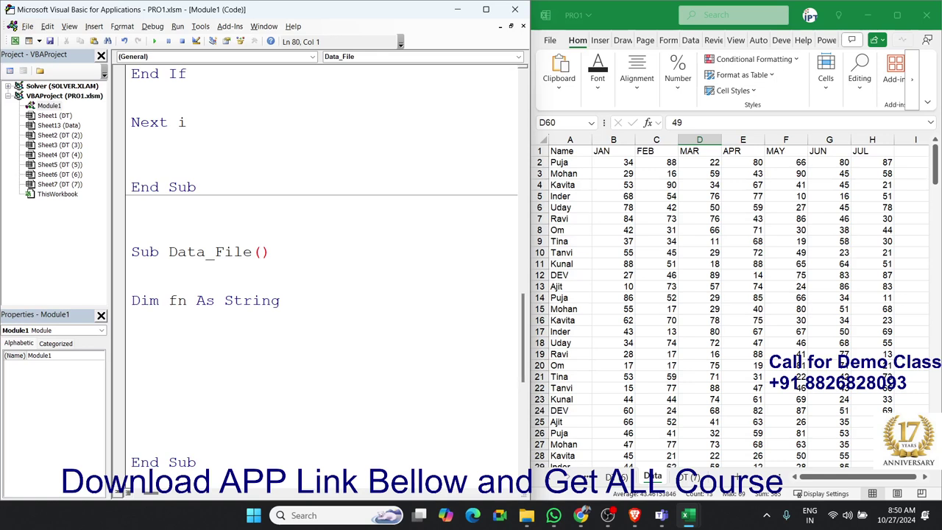
Step: Type the line Sheets.Add.Name="DF" to create the DF sheet
text(d)
key(BackSpace)
text(shtt)
key(BackSpace)
key(BackSpace)
text(e)
text(ets)
text(.Add)
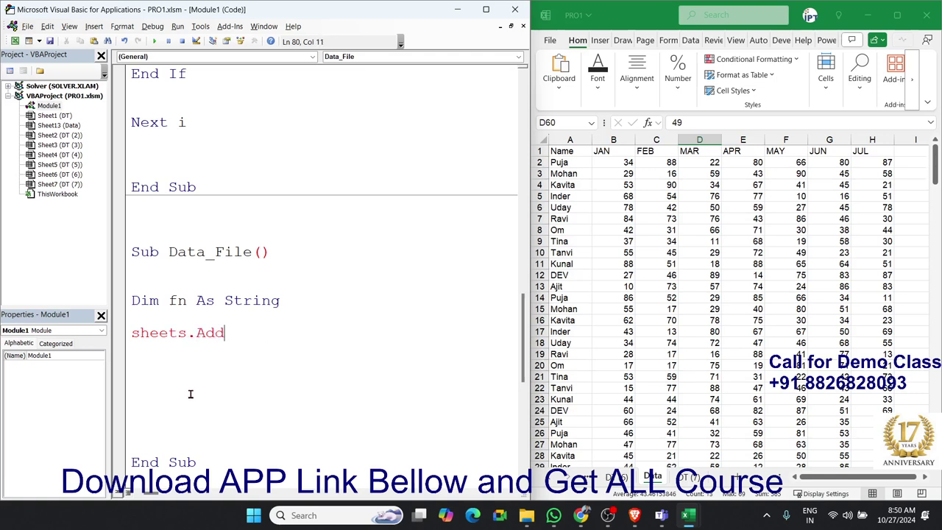
text(.n)
text(ame=")
text(D)
text(F")
Step: Declare ds As Worksheet above the fn declaration
key(Return)
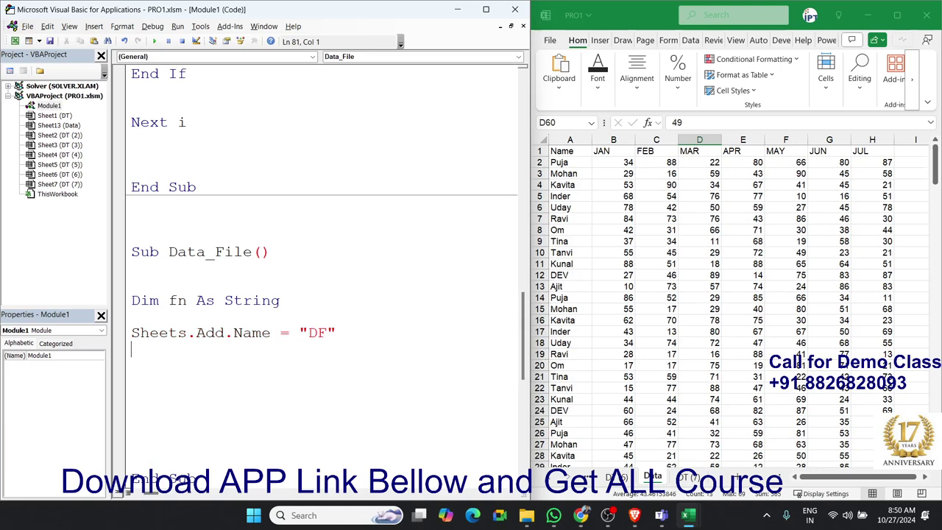
key(Up)
key(Up)
key(Up)
key(Up)
text(dim )
text(ds as)
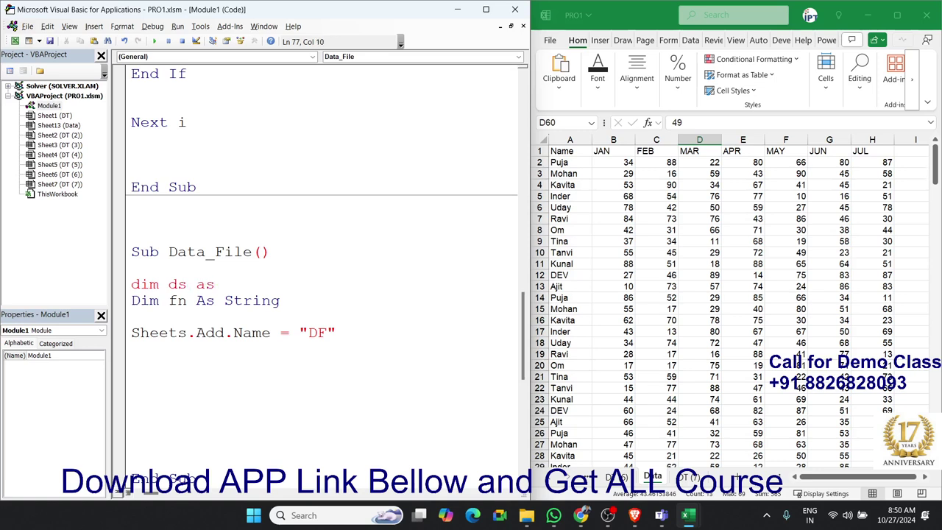
text( works)
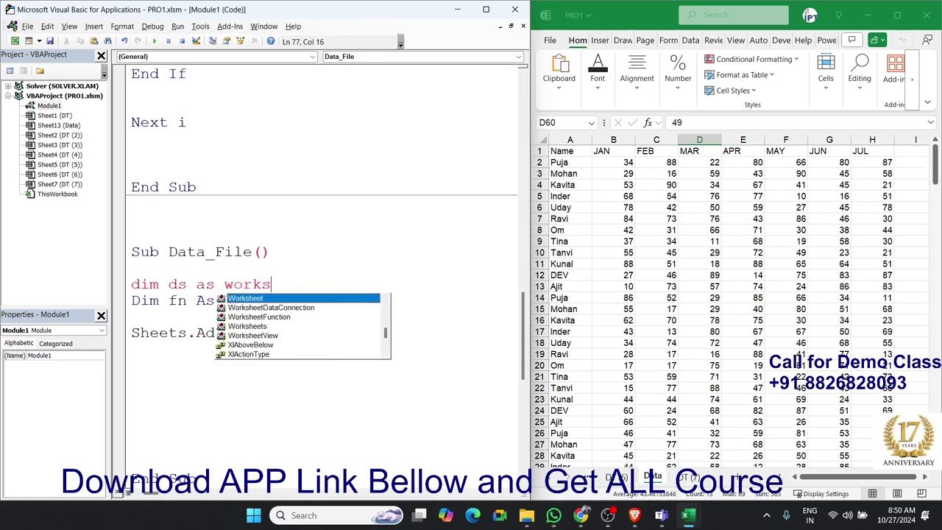
key(Tab)
key(Return)
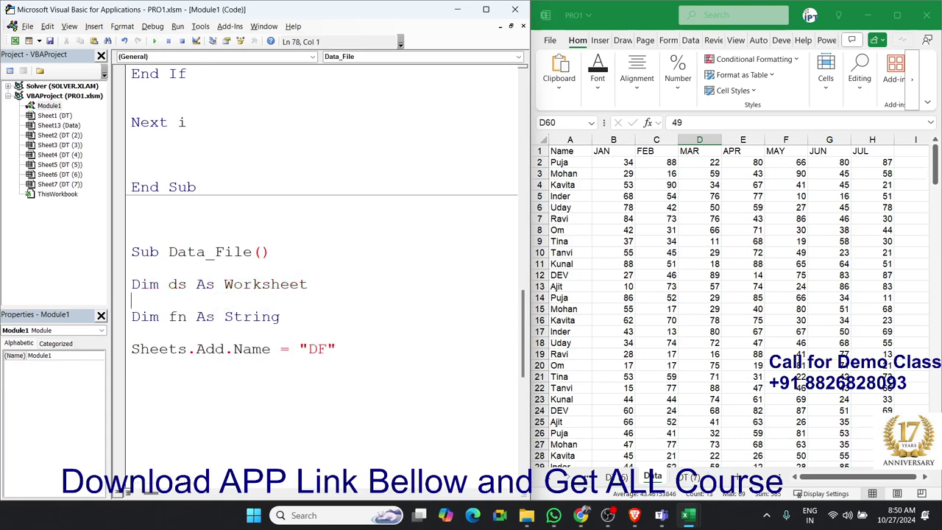
key(Delete)
Step: Add the line Set ds = Sheets("DF") below the line that adds sheet DF
key(Down)
key(Down)
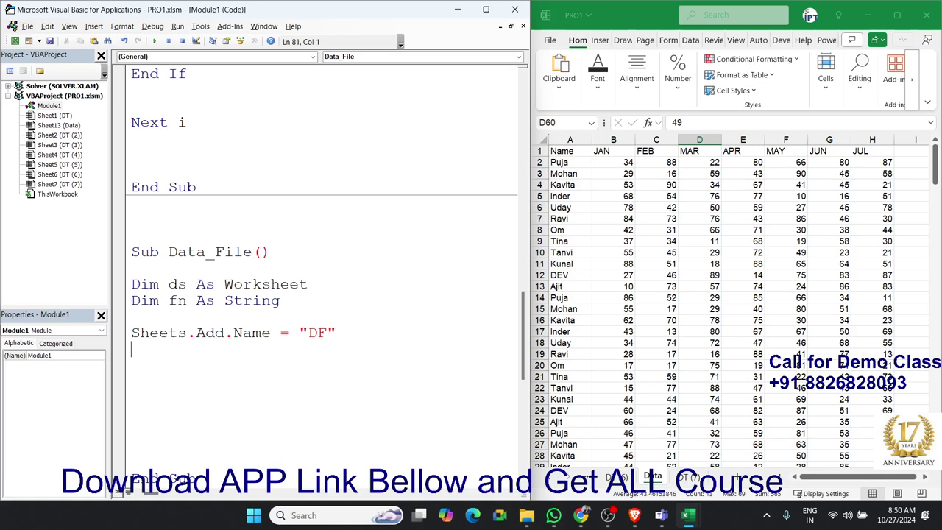
text(ds)
key(BackSpace)
key(BackSpace)
text(set d)
text(s=wo)
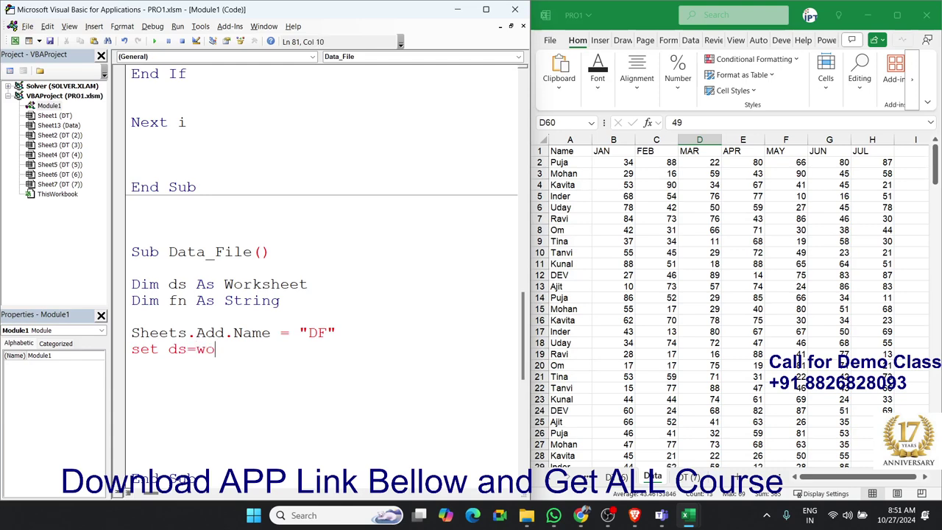
text(rk)
key(BackSpace)
key(BackSpace)
key(BackSpace)
key(BackSpace)
text(sheets)
text((")
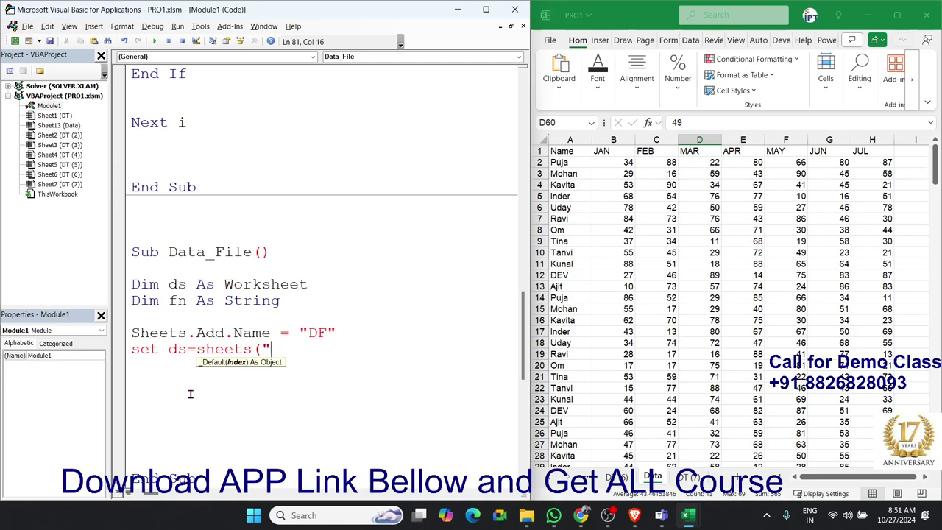
text(DF"))
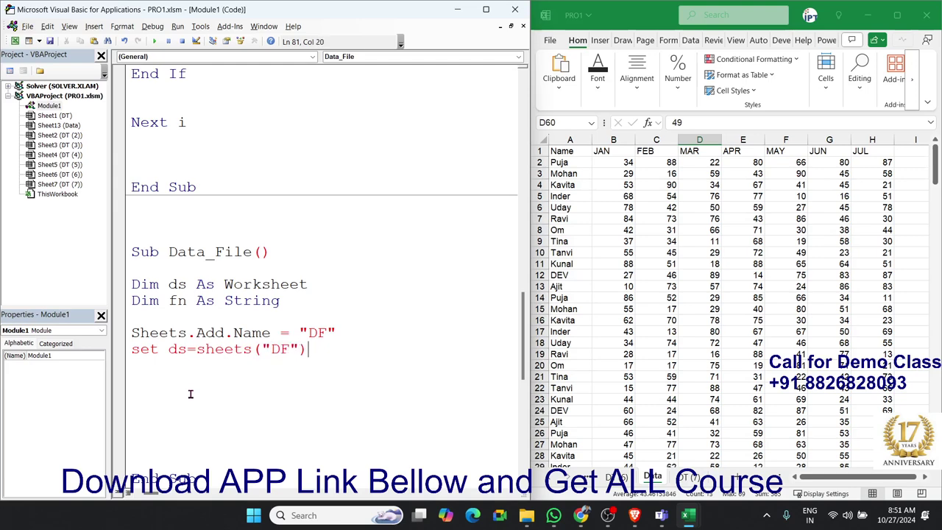
key(Return)
Step: Insert ActiveWorkbook. so the line reads Set ds = ActiveWorkbook.Sheets("DF")
scroll(181, 405, down, 4)
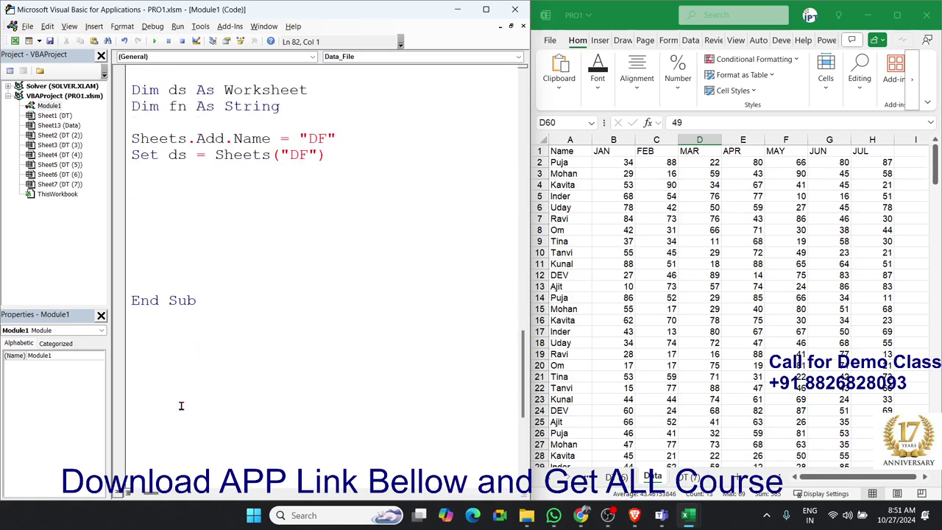
key(Return)
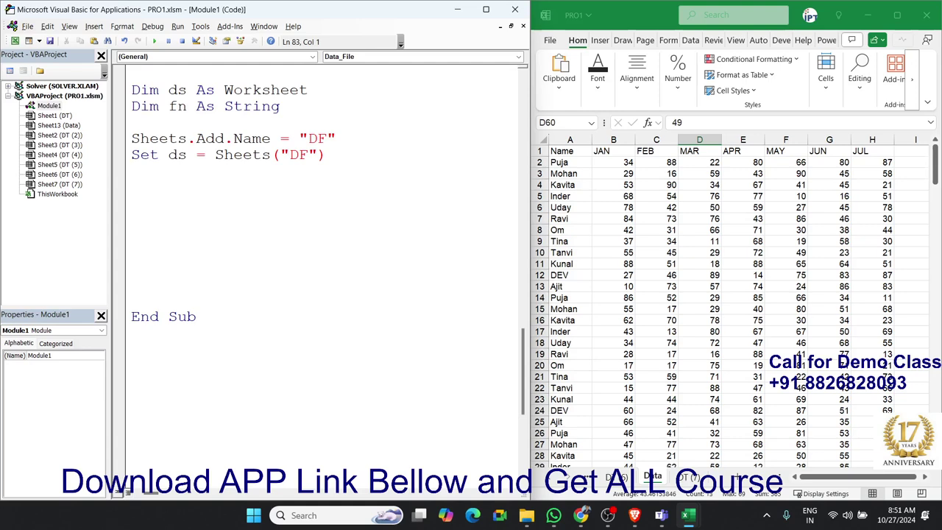
text(for)
key(BackSpace)
key(BackSpace)
key(BackSpace)
key(Up)
key(Up)
key(Up)
key(Up)
key(Up)
key(Up)
click(211, 157)
click(214, 157)
text(activ)
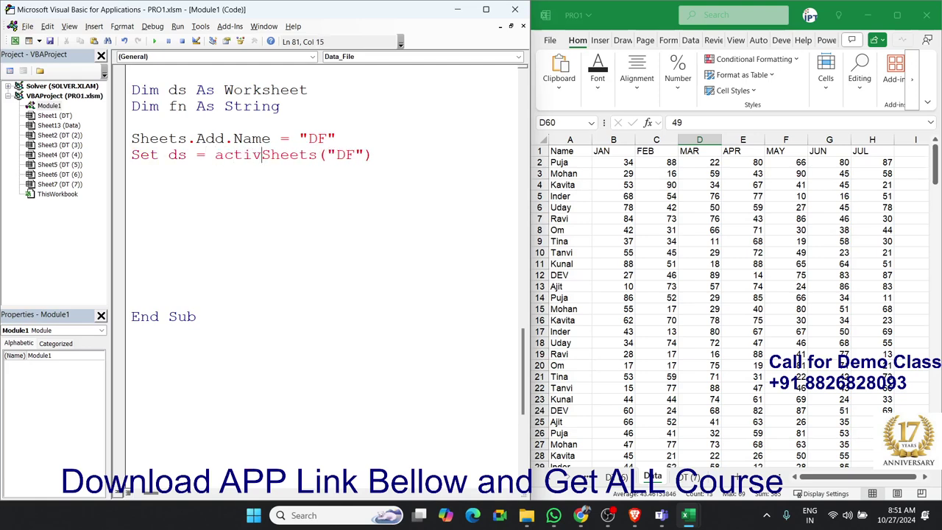
text(ewor)
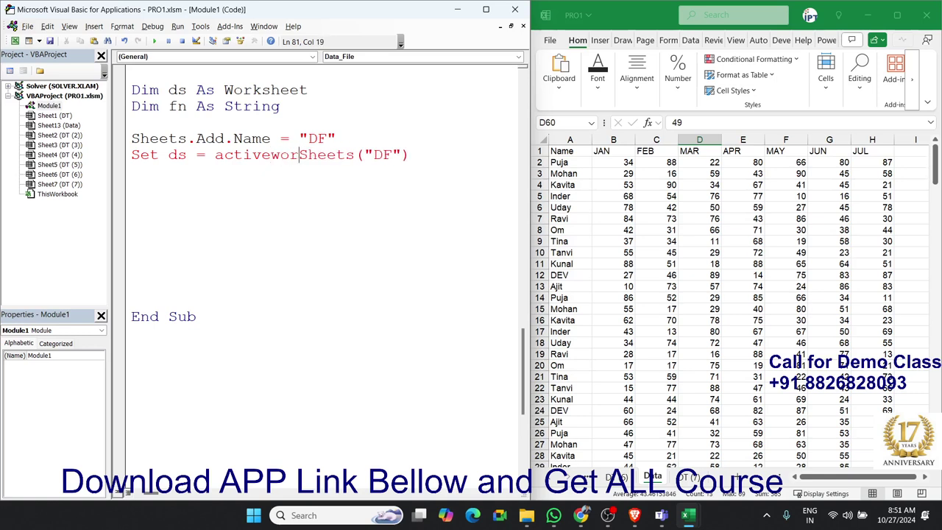
text(kbook)
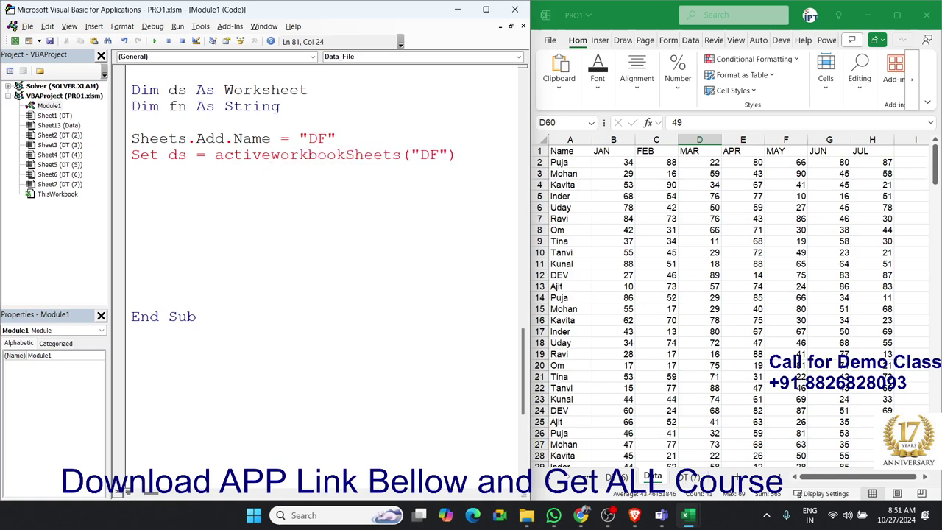
text(.)
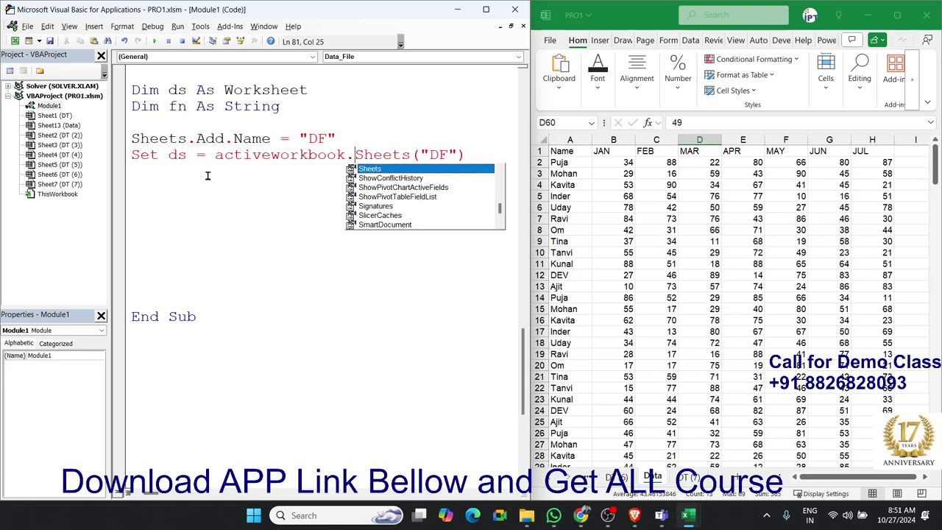
click(206, 176)
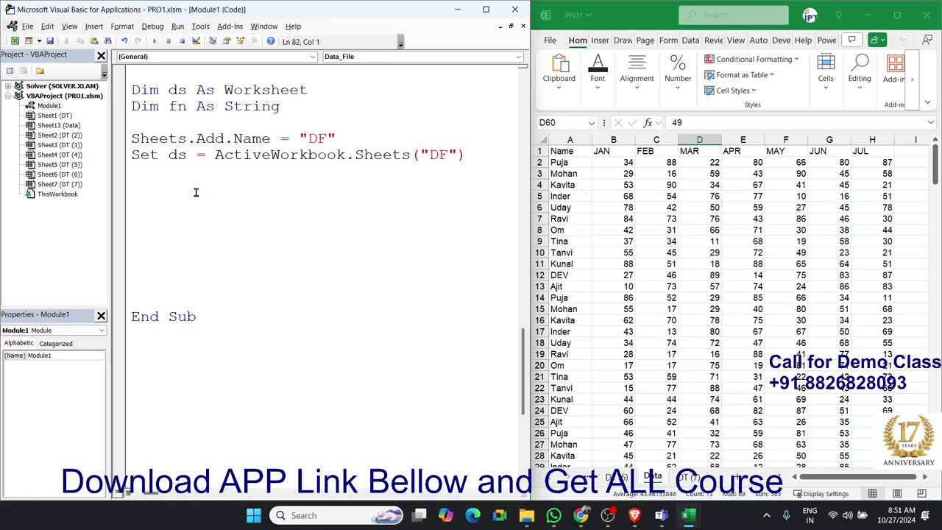
key(Return)
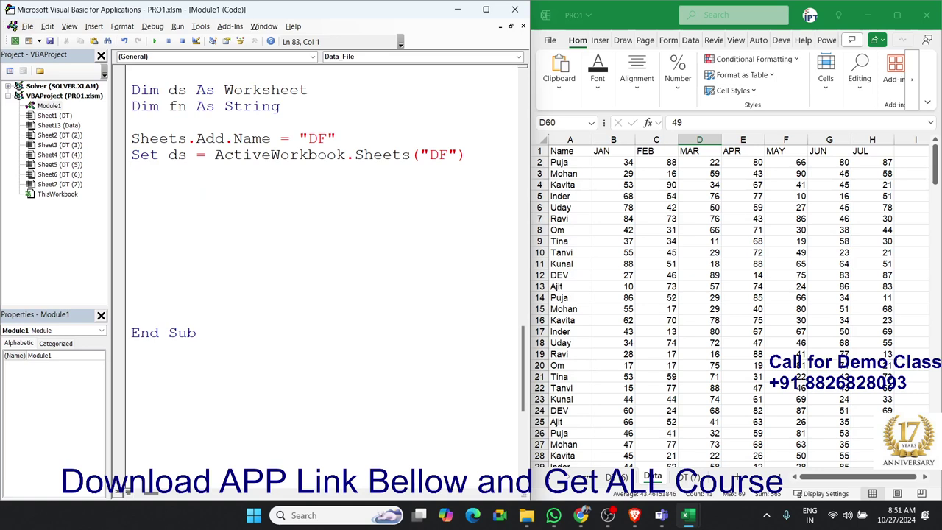
Step: Add the statement Workbooks.Open "D:\Data\10.xlsx"
text(o)
text(p)
key(BackSpace)
key(BackSpace)
text(workb)
text(ooks.)
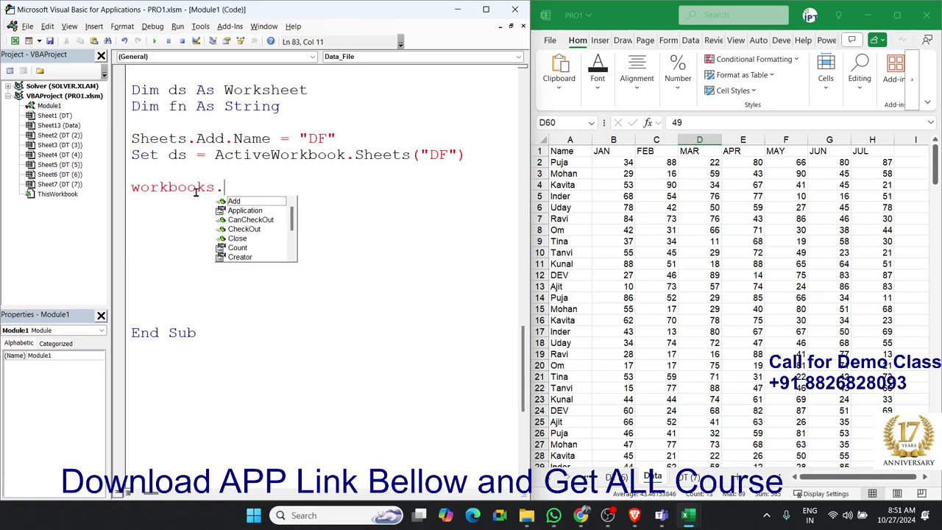
text(op)
key(Tab)
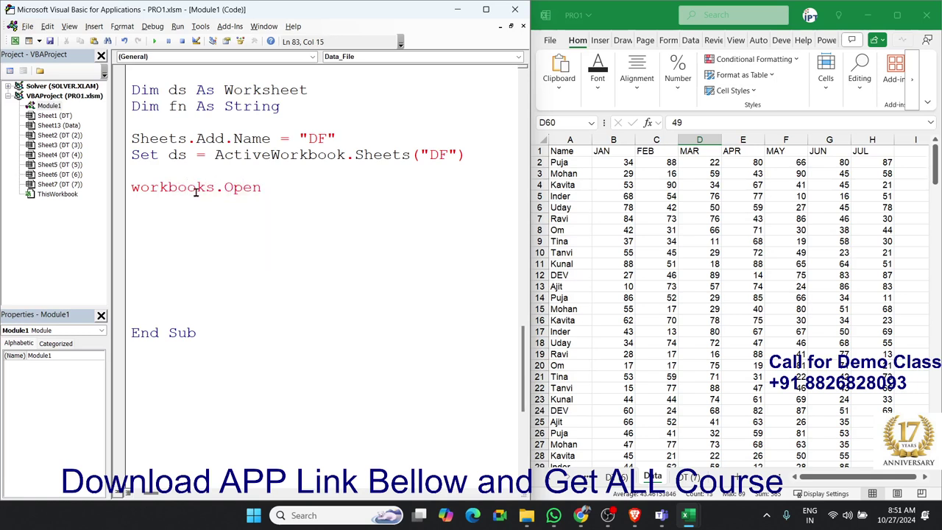
text( "D)
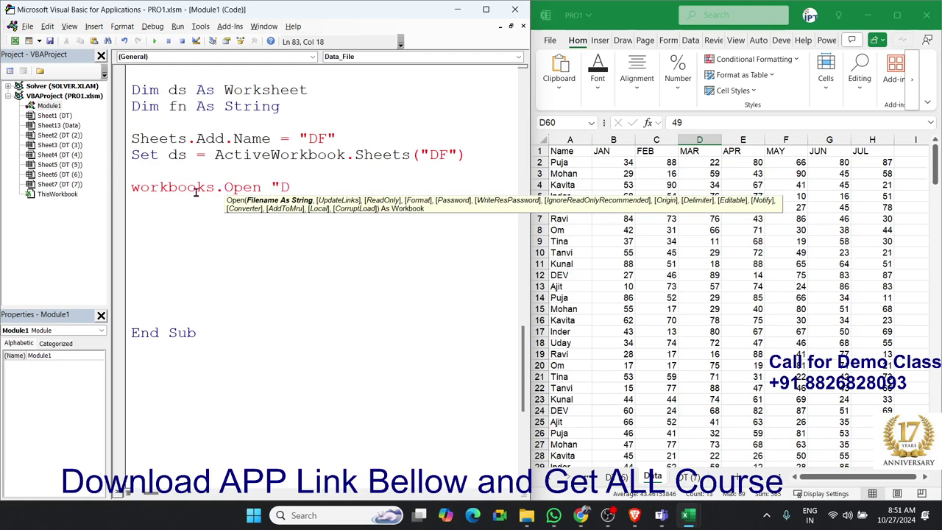
text(:\Da)
text(ta\)
text(1)
text(0.xlsx)
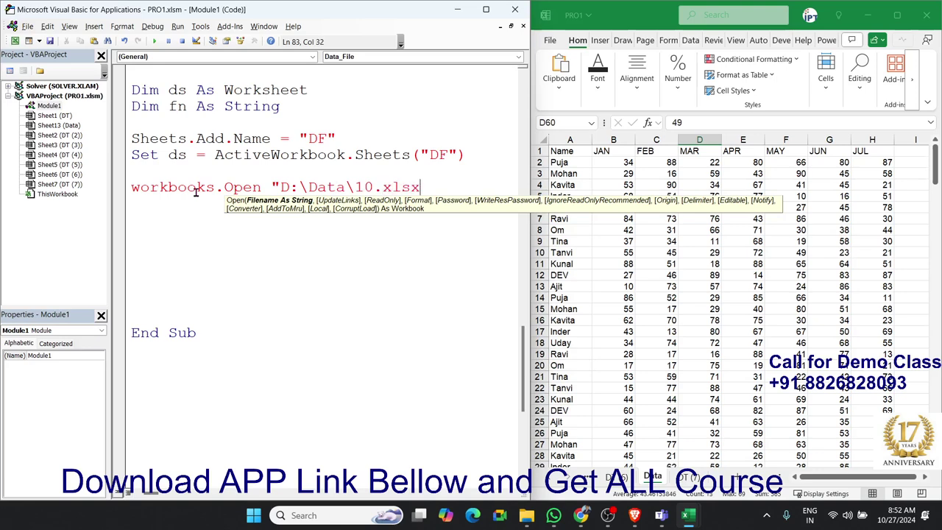
text(")
key(Return)
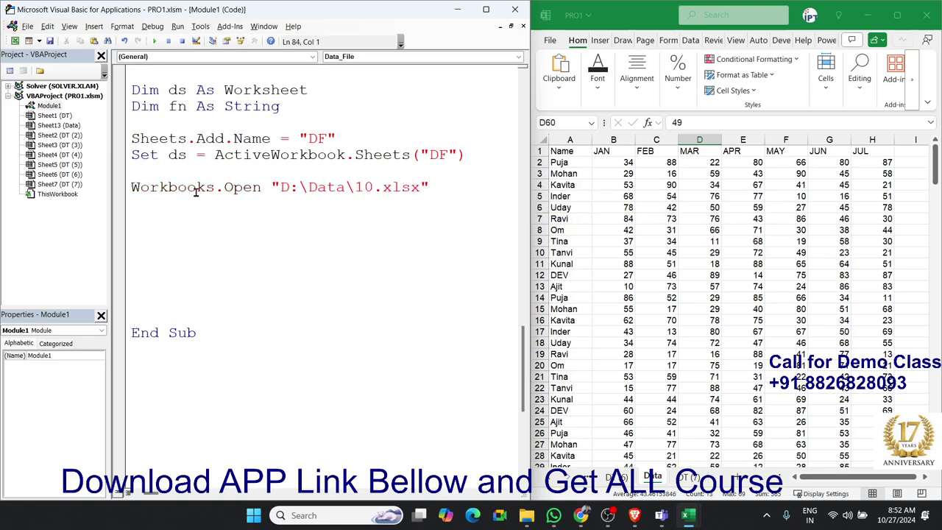
Step: Add a ds.Activate line below the open statement
key(Return)
text(ds.)
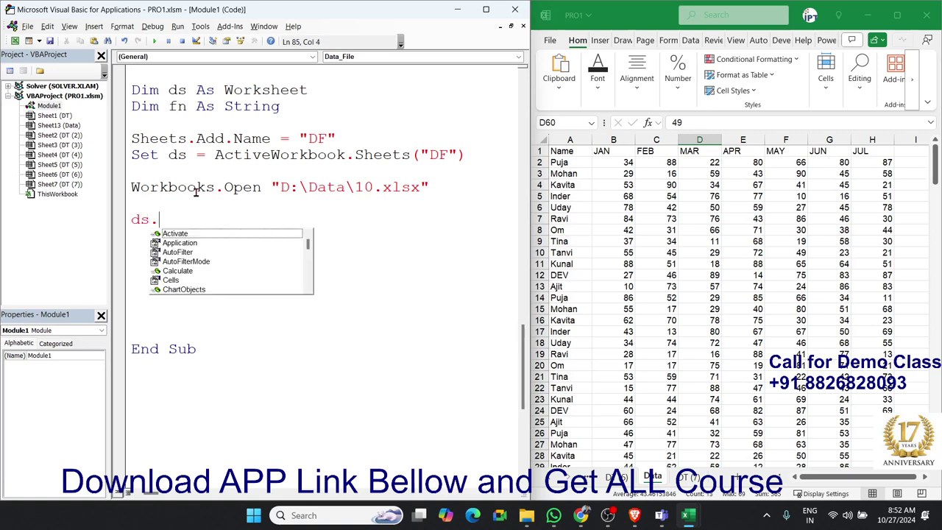
text(a)
key(Tab)
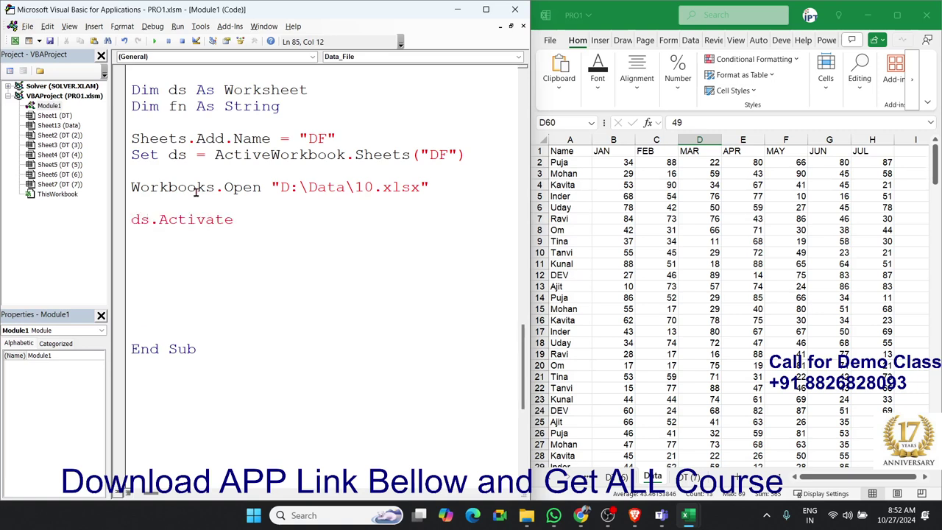
key(Return)
click(212, 208)
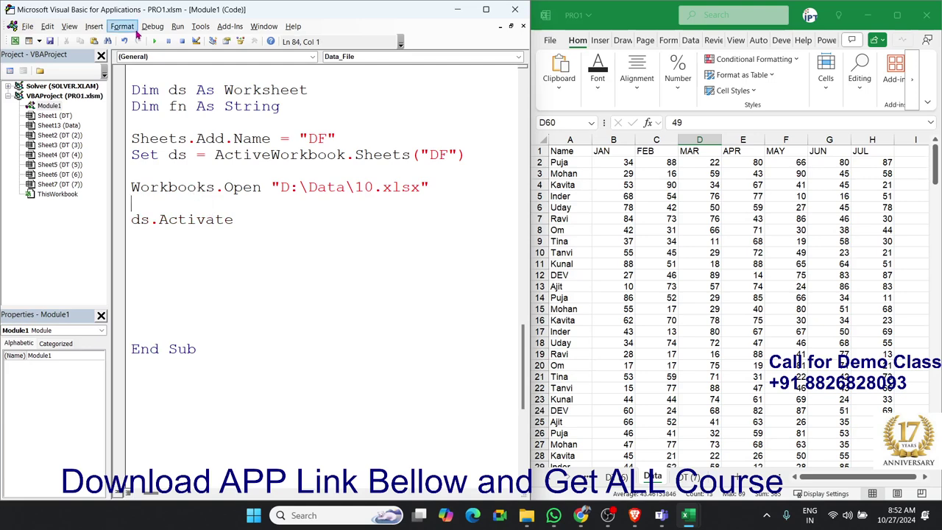
Step: Test-run the macro, debug error 1004, and check the DT folder's path in File Explorer
click(156, 42)
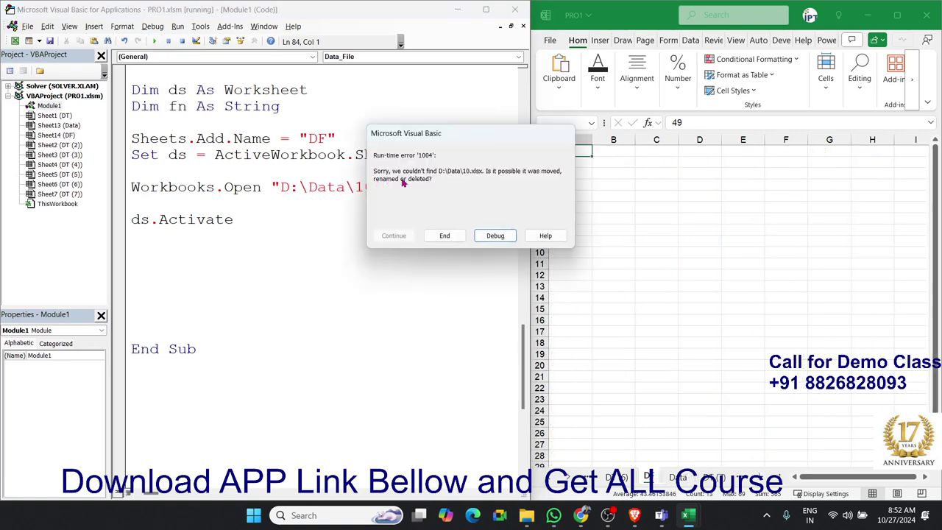
click(493, 237)
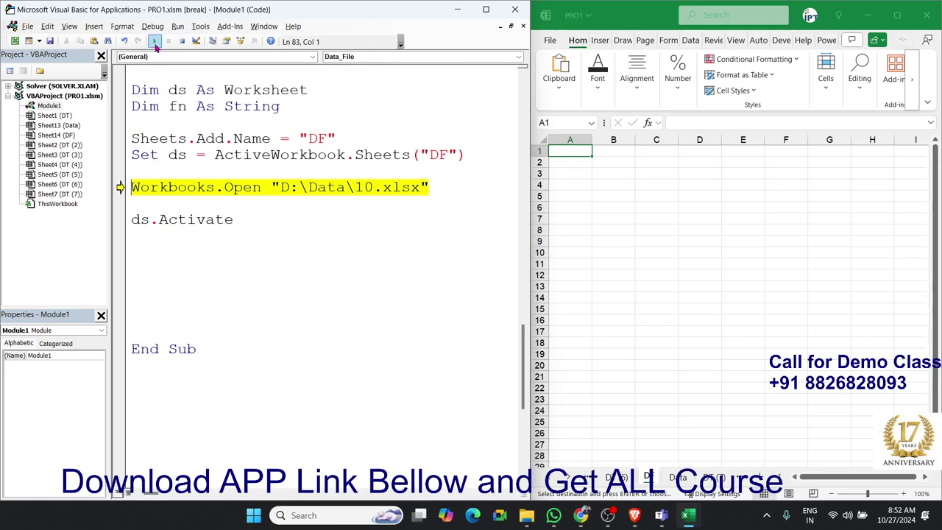
click(154, 41)
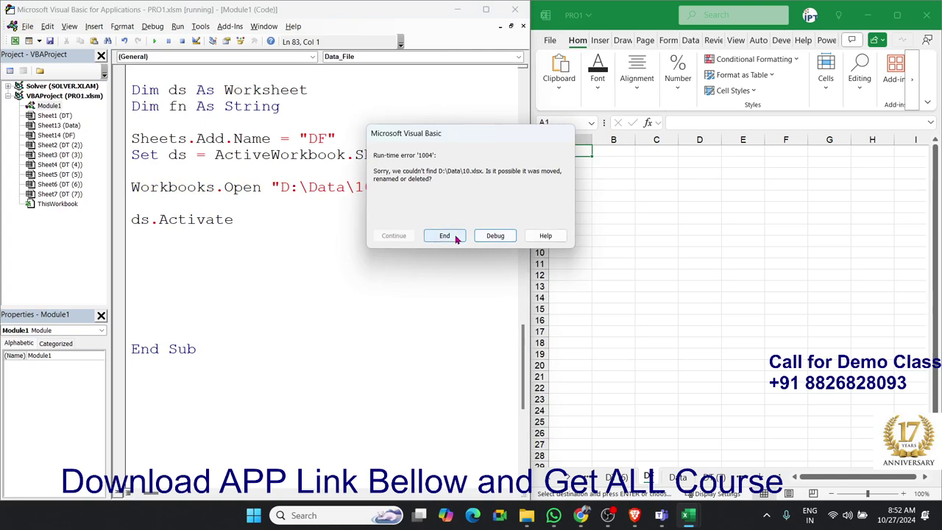
click(495, 237)
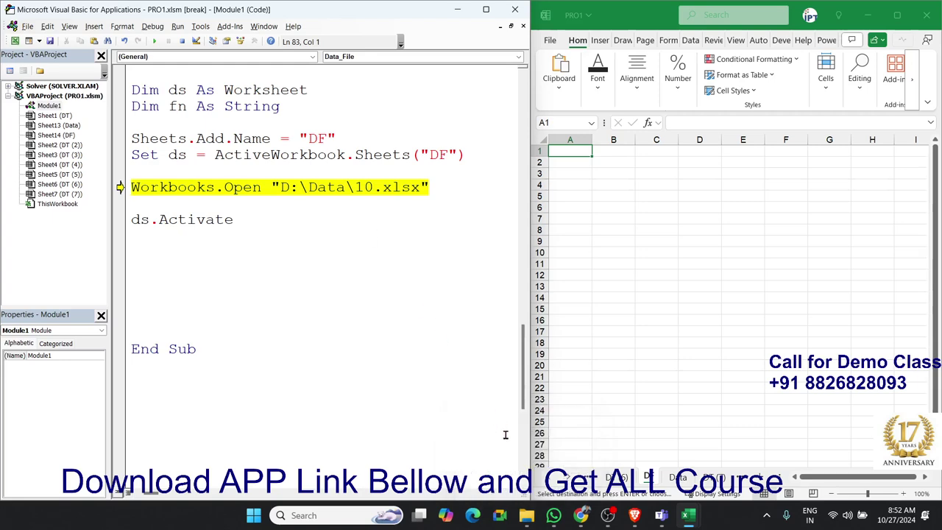
click(521, 465)
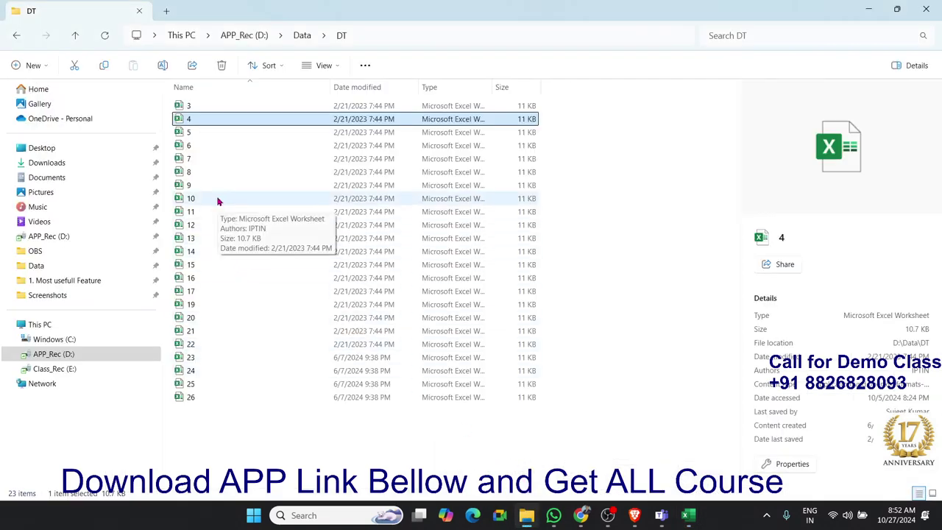
click(357, 37)
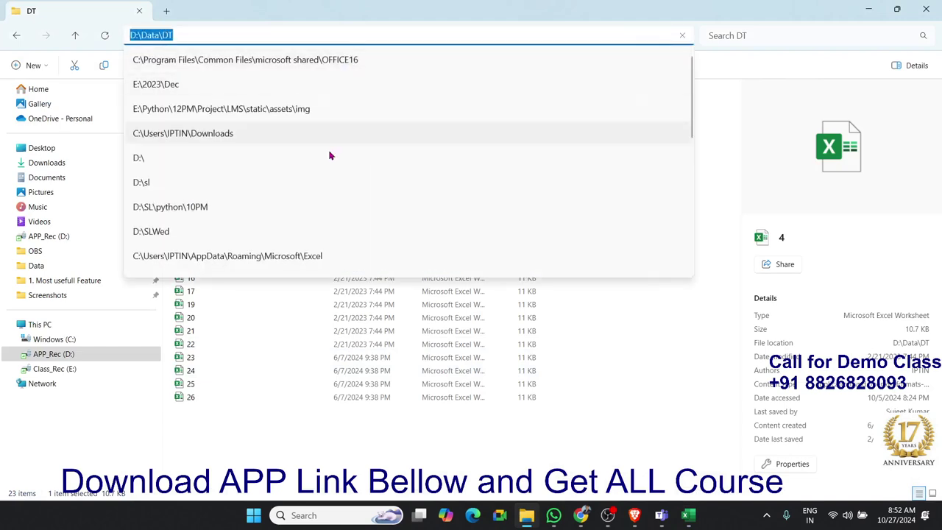
key(alt+Tab)
Step: Correct the path to D:\Data\DT\10.xlsx and resume the macro
click(350, 188)
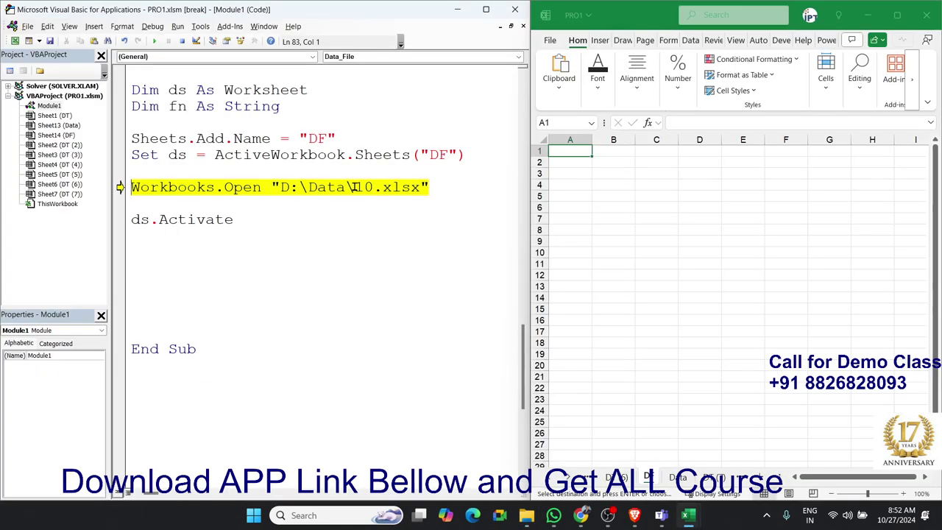
text(DT)
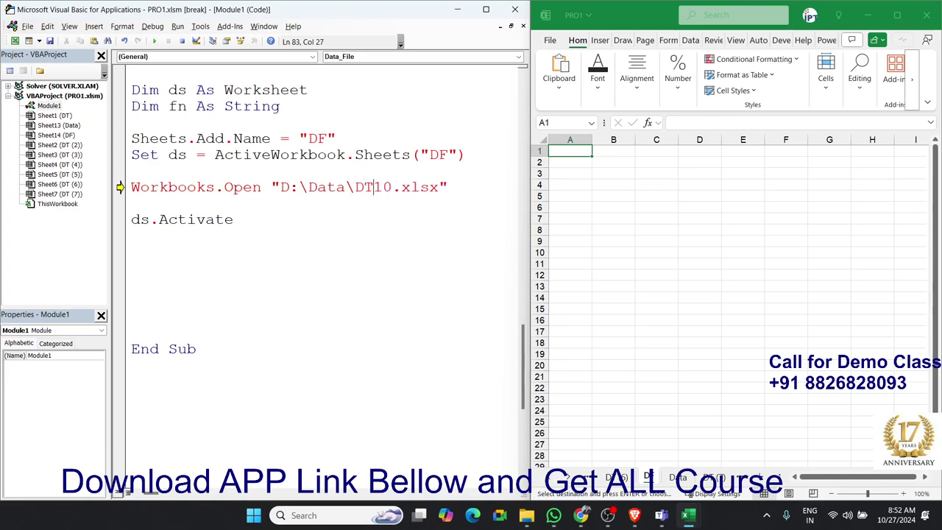
text(\)
click(374, 224)
click(302, 211)
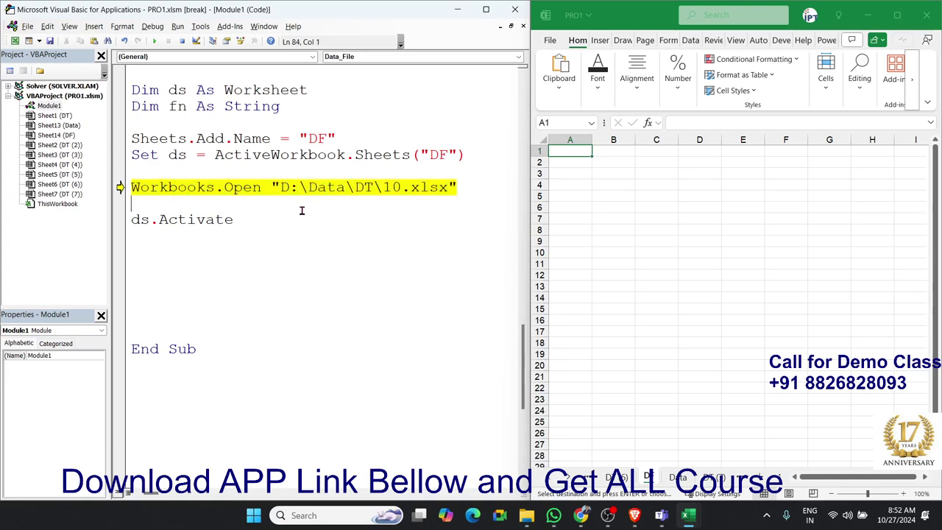
click(153, 42)
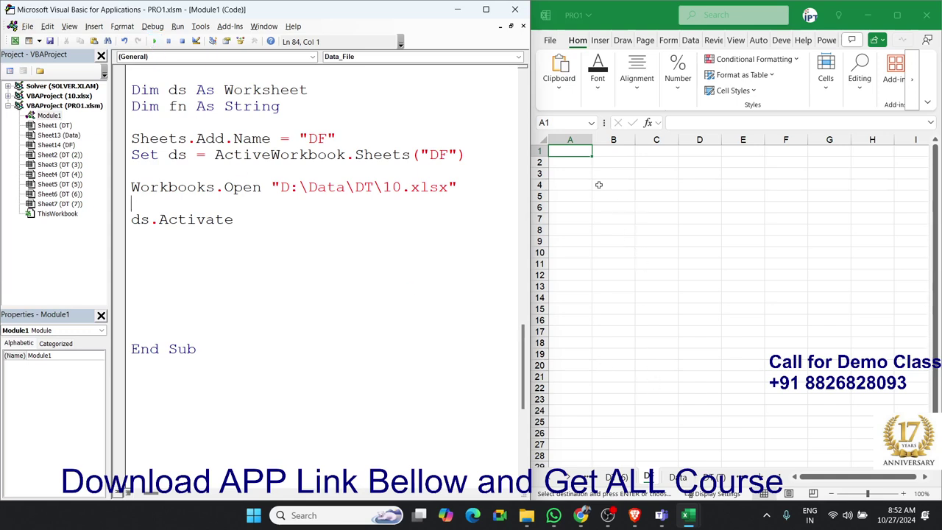
Step: Delete ds.Activate and close workbook 10 without saving
drag(235, 221, 119, 222)
key(Delete)
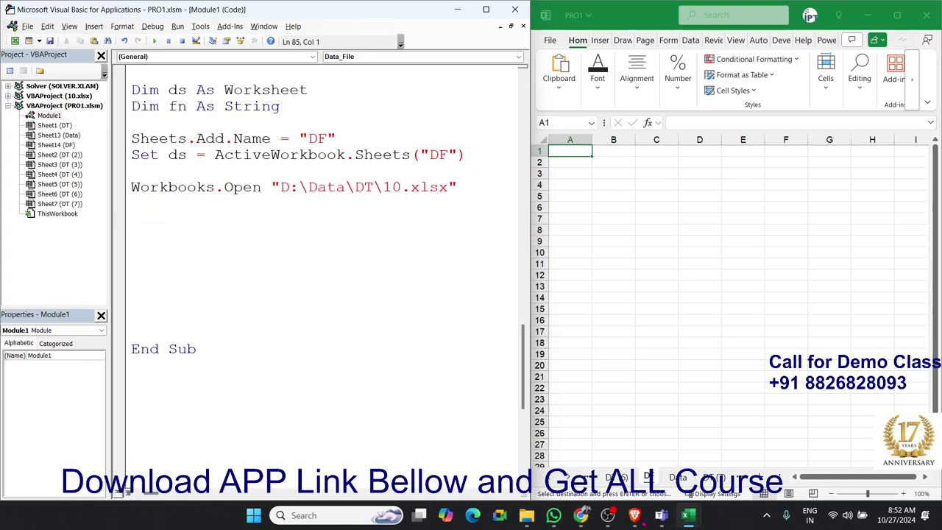
click(785, 471)
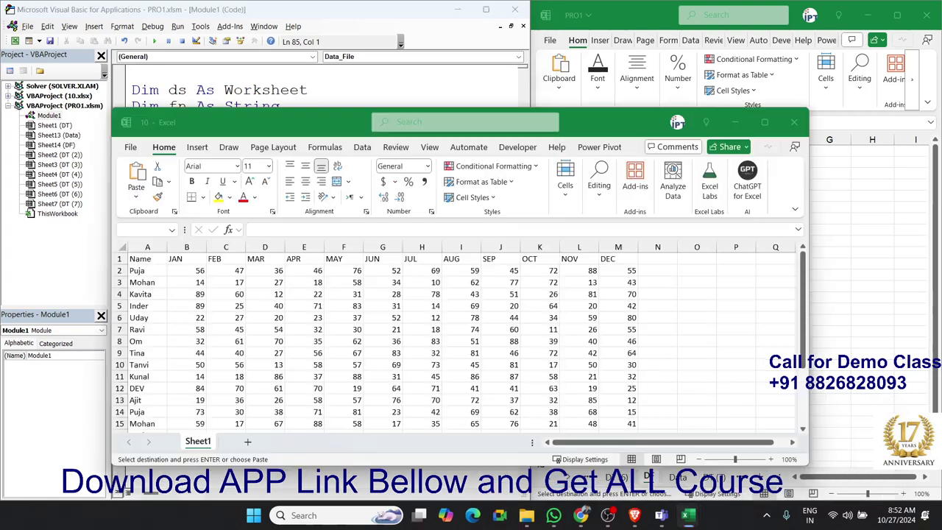
click(794, 123)
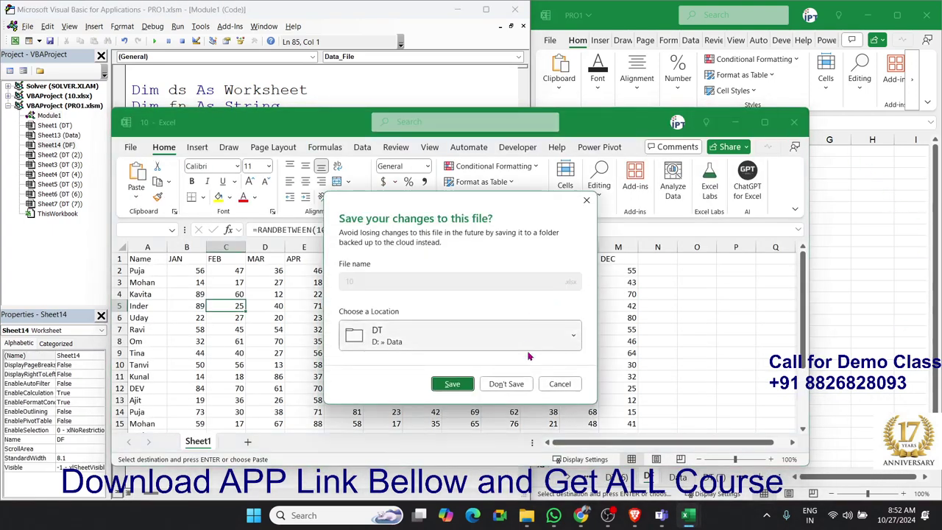
click(507, 384)
click(203, 214)
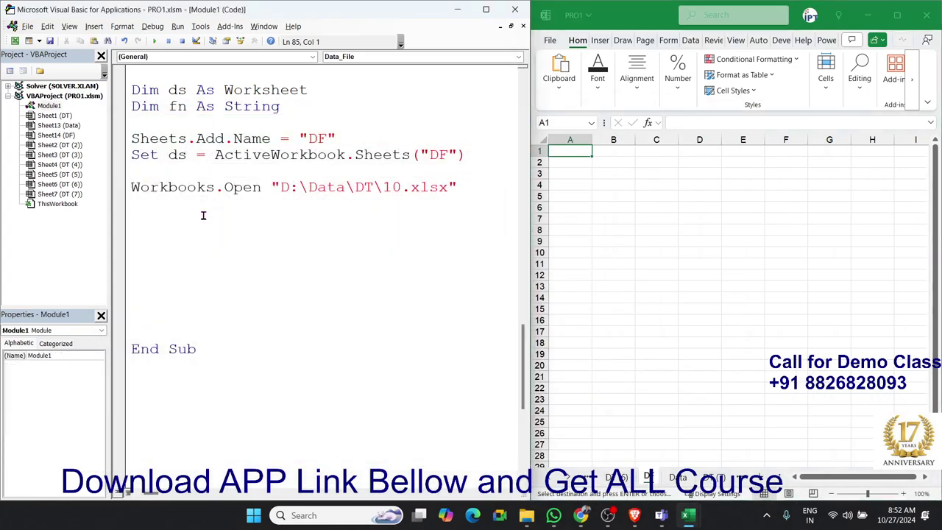
key(Return)
Step: Delete the Workbooks.Open line under Set ds
key(Up)
key(Up)
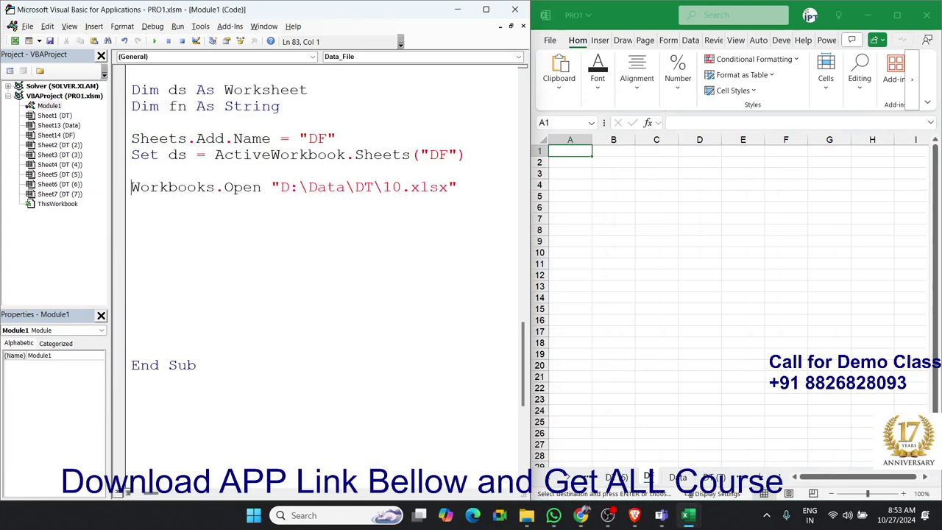
key(shift+End)
key(Delete)
key(Delete)
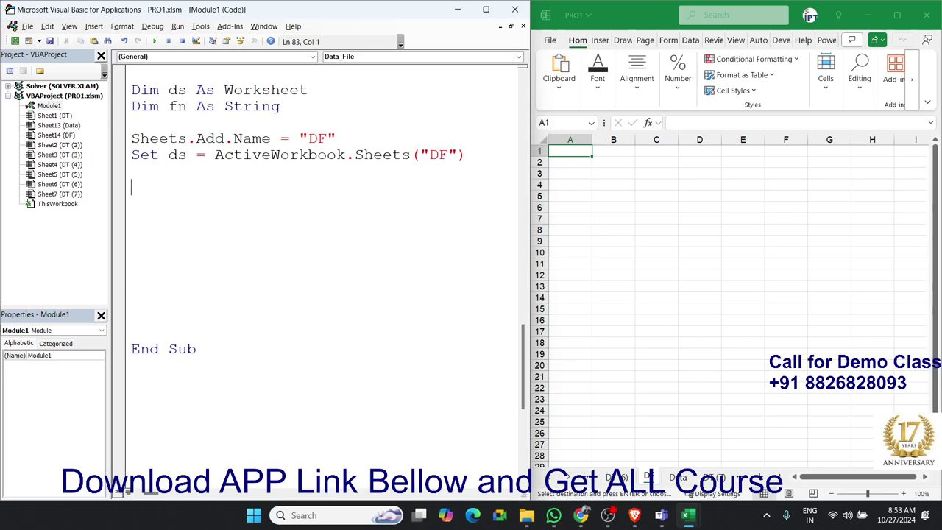
key(Down)
Step: Write a Do While fn <> "" … Loop block and begin fn = Dir(" above it
text(do )
text(while )
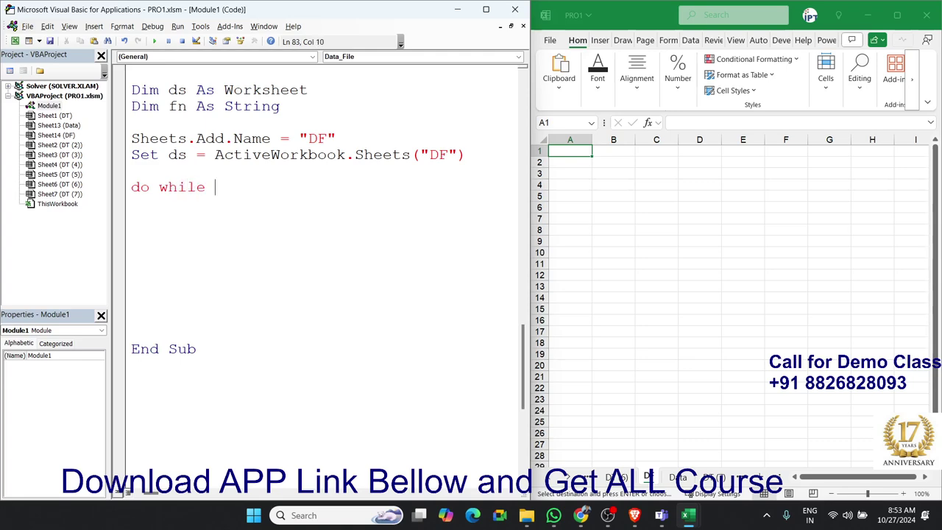
text(fn)
text(<>"")
key(Return)
key(Return)
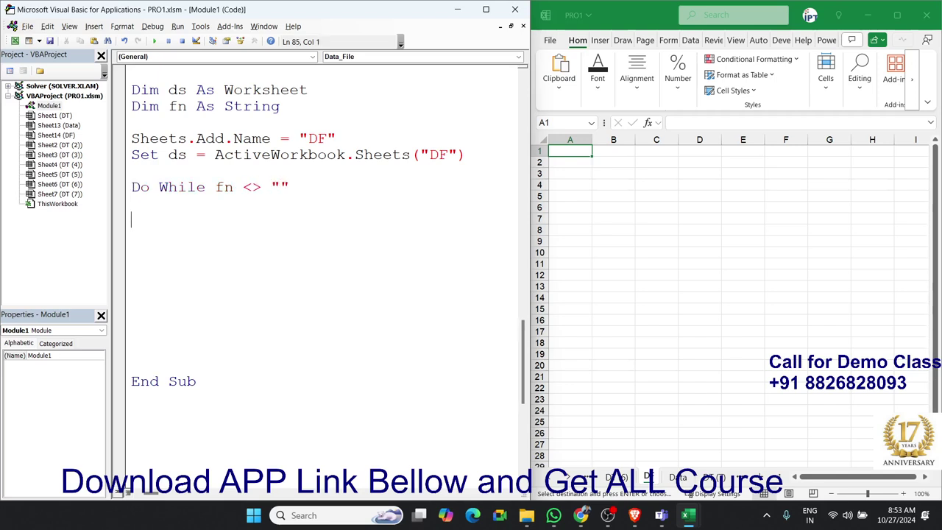
text(loop)
key(Up)
key(Up)
key(Up)
key(Return)
key(Return)
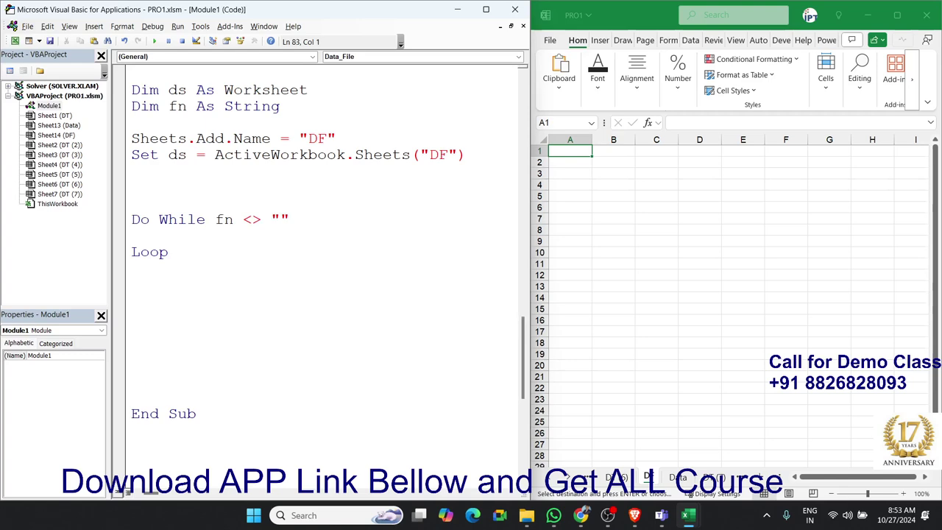
text(fn)
text(=d)
text(ir(")
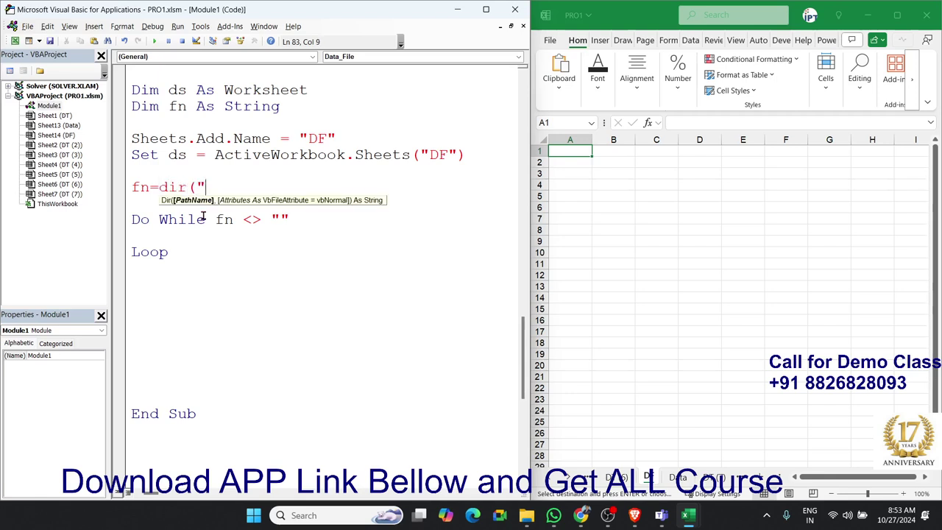
text(S)
text(:)
Step: Complete the line fn = Dir("D:\Data\DT\*.xlsx", vbNormal)
key(BackSpace)
key(BackSpace)
text(D:\)
text(Data\)
text(DT\)
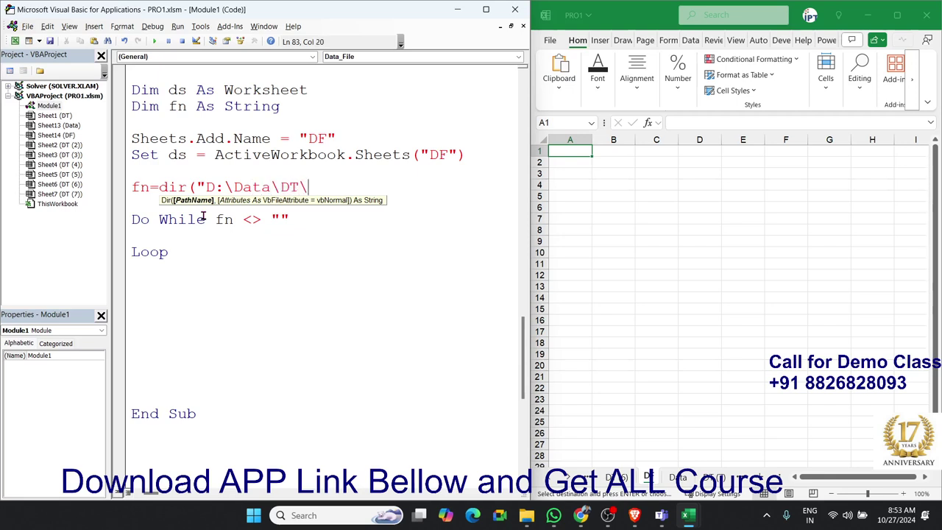
text(*)
text(.x)
text(lsx)
text(",)
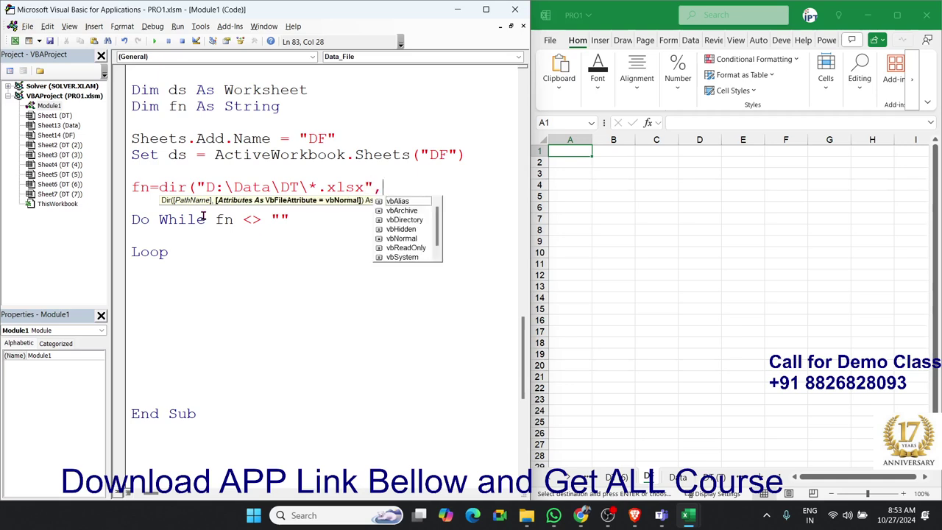
key(Down)
key(Down)
key(Down)
key(Down)
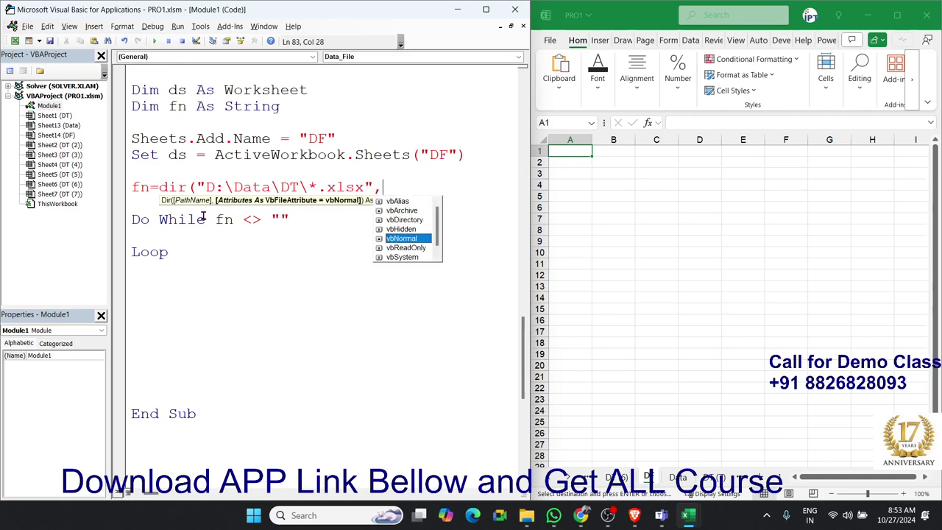
key(Tab)
text())
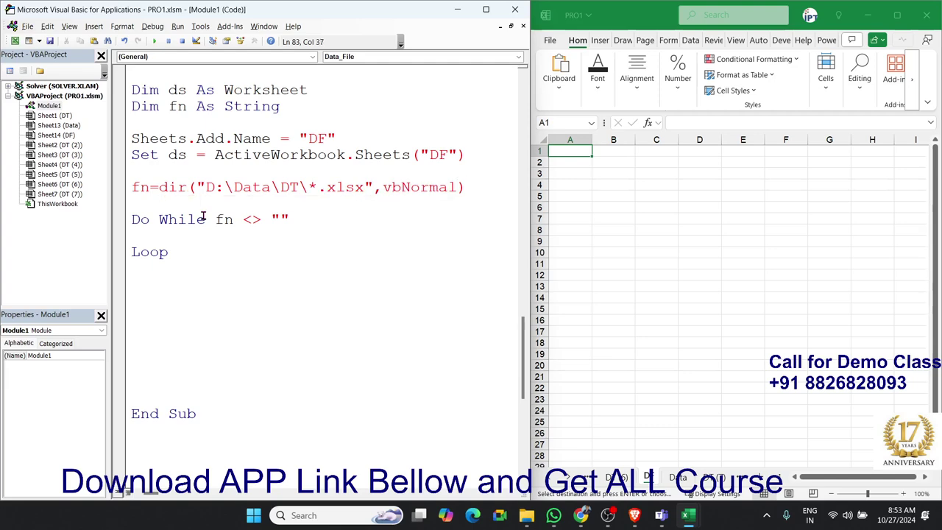
key(Return)
Step: Add fn = Dir() just before Loop to fetch the next file
key(Down)
key(Down)
key(Down)
key(Down)
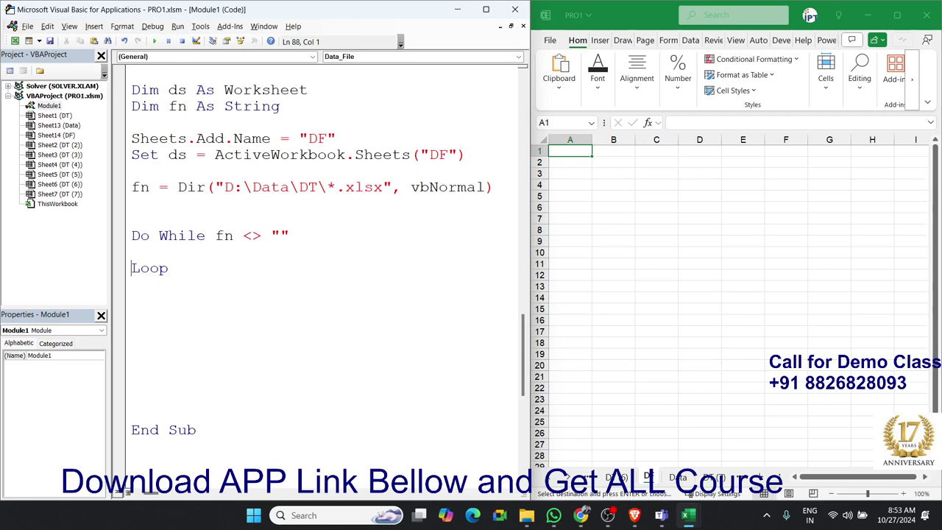
key(Return)
key(Return)
key(Return)
key(Return)
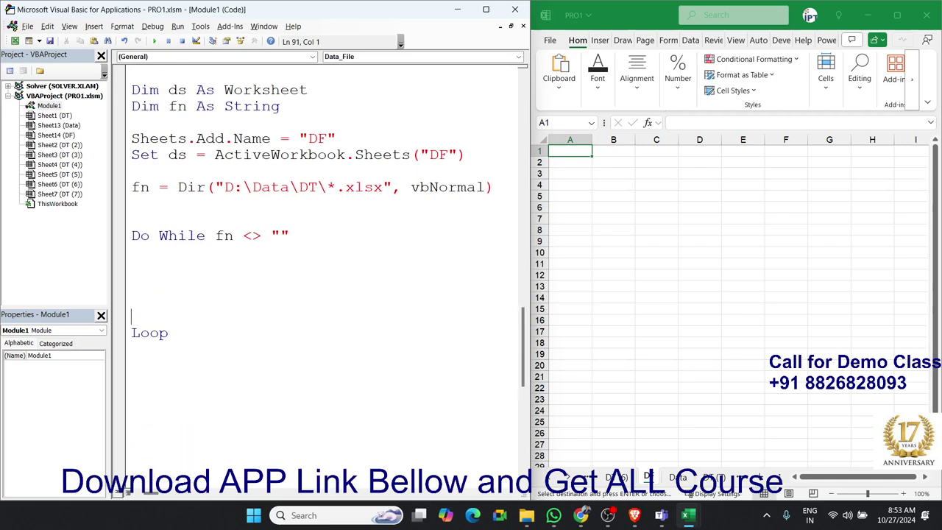
text(fn)
text(=dir)
text(())
key(Up)
key(Up)
key(Up)
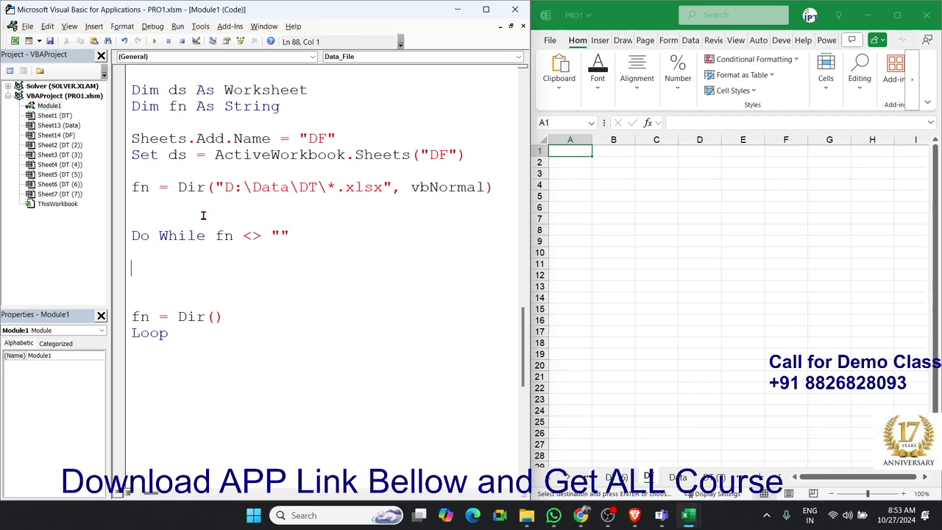
key(Up)
drag(214, 187, 327, 189)
Step: Inside the loop, add Workbooks.Open "D:\Data\DT\" & fn
click(177, 262)
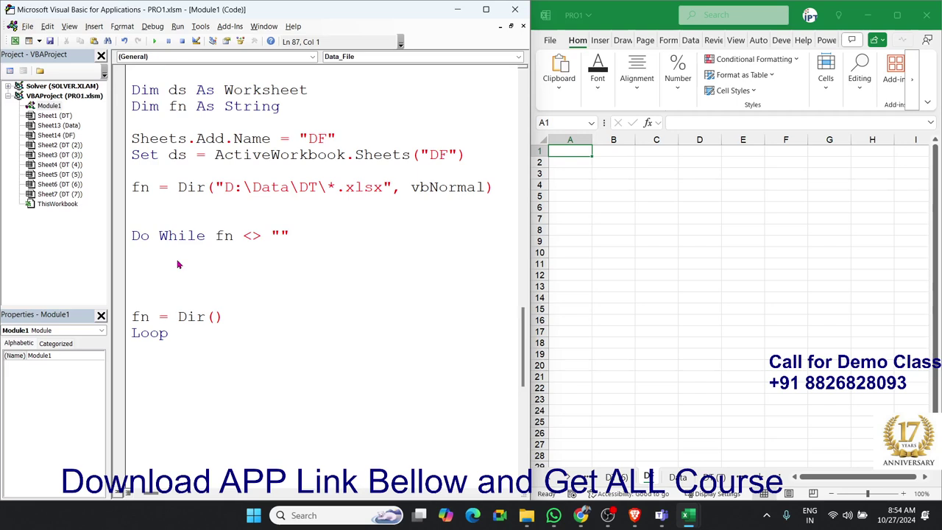
text(workb)
text(ooks.)
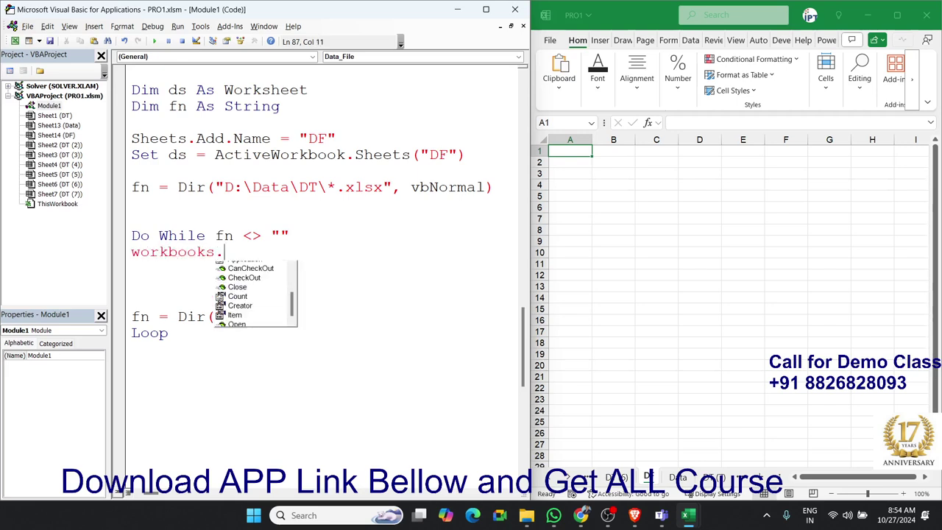
text(op)
key(Tab)
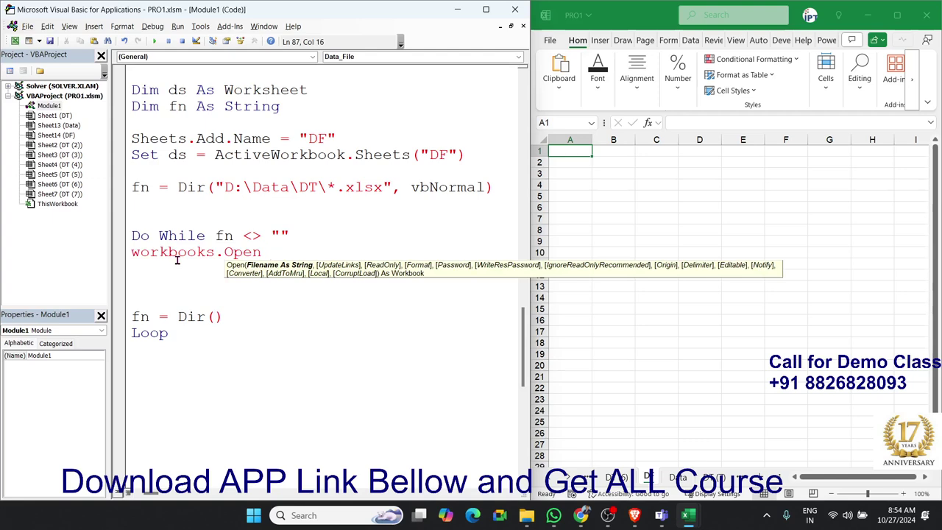
text("D:\Data\DT\" )
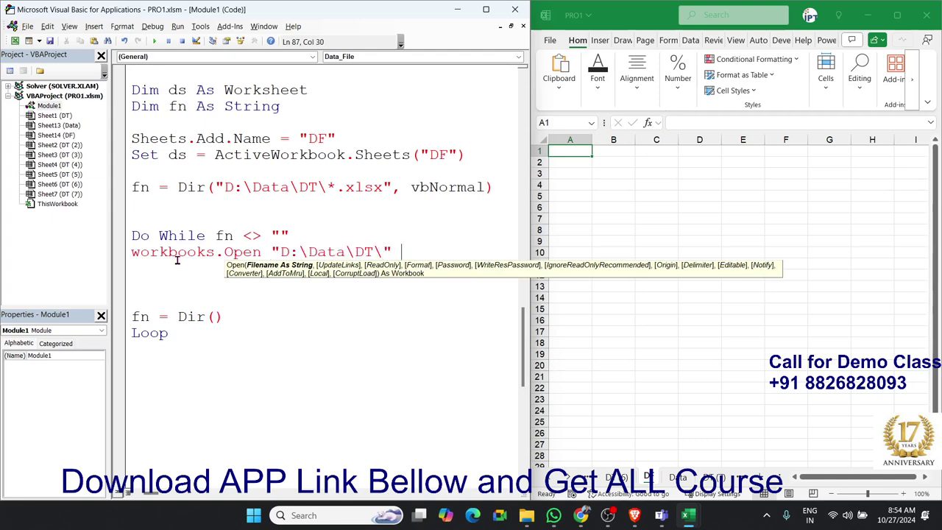
text(& )
text(fn)
key(Return)
Step: Add Sheets(1).Select on the next line
text(s)
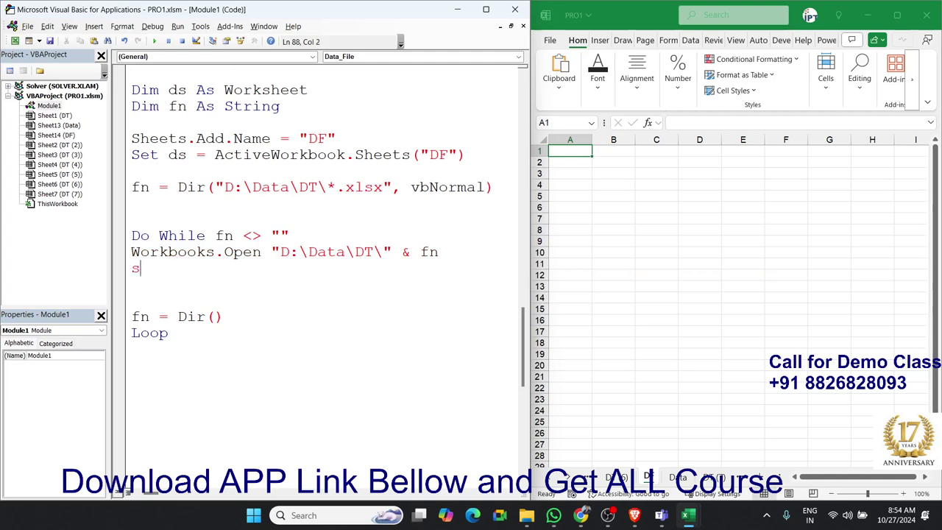
text(heets()
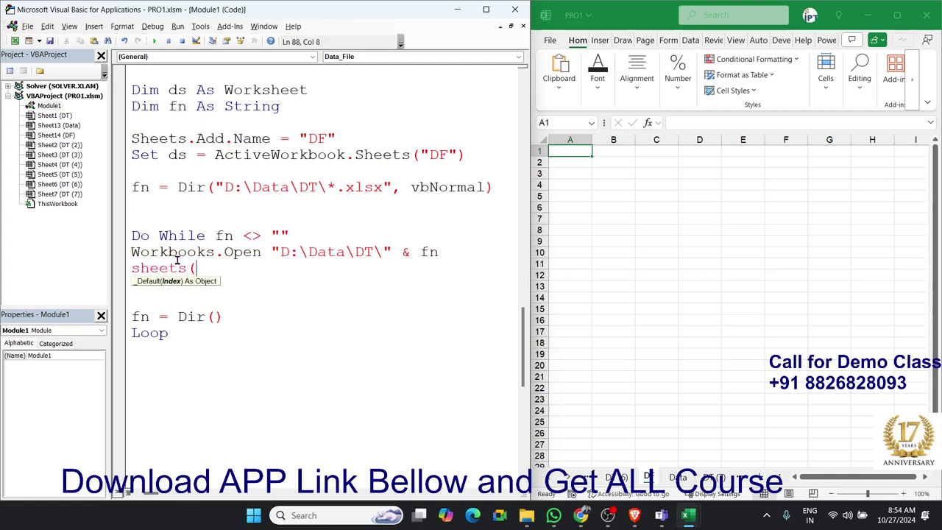
text(1))
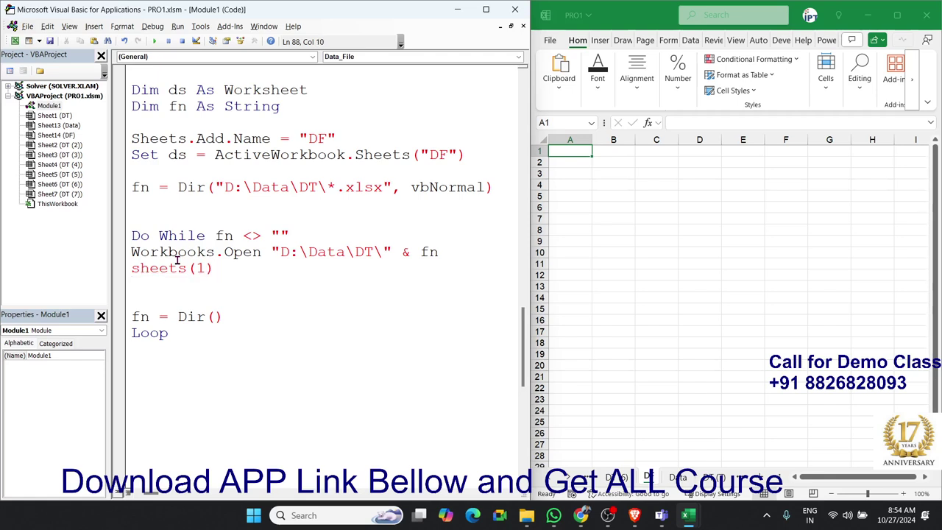
text(.slec)
key(BackSpace)
key(BackSpace)
key(BackSpace)
text(ele)
text(ct)
key(Return)
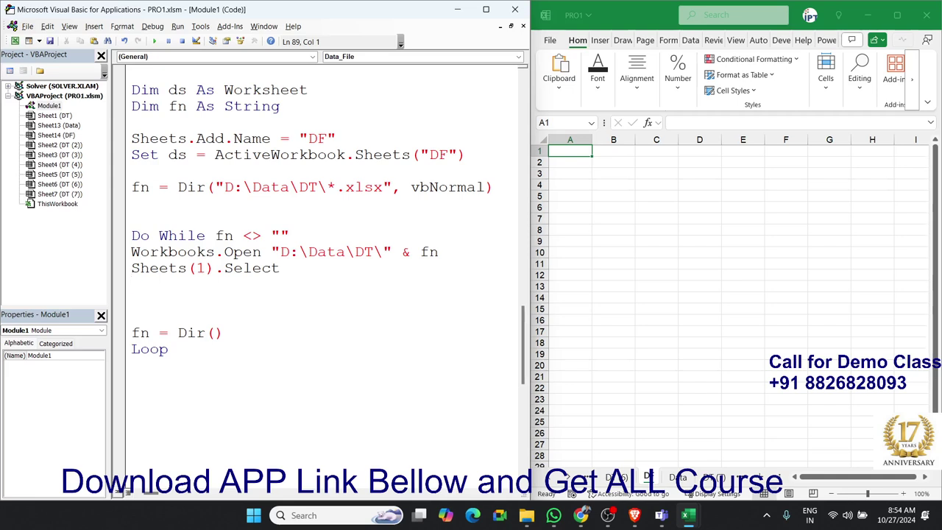
Step: Begin the copy line with Range("a65000").End(xlUp)
text(range()
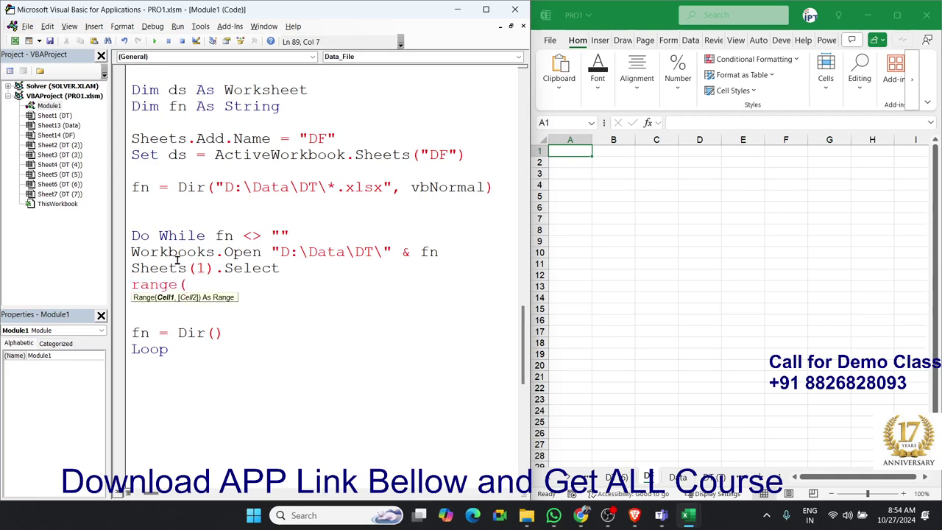
text("A)
text(1"))
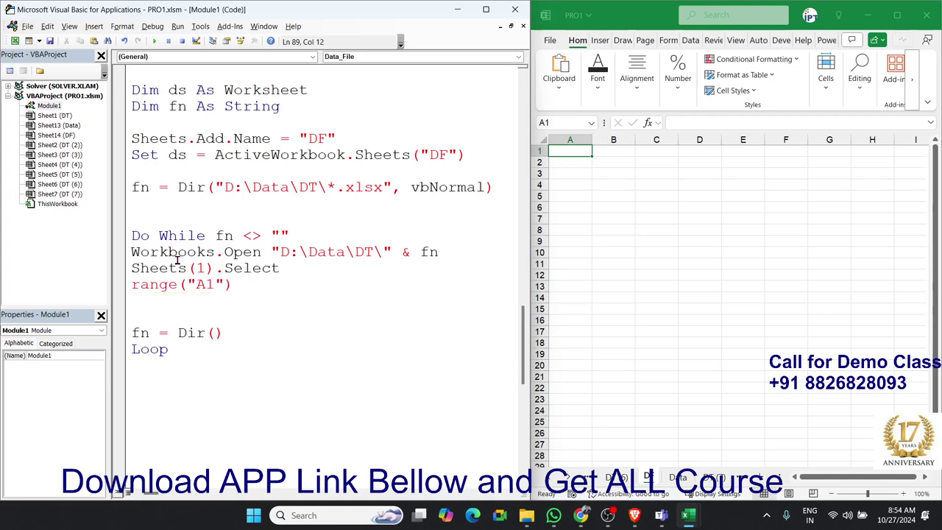
key(BackSpace)
key(BackSpace)
key(BackSpace)
key(BackSpace)
key(BackSpace)
text("a6)
text(5000"_)
key(BackSpace)
text().)
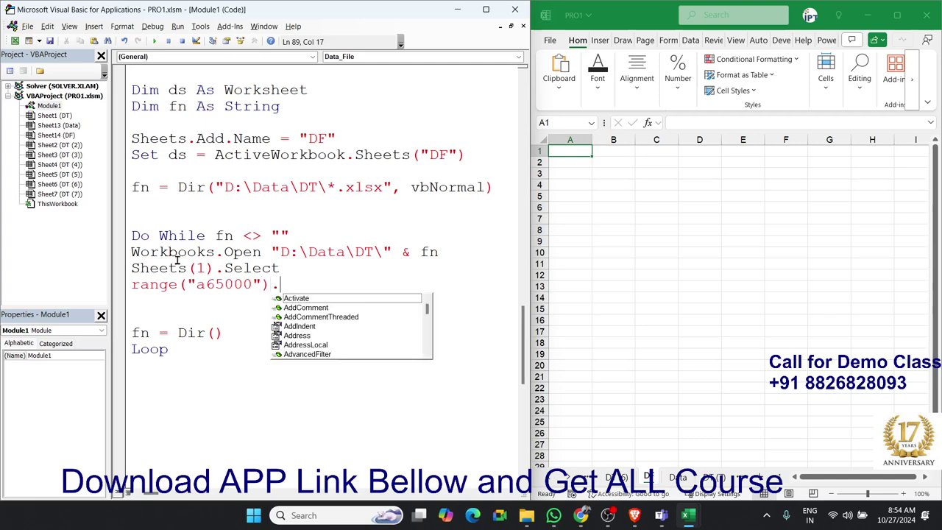
text(en)
key(Tab)
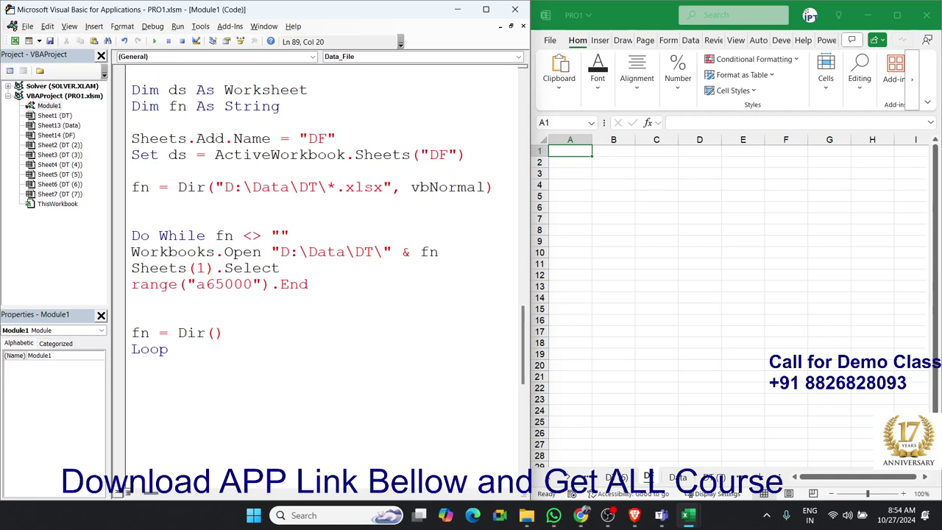
text(()
key(Down)
key(Down)
key(Tab)
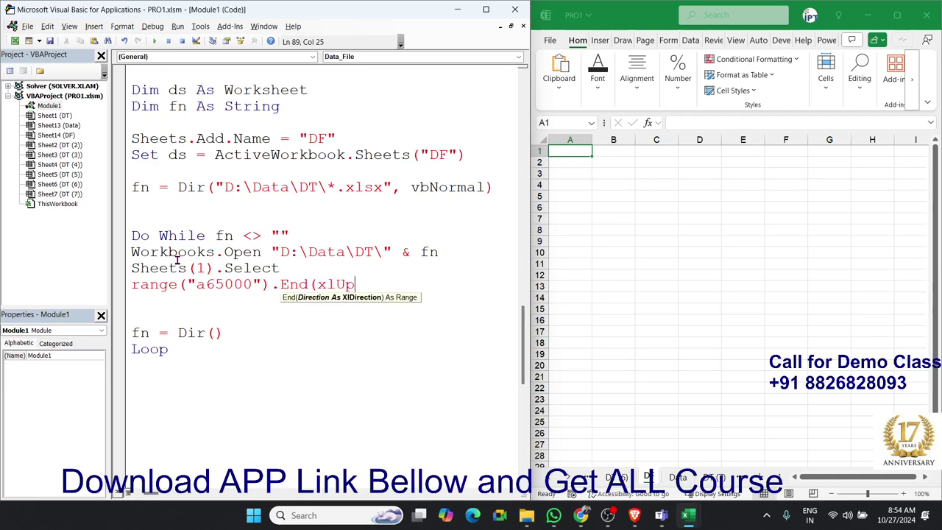
Step: Extend it with .CurrentRegion.Copy to copy the data block
text())
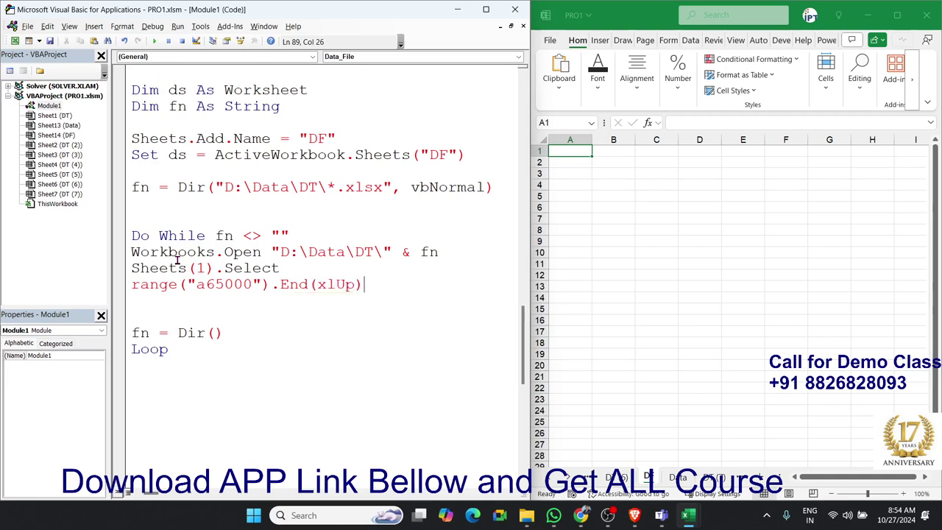
text(.s)
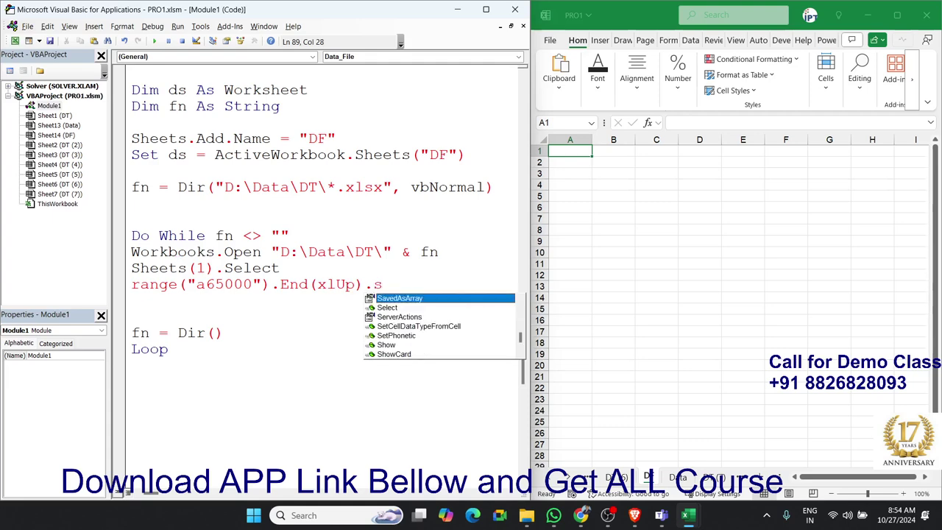
key(BackSpace)
text(cu)
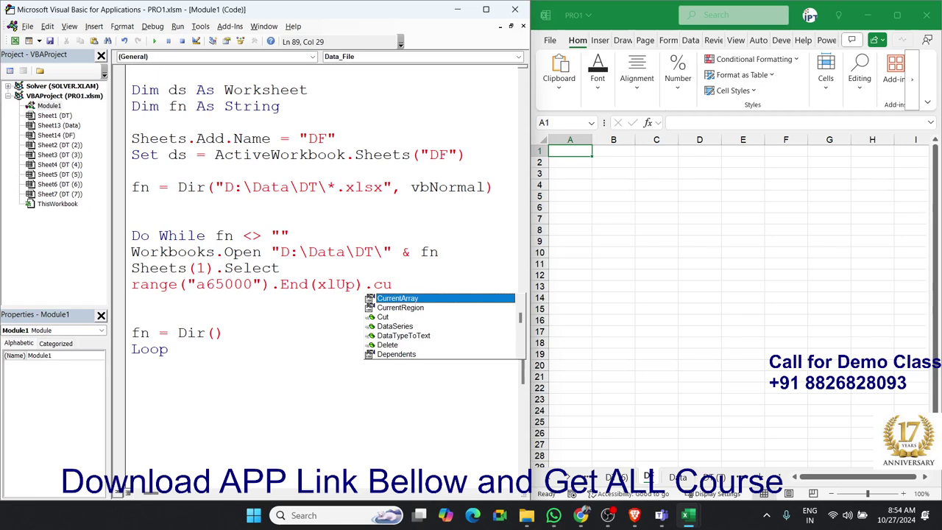
key(Down)
key(Tab)
text(.)
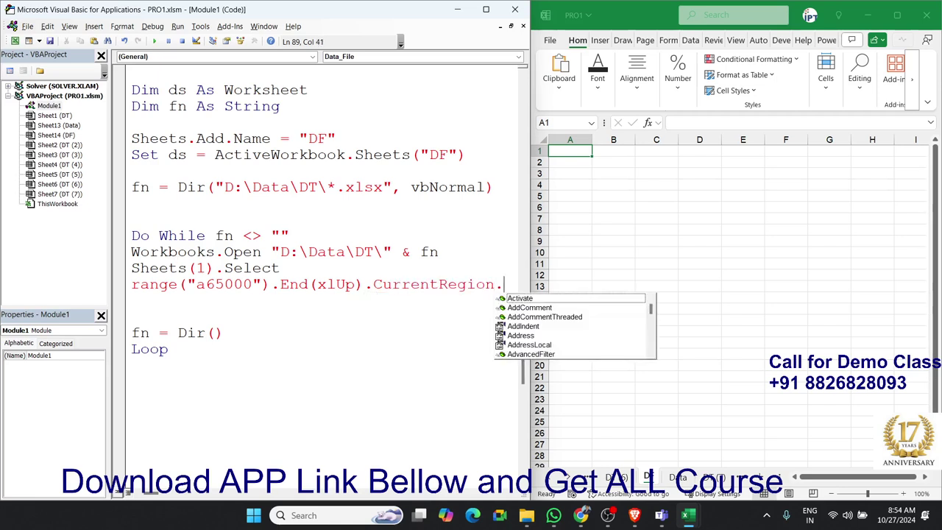
text(copy)
key(Down)
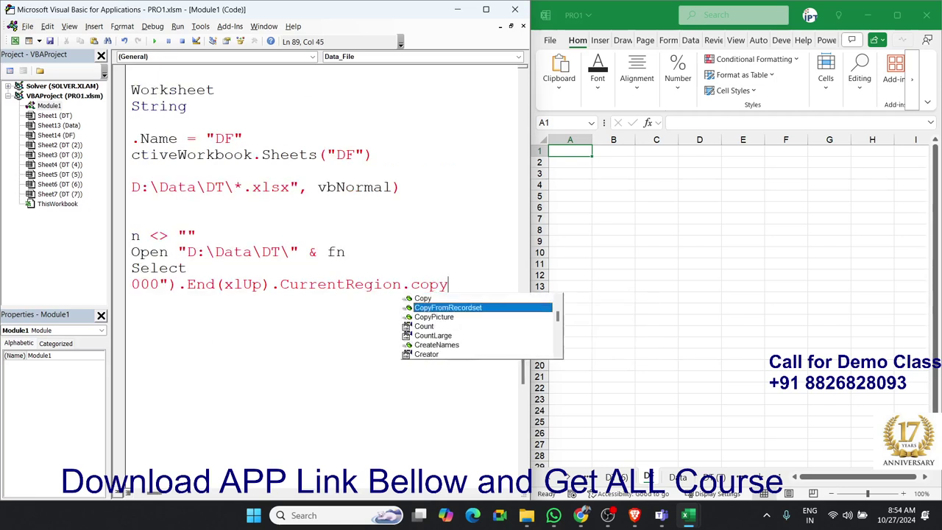
key(Up)
key(Tab)
key(Return)
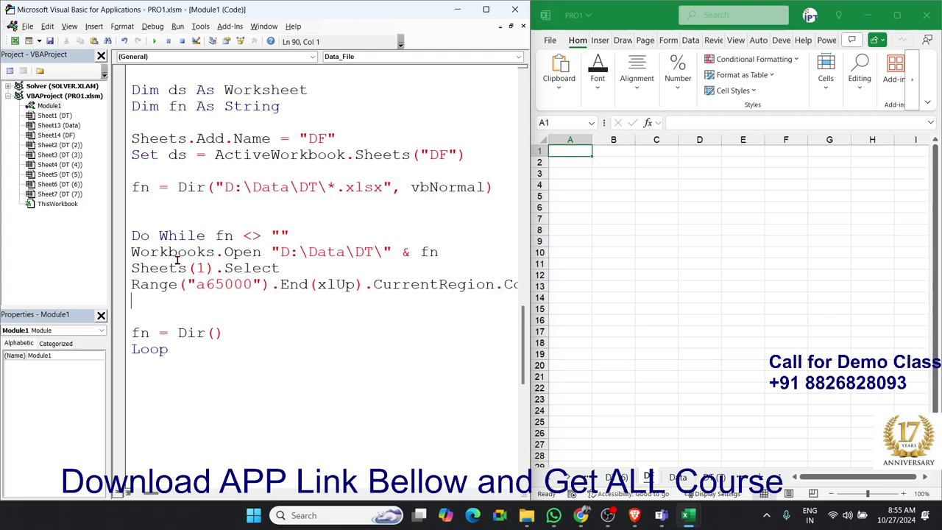
Step: Add ds.Range("a65000").End(xlUp).Offset(1, 0).PasteSpecial inside the loop using IntelliSense
text(ds)
text(.)
key(Tab)
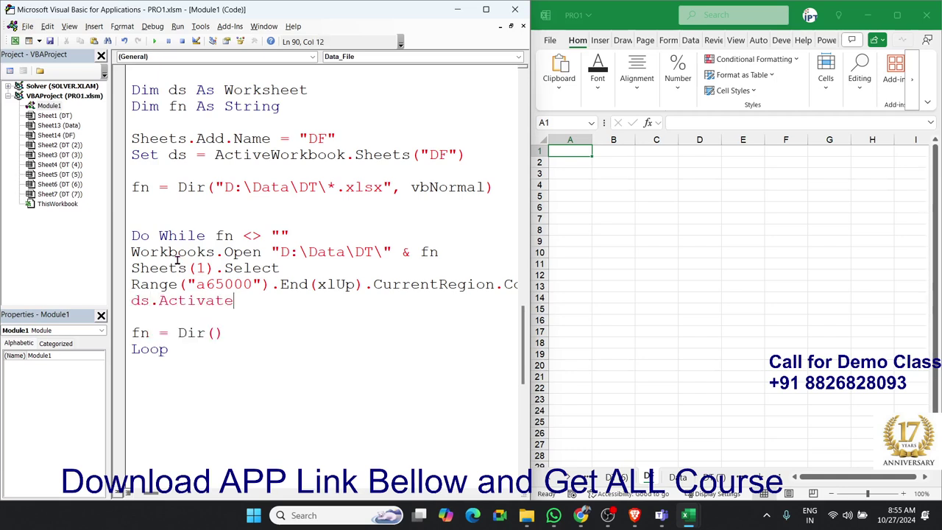
key(BackSpace)
key(BackSpace)
key(BackSpace)
key(BackSpace)
key(BackSpace)
key(BackSpace)
key(BackSpace)
text(s)
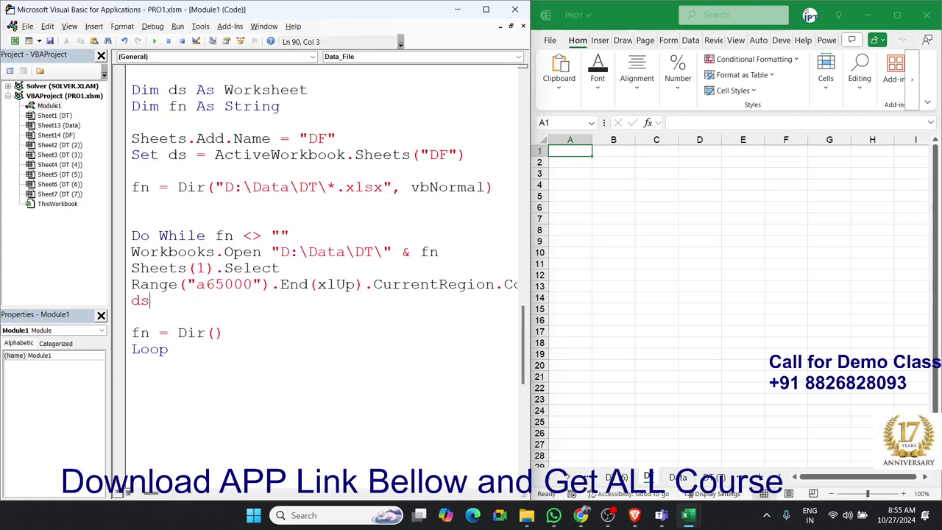
text(.t)
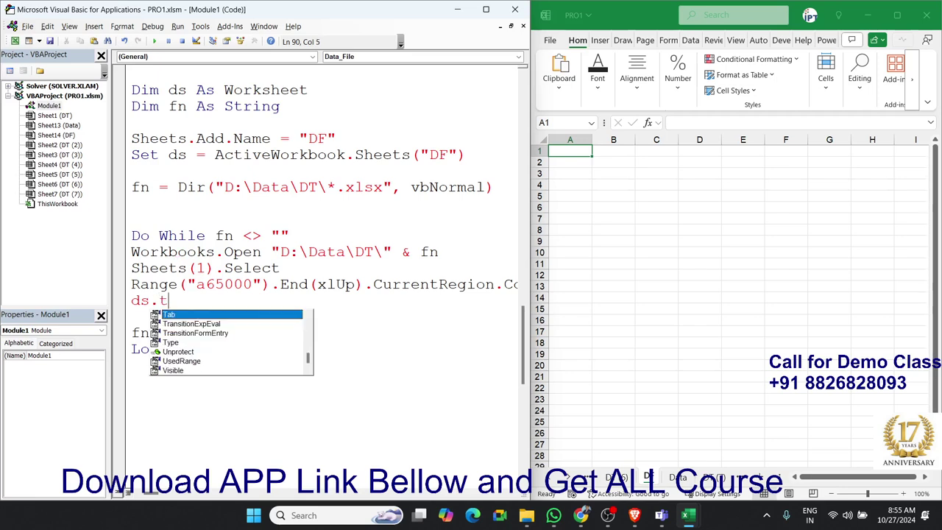
text(a)
key(BackSpace)
key(BackSpace)
text(ra)
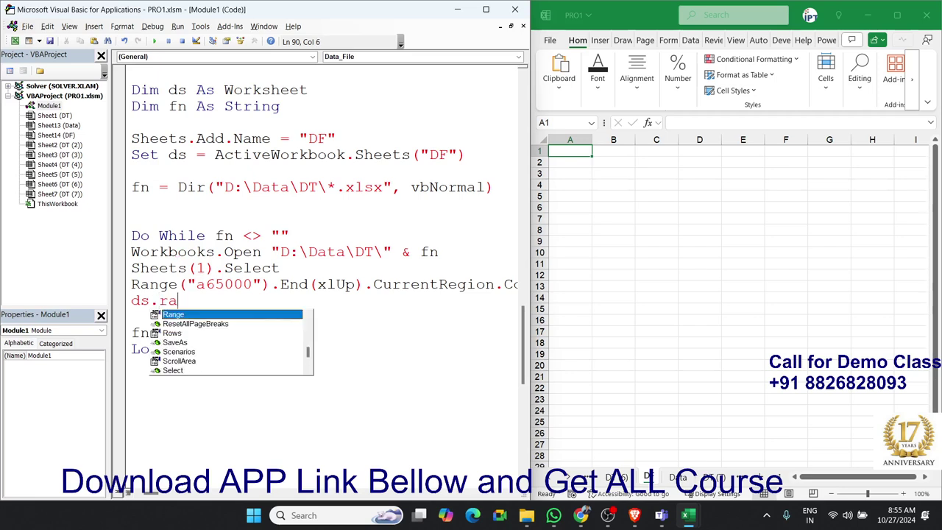
key(Tab)
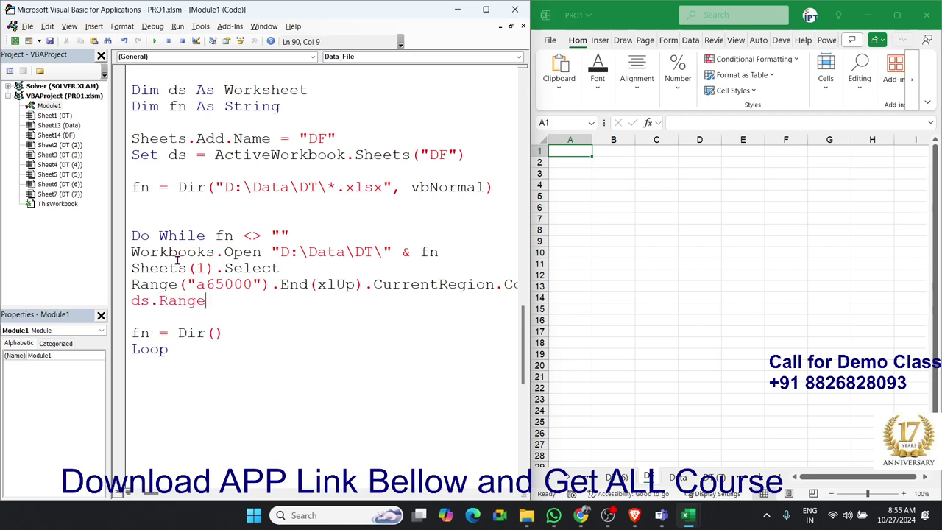
text(("a)
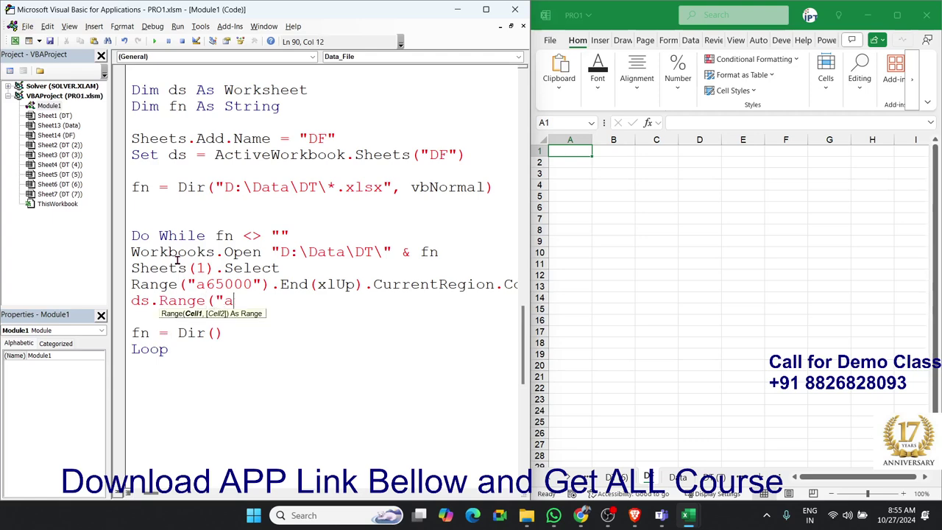
text(65000")
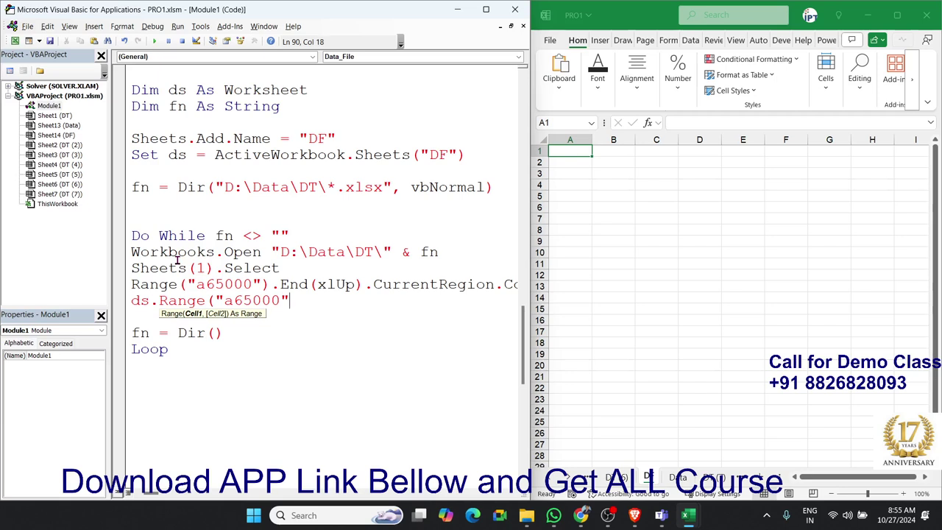
text().)
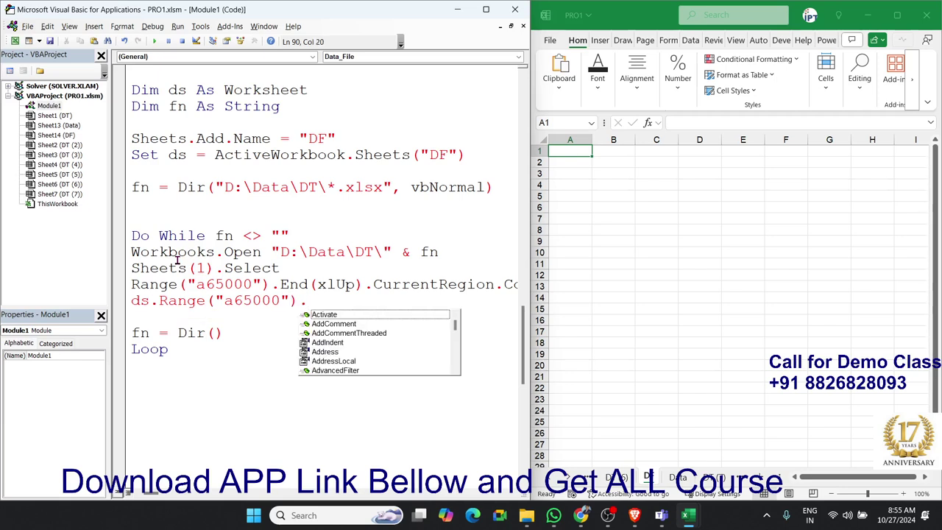
text(e)
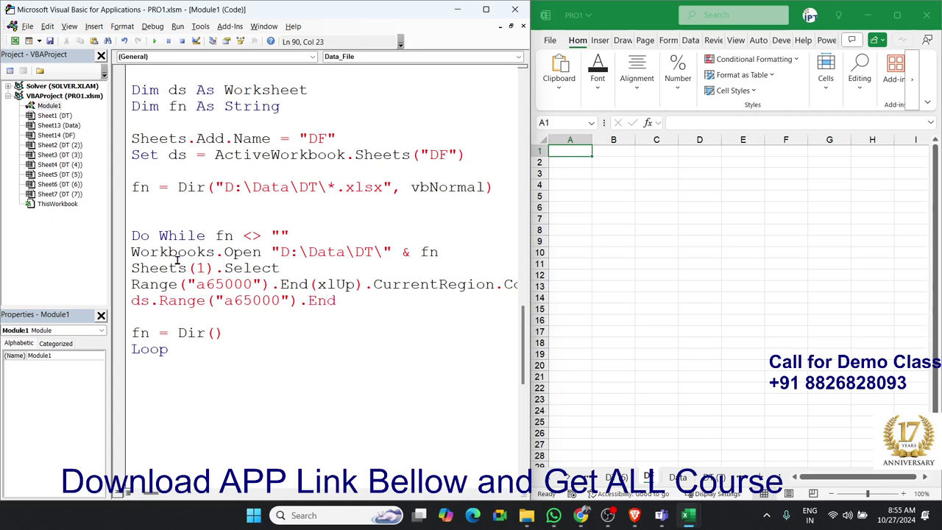
text((xlUp)
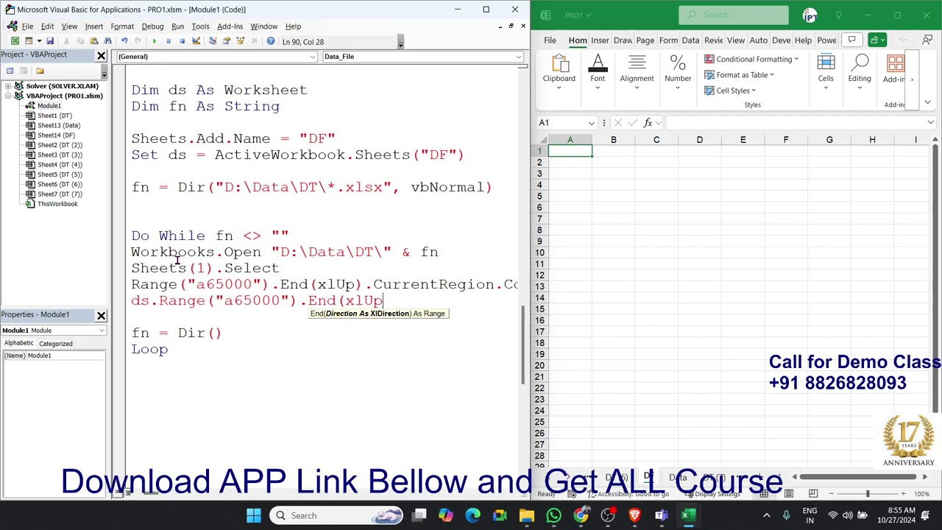
text().of)
key(Tab)
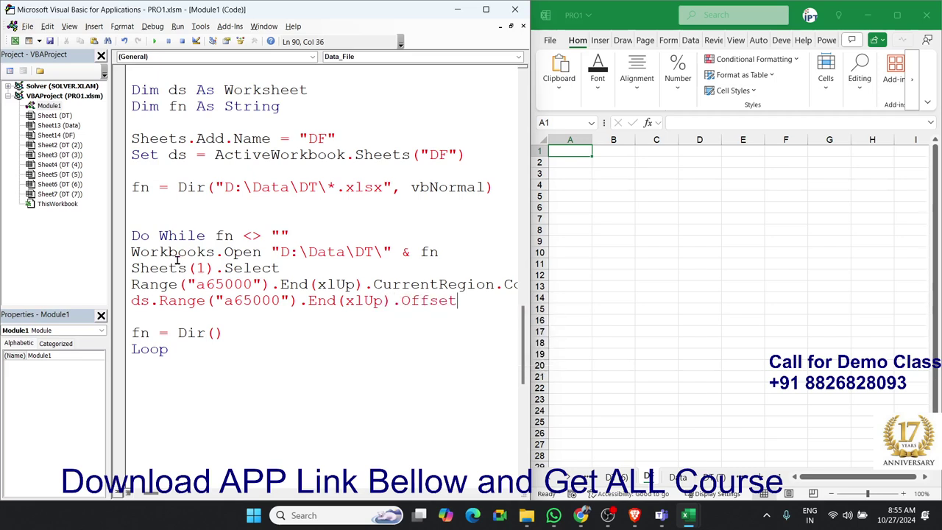
text((1,)
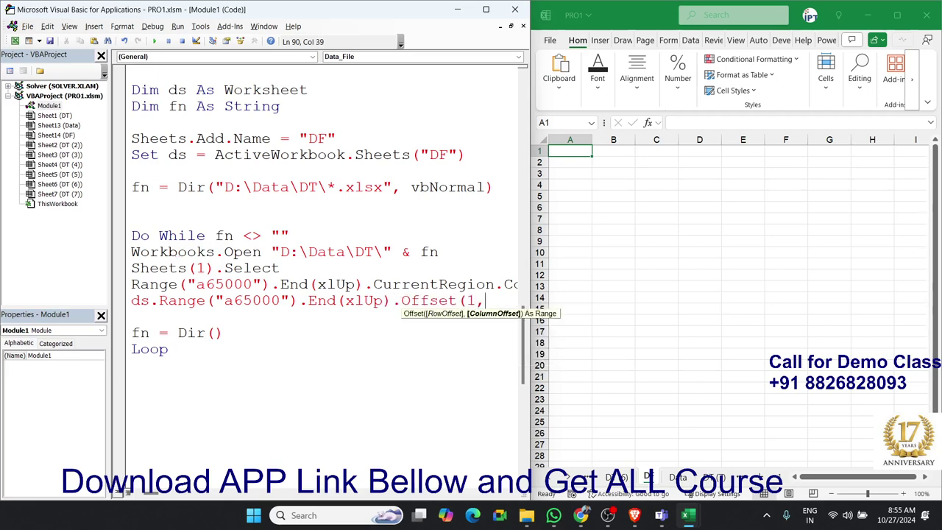
text(0).)
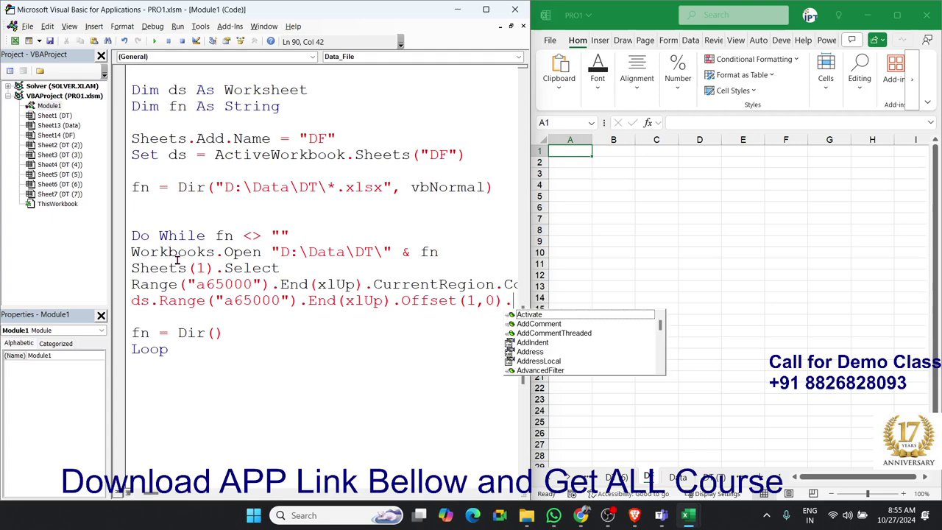
text(pas)
key(Down)
key(Tab)
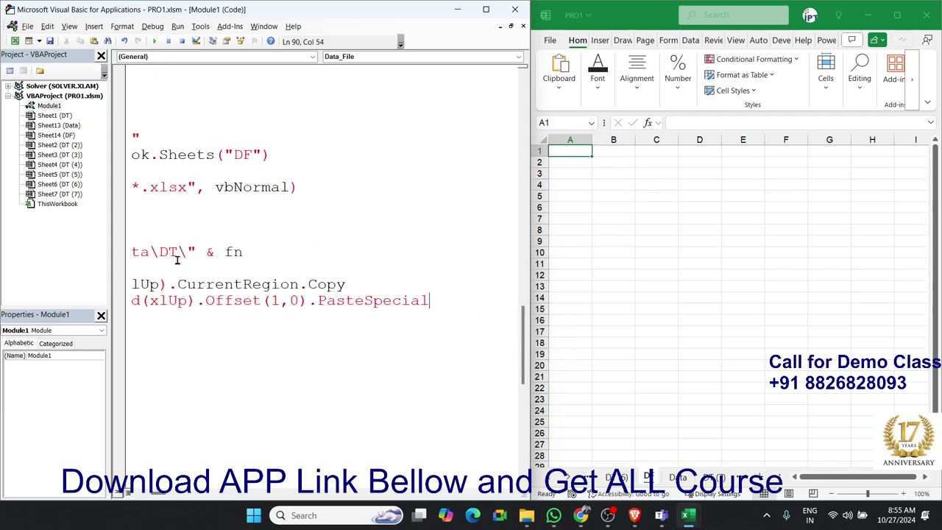
key(Return)
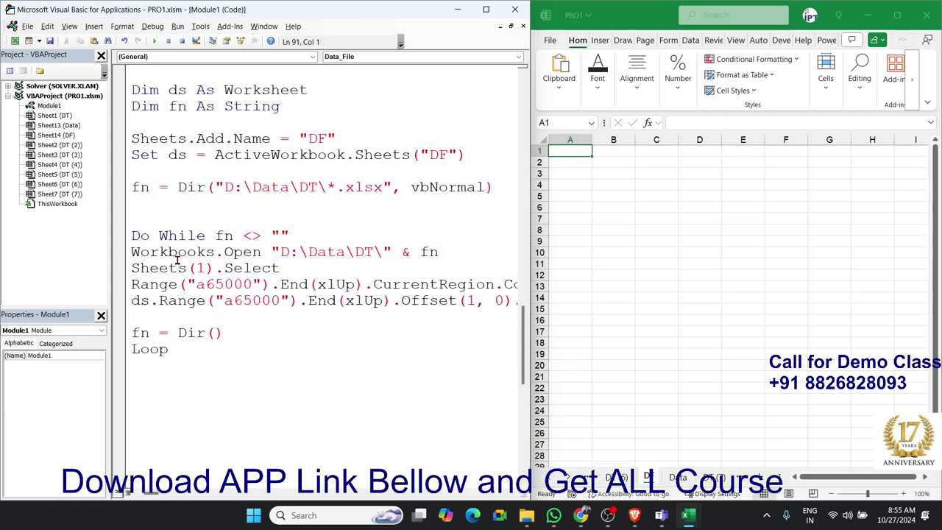
Step: Tidy the lines so a single empty line follows the PasteSpecial line
text(a)
key(BackSpace)
click(131, 300)
key(Delete)
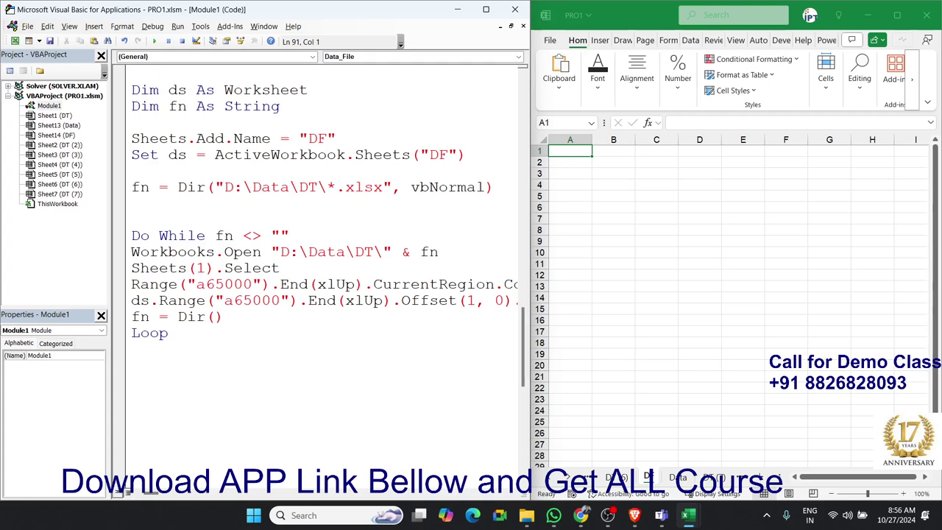
key(Return)
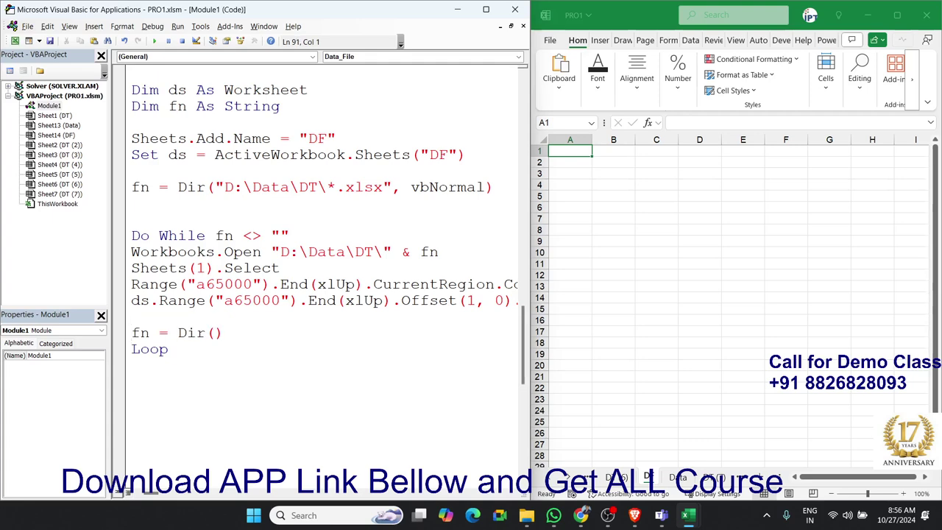
Step: Add Application.CutCopyMode = False below the paste line
text(wor)
text(k)
key(BackSpace)
key(BackSpace)
key(BackSpace)
key(BackSpace)
text(applic)
text(atio)
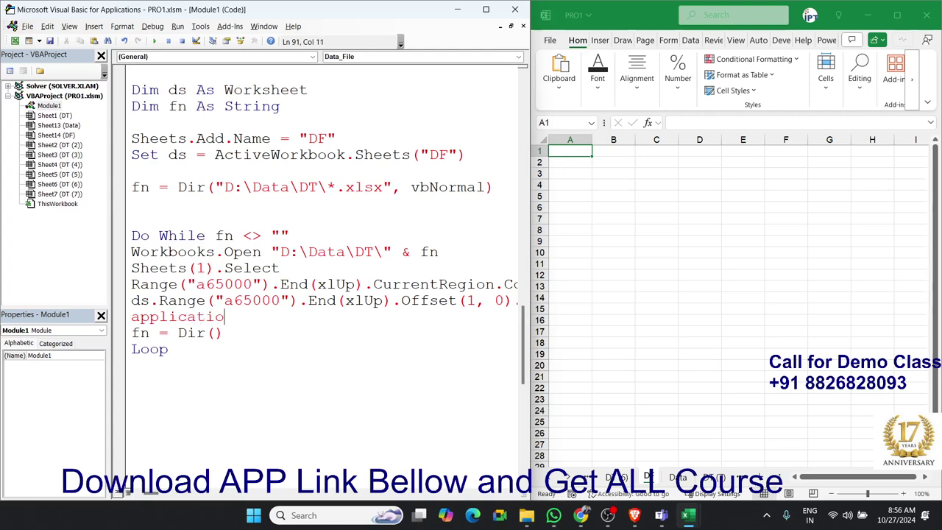
text(n)
text(.wo)
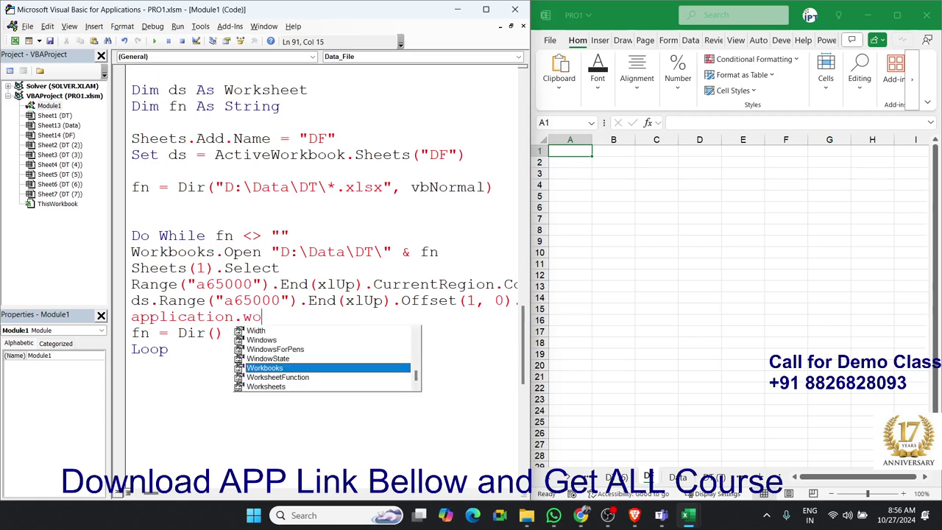
key(BackSpace)
key(BackSpace)
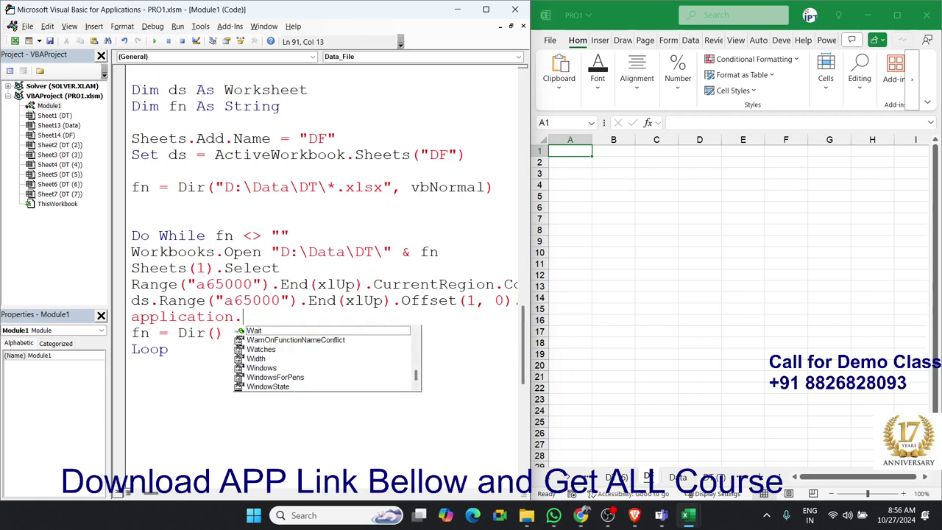
text(cu)
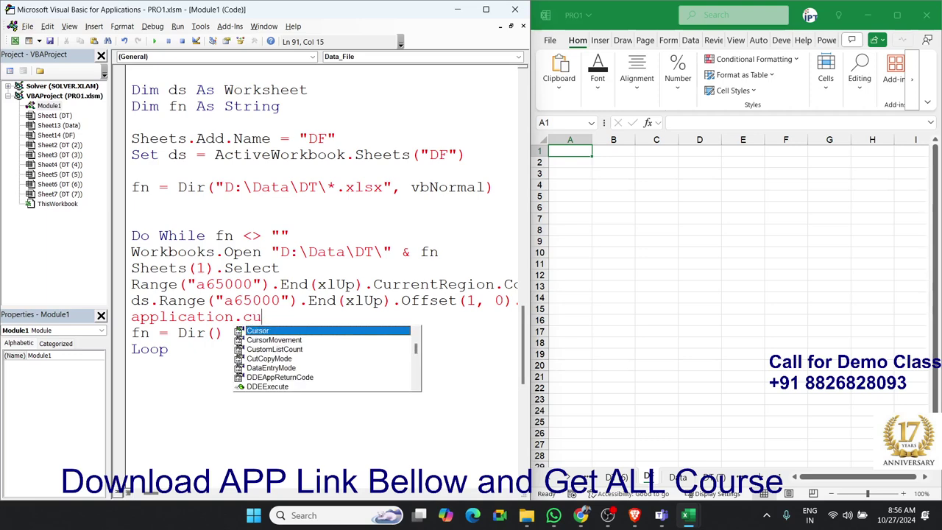
text(tco)
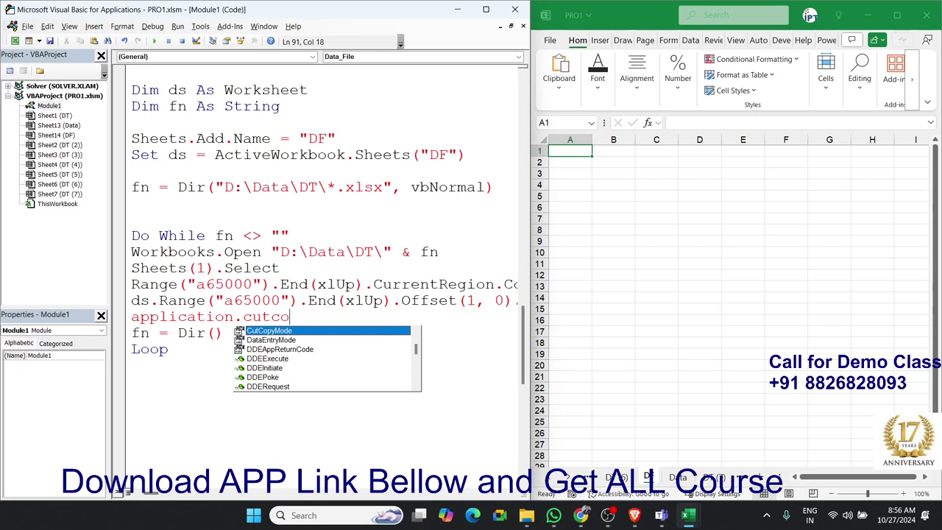
text(p)
key(Tab)
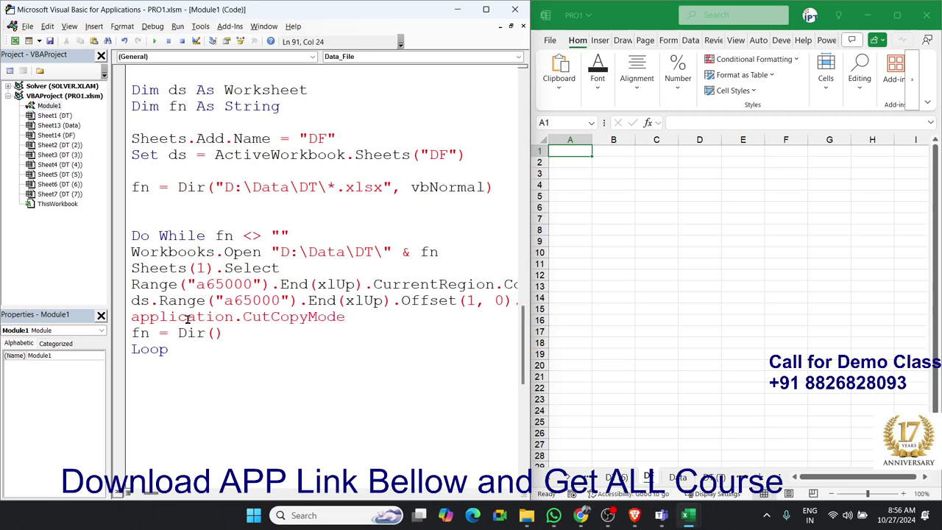
text(=false)
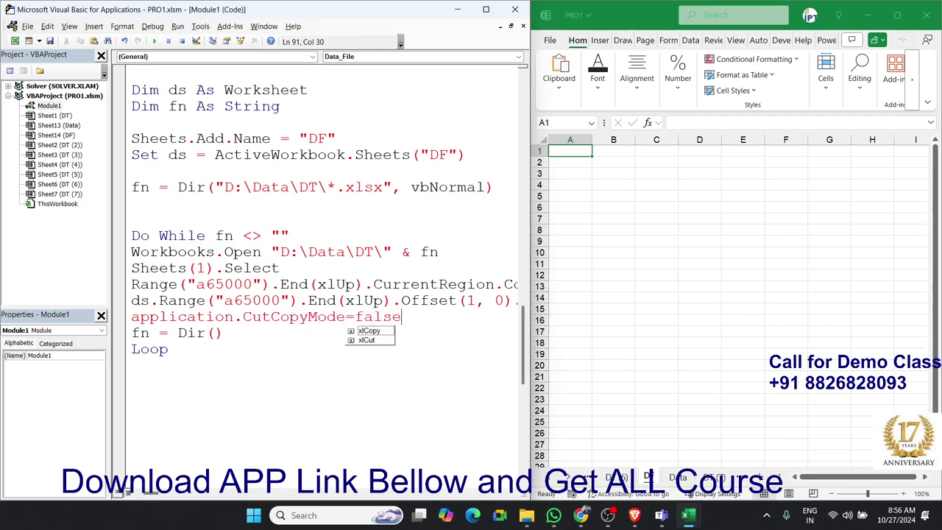
click(202, 354)
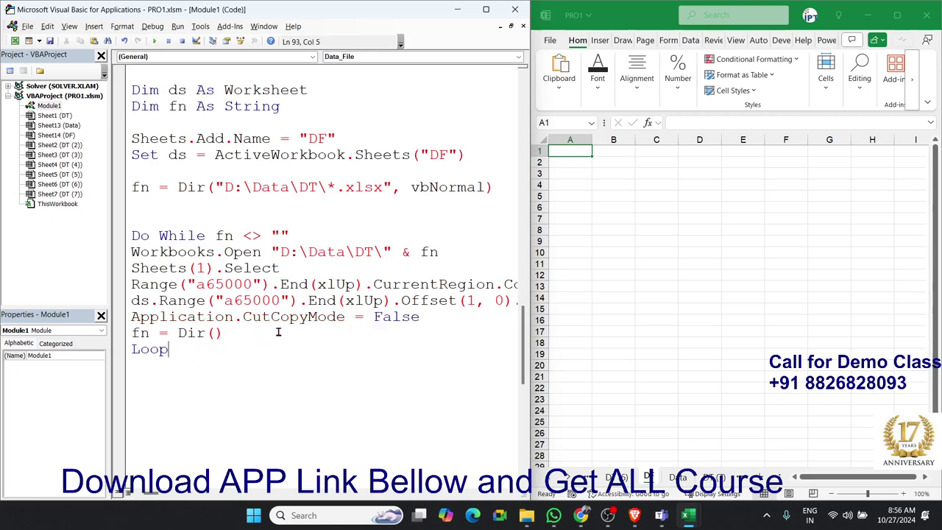
click(457, 321)
Step: Add Workbooks(fn).Close False after CutCopyMode, then review the loop lines
key(Return)
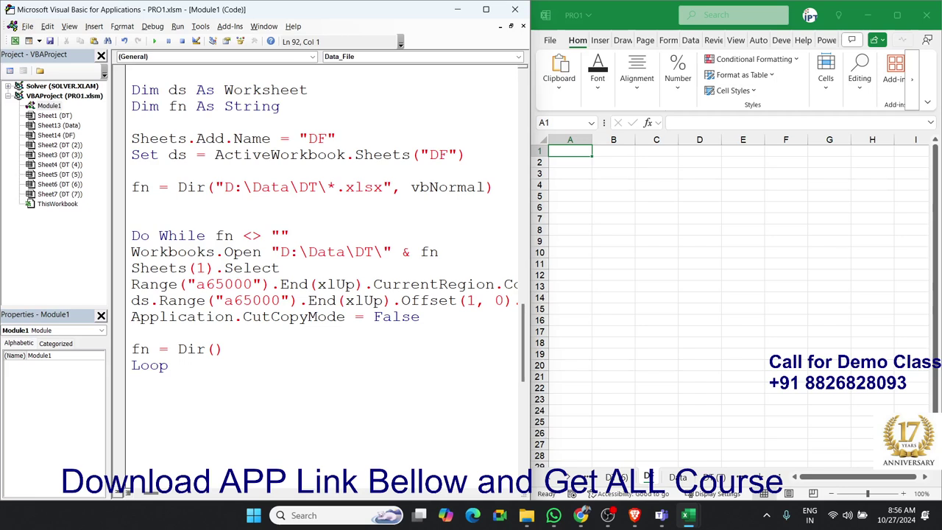
text(work)
text(books.)
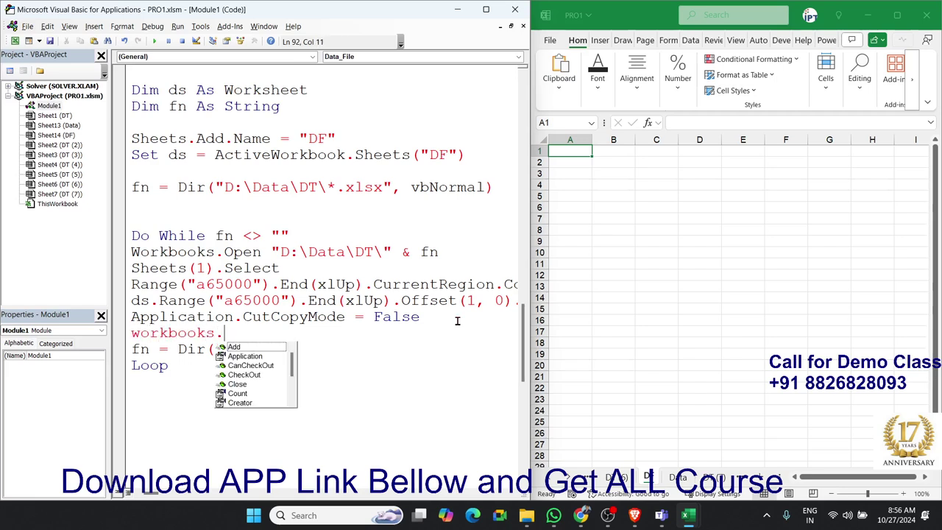
key(BackSpace)
text(()
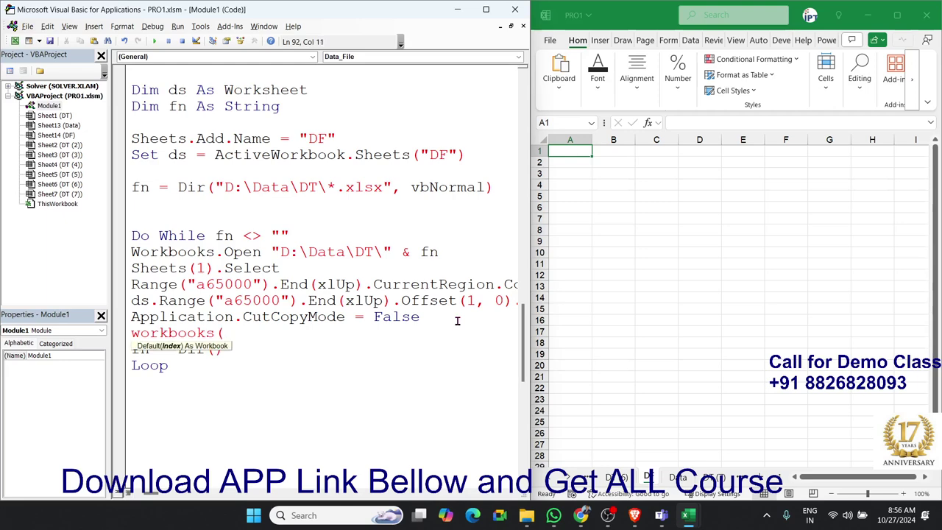
text(f)
text(n).)
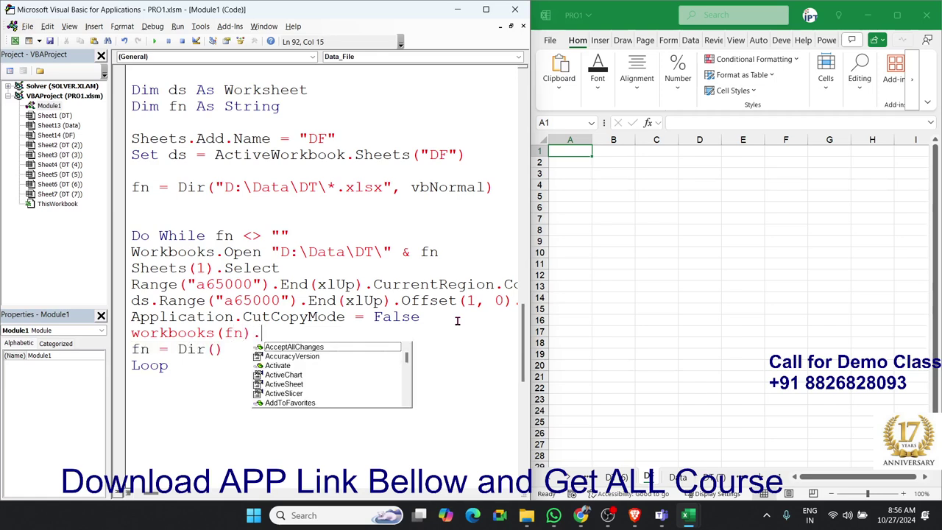
text(cl)
key(Tab)
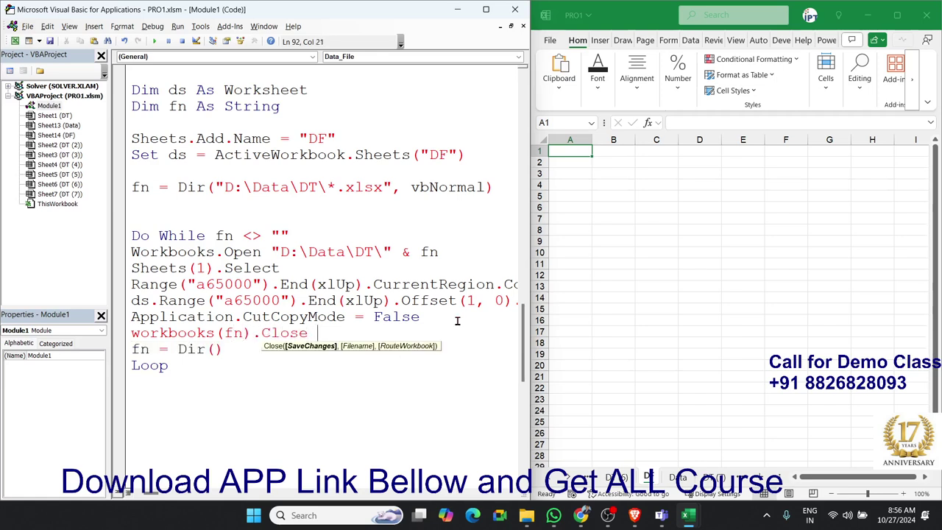
text(fals)
text(e)
key(Down)
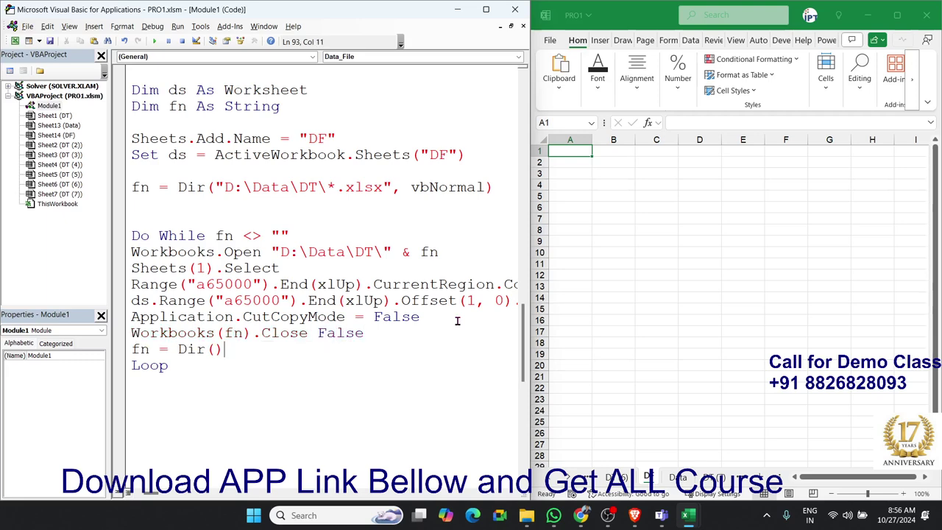
key(Down)
key(Down)
key(Up)
key(Up)
key(Up)
key(End)
key(Up)
key(Right)
key(Right)
key(Right)
key(Down)
key(Down)
key(Down)
Step: Review the CutCopyMode, Workbooks(fn).Close and ds.Range paste lines in the loop
click(440, 320)
click(134, 318)
click(231, 332)
click(252, 300)
scroll(261, 343, down, 2)
scroll(261, 343, up, 3)
Step: Delete the leftover DF sheet in Excel, confirming the permanent deletion
right_click(649, 477)
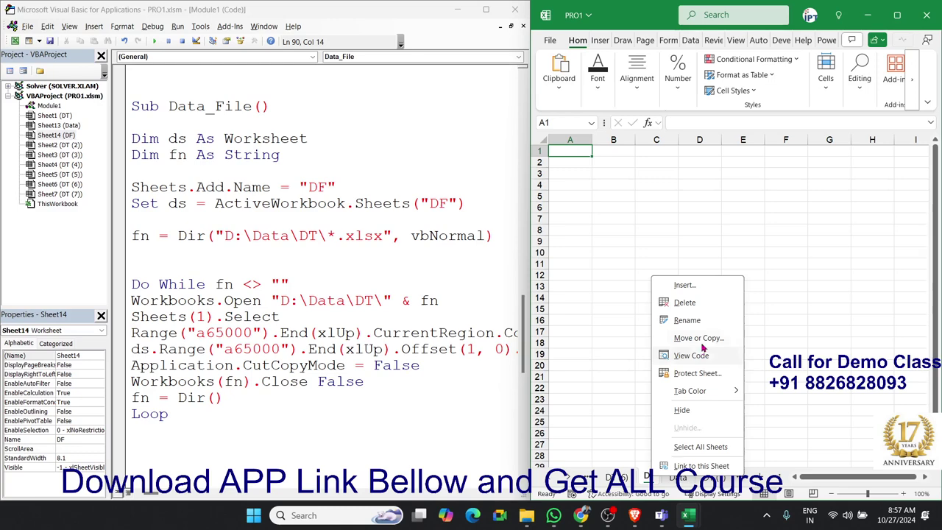
click(685, 302)
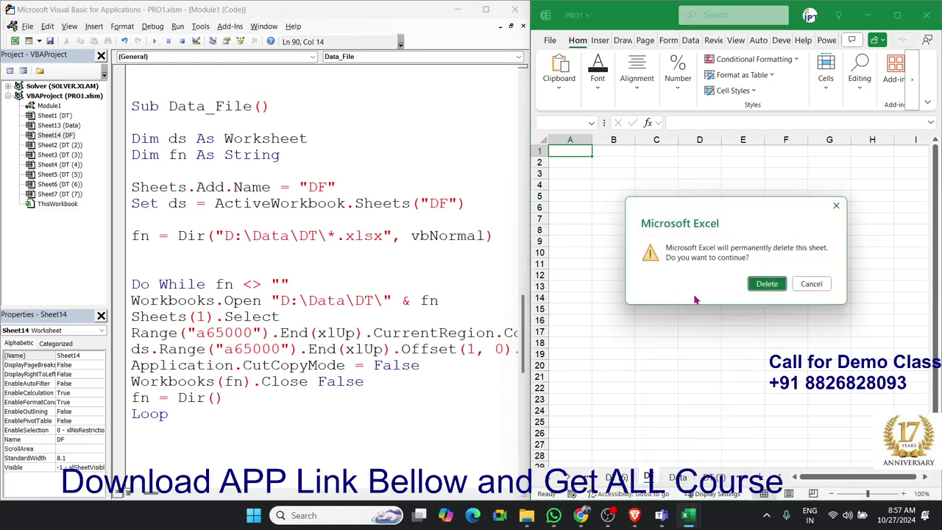
click(767, 284)
click(325, 219)
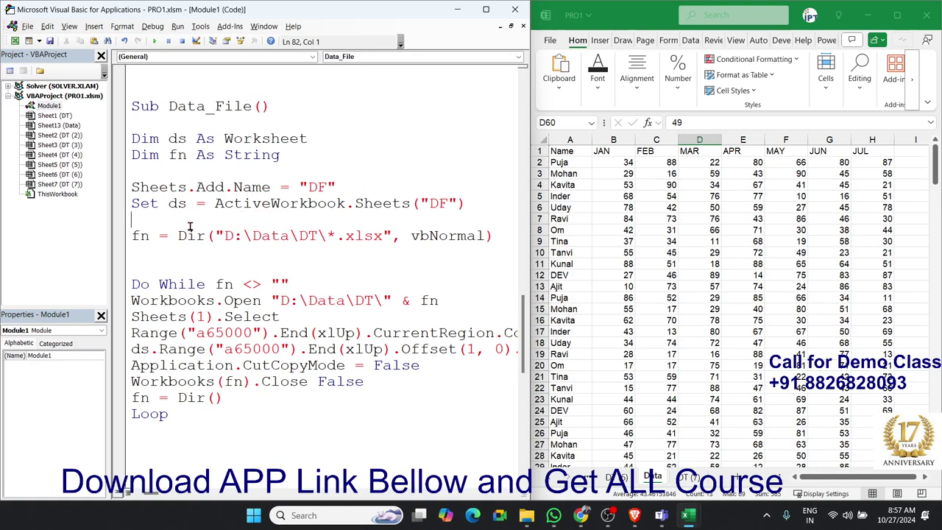
Step: Add ds.Move , Sheets(Sheets.Count) after Set ds so DF goes last
text(ds)
text(.mo)
key(Tab)
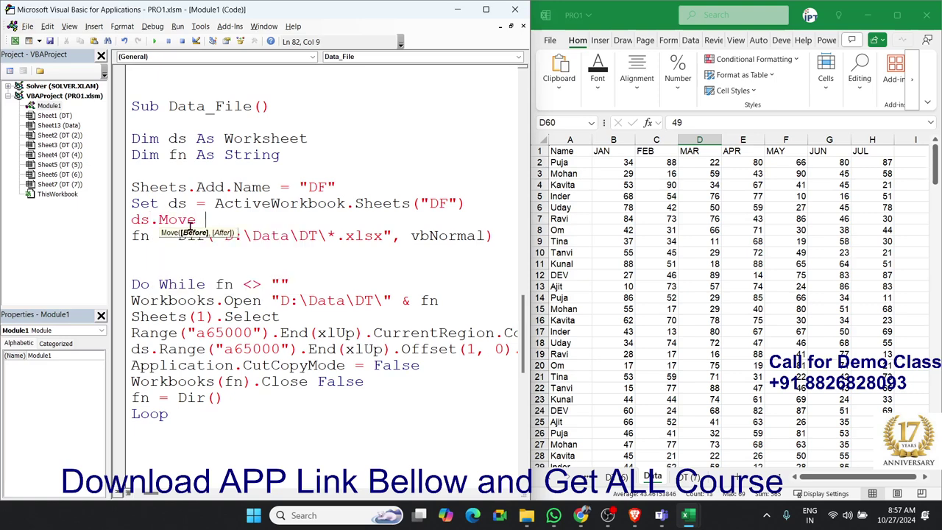
text(,s)
text(heets)
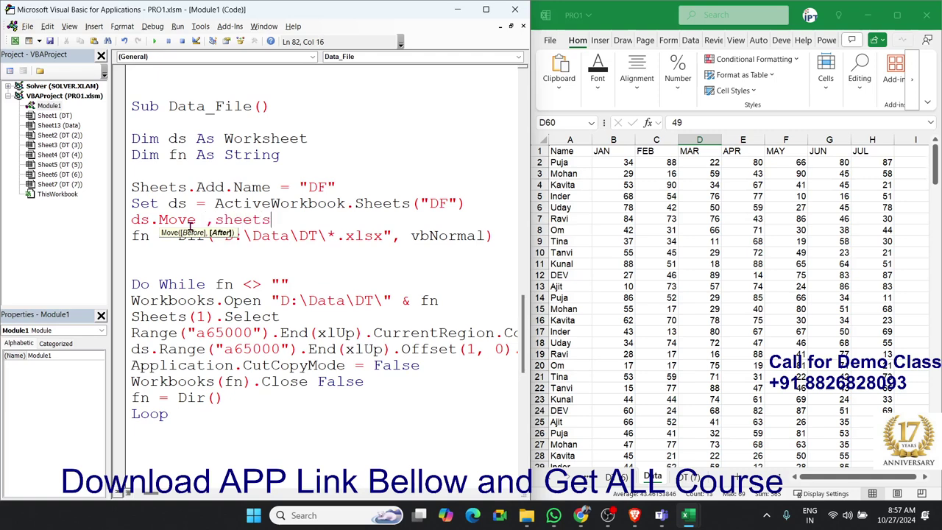
text((sheets)
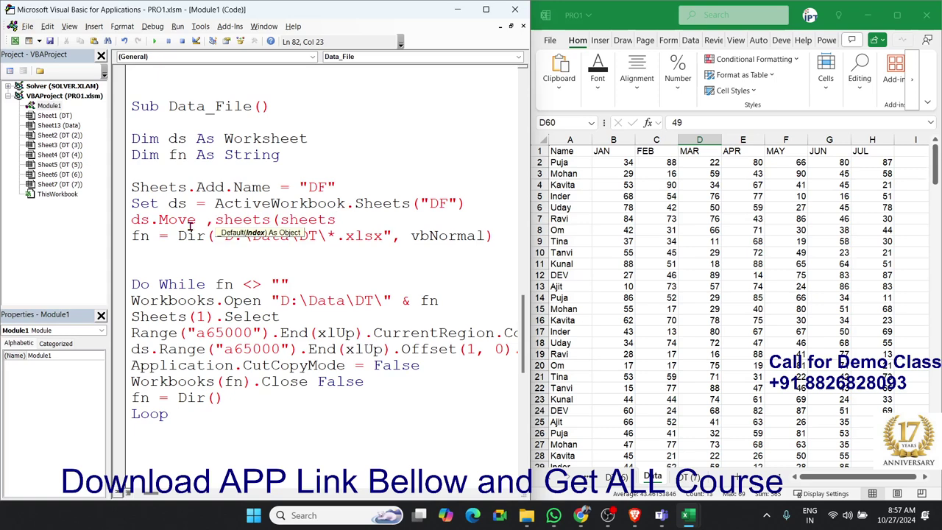
text(.cp)
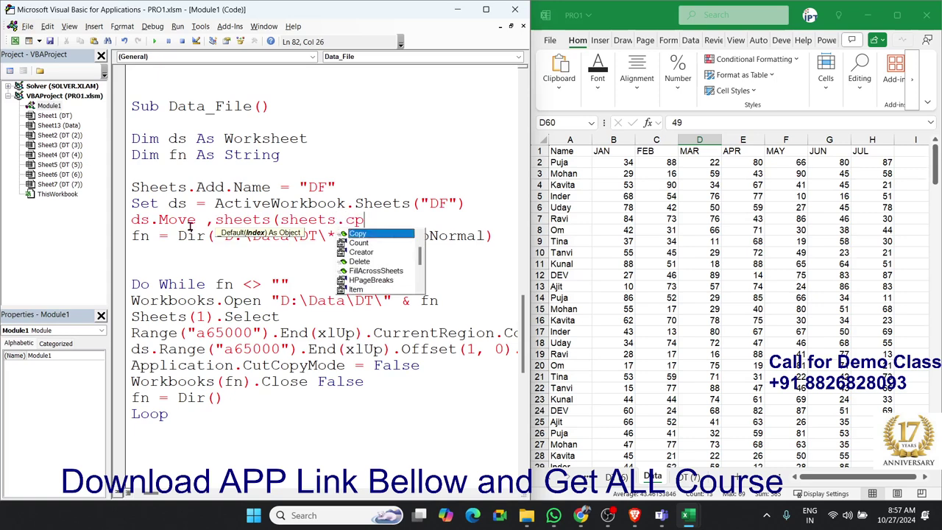
key(Tab)
key(BackSpace)
key(BackSpace)
key(BackSpace)
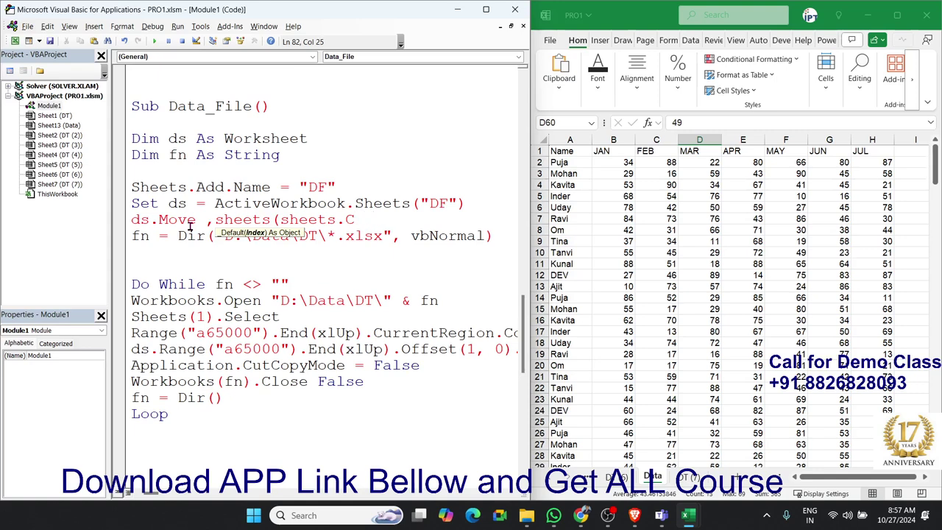
text(unt))
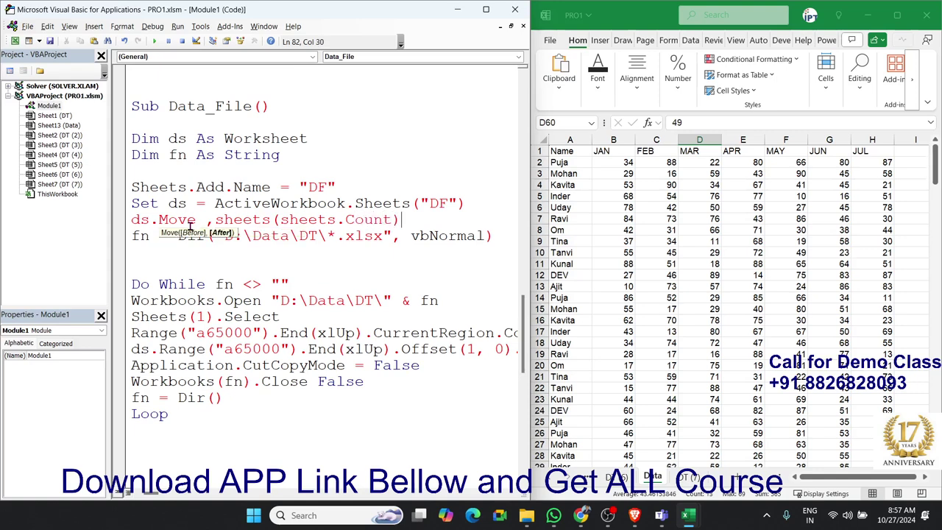
click(222, 273)
click(196, 187)
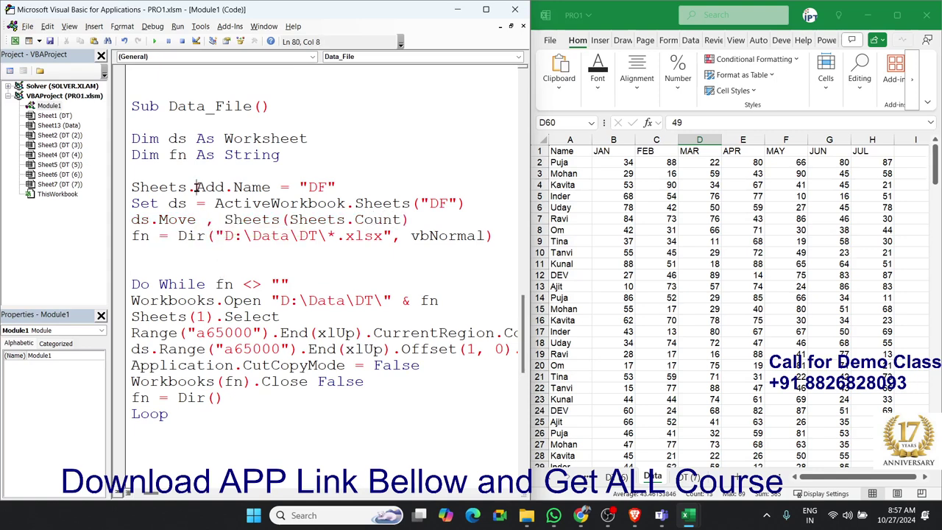
click(190, 166)
Step: Step through Data_File with F8, adding DF and copying 10.xlsx data into it, then closing it
key(F8)
key(F8)
key(F8)
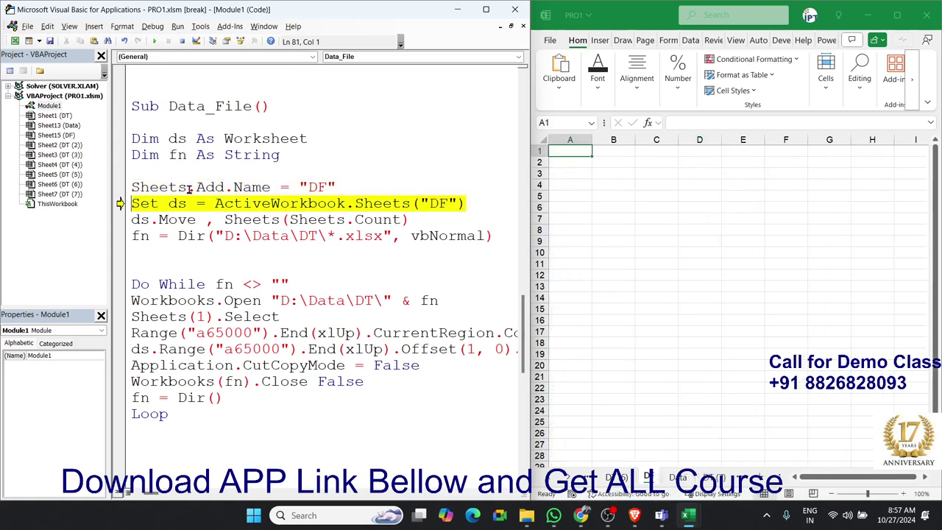
key(F8)
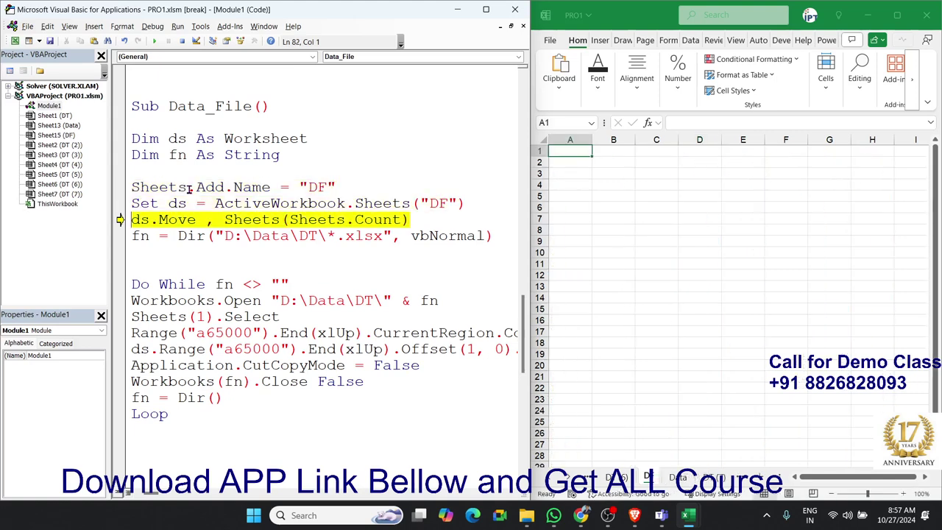
key(F8)
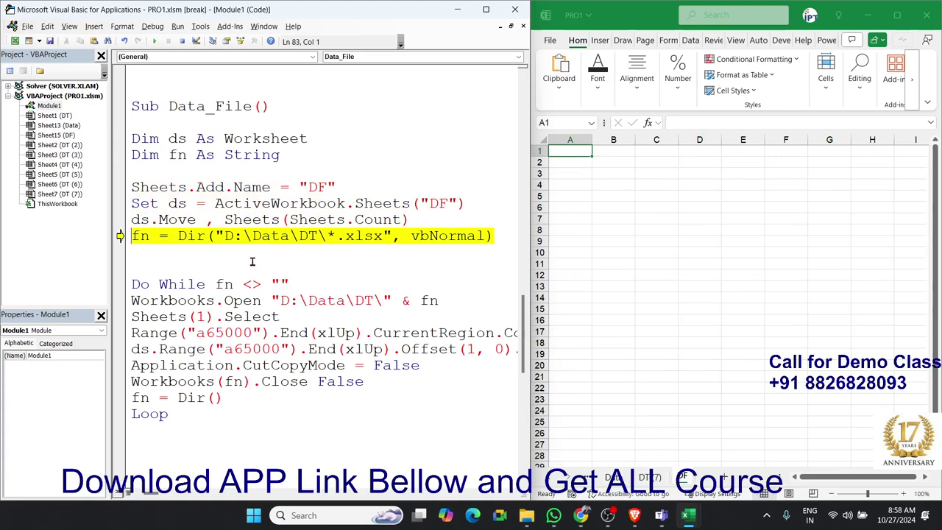
key(F8)
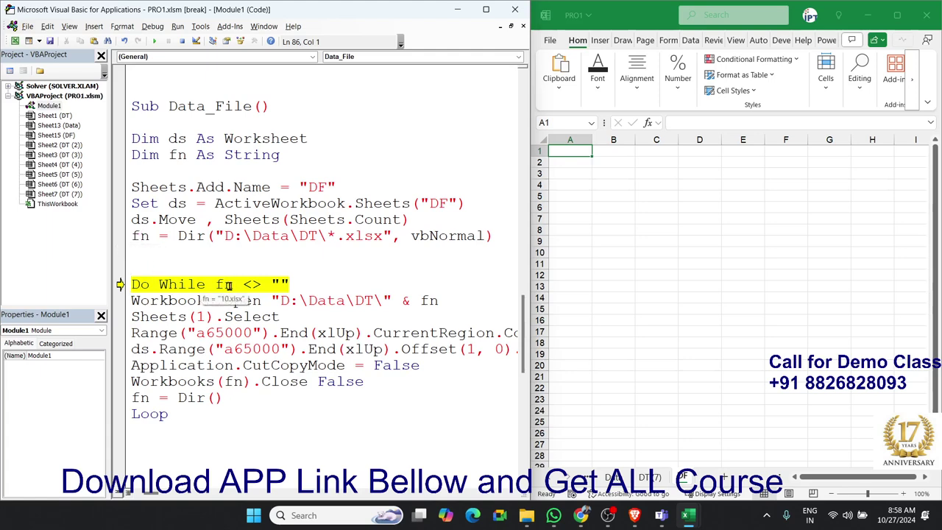
key(F8)
key(F8)
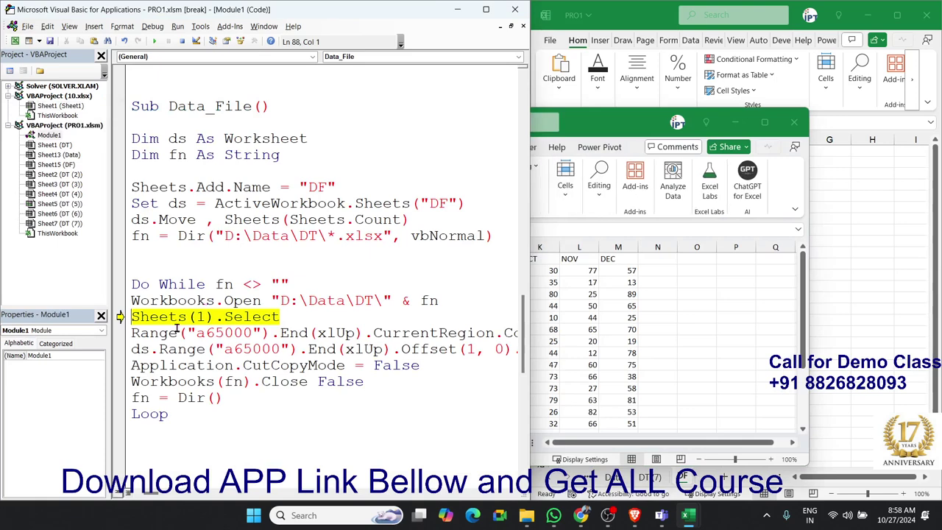
key(F8)
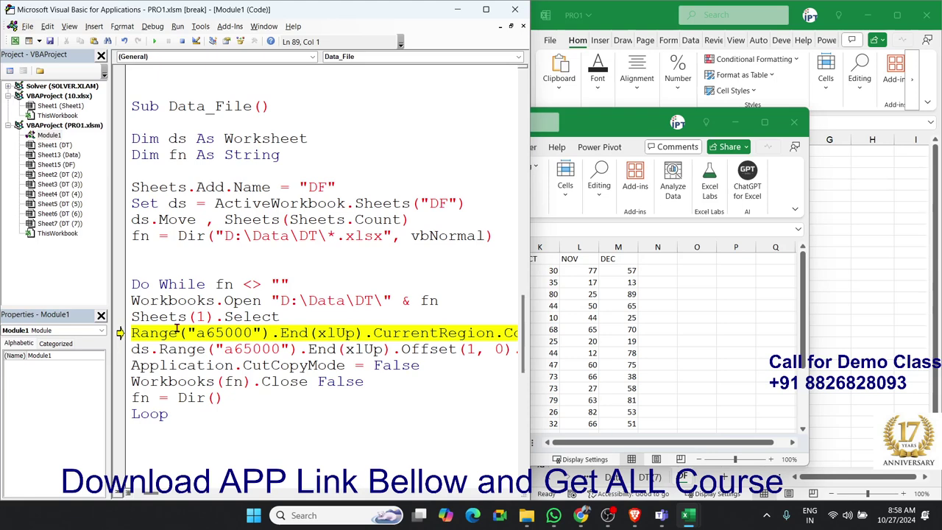
key(F8)
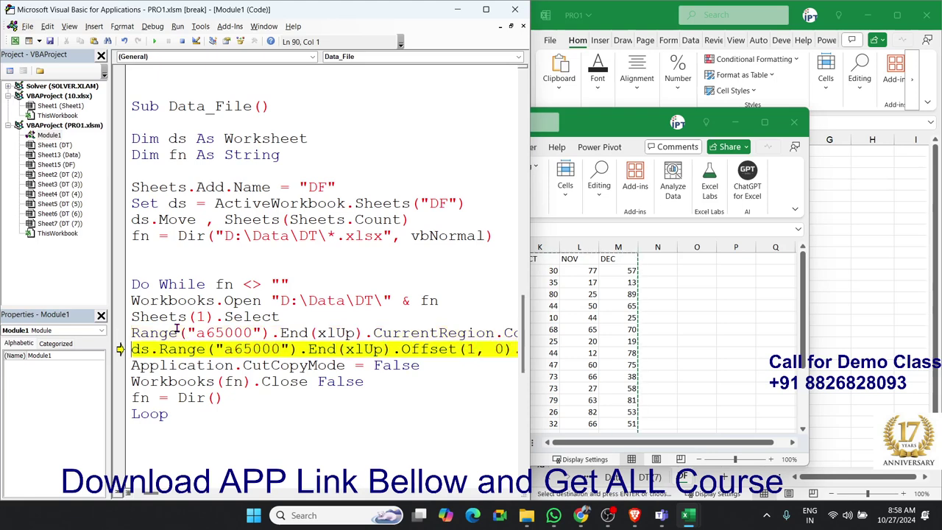
key(F8)
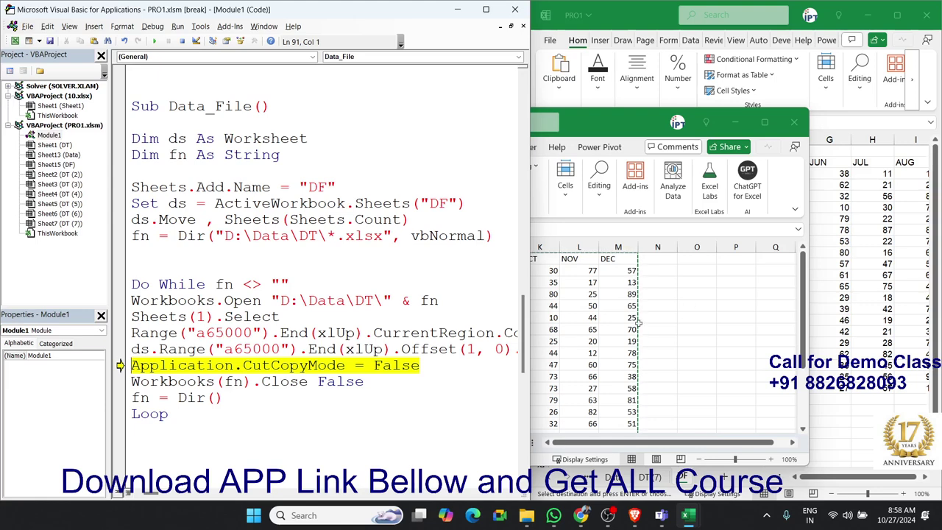
key(F8)
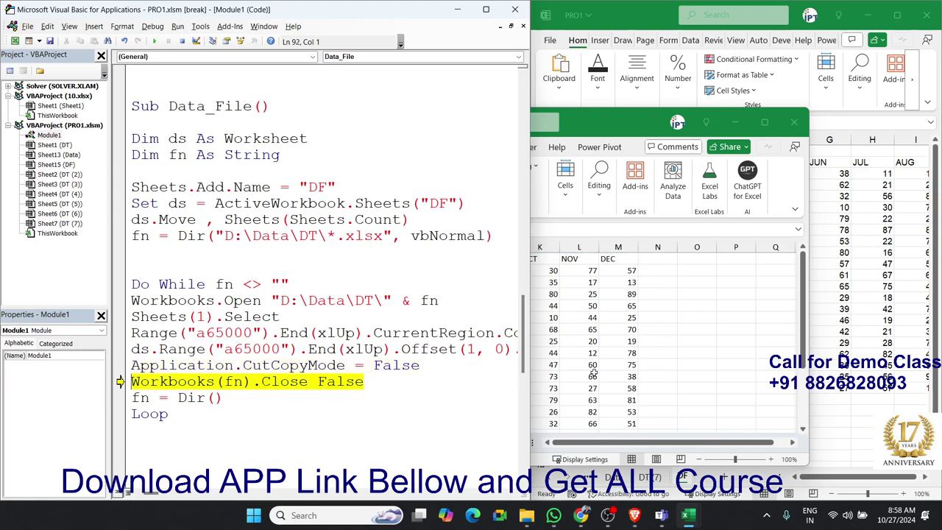
key(F8)
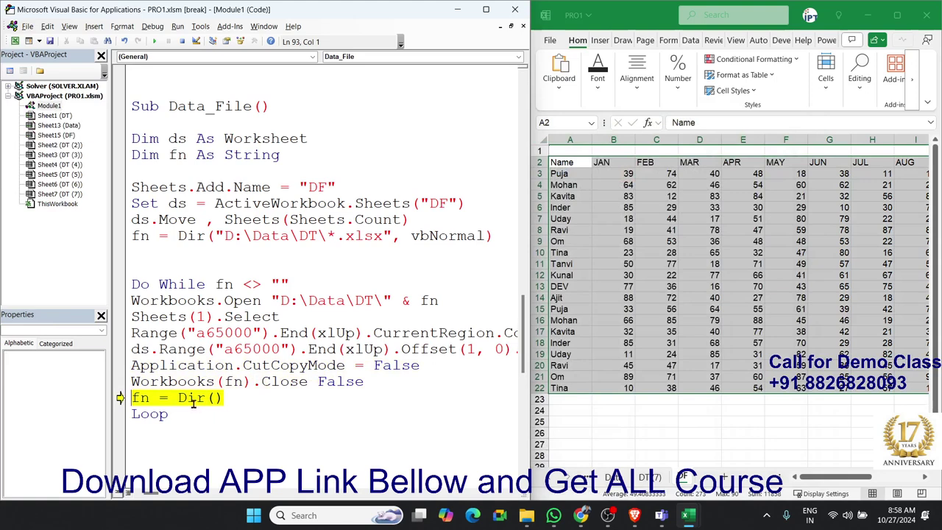
Step: Step through opening and appending 11.xlsx, then run the rest of the macro
key(F8)
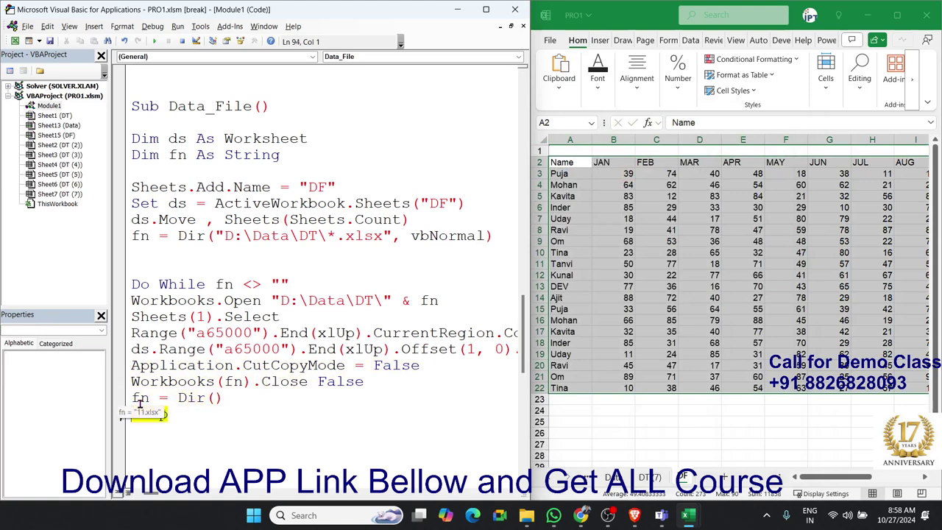
key(F8)
key(F8)
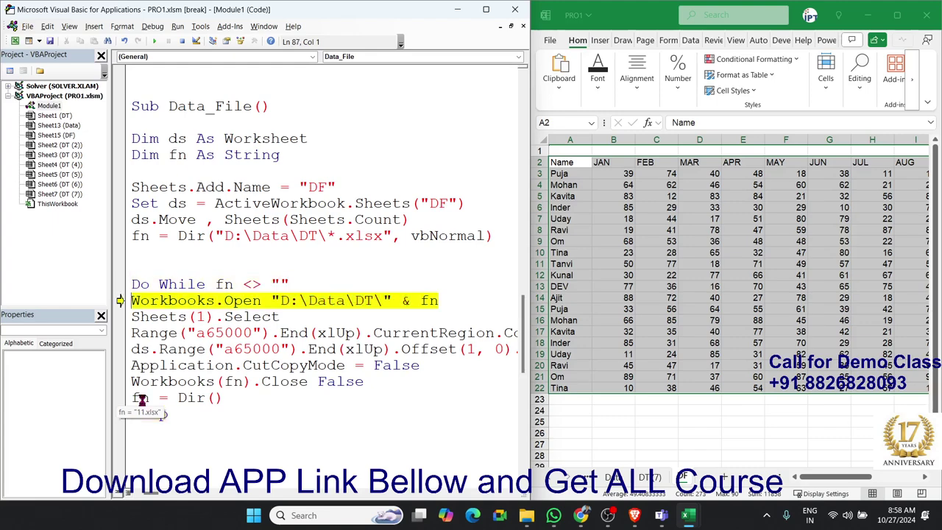
key(F8)
key(F8)
key(F8)
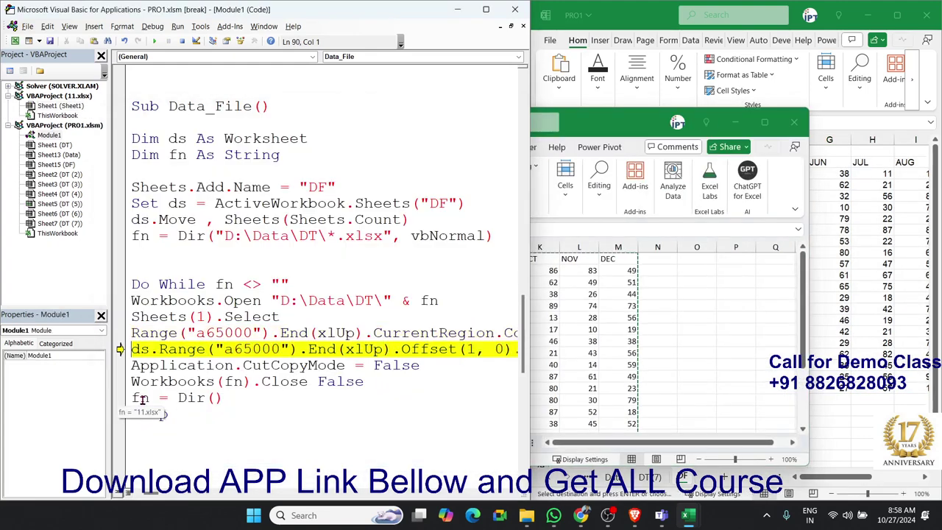
key(F8)
key(F8)
key(F8)
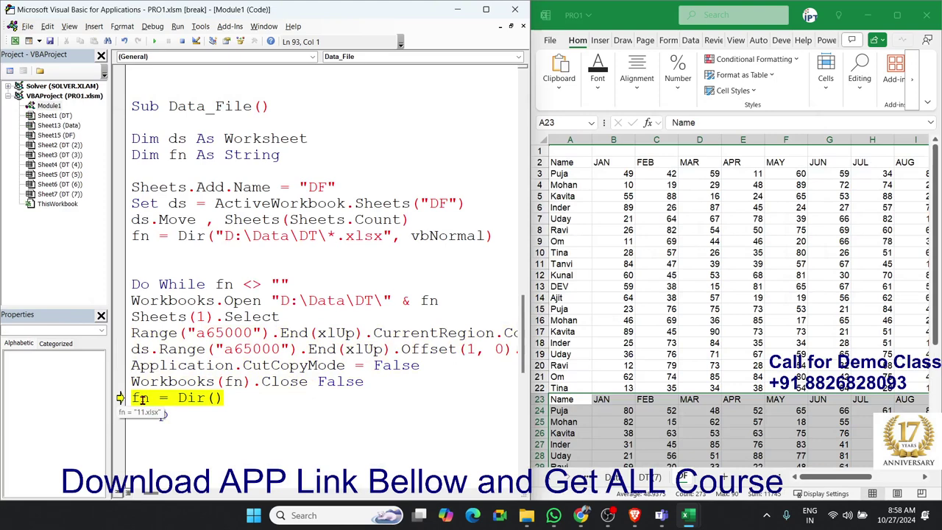
key(F8)
key(F8)
key(F8)
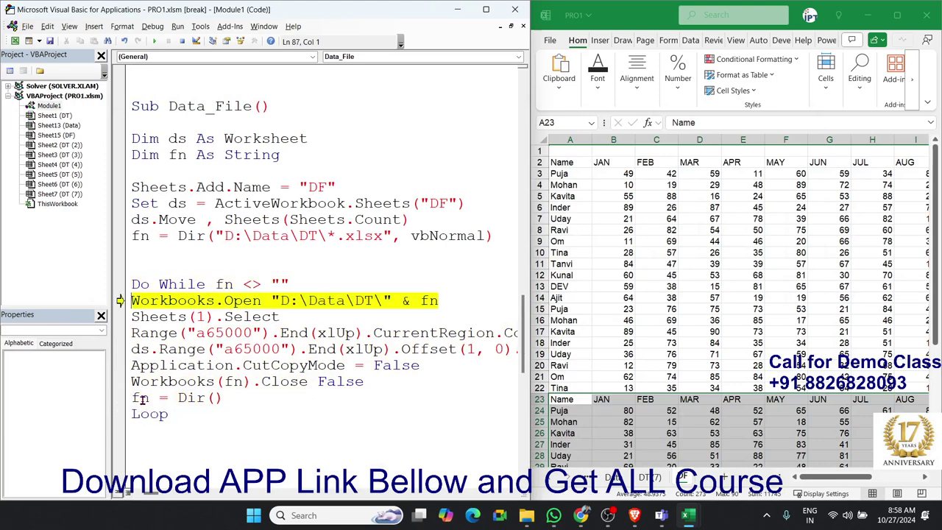
click(154, 41)
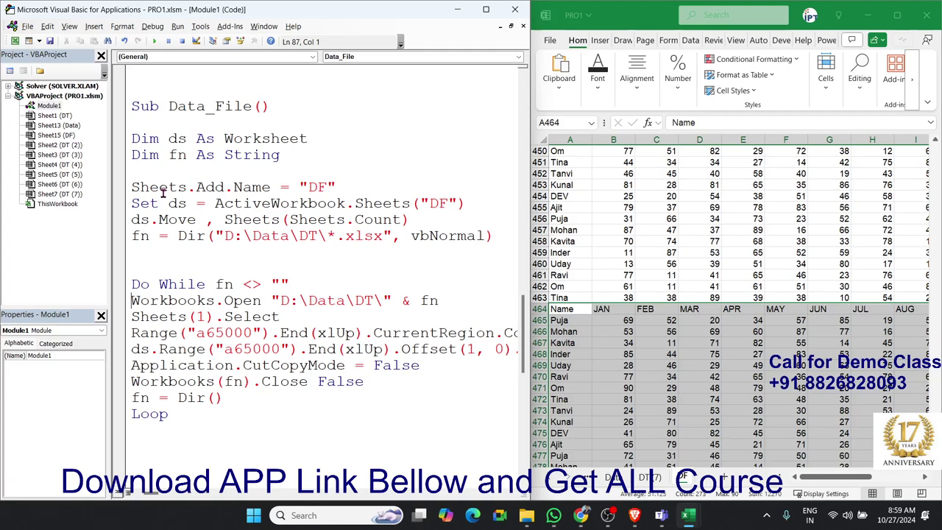
Step: Select the module code from the rr macro through the final End Sub and copy it
scroll(169, 187, up, 7)
scroll(174, 184, up, 3)
click(178, 185)
scroll(179, 185, down, 5)
scroll(179, 278, down, 7)
click(179, 276)
scroll(178, 269, down, 5)
scroll(177, 268, down, 10)
scroll(177, 267, up, 2)
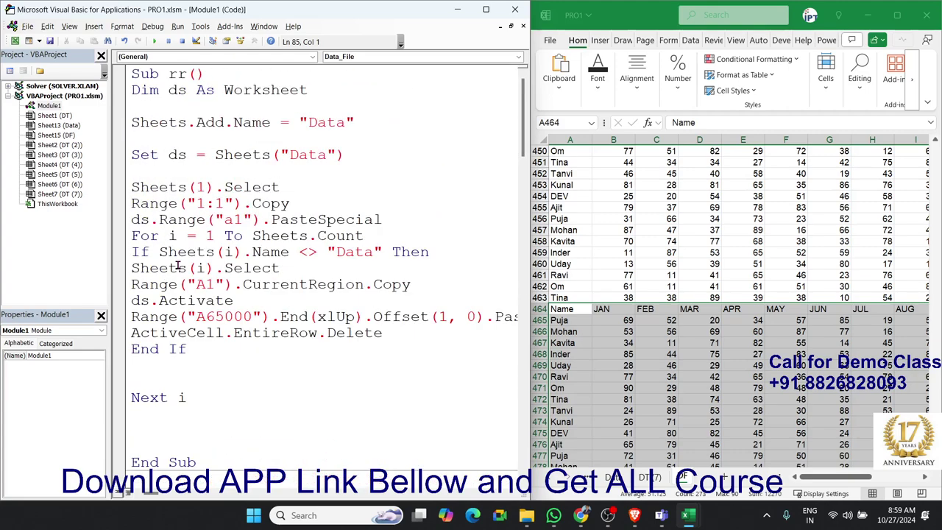
drag(131, 71, 163, 223)
scroll(163, 223, down, 5)
scroll(164, 224, down, 5)
scroll(164, 227, down, 5)
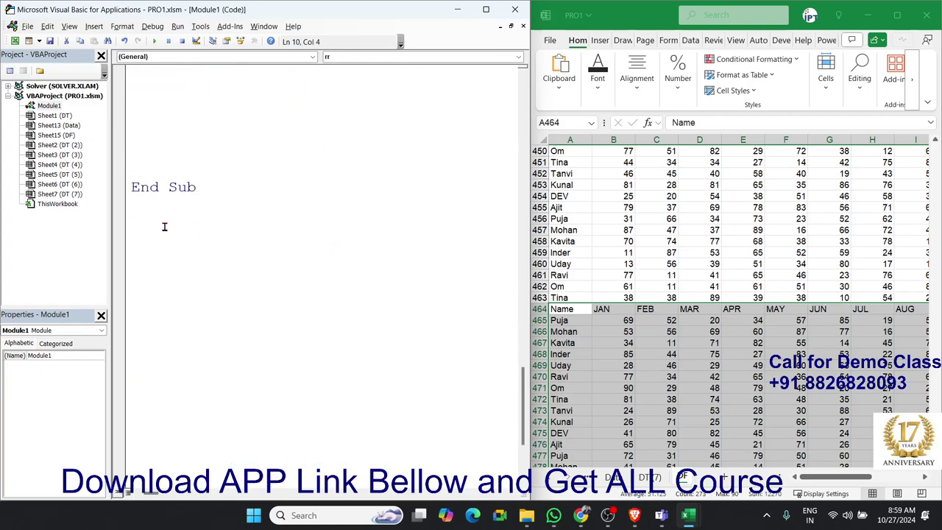
shift+click(223, 192)
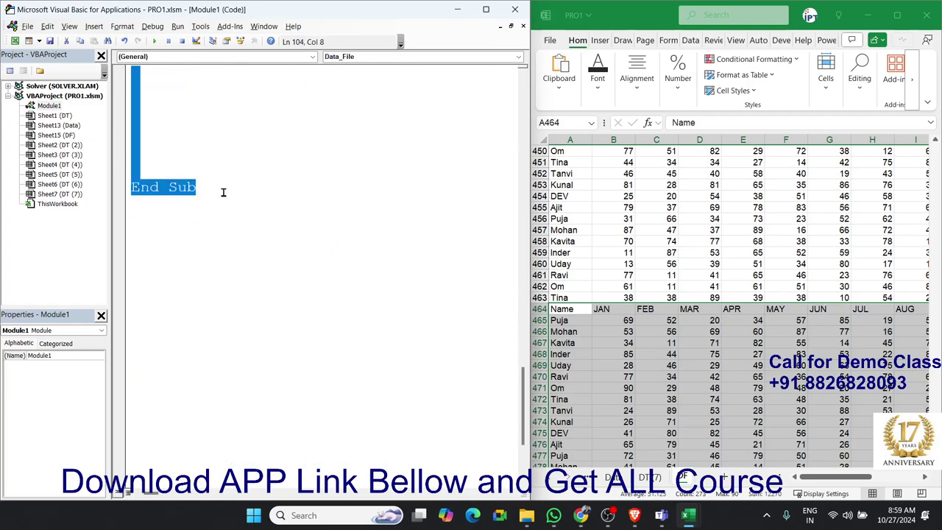
scroll(223, 192, up, 10)
scroll(223, 192, up, 10)
scroll(223, 192, up, 10)
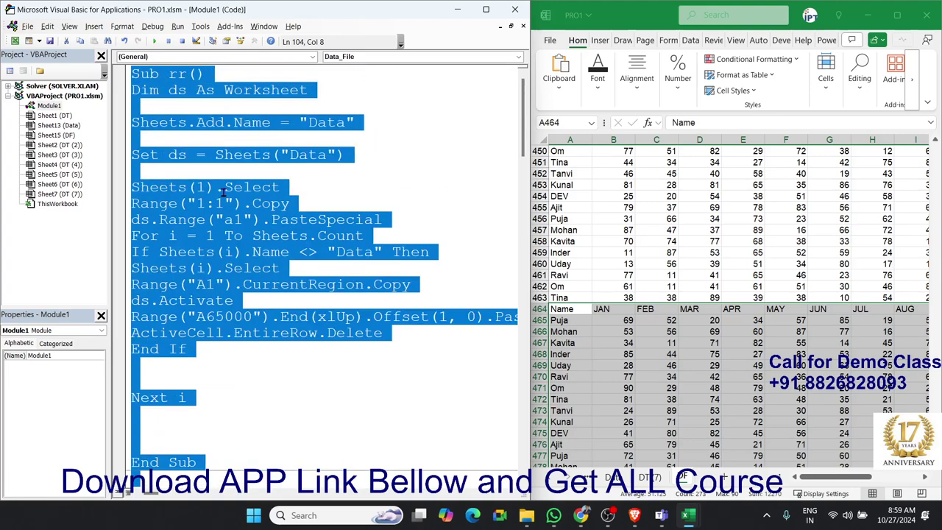
key(ctrl+c)
Step: Try pasting the code into Excel cell B510, then cancel, leaving it empty
click(626, 330)
scroll(625, 330, down, 7)
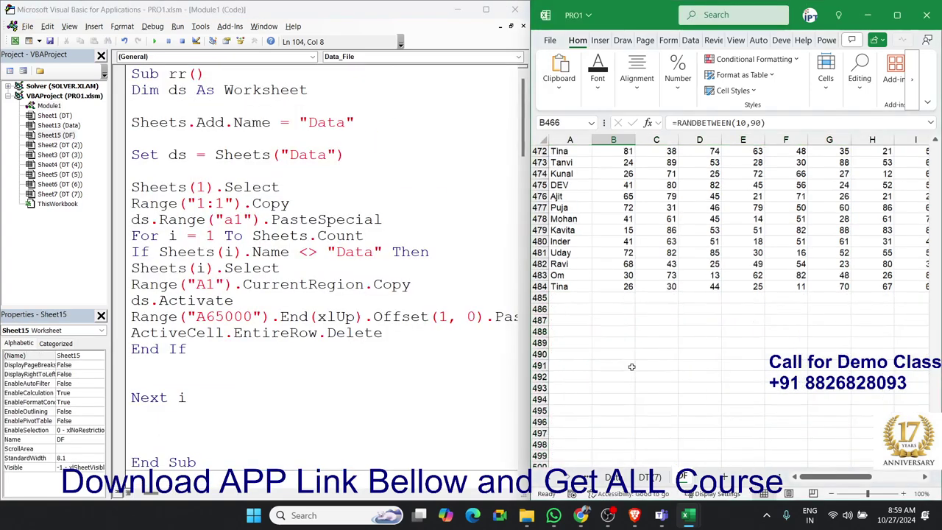
scroll(611, 330, down, 7)
click(609, 329)
double_click(610, 329)
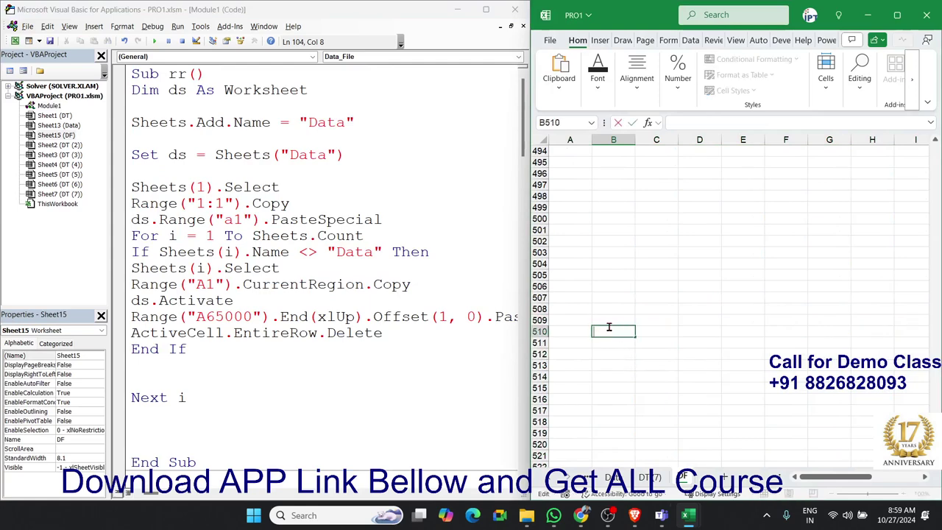
key(ctrl+v)
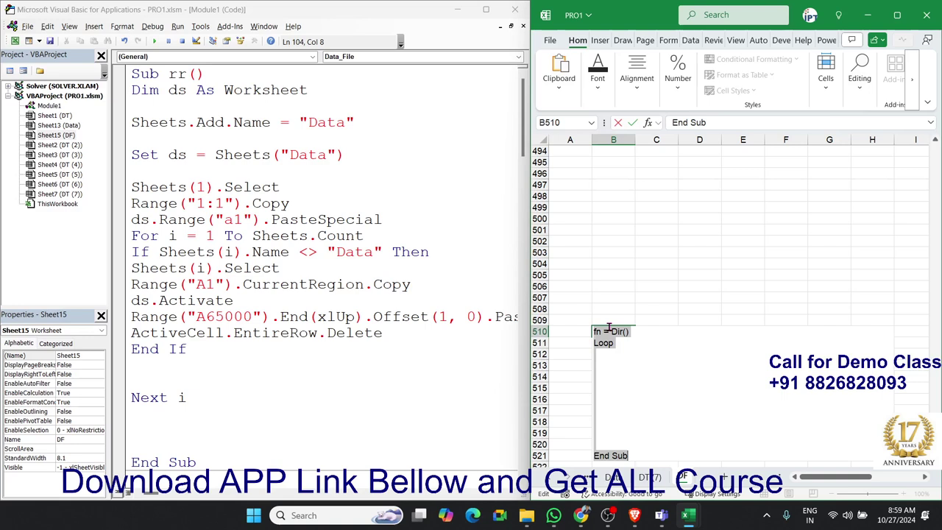
key(Escape)
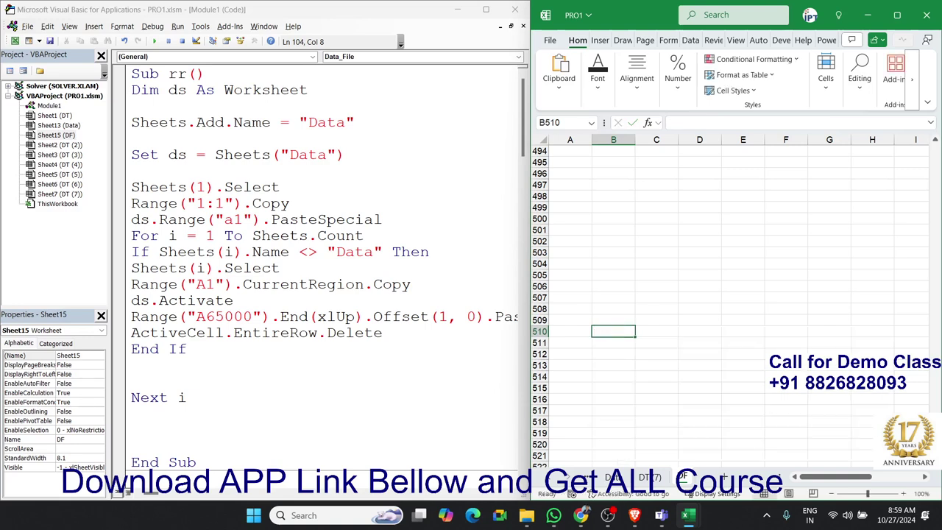
Step: Back in VBA, widen the code editor against Excel so full lines fit
key(alt+F11)
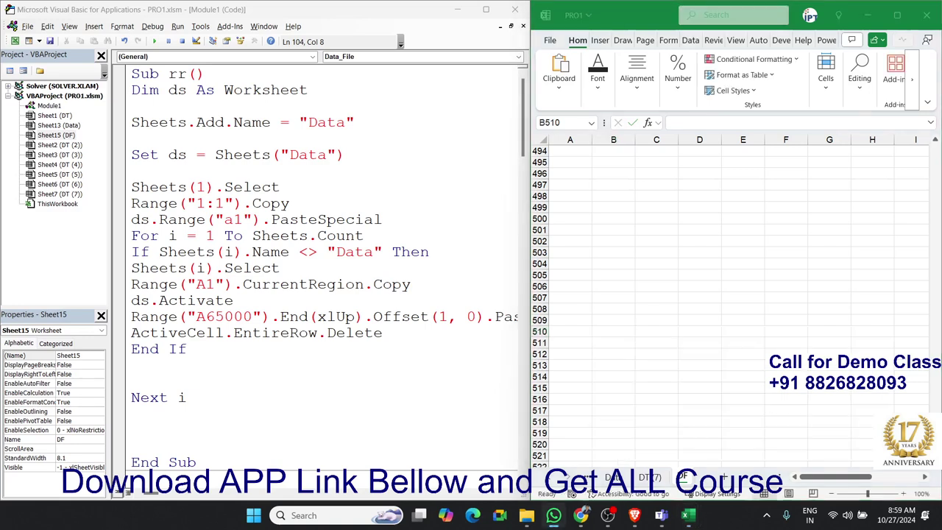
click(329, 331)
key(ctrl+a)
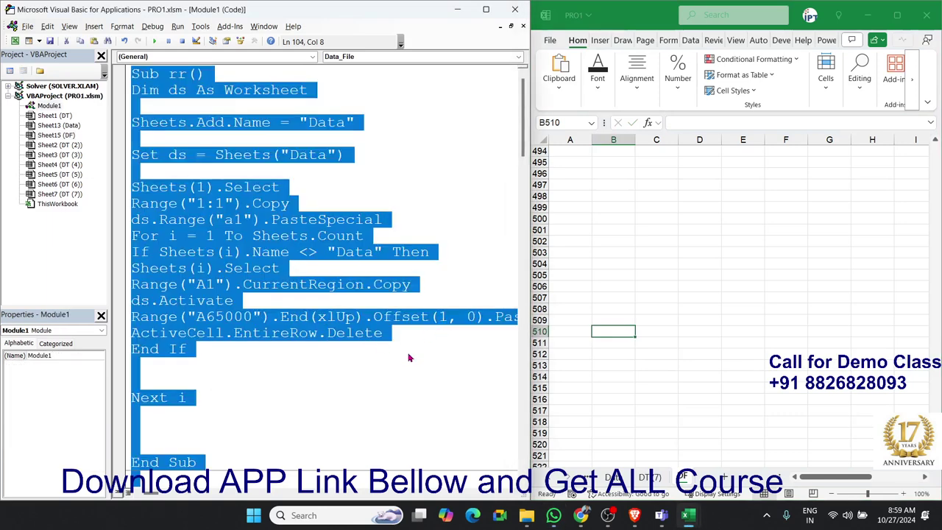
click(410, 357)
drag(530, 362, 644, 360)
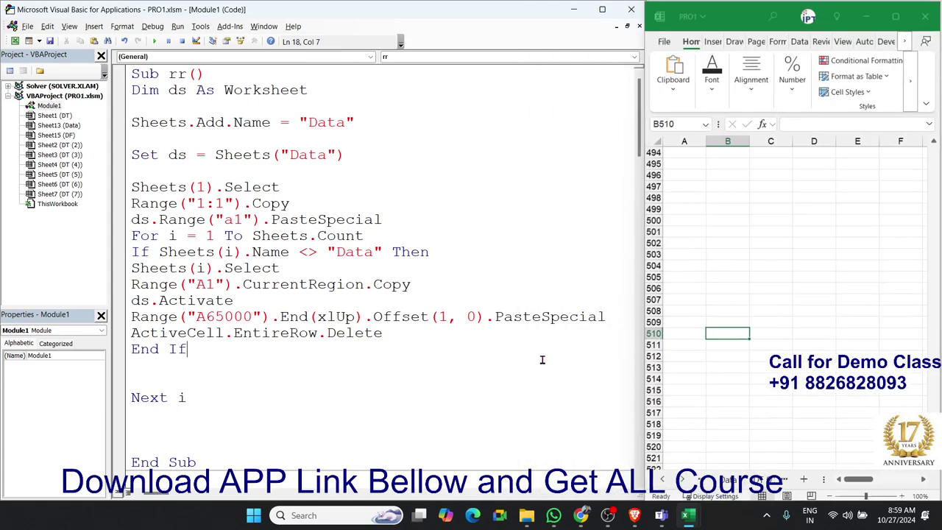
click(462, 308)
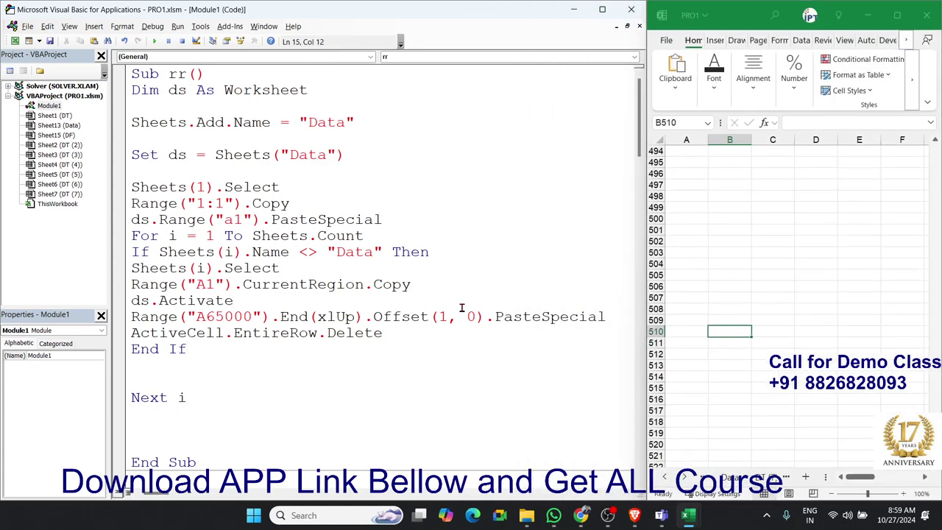
click(318, 220)
scroll(560, 294, down, 5)
scroll(574, 291, down, 10)
scroll(582, 296, down, 10)
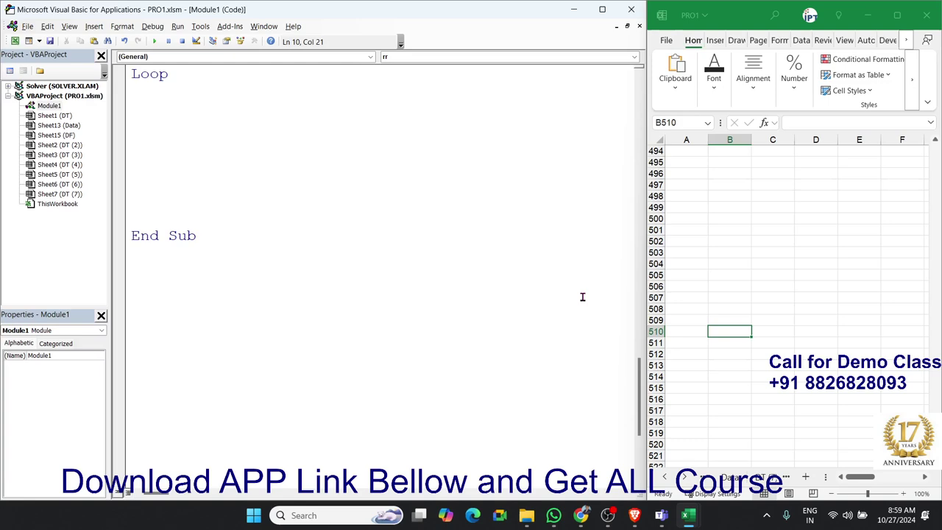
scroll(582, 296, up, 4)
scroll(582, 297, up, 2)
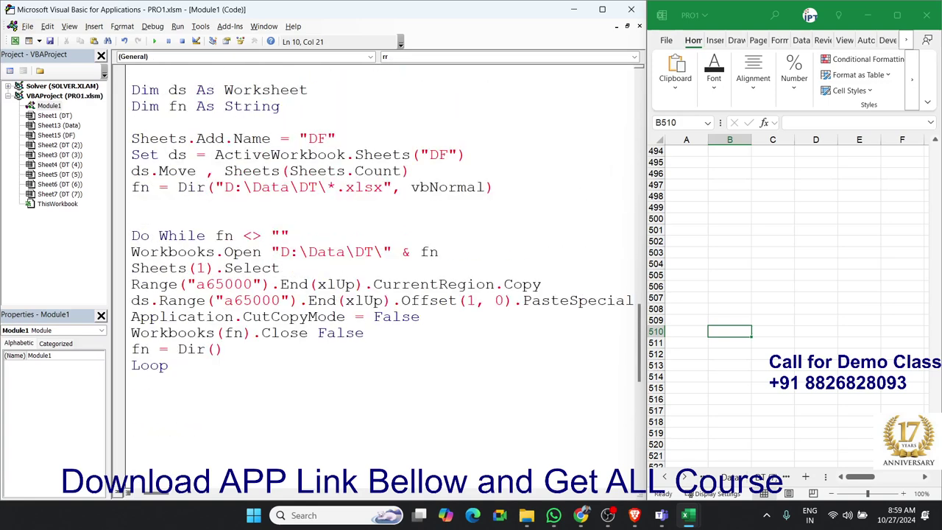
Step: Highlight fn in the Workbooks.Open line, then insert a blank line above fn = Dir
click(553, 515)
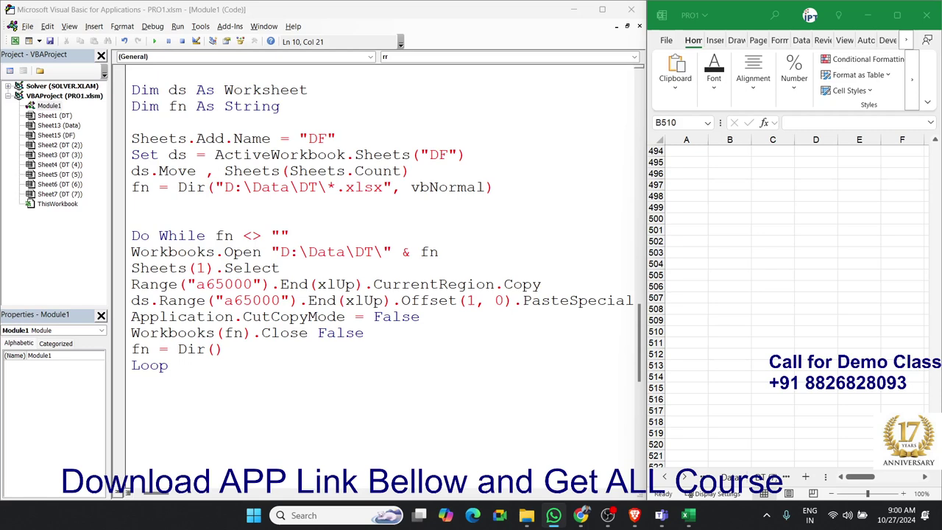
double_click(427, 252)
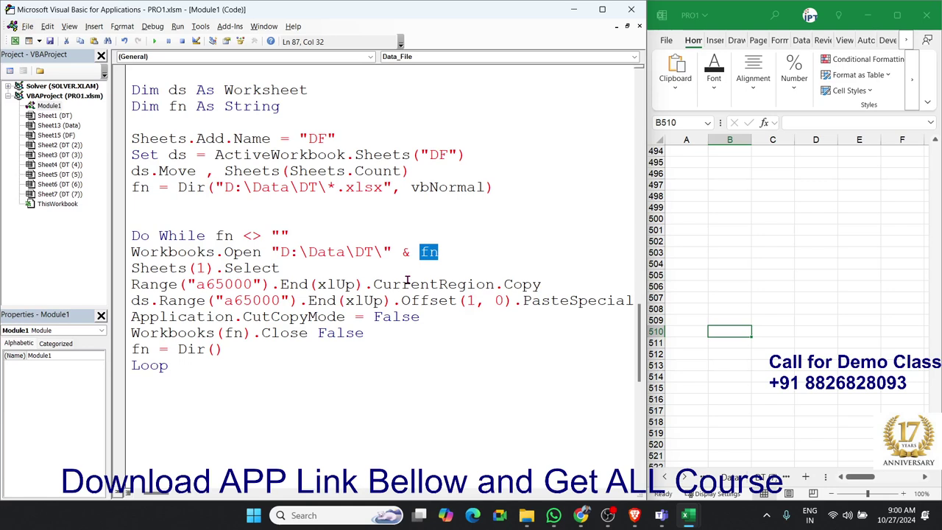
click(131, 189)
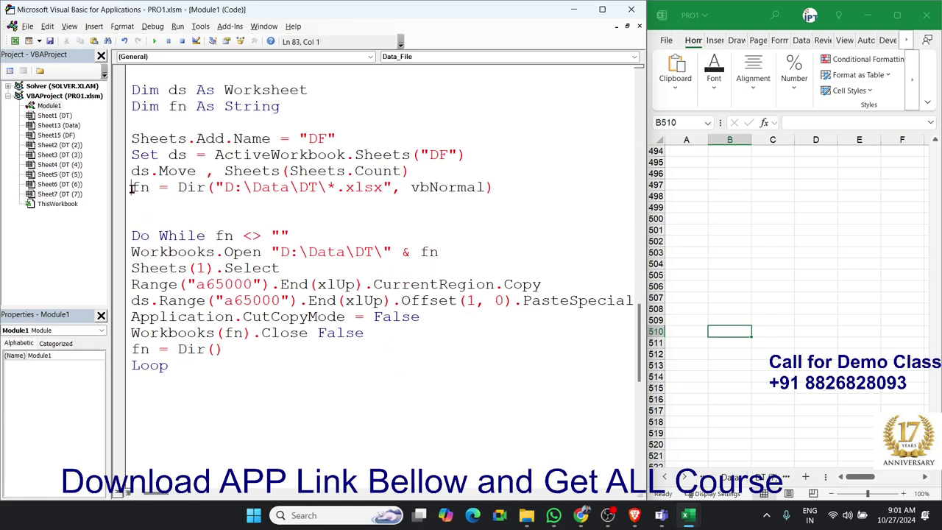
key(Return)
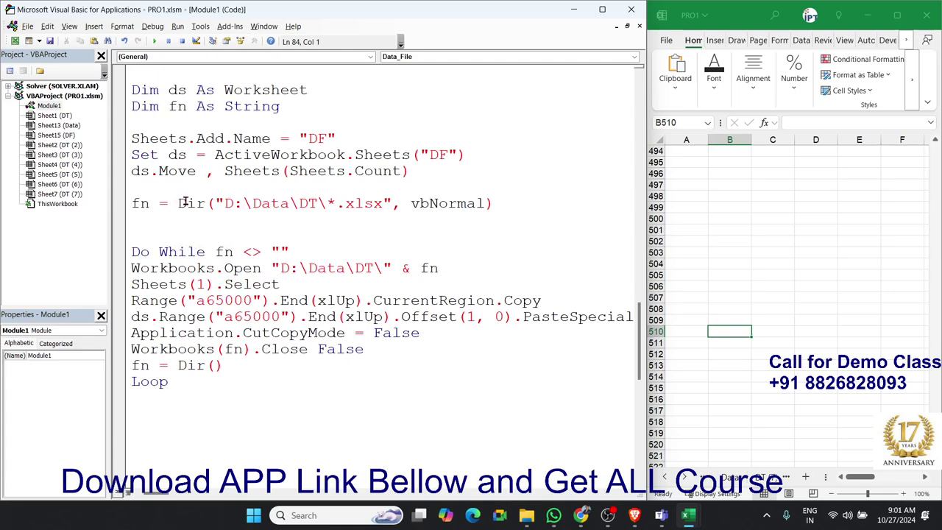
Step: Highlight the Dir("D:\Data\DT\*.xlsx") call, the fn variable and the Do While fn <> "" condition
click(310, 204)
drag(336, 204, 384, 204)
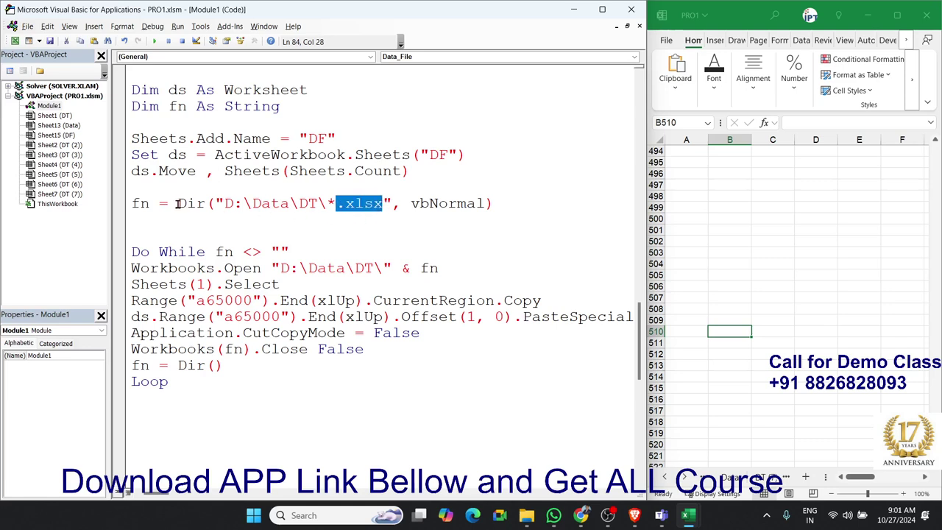
drag(177, 204, 499, 203)
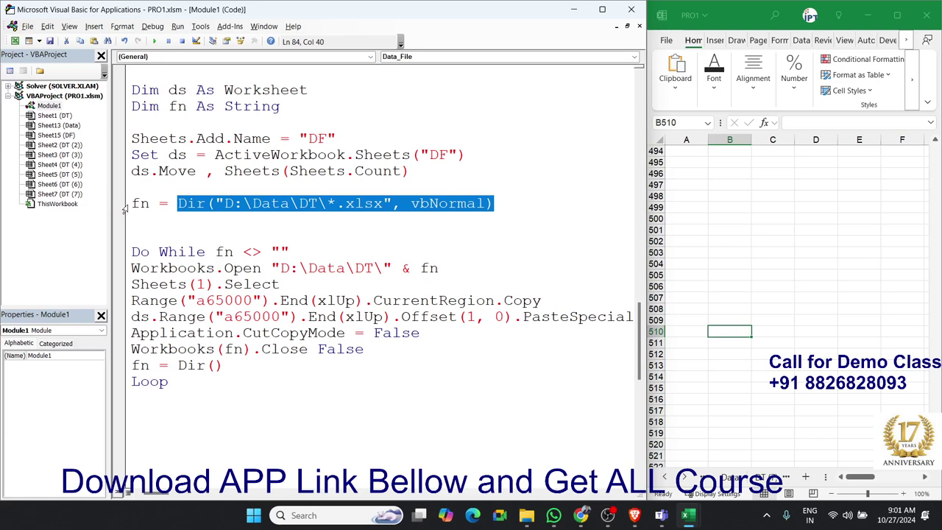
click(190, 204)
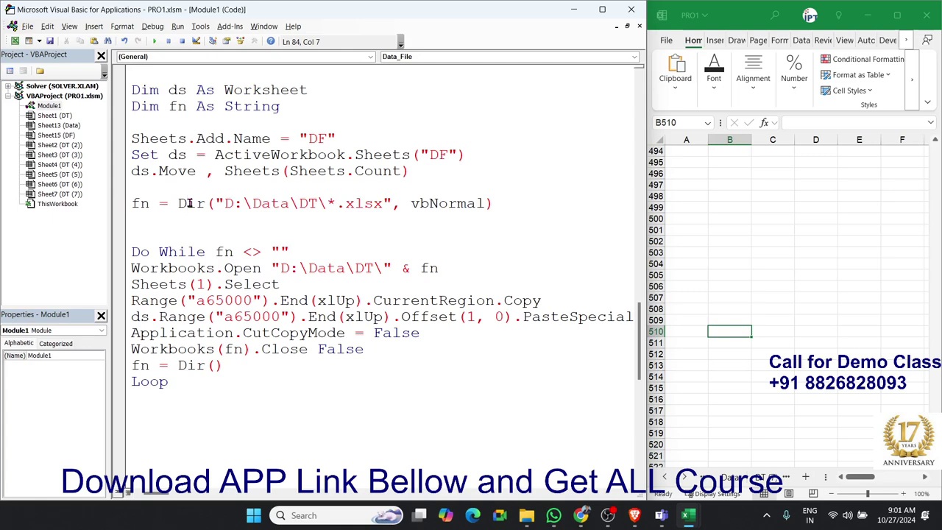
double_click(152, 205)
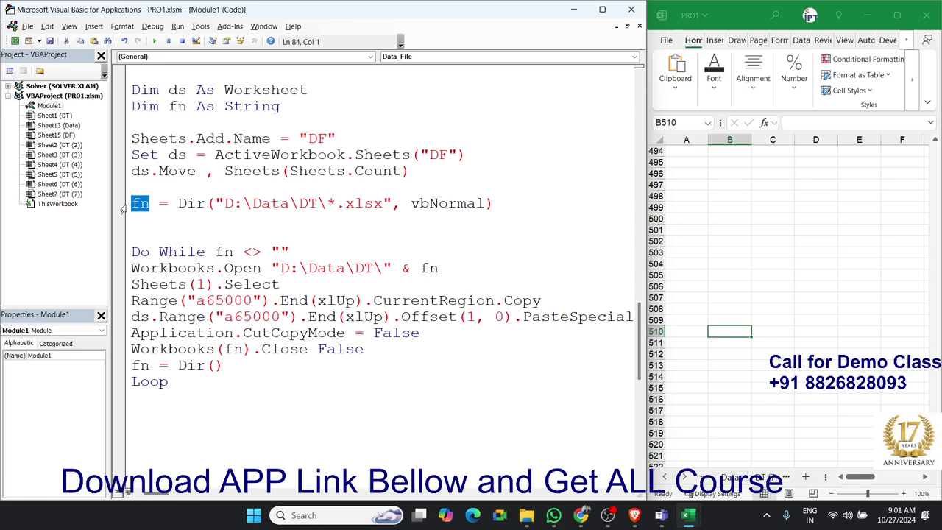
click(187, 205)
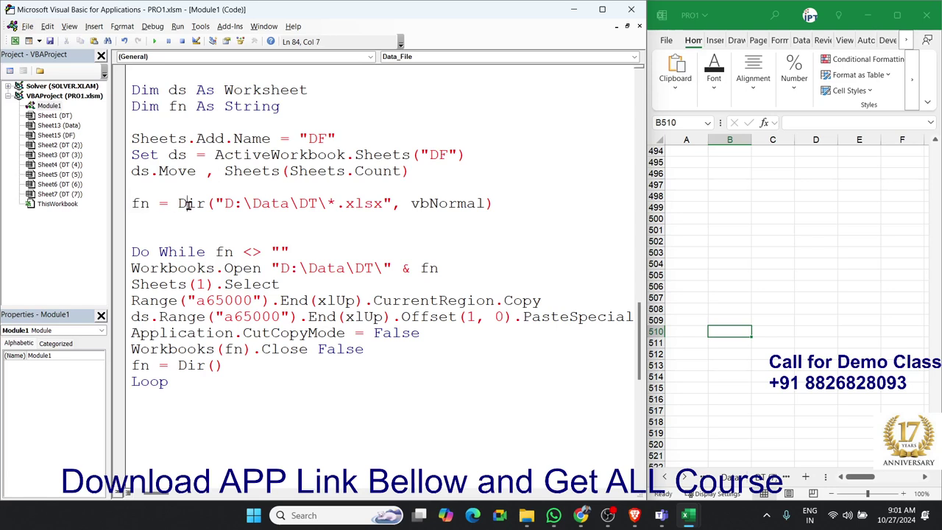
click(151, 251)
drag(215, 251, 292, 252)
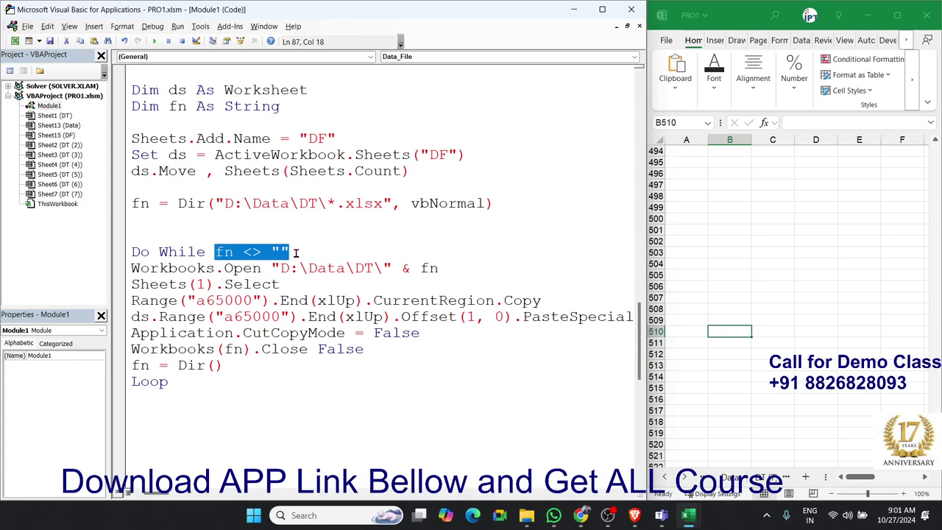
click(188, 268)
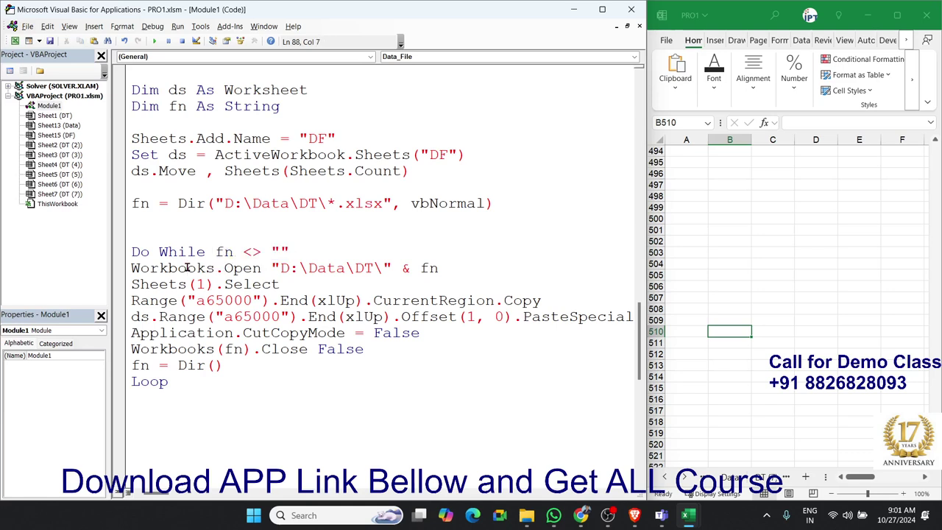
drag(178, 203, 494, 204)
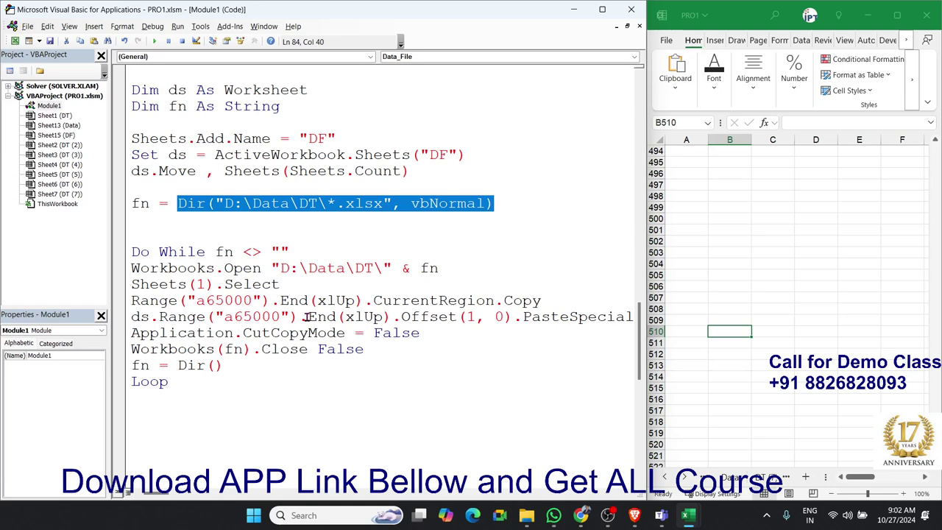
click(260, 301)
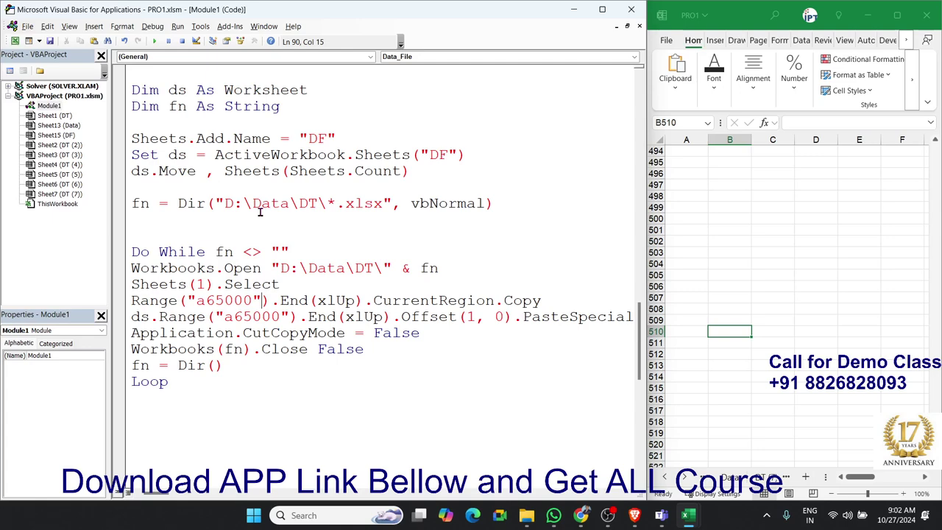
drag(177, 203, 580, 211)
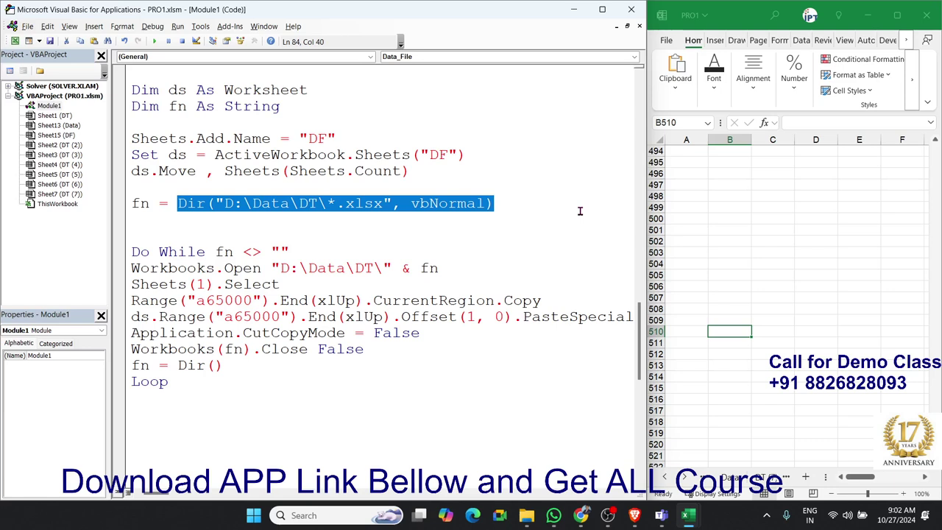
click(225, 206)
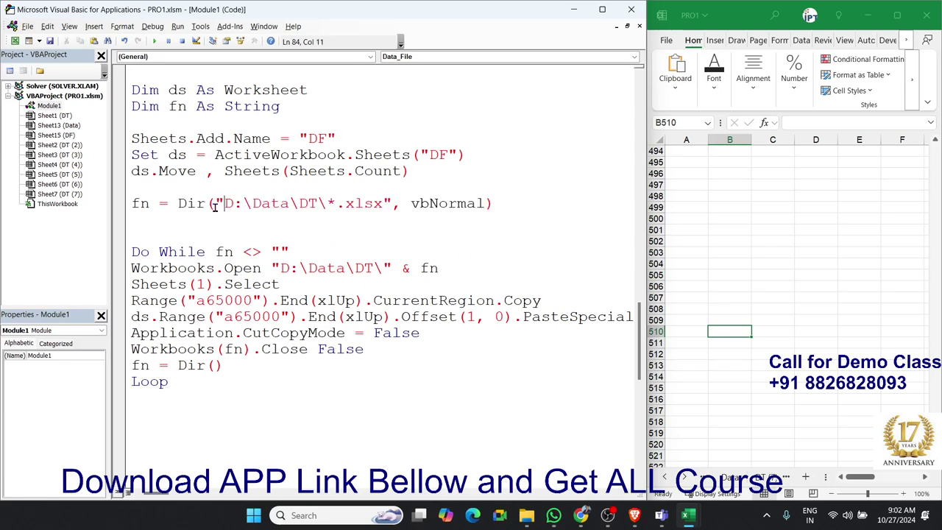
click(151, 206)
drag(158, 251, 291, 256)
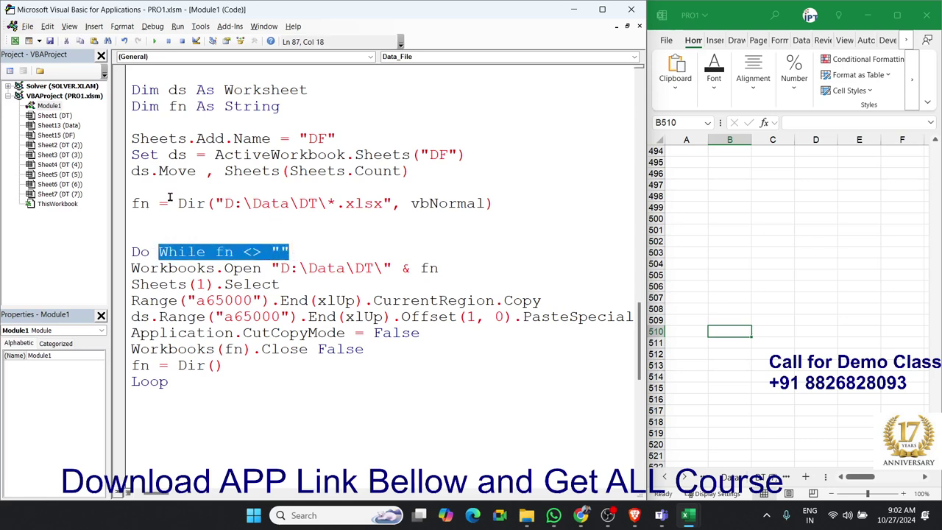
mouse_move(131, 269)
mouse_down()
mouse_move(140, 294)
mouse_move(360, 363)
mouse_up()
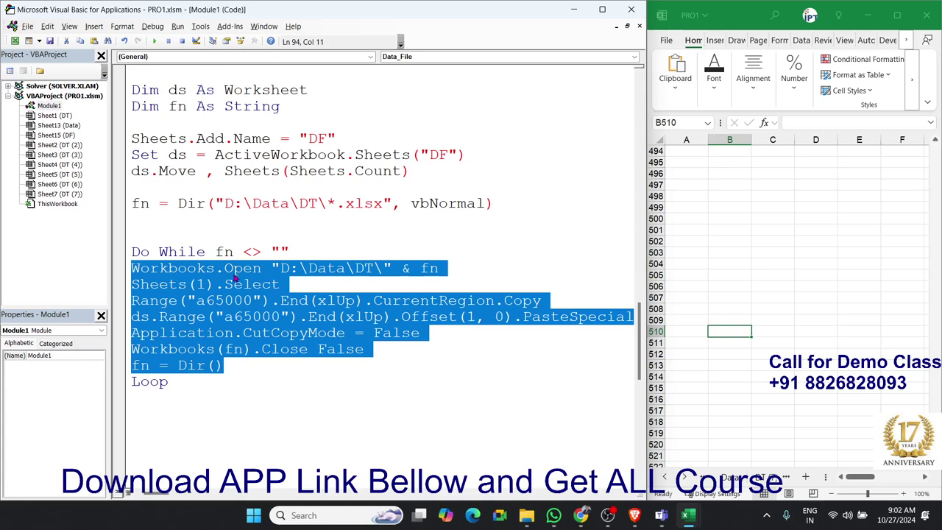
click(259, 298)
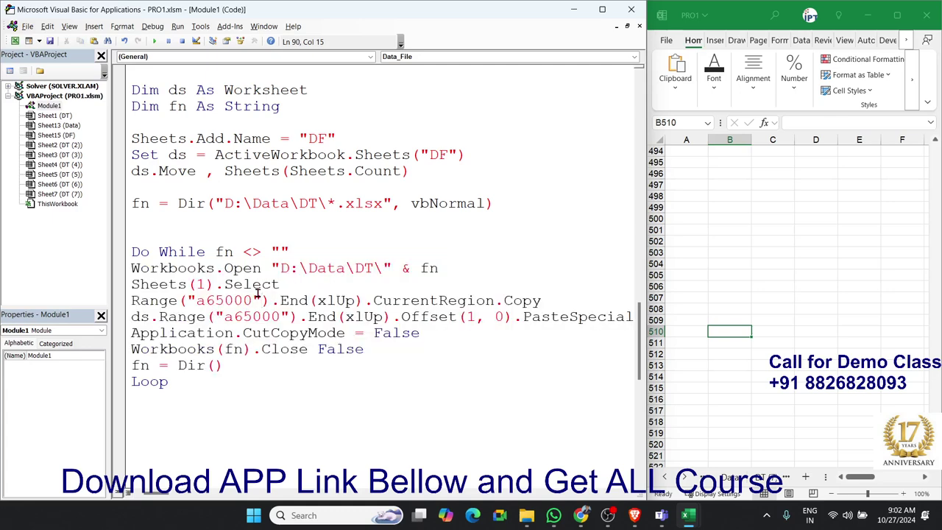
click(162, 268)
click(236, 268)
drag(271, 268, 393, 268)
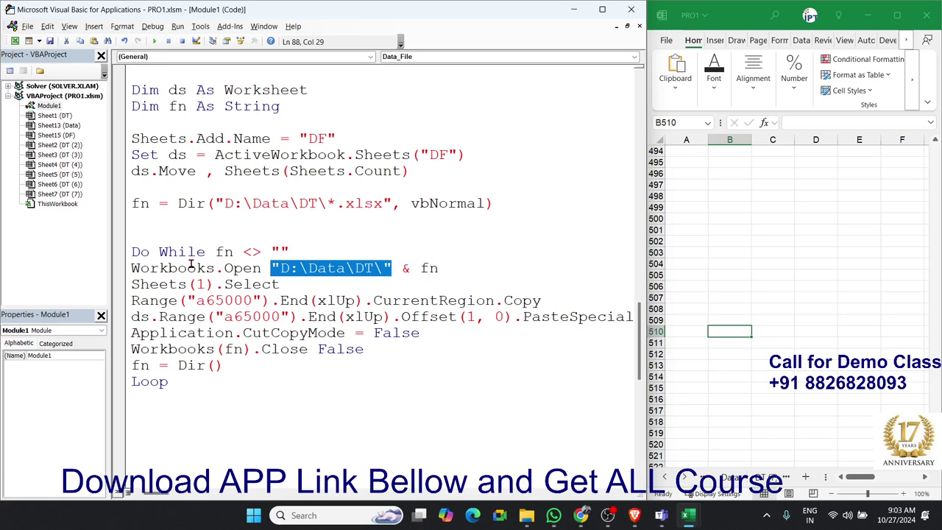
click(165, 268)
drag(292, 268, 444, 269)
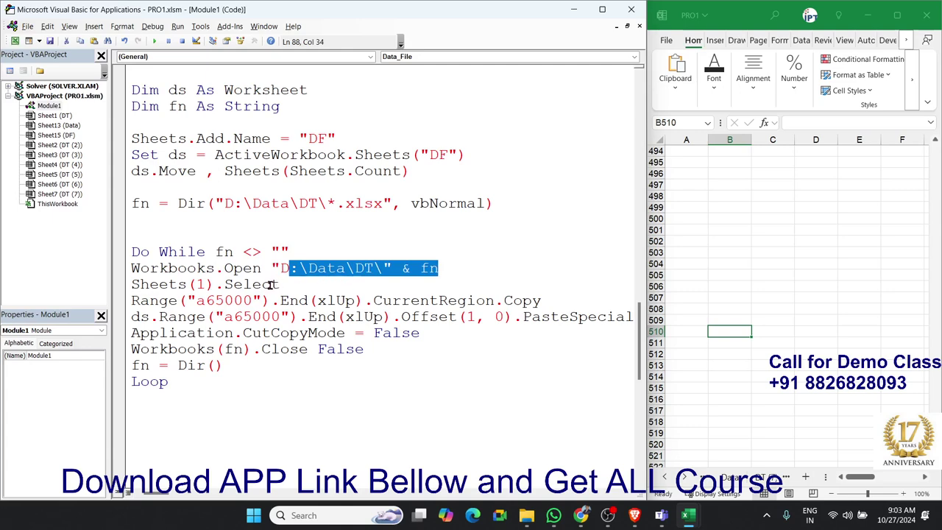
mouse_move(271, 285)
mouse_down()
mouse_move(181, 286)
mouse_move(264, 301)
mouse_up()
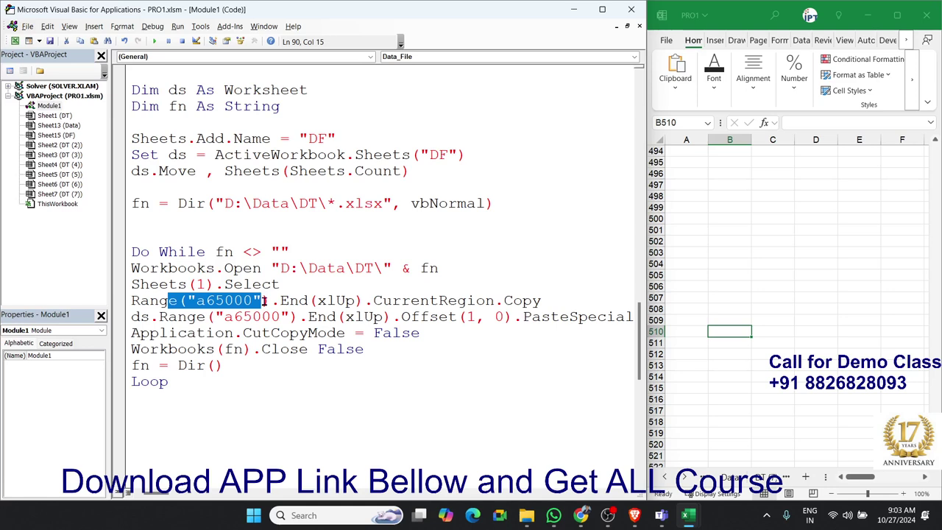
mouse_move(208, 317)
mouse_down()
mouse_move(288, 316)
mouse_move(335, 333)
mouse_up()
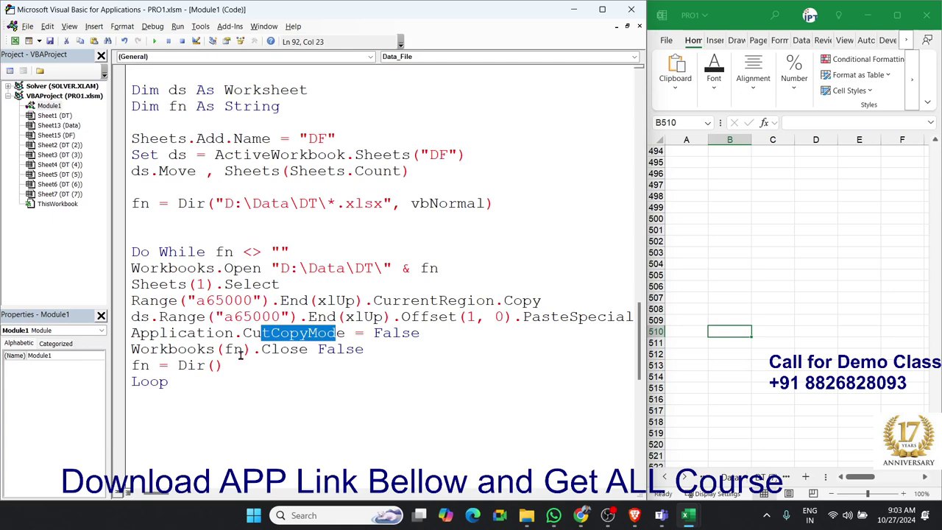
drag(224, 349, 341, 349)
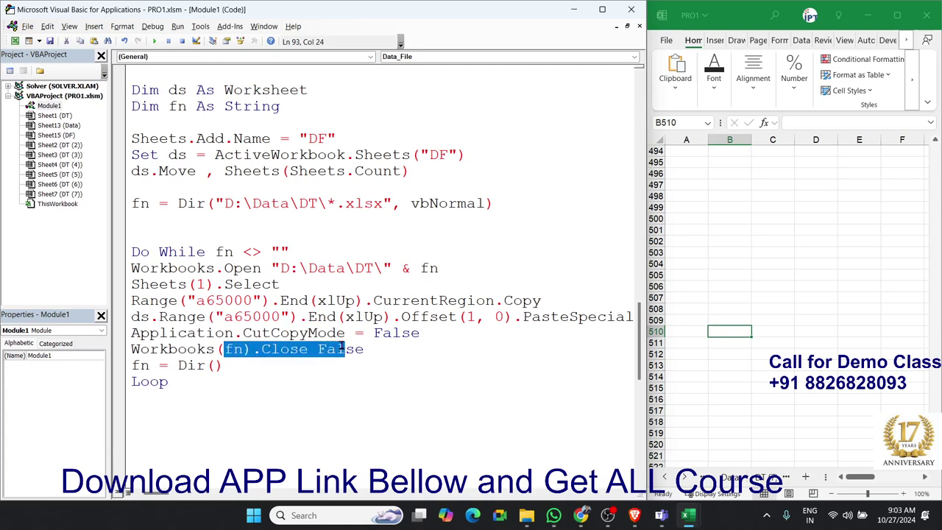
click(151, 365)
drag(177, 365, 229, 365)
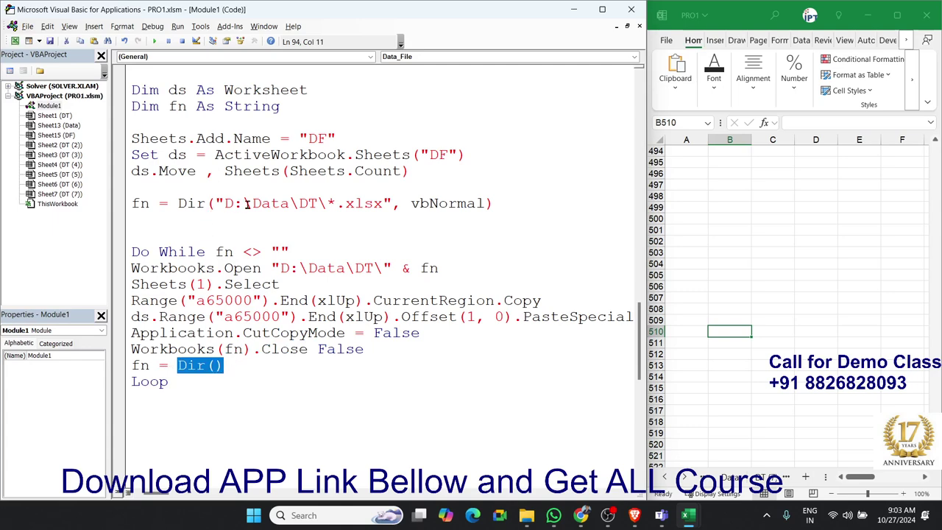
drag(343, 204, 373, 203)
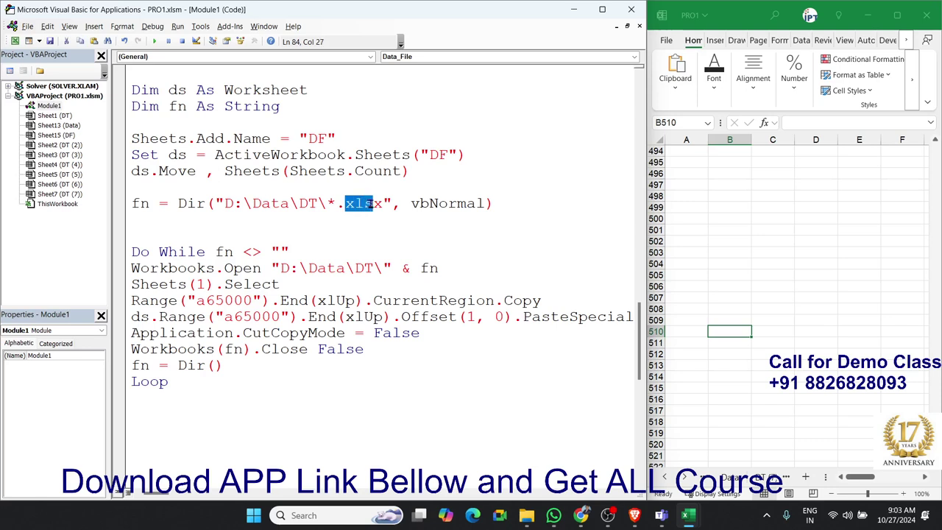
click(204, 368)
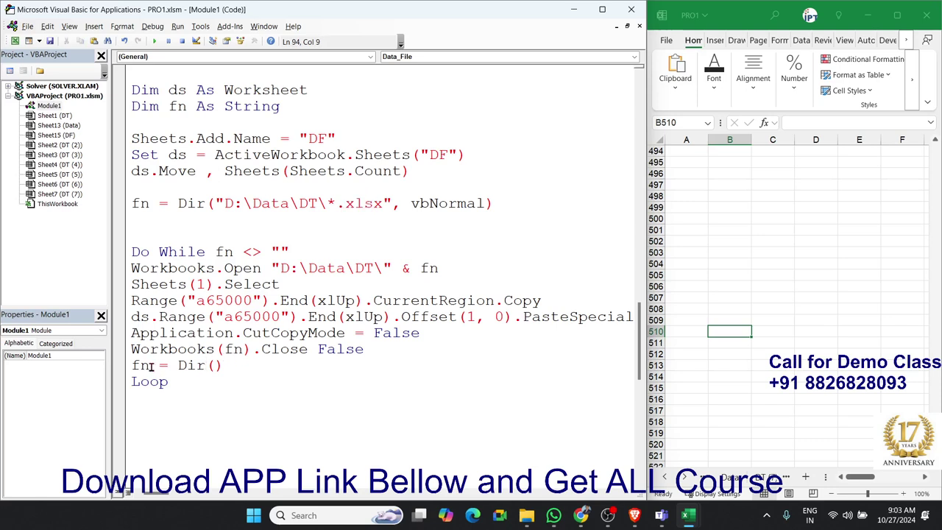
drag(151, 367, 135, 370)
click(197, 368)
drag(150, 366, 118, 368)
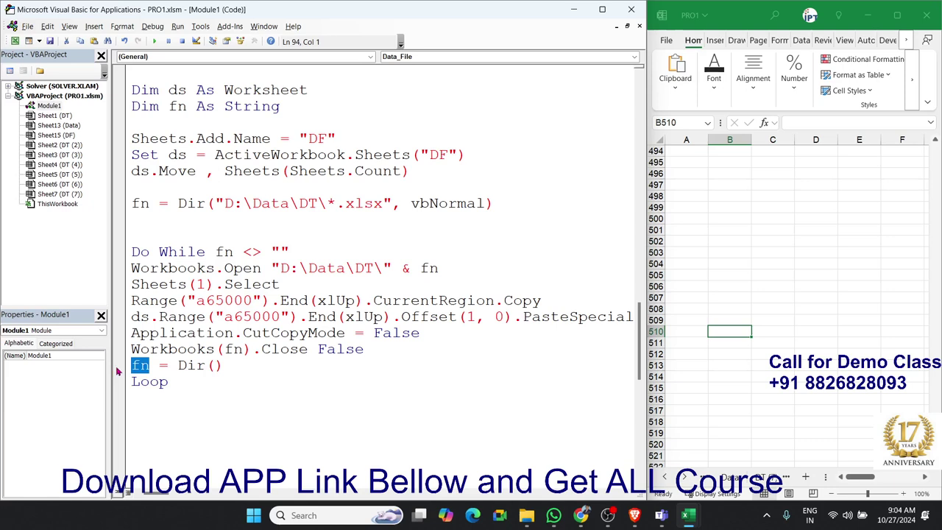
drag(180, 365, 245, 365)
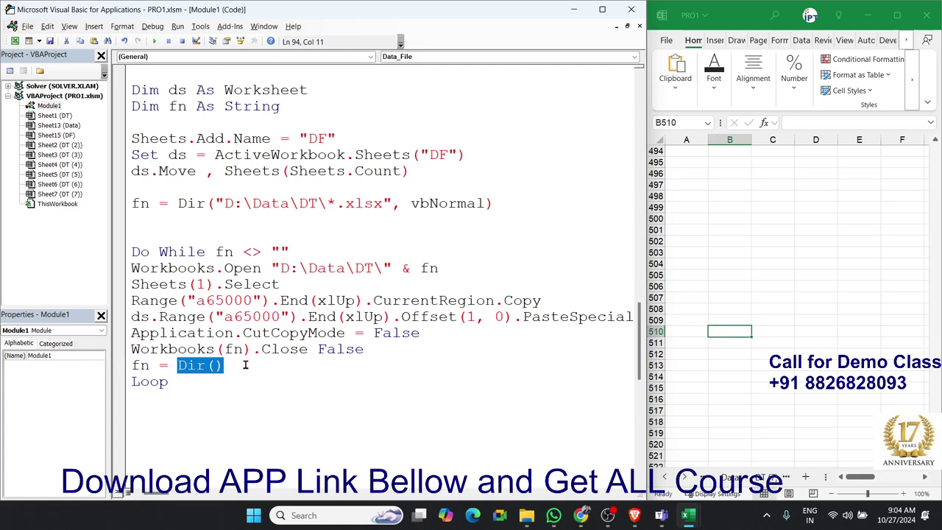
click(148, 268)
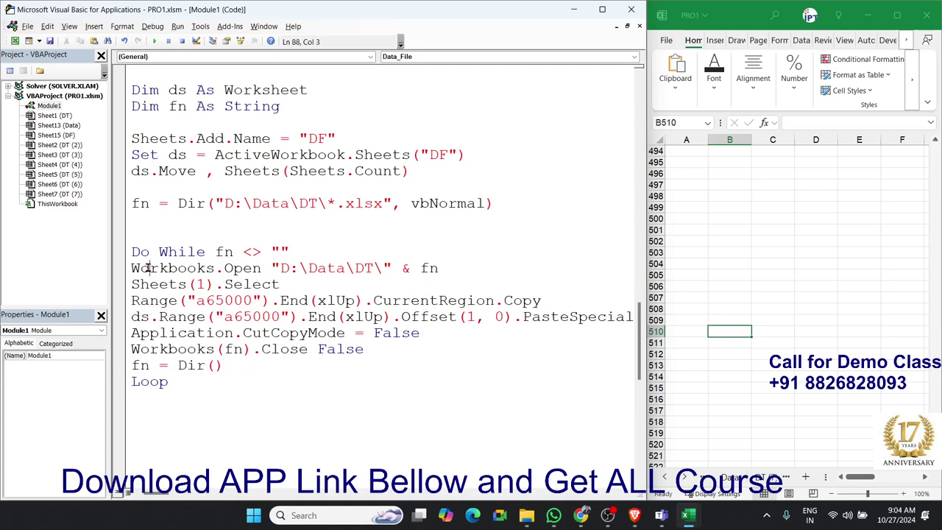
drag(419, 268, 442, 269)
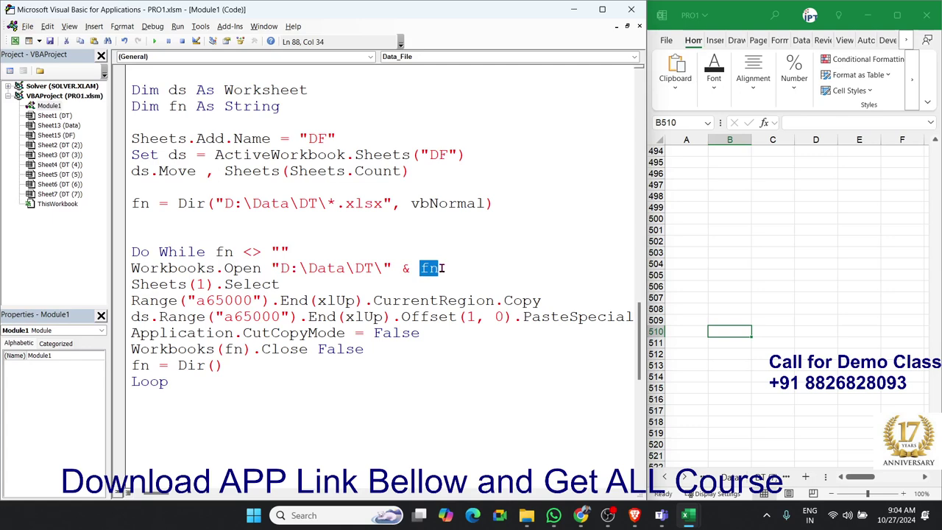
drag(206, 285, 240, 284)
click(228, 301)
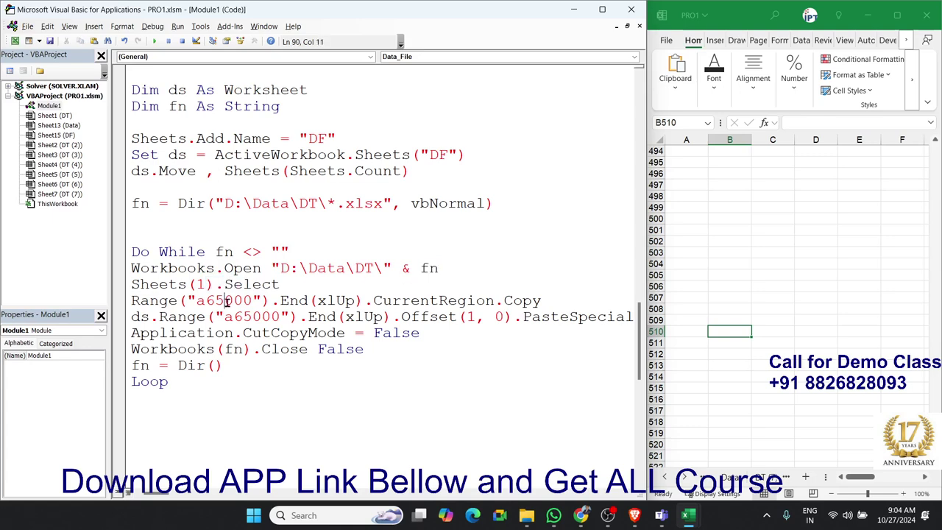
click(225, 317)
click(215, 332)
click(215, 349)
click(207, 365)
click(196, 364)
click(140, 365)
click(133, 365)
drag(158, 366, 139, 368)
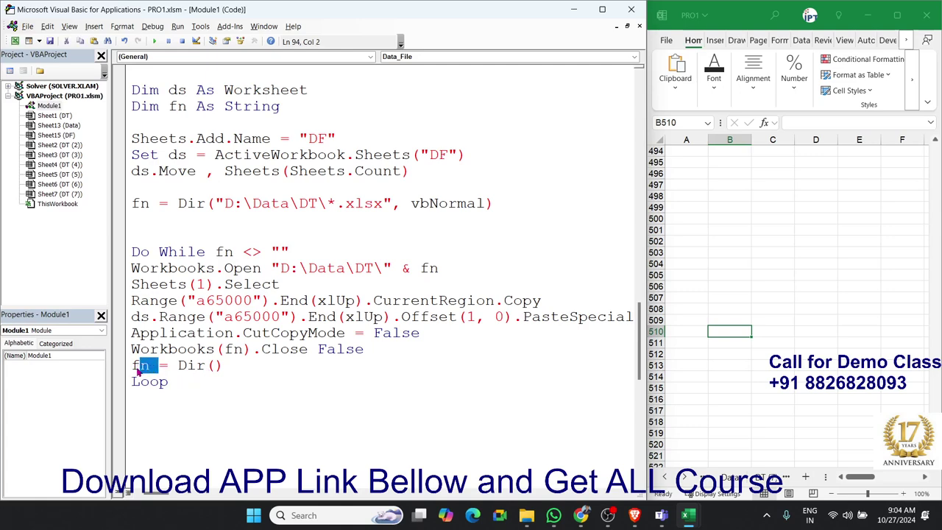
drag(224, 252, 292, 251)
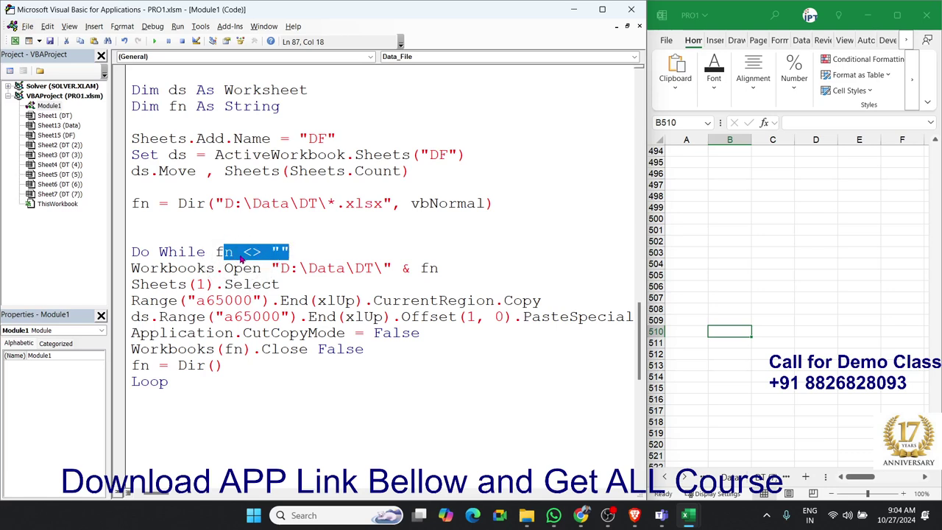
click(133, 254)
drag(178, 386, 133, 382)
click(174, 399)
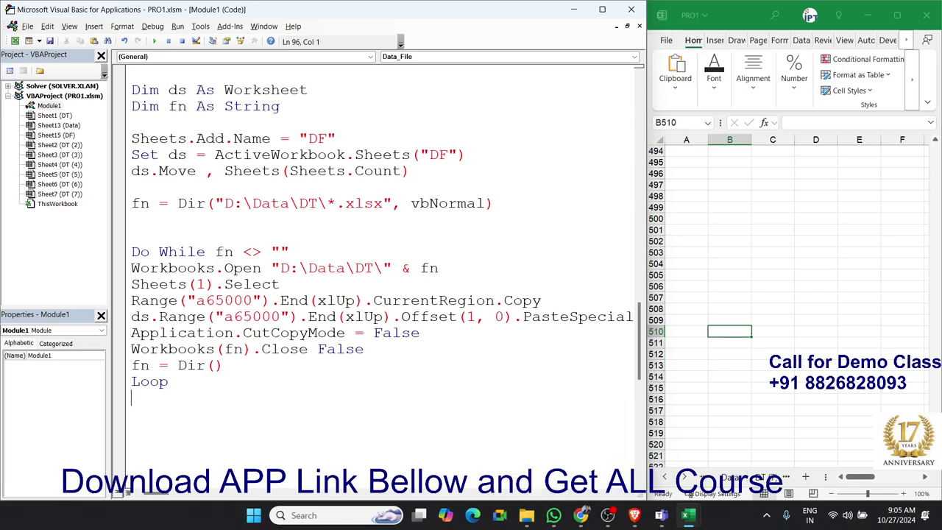
click(635, 515)
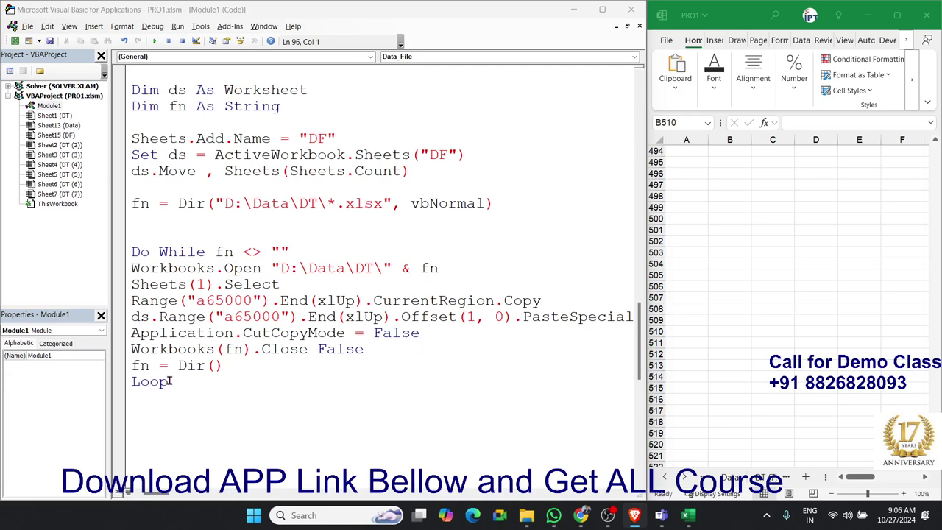
click(133, 317)
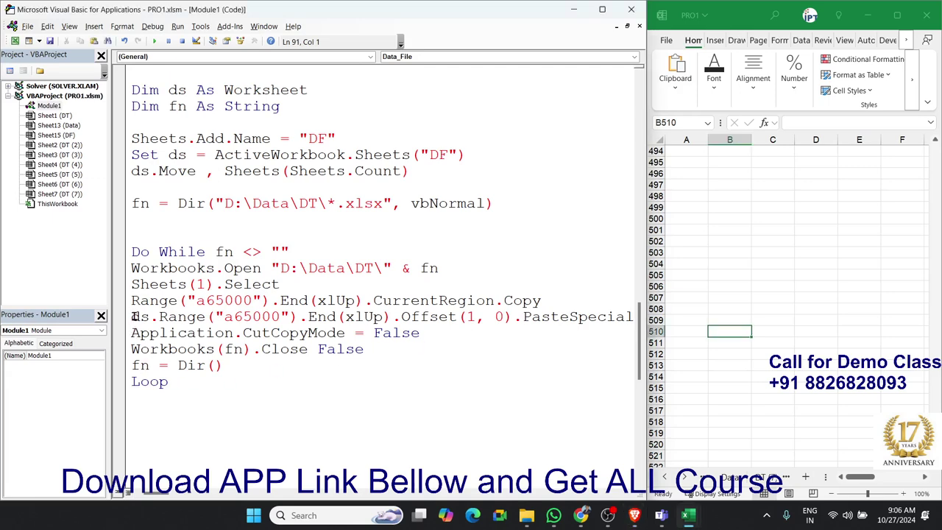
key(Up)
key(Return)
key(Return)
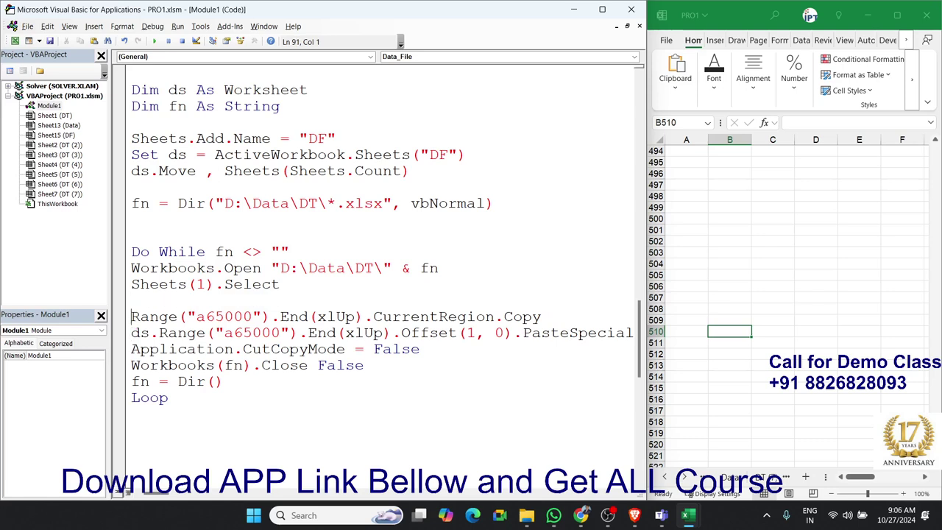
key(Up)
key(Up)
key(shift+Down)
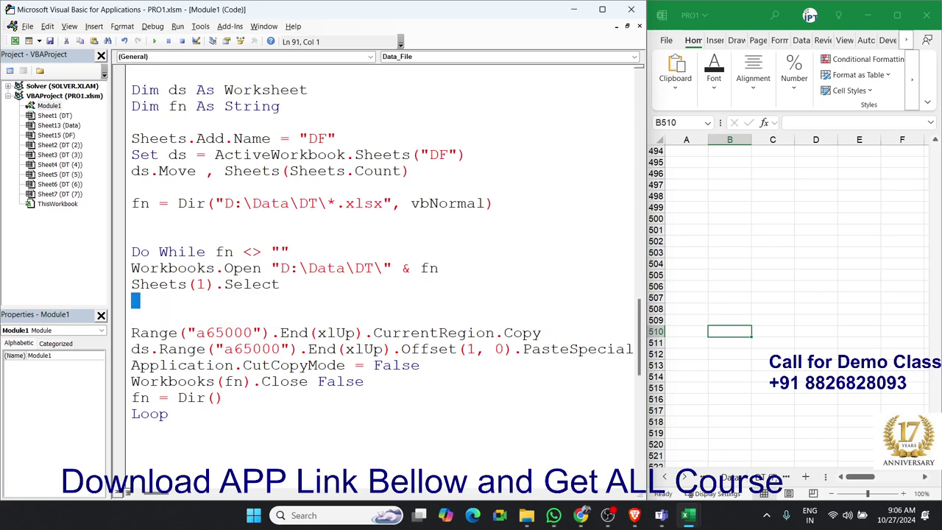
key(shift+Down)
key(Delete)
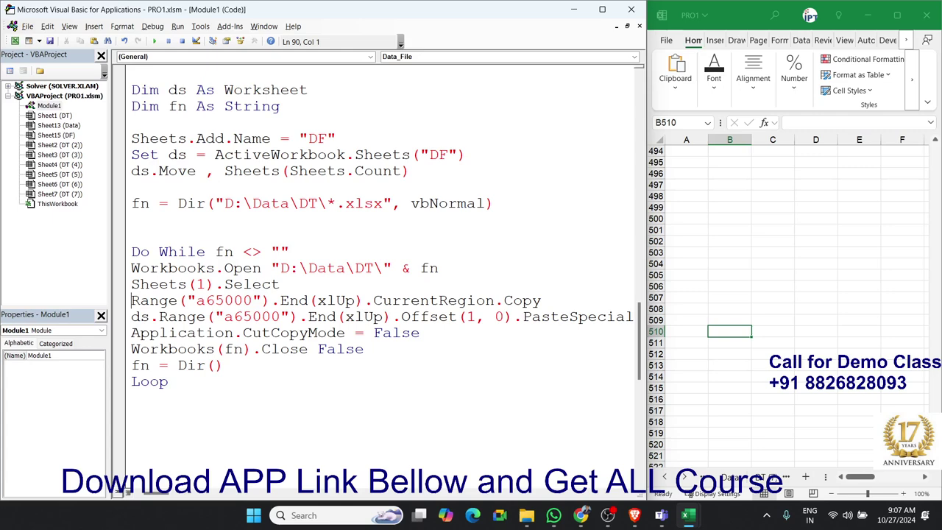
scroll(214, 331, up, 7)
scroll(214, 331, up, 5)
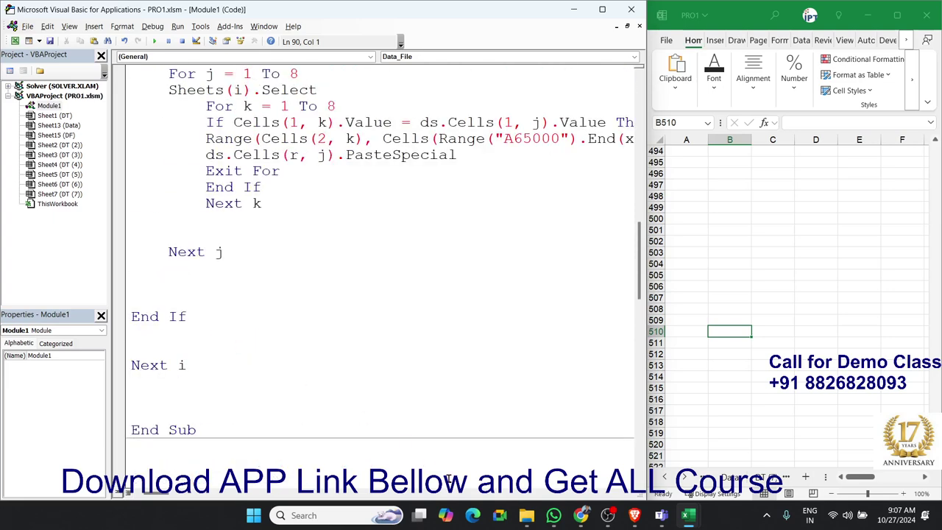
click(556, 520)
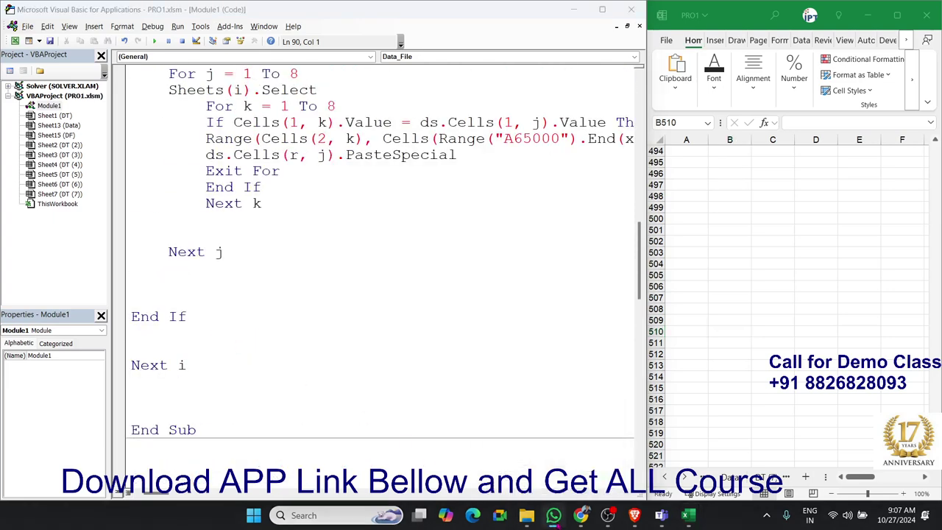